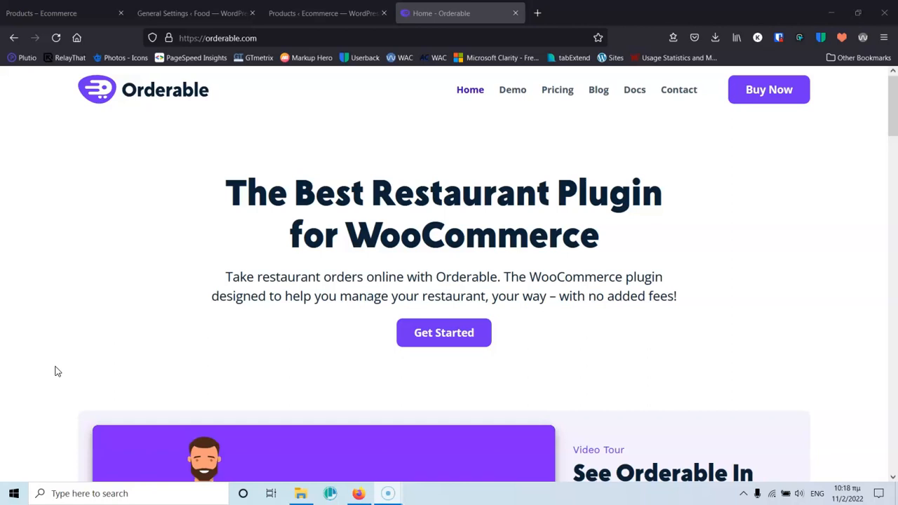
Review the Orderable home page, covering the video tour, the feature overview and the frequently asked questions
left_click(70, 461)
left_click(168, 308)
scroll(626, 212, "down", 2)
scroll(627, 213, "down", 3)
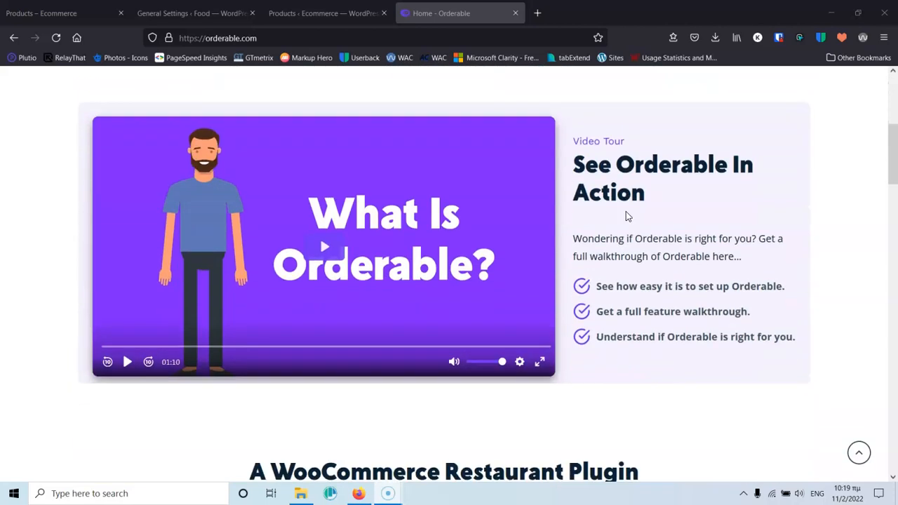
scroll(626, 215, "down", 6)
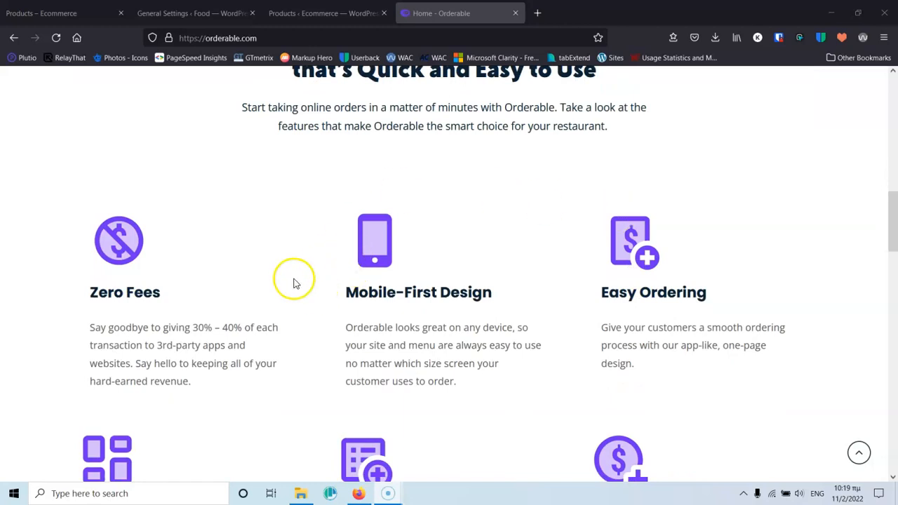
scroll(621, 260, "down", 3)
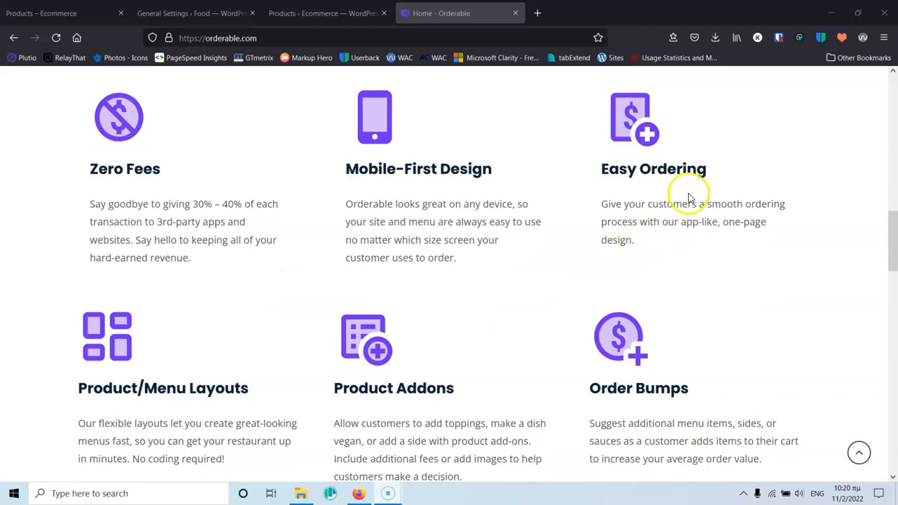
scroll(386, 280, "down", 3)
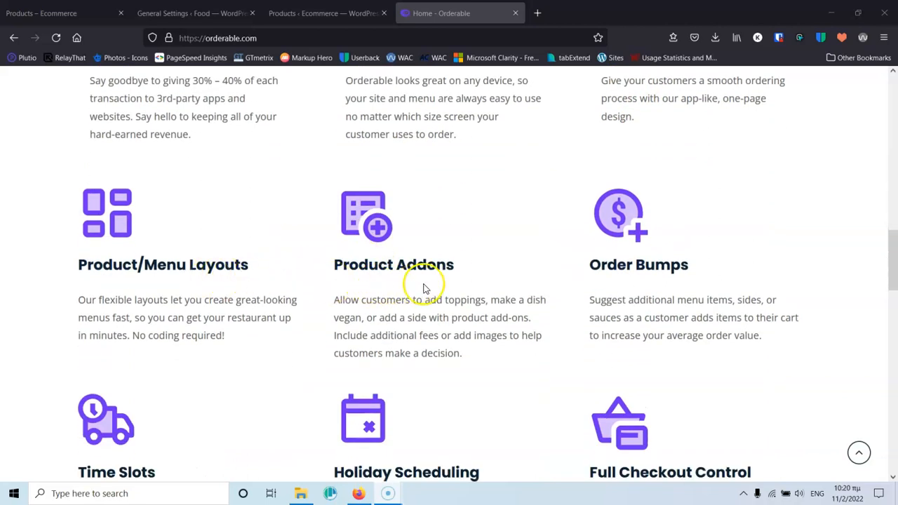
scroll(679, 288, "down", 3)
scroll(679, 288, "down", 2)
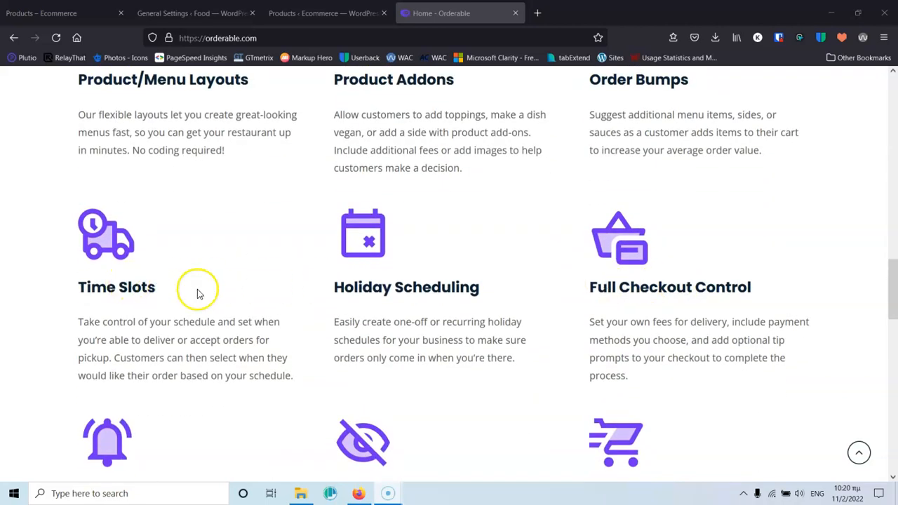
scroll(697, 287, "down", 4)
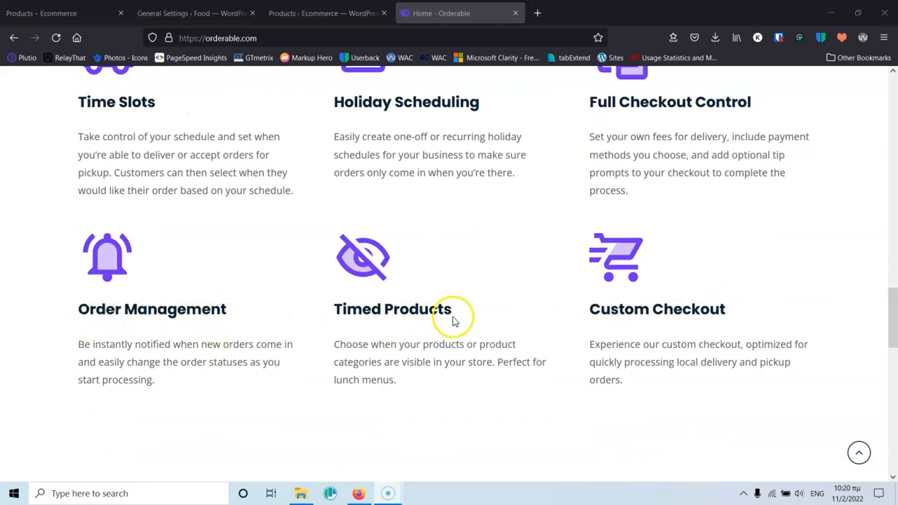
scroll(624, 296, "down", 5)
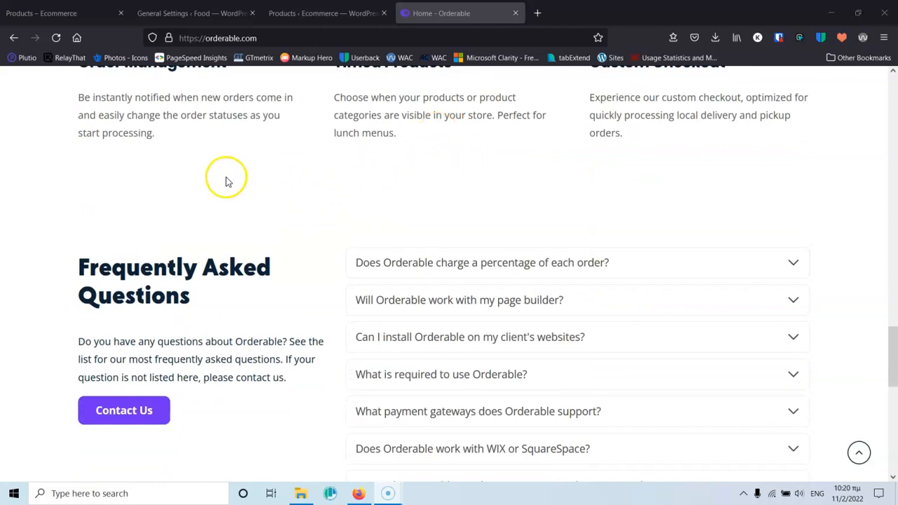
scroll(344, 225, "down", 5)
scroll(403, 219, "down", 4)
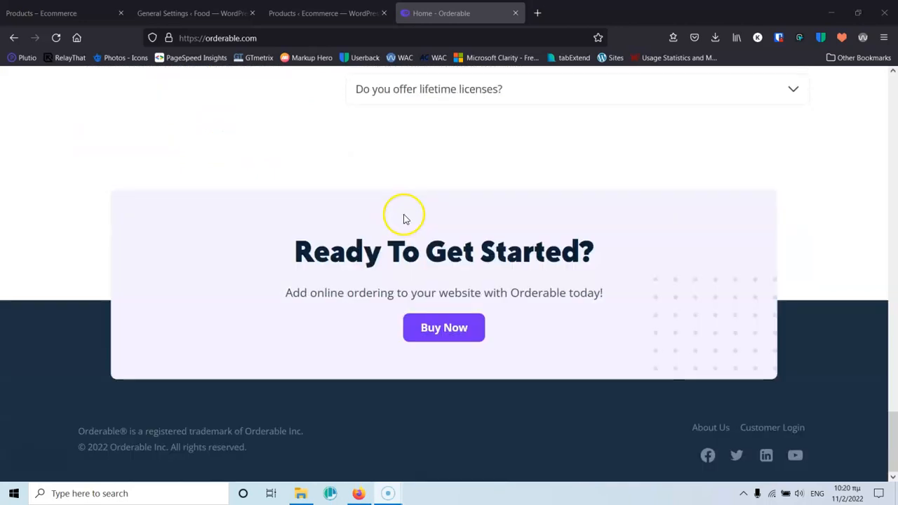
scroll(403, 217, "up", 12)
scroll(402, 242, "up", 6)
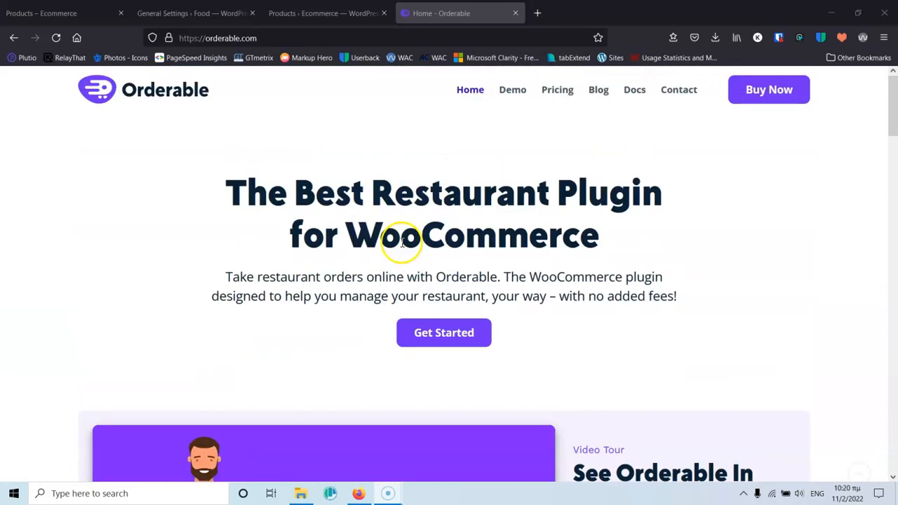
Open Orderable's pricing page and examine the Free and Pro feature lists, including the SMS & WhatsApp entry
left_click(561, 91)
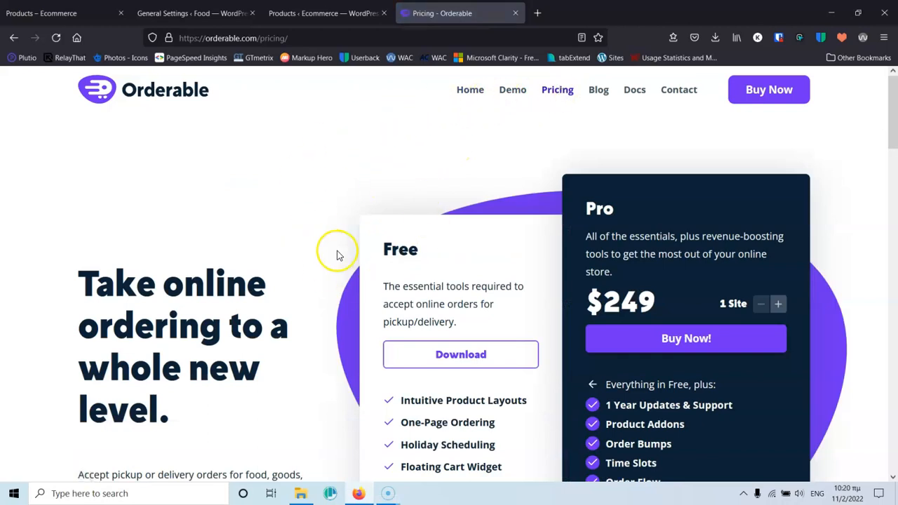
scroll(347, 218, "down", 3)
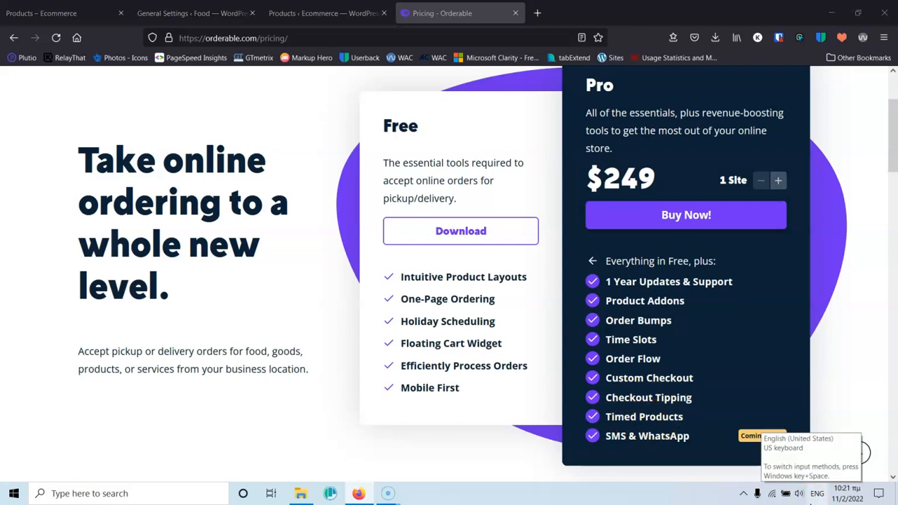
left_click_drag(691, 435, 620, 435)
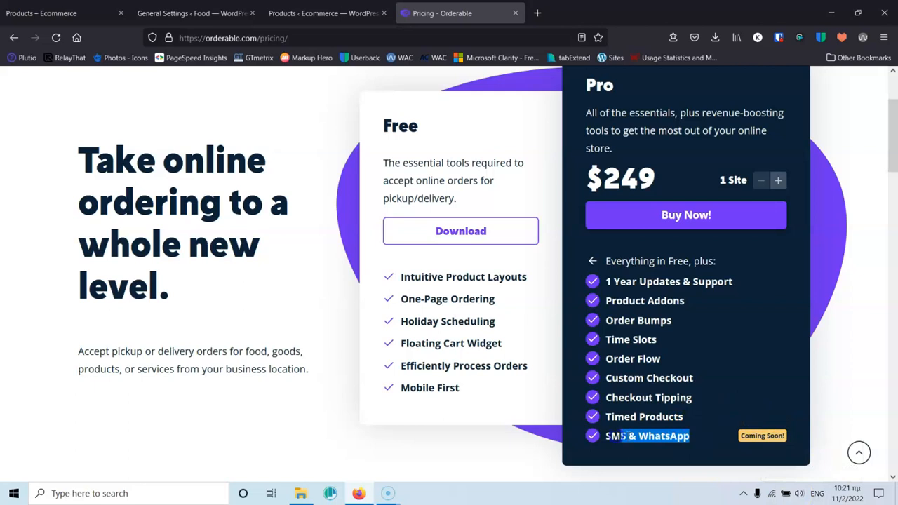
double_click(683, 435)
left_click_drag(625, 436, 609, 436)
left_click(661, 429)
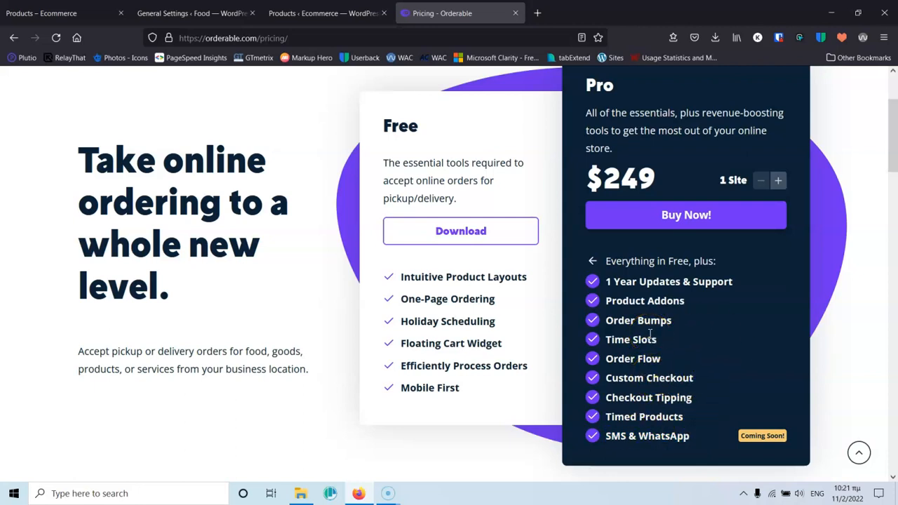
Check the Pro plan's price for 10 and 25 sites, and return the selection to 1 site
left_click(778, 181)
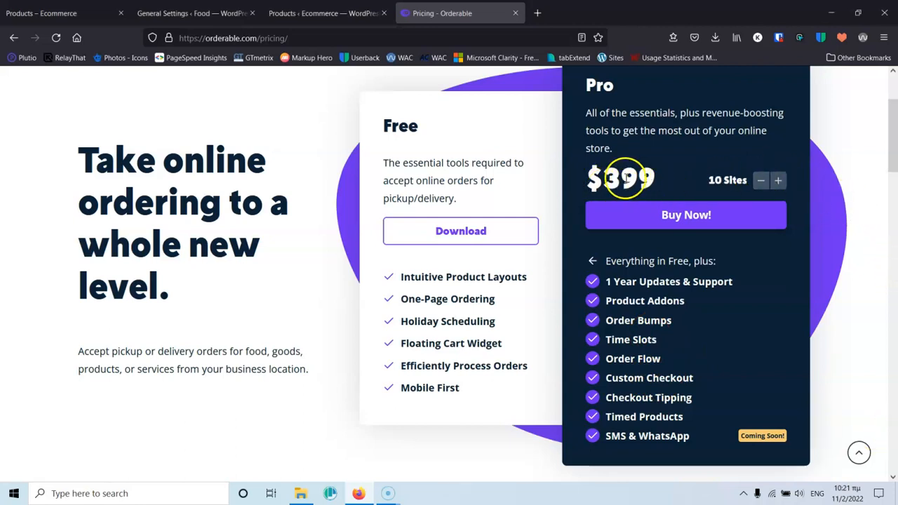
left_click(779, 181)
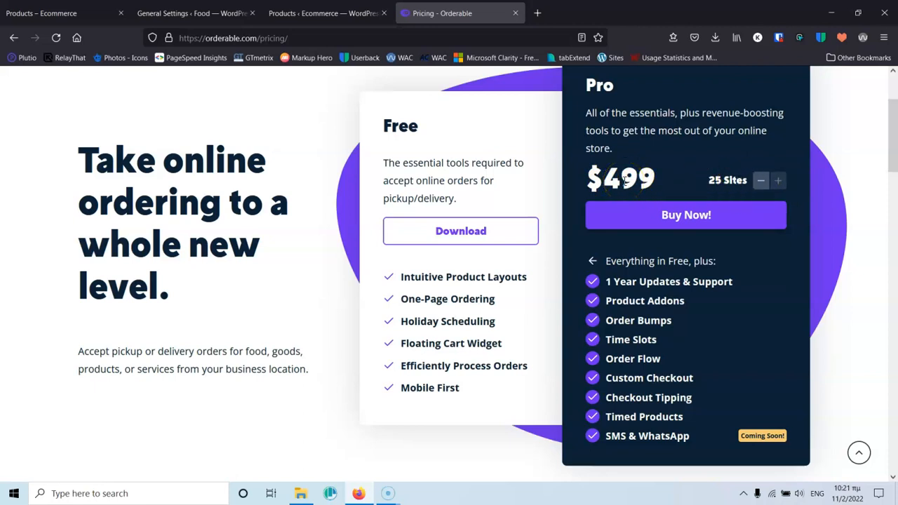
left_click(758, 181)
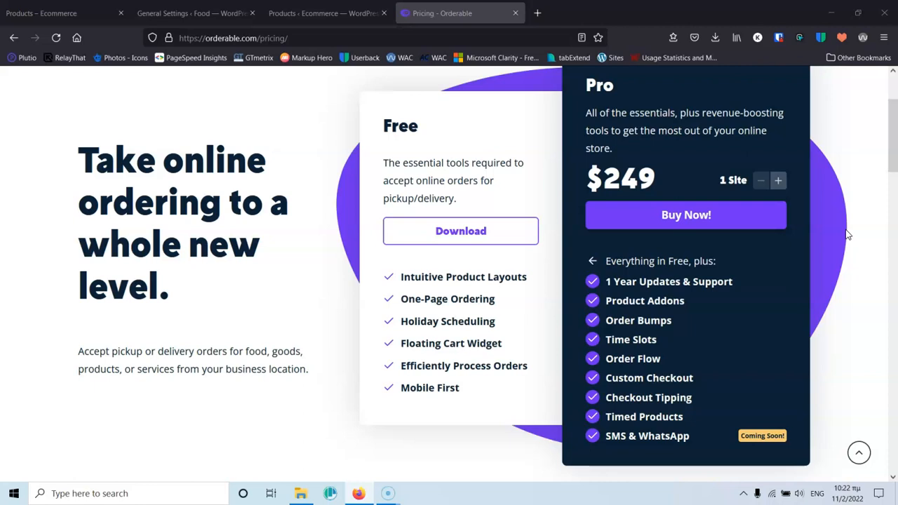
Examine the Free versus Pro feature comparison table and the Regular Updates and Money-Back Guarantee notes
scroll(846, 235, "down", 10)
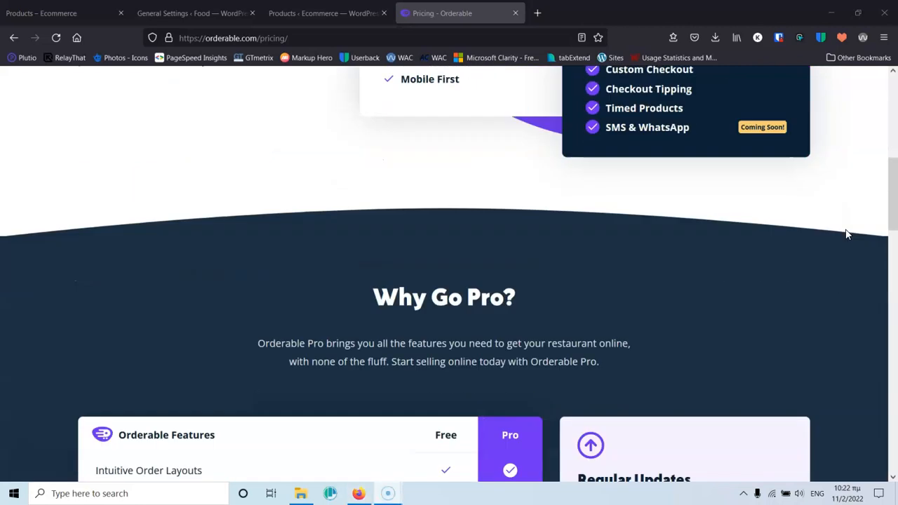
scroll(845, 235, "down", 1)
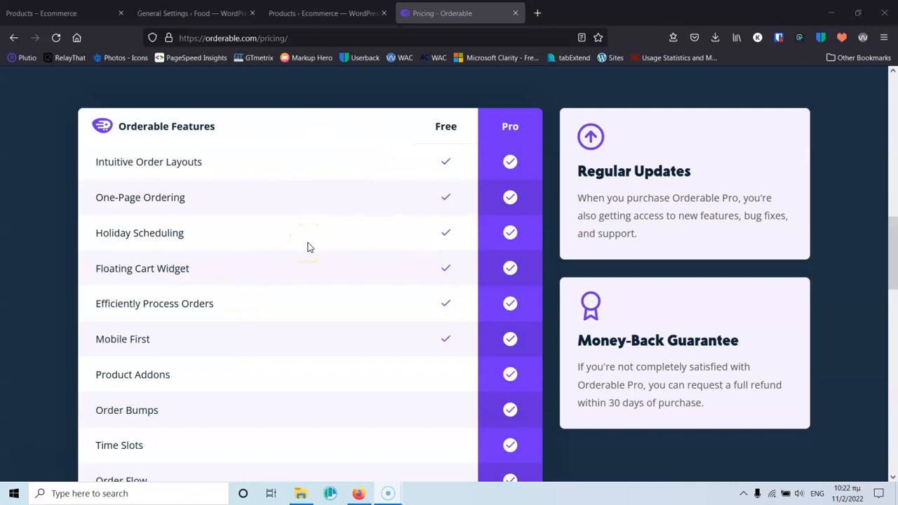
scroll(309, 247, "down", 3)
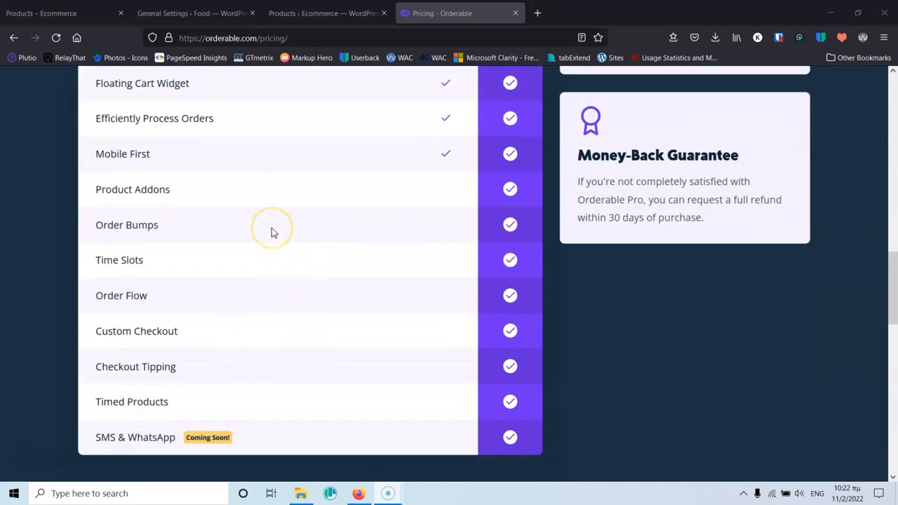
scroll(272, 231, "up", 4)
scroll(487, 344, "down", 2)
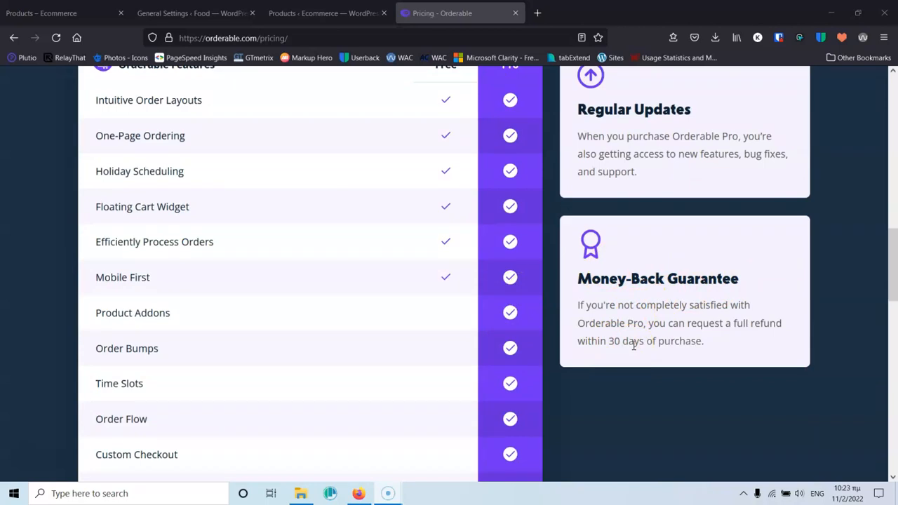
scroll(633, 344, "up", 10)
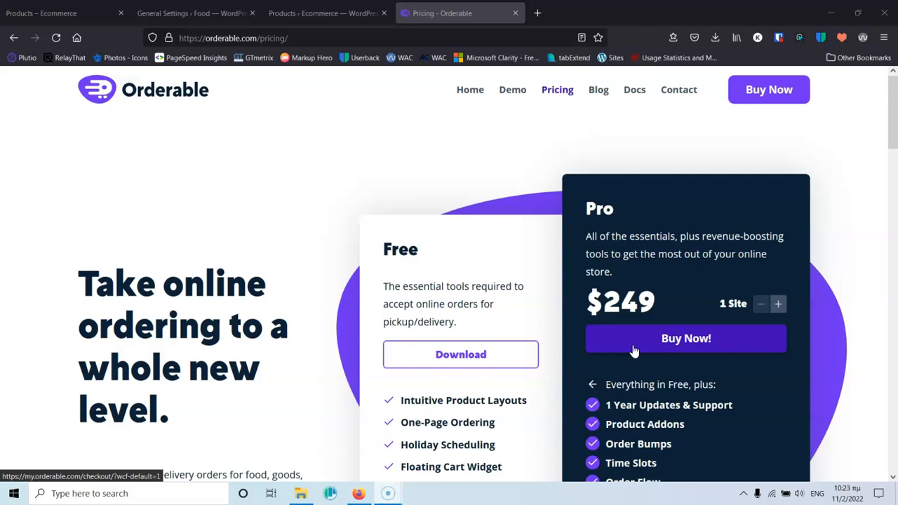
Close the Orderable site and view the home page of the food store's website
left_click(515, 12)
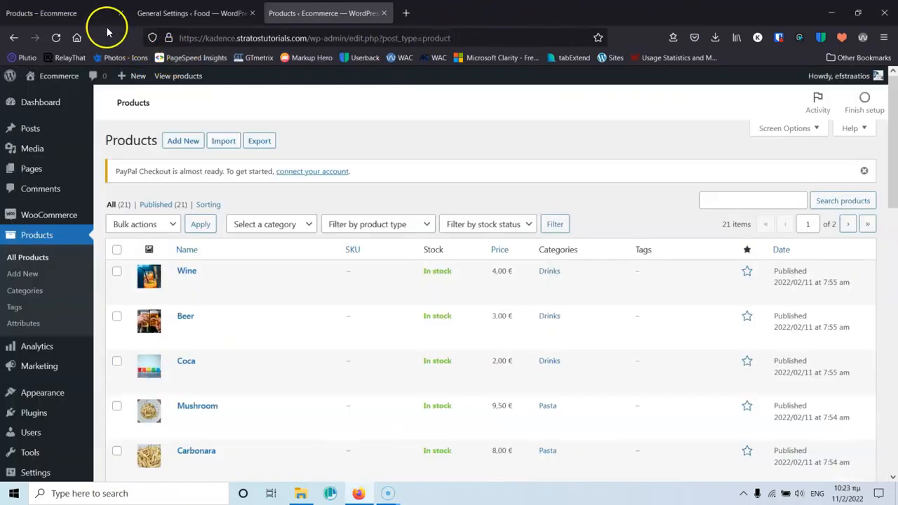
left_click(60, 14)
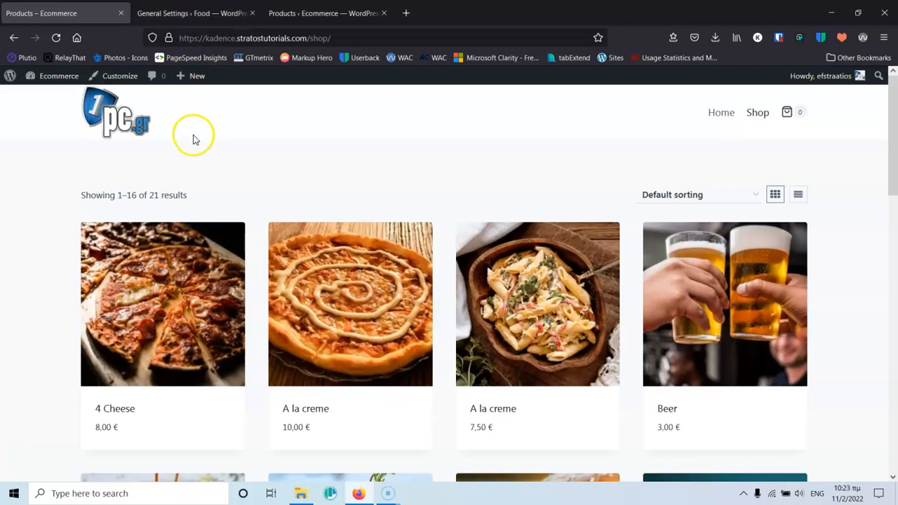
left_click(97, 123)
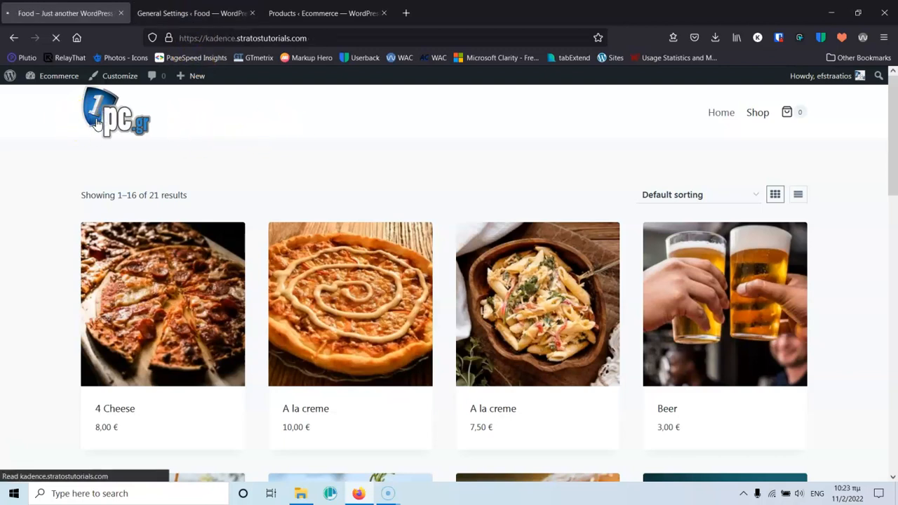
scroll(311, 291, "down", 3)
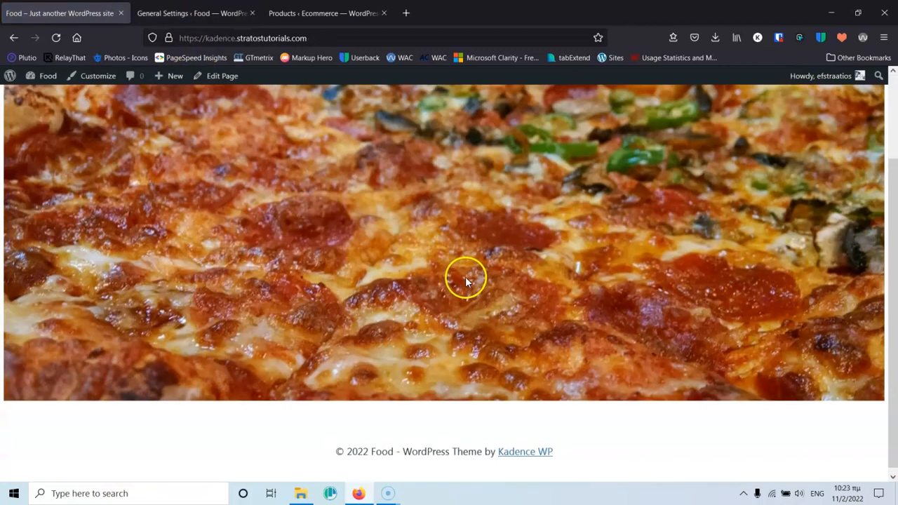
scroll(465, 276, "up", 3)
Open the store's Shop page and look through the first page of food products
left_click(757, 115)
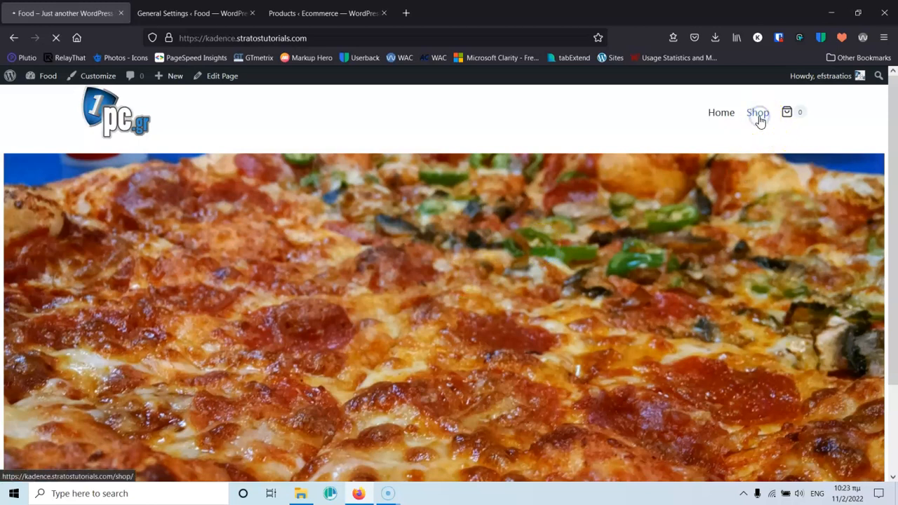
scroll(626, 287, "down", 8)
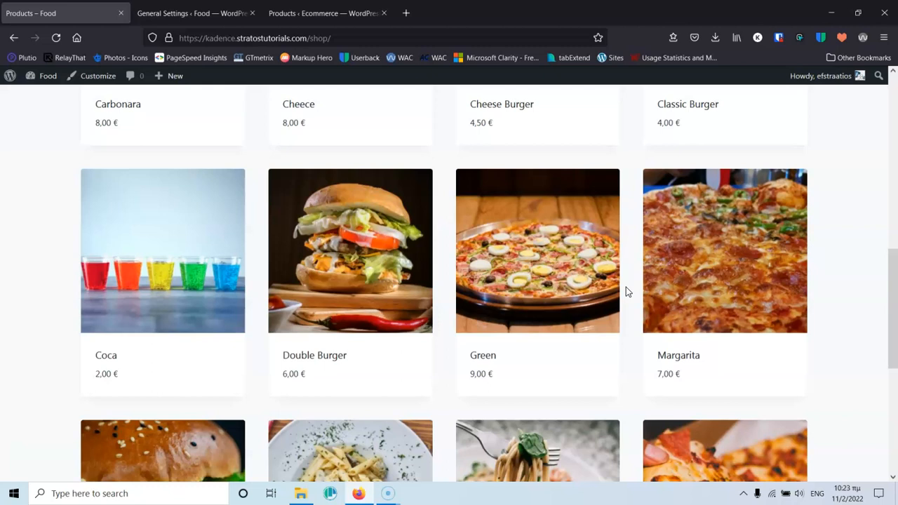
scroll(625, 287, "down", 5)
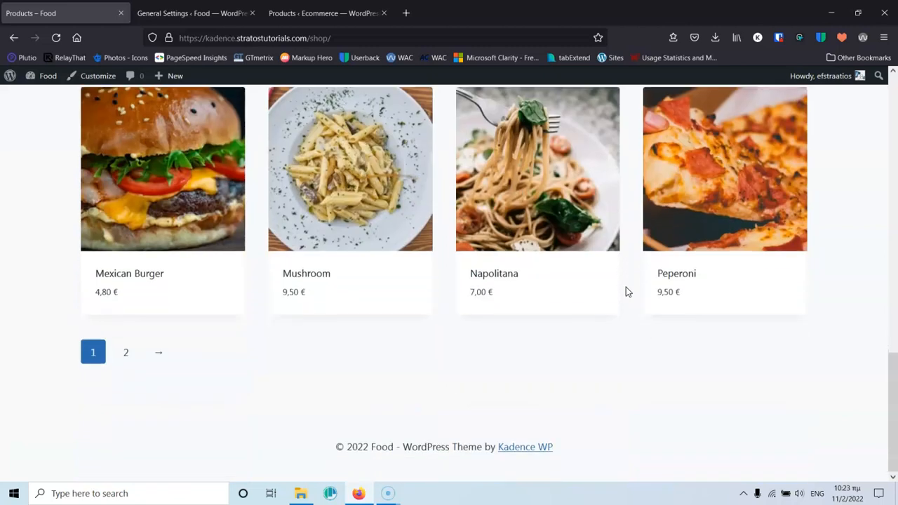
scroll(626, 287, "up", 6)
scroll(627, 291, "up", 5)
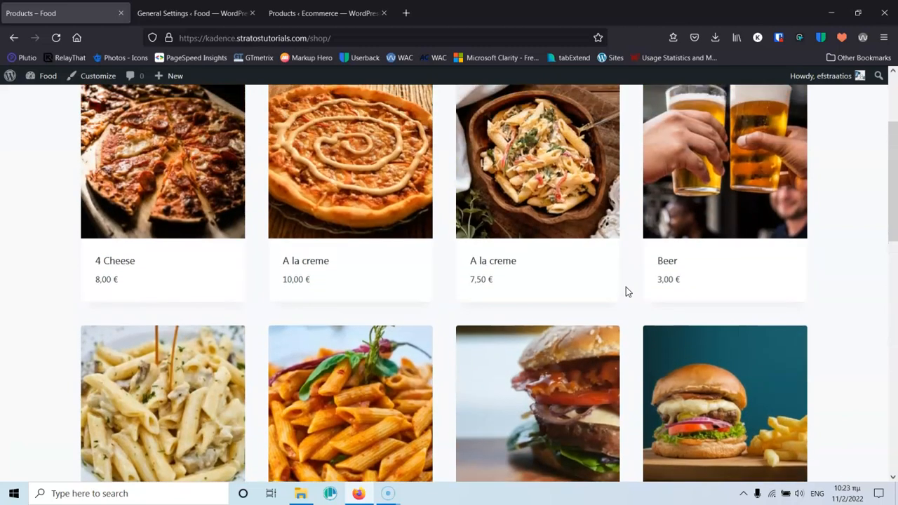
scroll(626, 292, "down", 3)
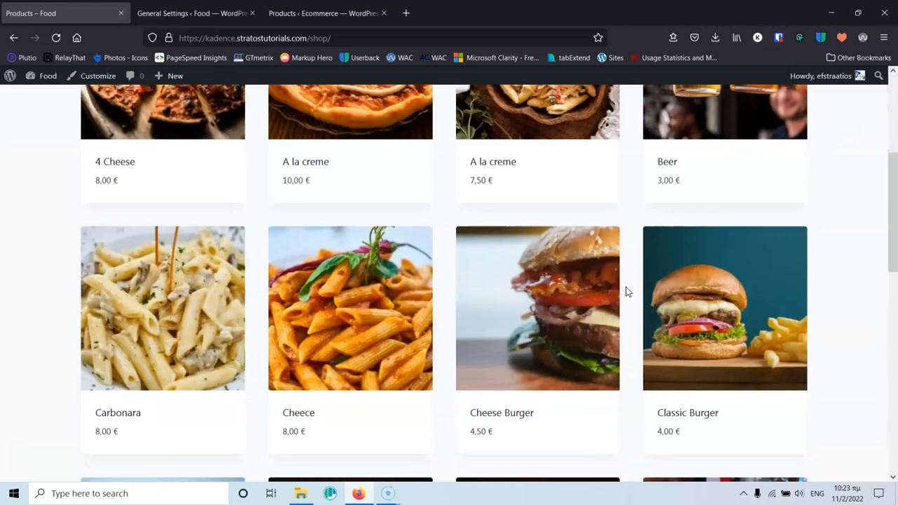
scroll(627, 292, "down", 3)
scroll(626, 292, "down", 5)
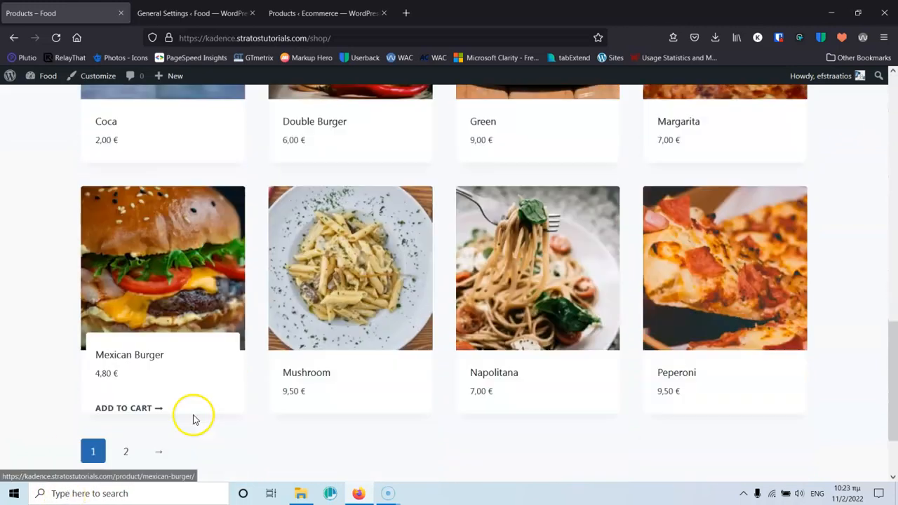
Open page 2 of the shop catalogue and look over its remaining products
left_click(128, 377)
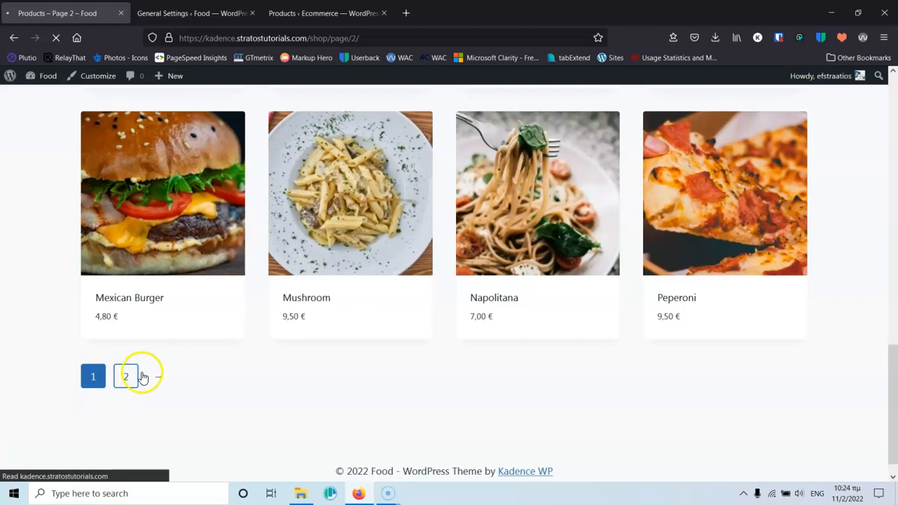
scroll(305, 320, "down", 5)
scroll(304, 317, "up", 5)
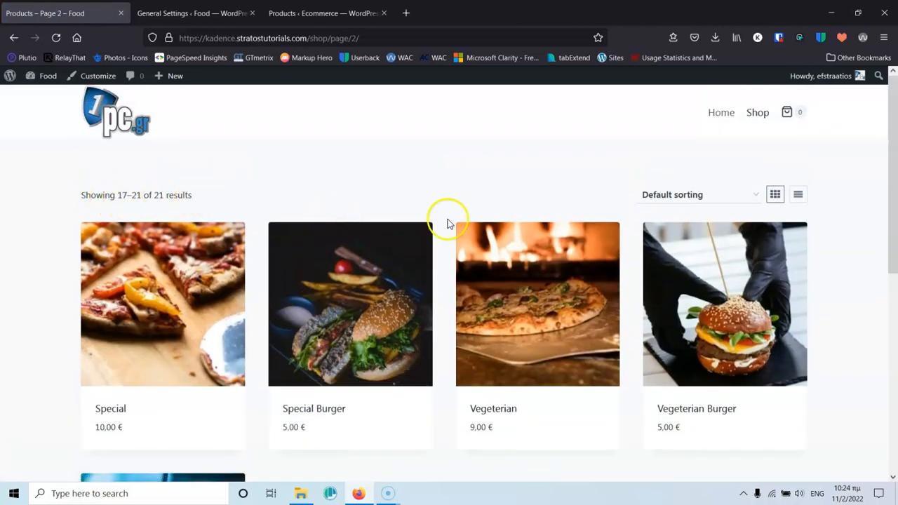
Switch to the Food site's WordPress admin and open the list of installed plugins
left_click(208, 14)
mouse_move(40, 315)
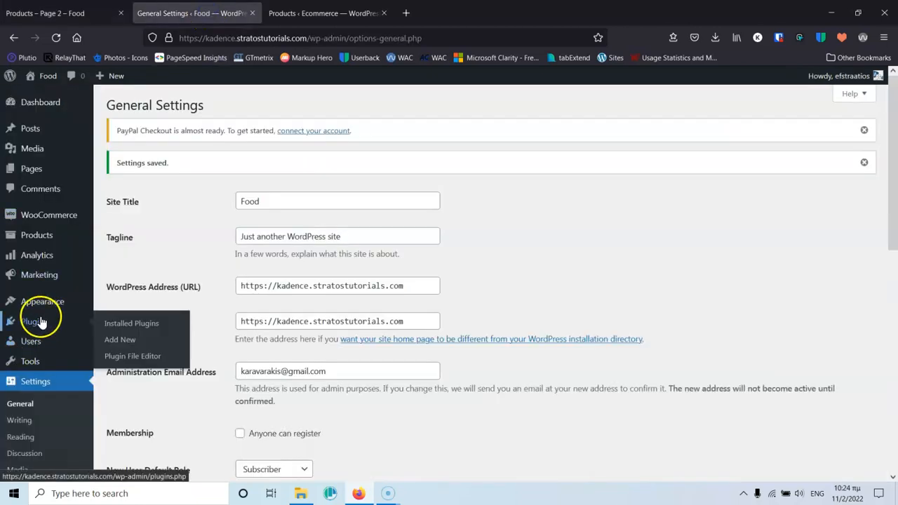
left_click(118, 324)
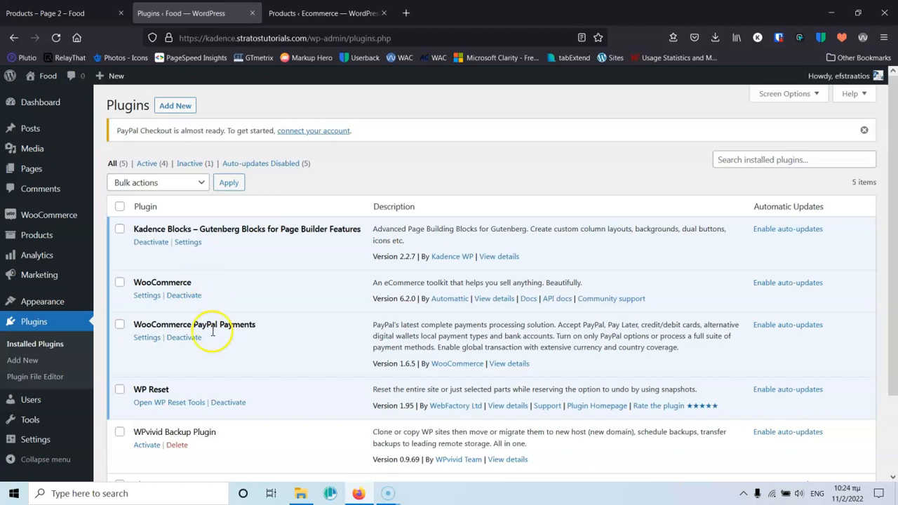
Look over the installed plugins, and search the new plugins directory for "orderable"
scroll(231, 357, "down", 2)
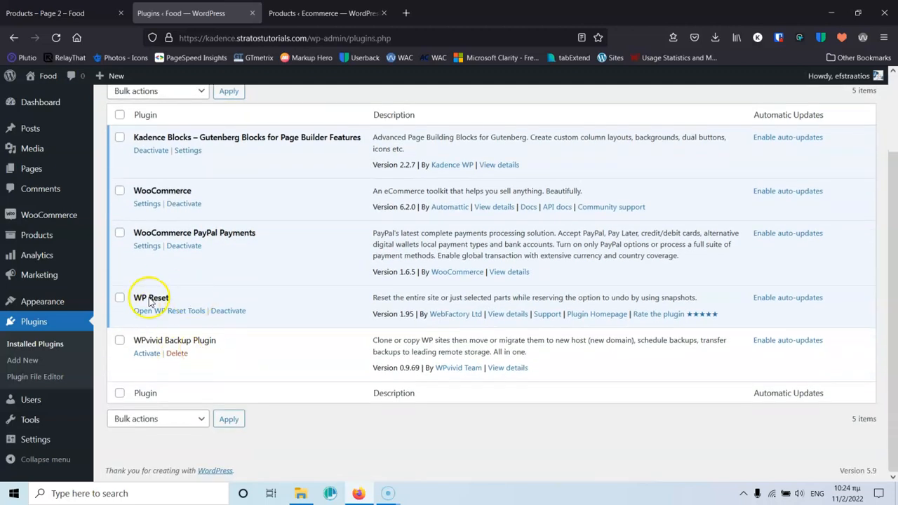
scroll(221, 322, "up", 2)
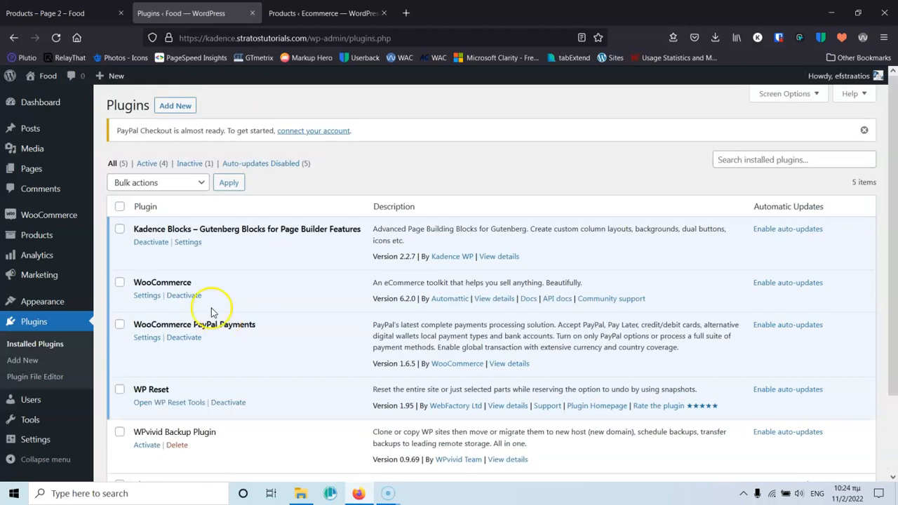
left_click(184, 109)
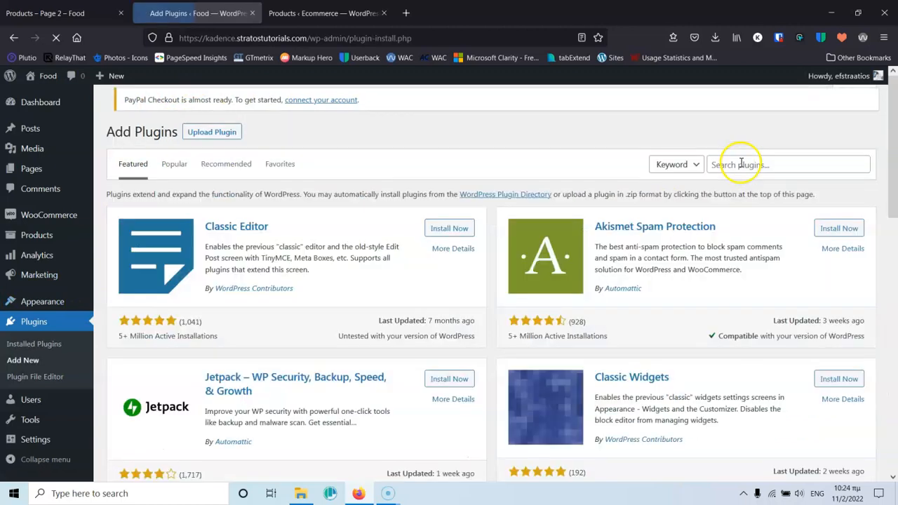
left_click(739, 166)
type("ordera")
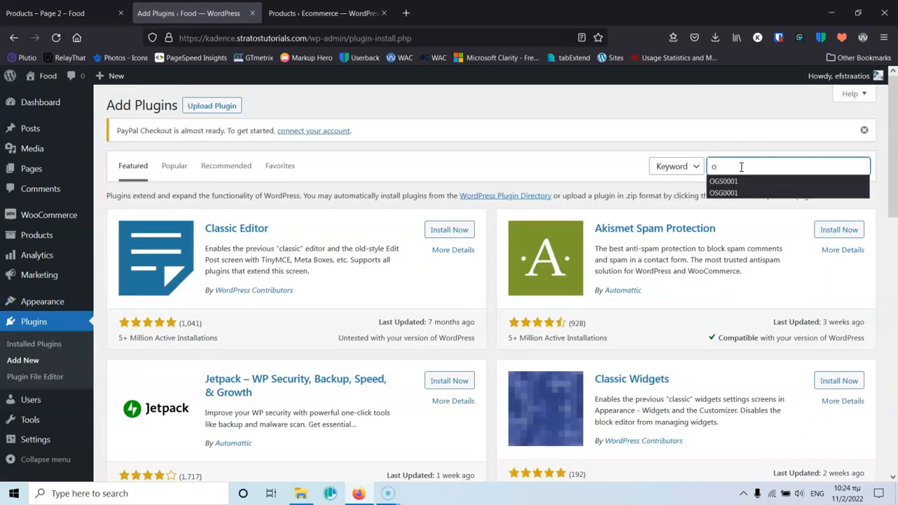
type("ble")
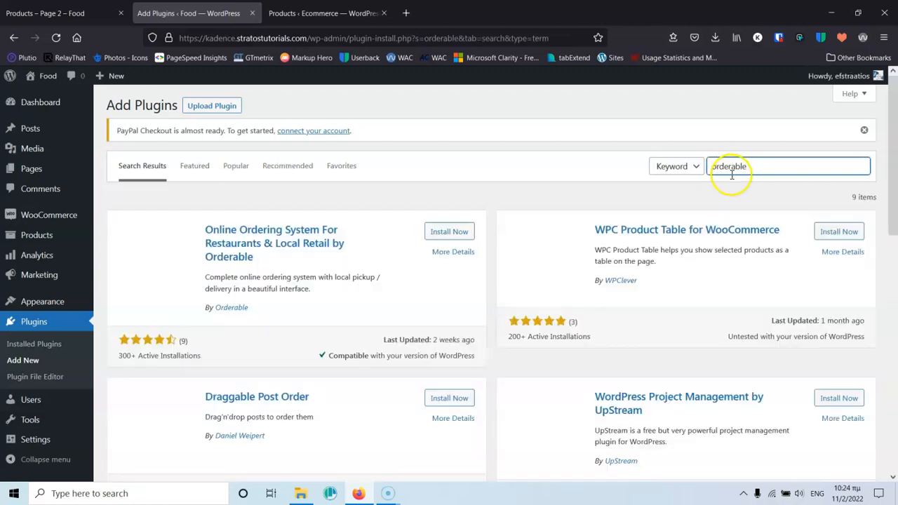
Install and activate the Online Ordering System For Restaurants & Local Retail by Orderable plugin, and begin its setup wizard
left_click(462, 233)
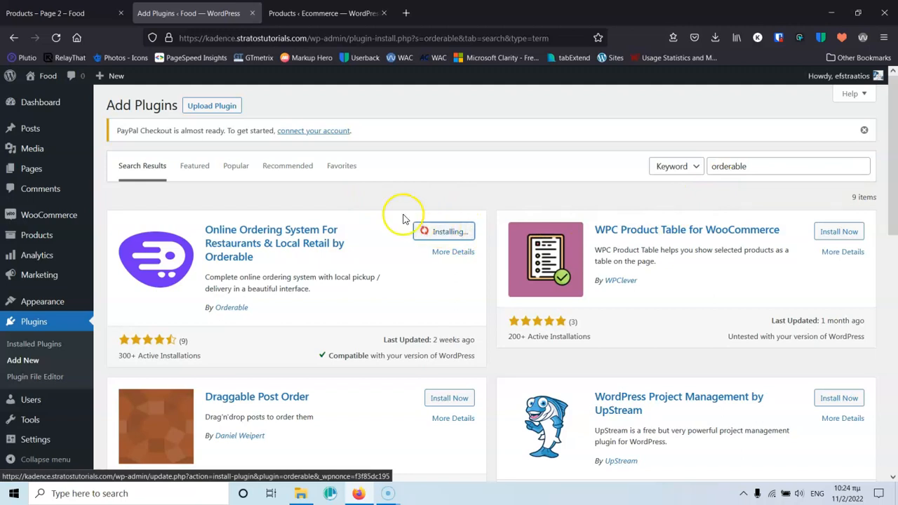
left_click(455, 232)
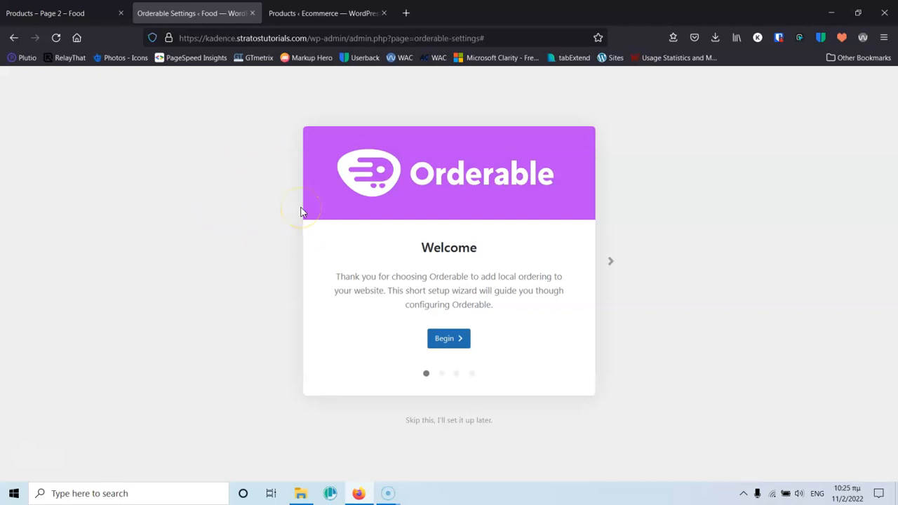
left_click(448, 338)
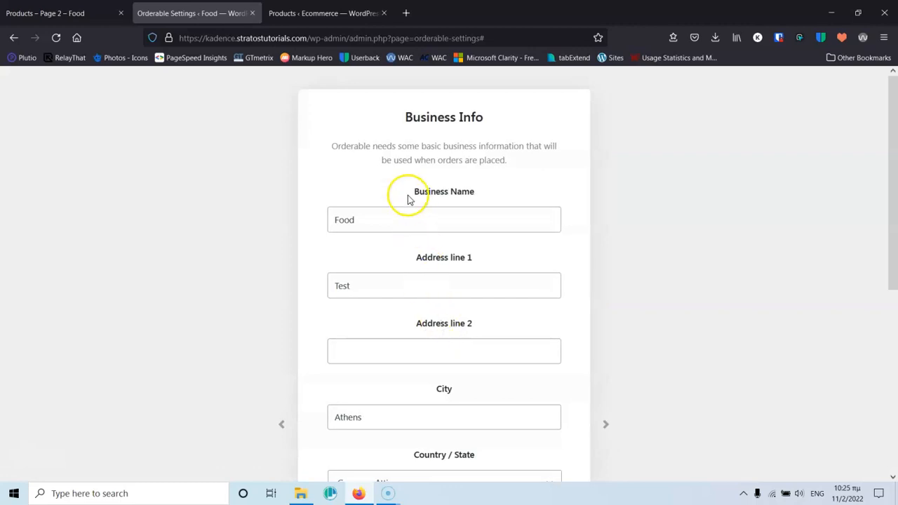
Review the prefilled business info, opt out of the Orderable email updates, and continue to the location info
left_click(398, 221)
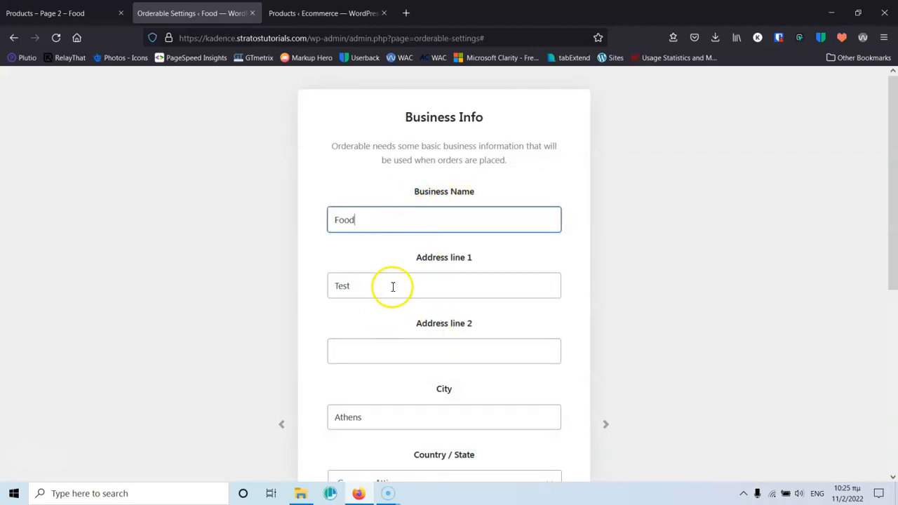
scroll(393, 286, "down", 1)
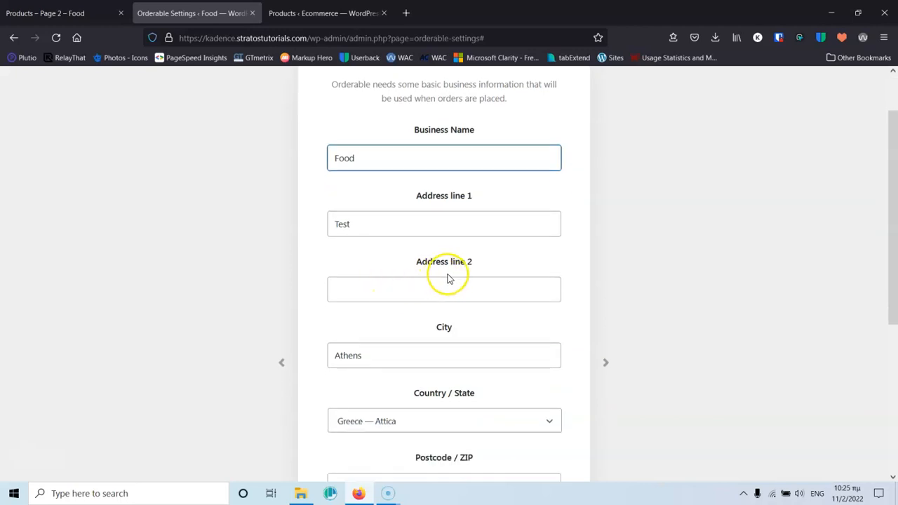
scroll(449, 279, "down", 1)
scroll(437, 285, "down", 2)
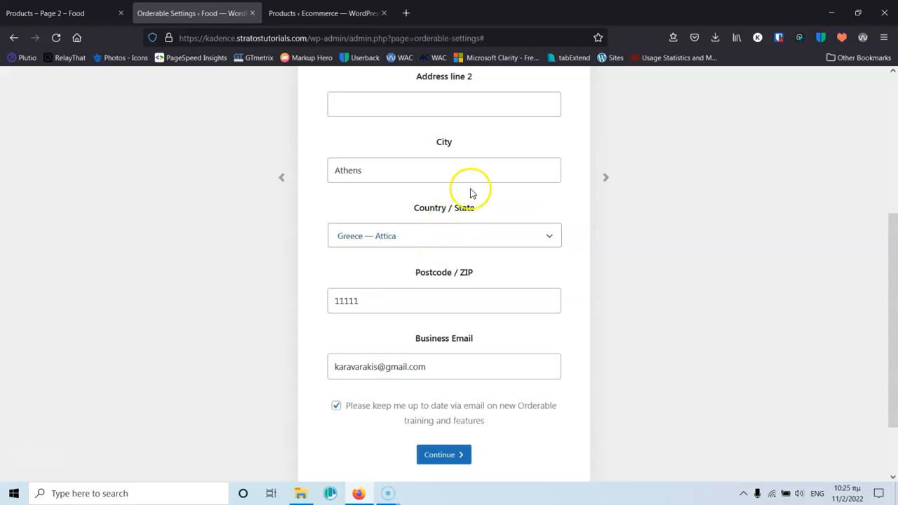
scroll(483, 198, "up", 4)
scroll(483, 201, "down", 5)
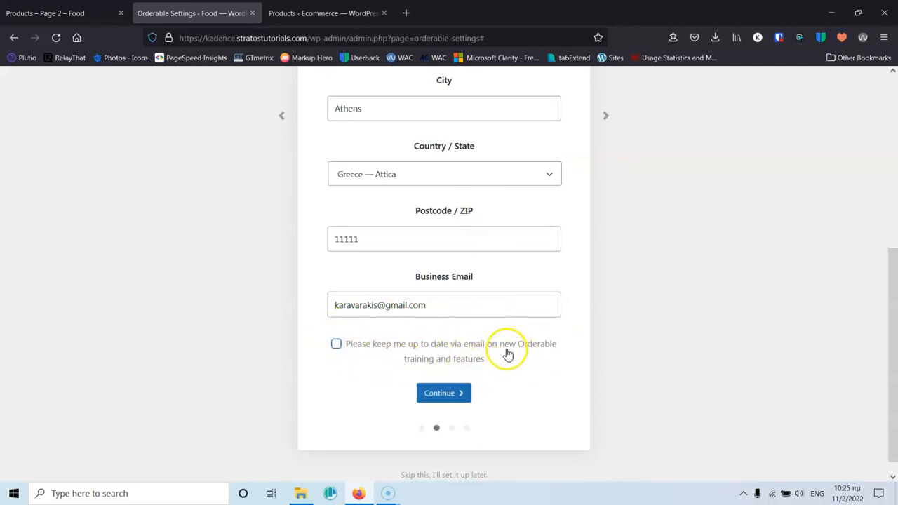
left_click(430, 396)
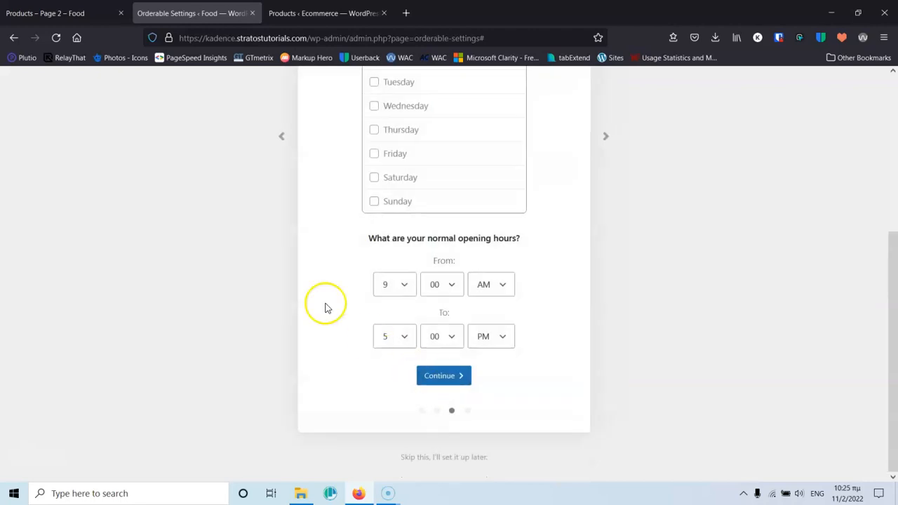
Select Delivery and Pickup as the services the store offers
scroll(319, 298, "up", 3)
scroll(313, 295, "up", 2)
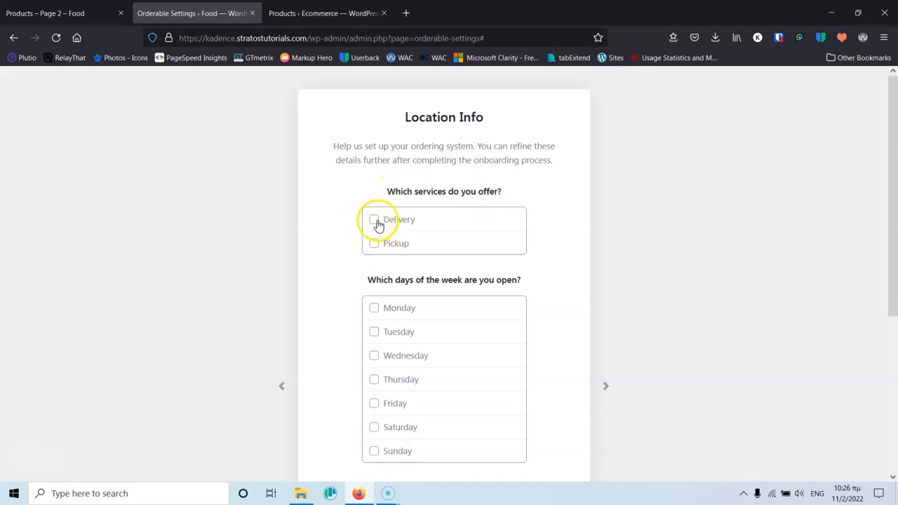
left_click(332, 219)
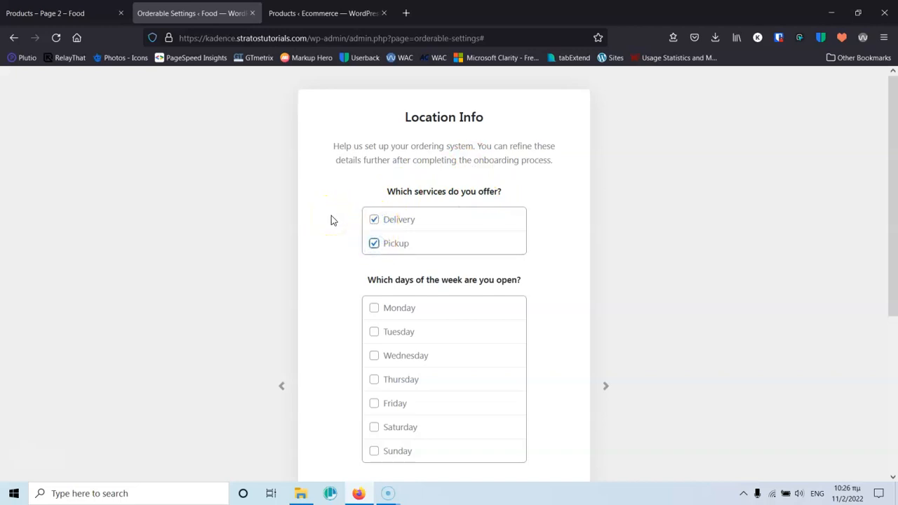
Mark the store as open from Monday to Saturday, leaving Sunday unselected
scroll(333, 219, "down", 2)
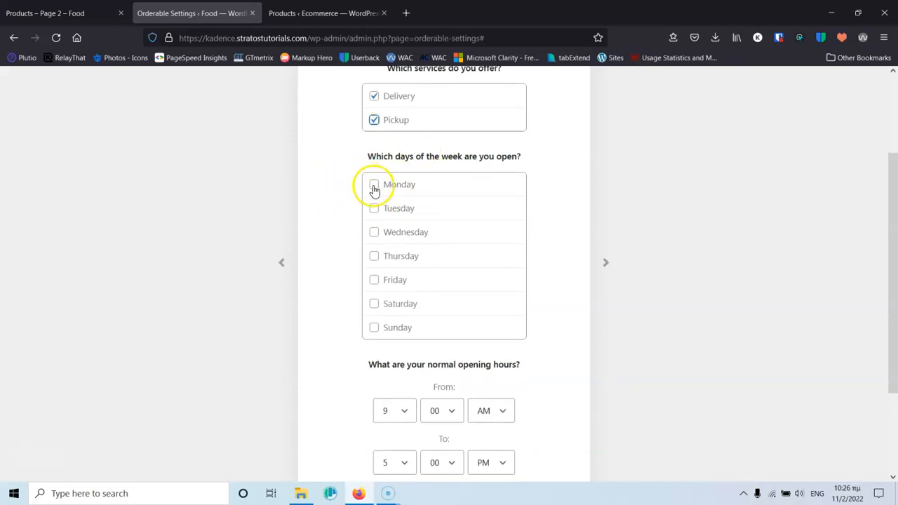
left_click(375, 210)
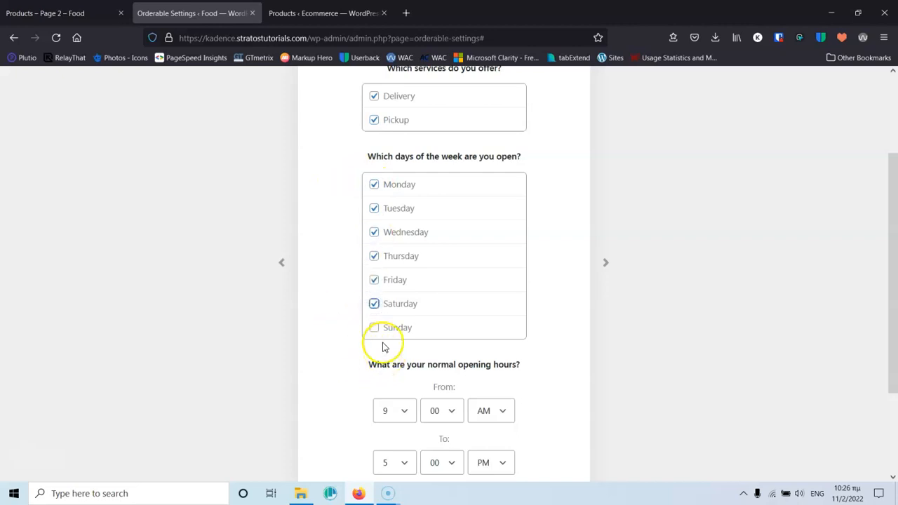
scroll(329, 286, "down", 2)
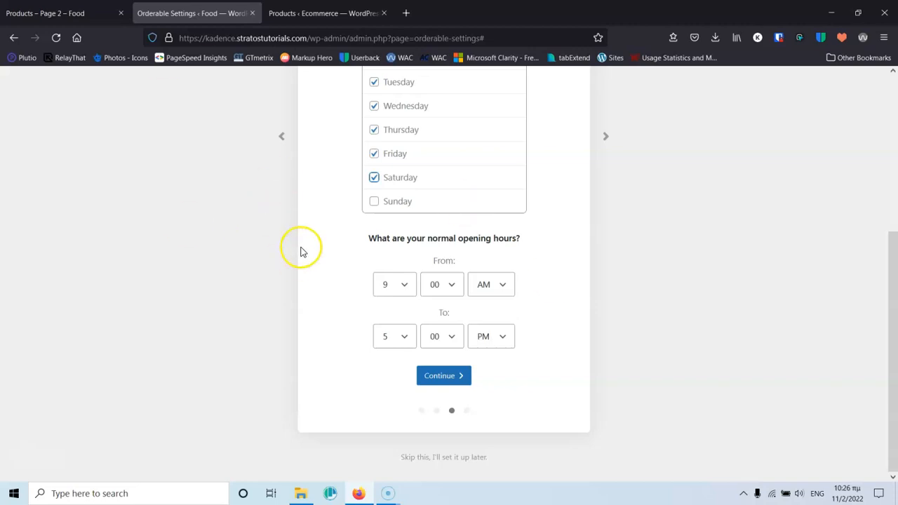
scroll(449, 201, "up", 3)
scroll(448, 200, "down", 3)
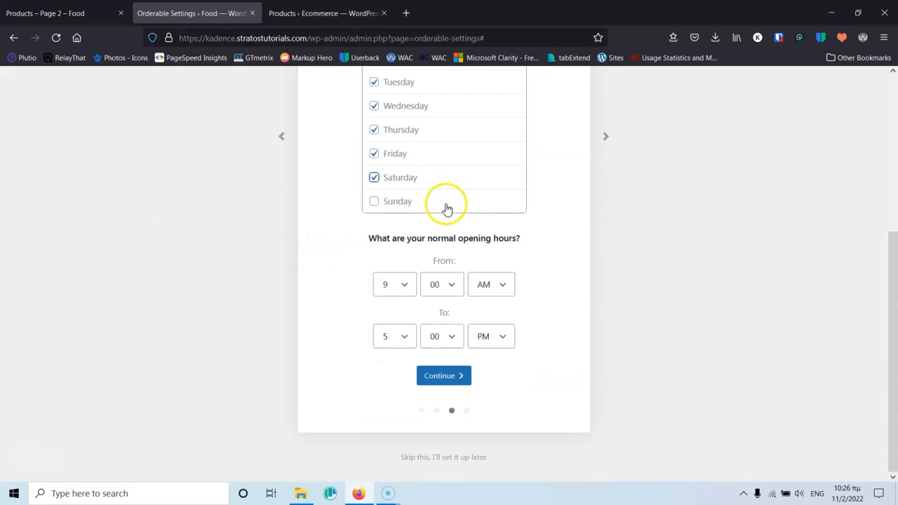
Set the start of the normal opening hours to 12:00 PM
left_click(398, 293)
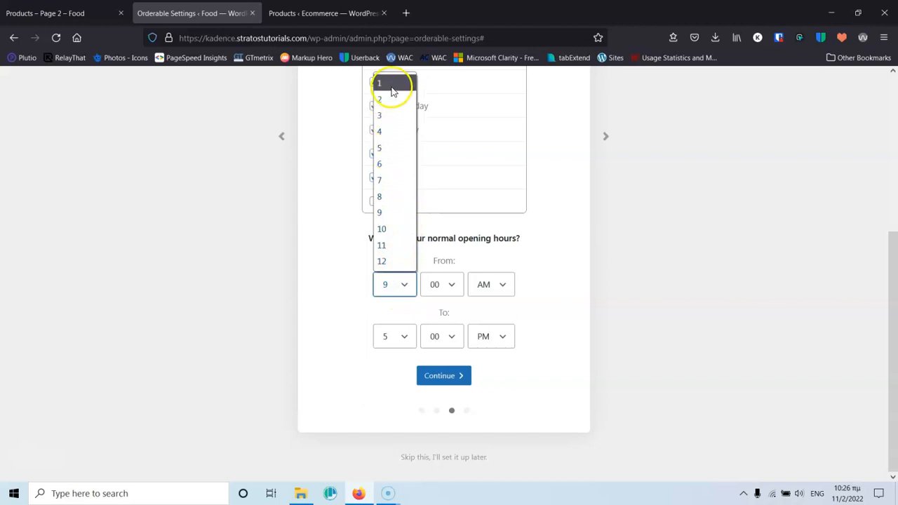
left_click(391, 262)
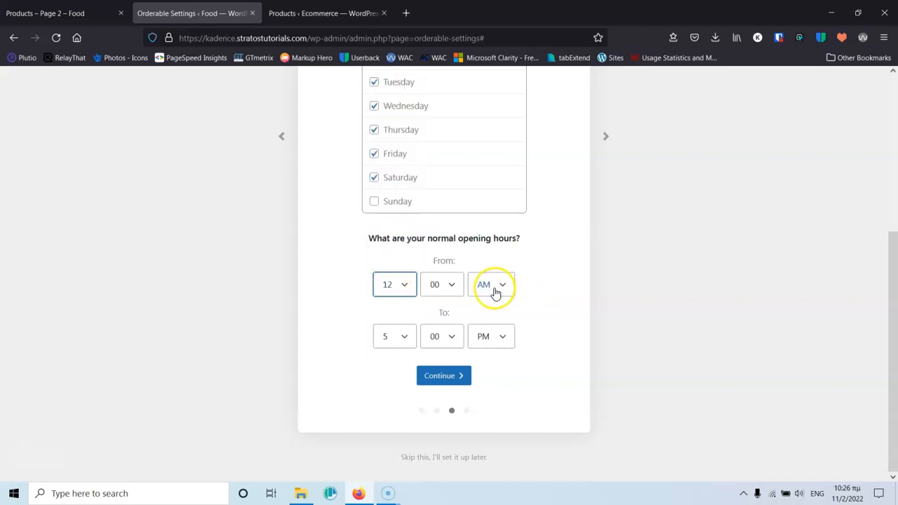
left_click(491, 289)
left_click(484, 321)
Set the start of the normal opening hours to 11:00 AM
left_click(397, 343)
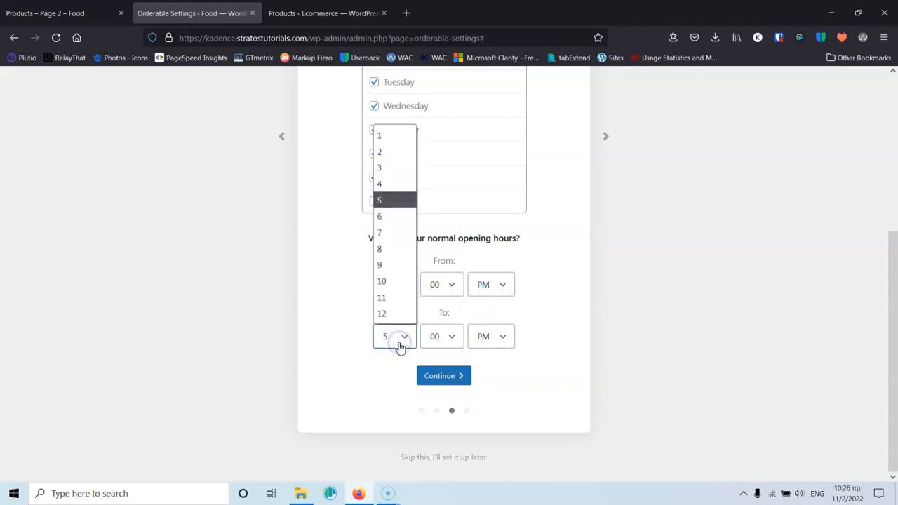
left_click(437, 284)
left_click(395, 284)
left_click(396, 261)
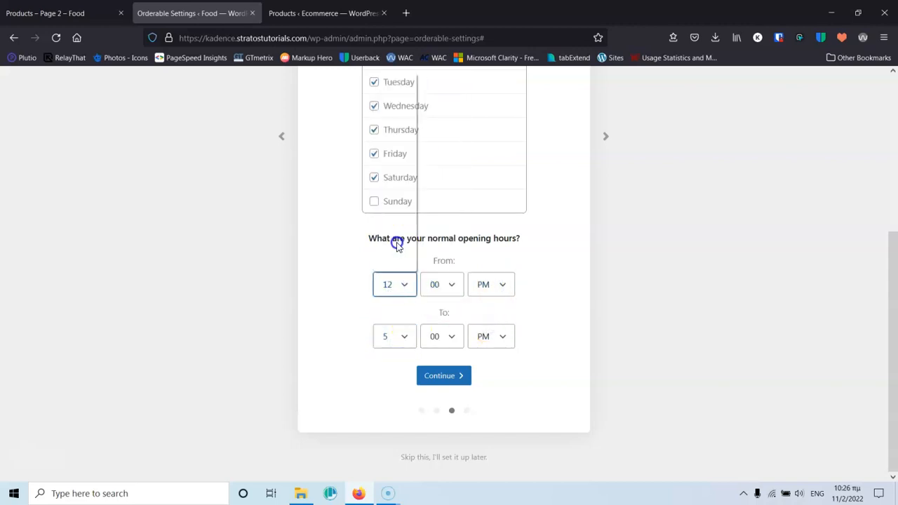
left_click(502, 286)
left_click(479, 312)
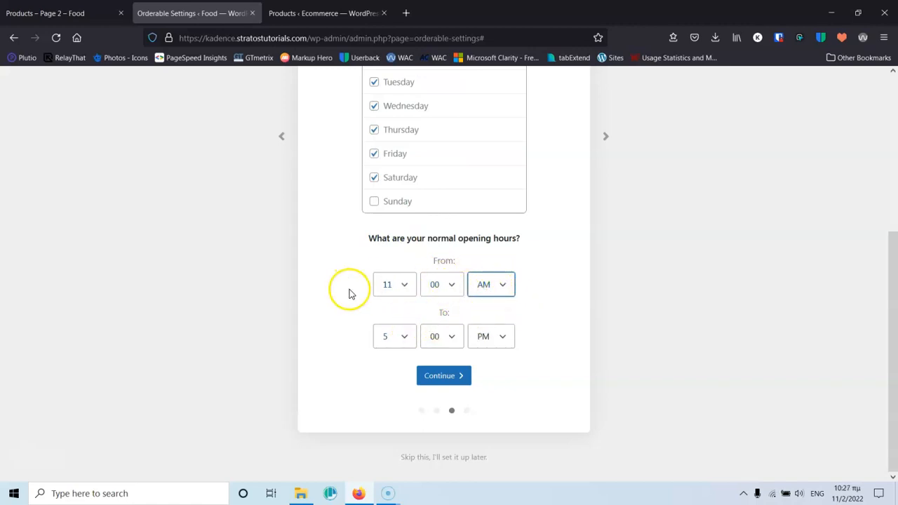
Set the end of the normal opening hours to 2:00 AM and complete the Orderable setup wizard
left_click(395, 336)
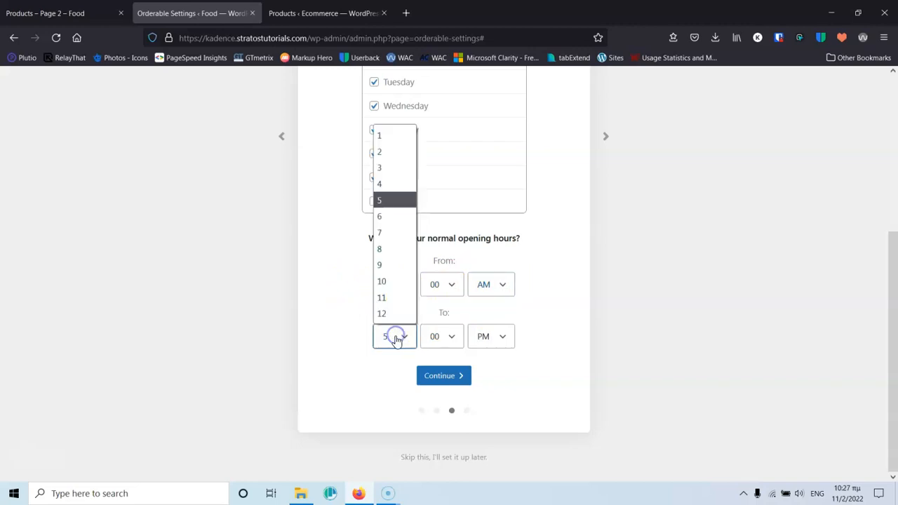
left_click(397, 300)
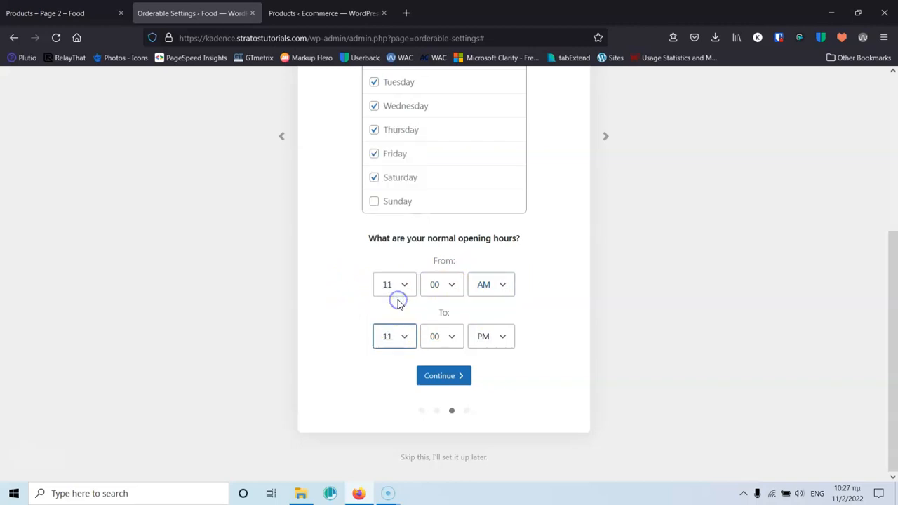
left_click(394, 339)
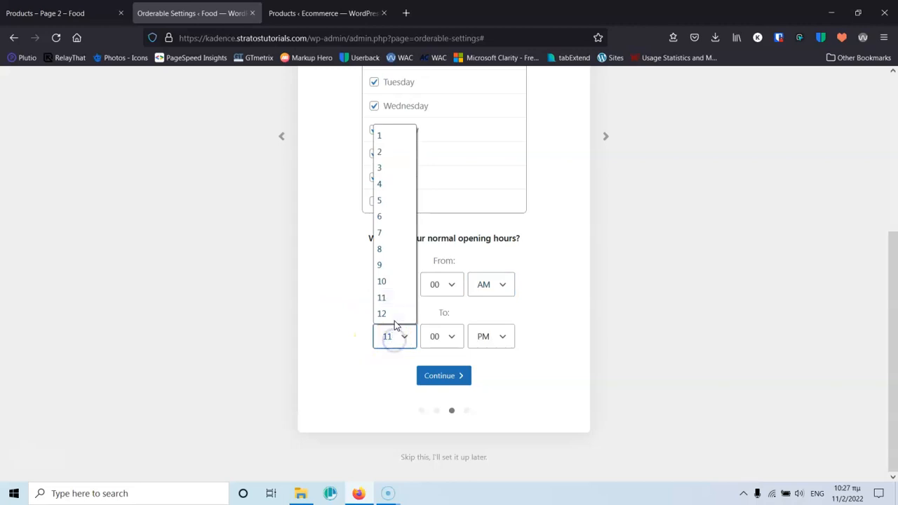
left_click(394, 150)
left_click(491, 342)
left_click(491, 361)
left_click(432, 377)
left_click(447, 300)
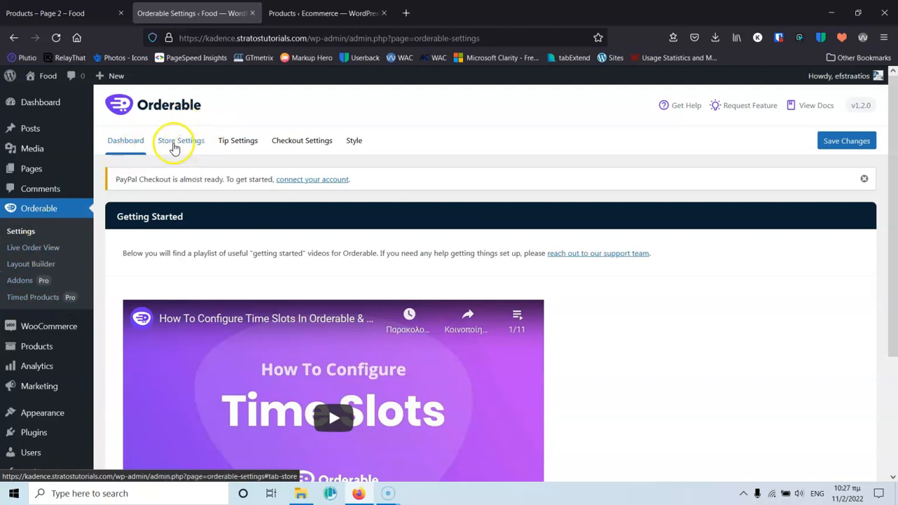
Open Orderable's Store Settings and examine the open hours table, switching Sunday on and back off
left_click(174, 148)
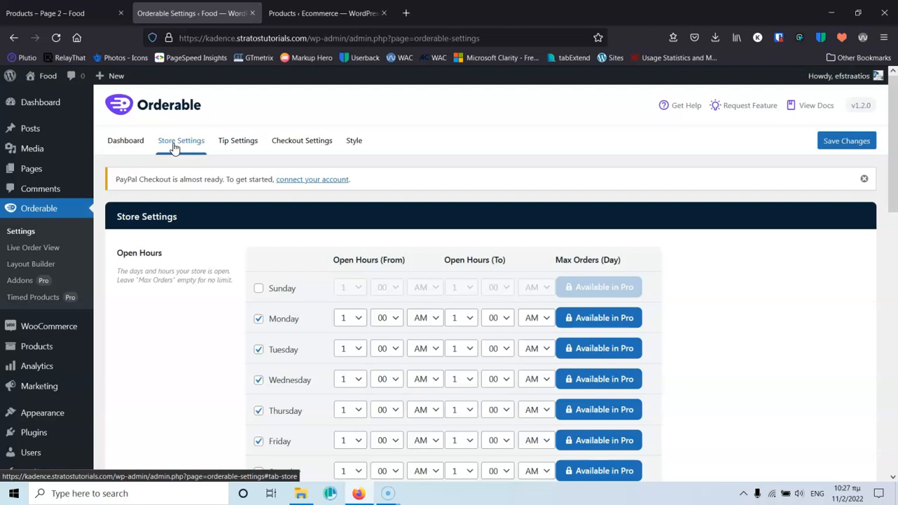
scroll(359, 213, "down", 3)
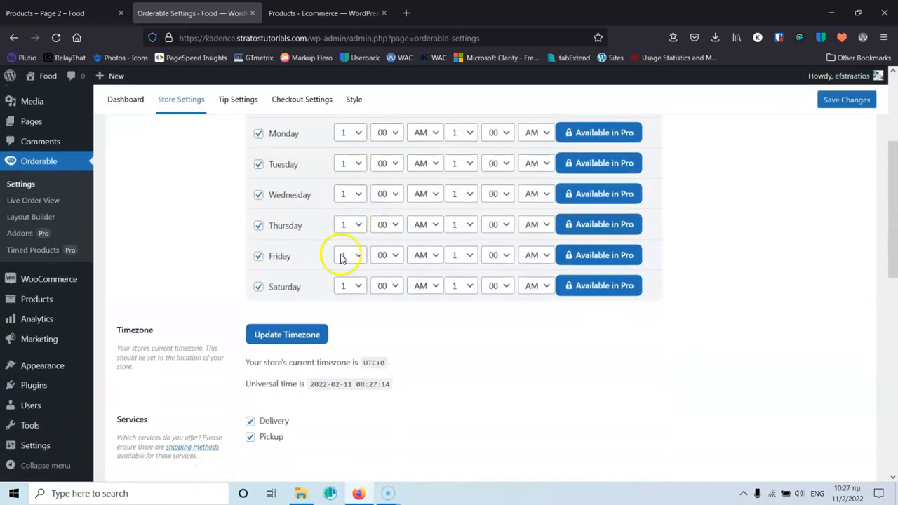
scroll(370, 240, "up", 2)
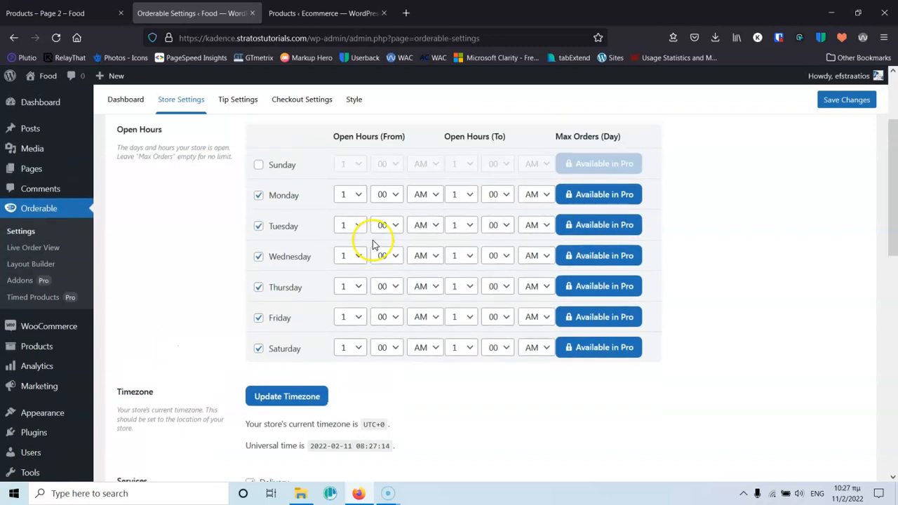
left_click(259, 165)
left_click(259, 166)
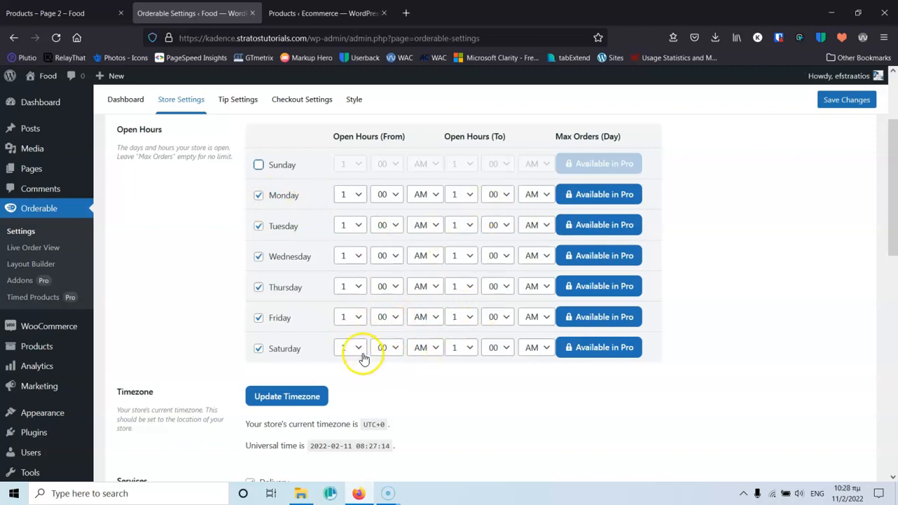
Set Saturday's closing time to 11:00 PM in the open hours table
left_click(469, 354)
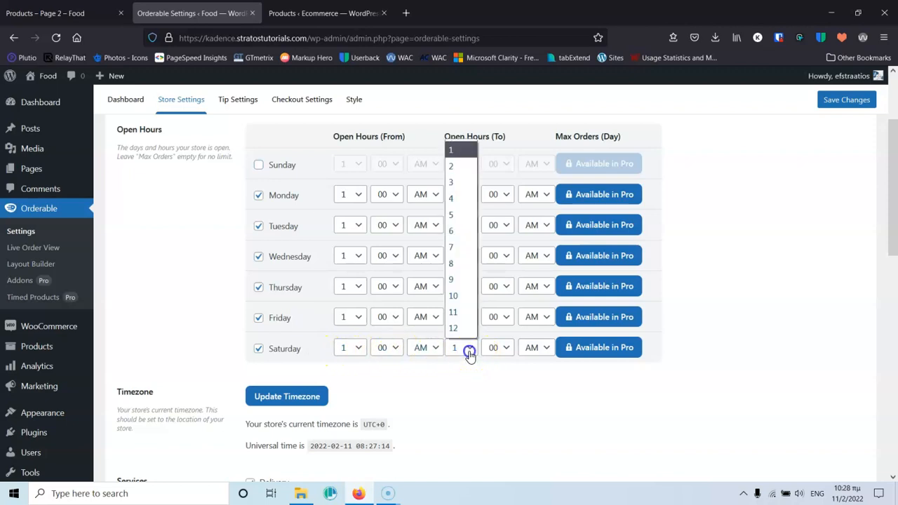
left_click(465, 313)
left_click(540, 351)
left_click(527, 385)
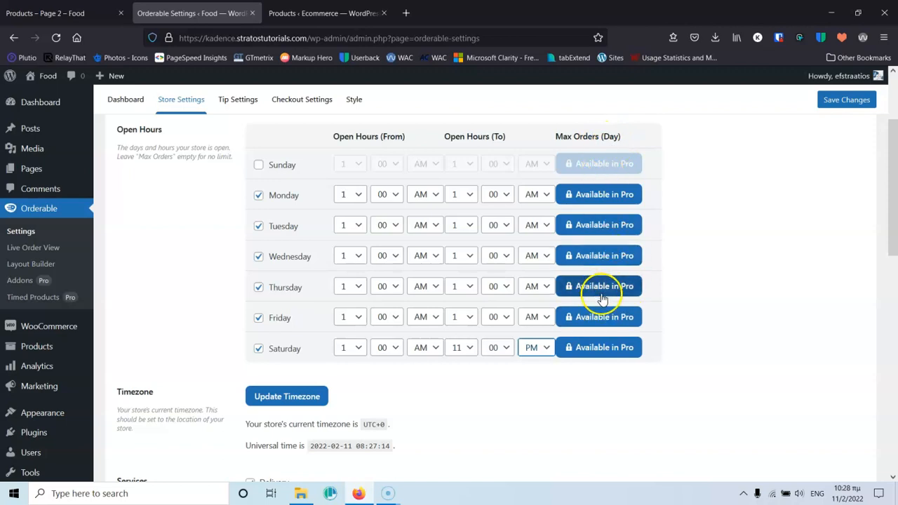
scroll(200, 309, "down", 2)
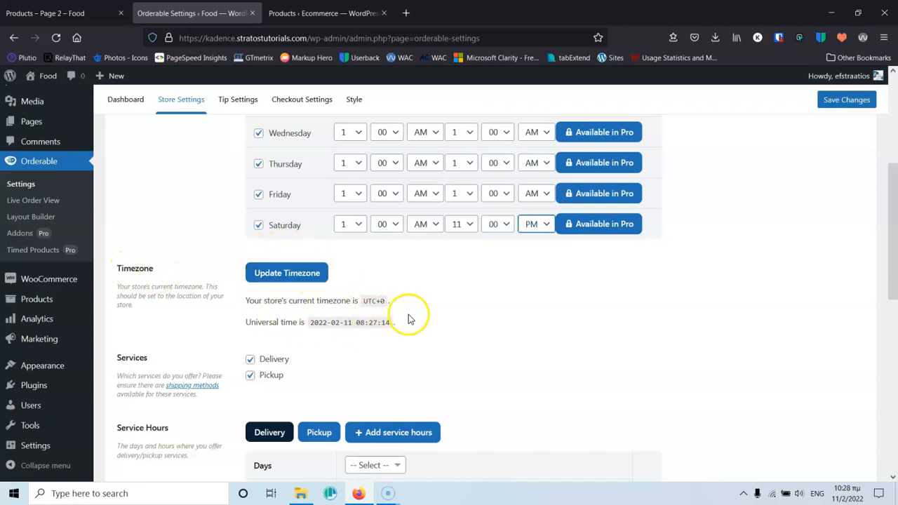
Switch the Pickup service off and back on in the Services settings
left_click(520, 401)
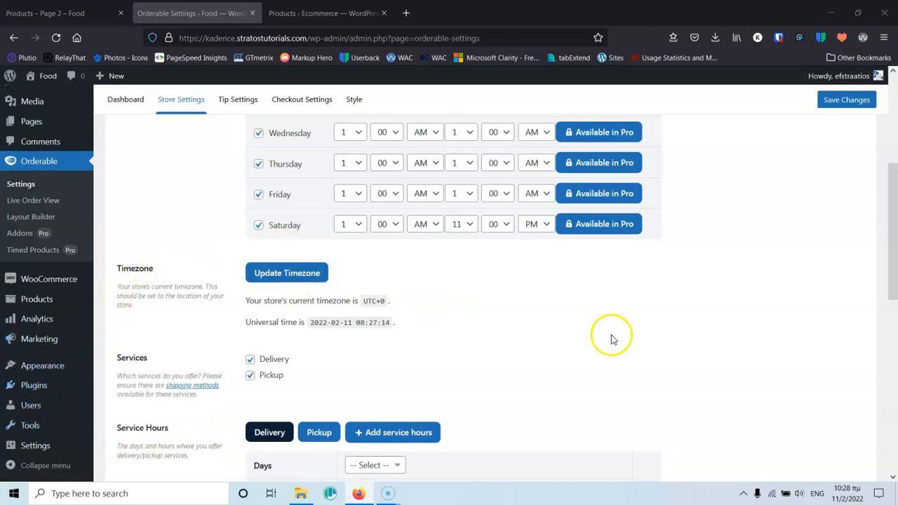
scroll(561, 355, "down", 3)
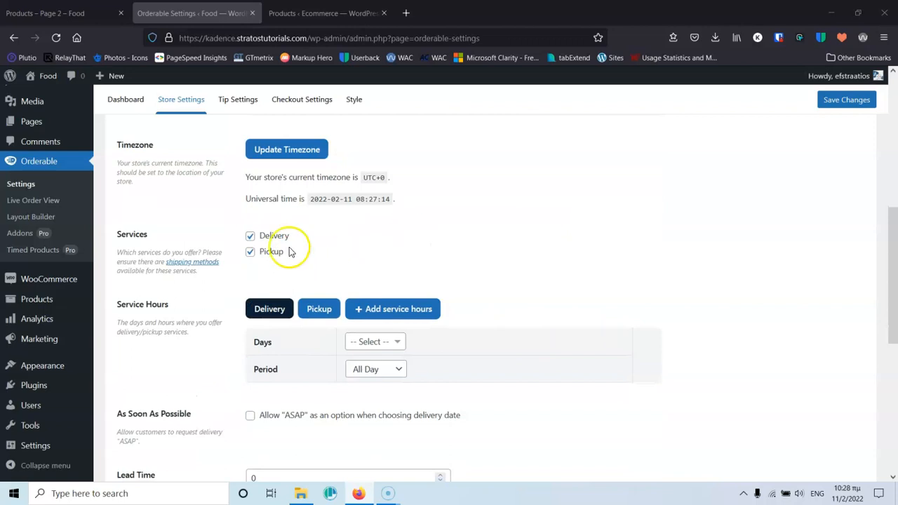
left_click(250, 252)
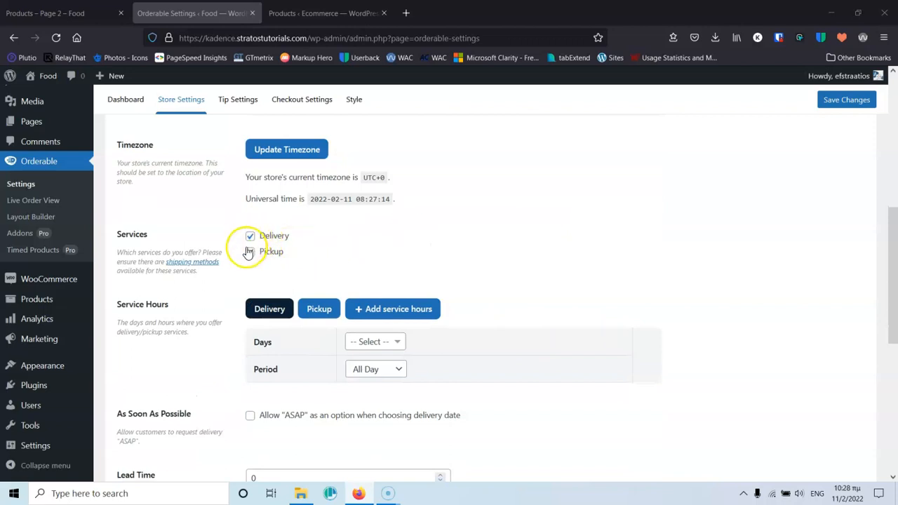
left_click(250, 252)
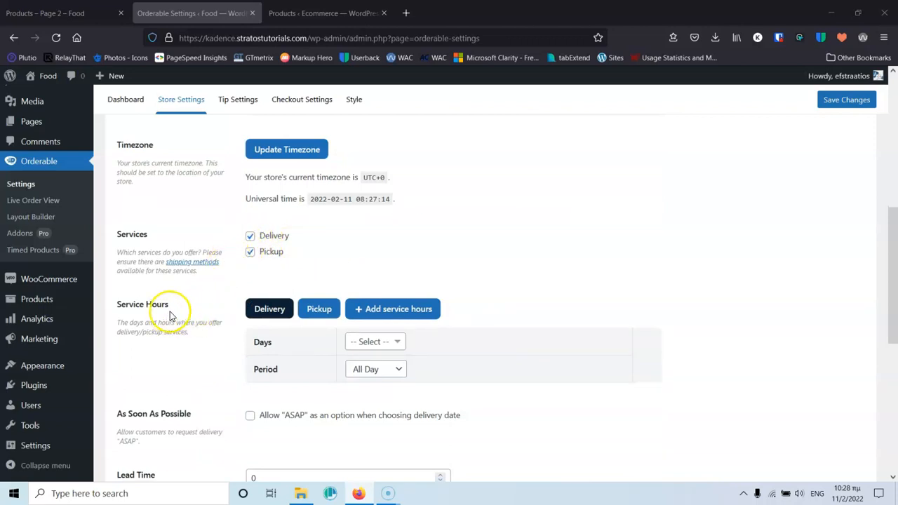
Set the delivery service hours to Monday through Saturday with Time Slots as the period
scroll(181, 347, "down", 3)
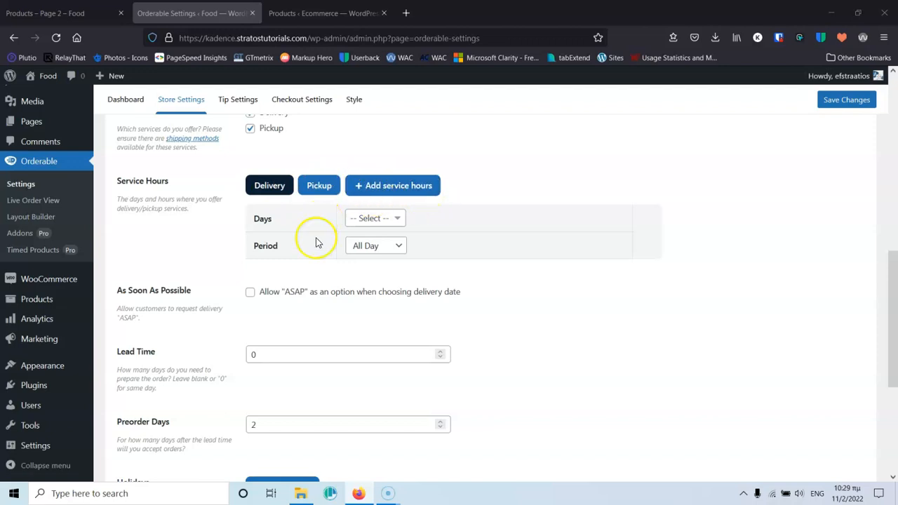
left_click(370, 222)
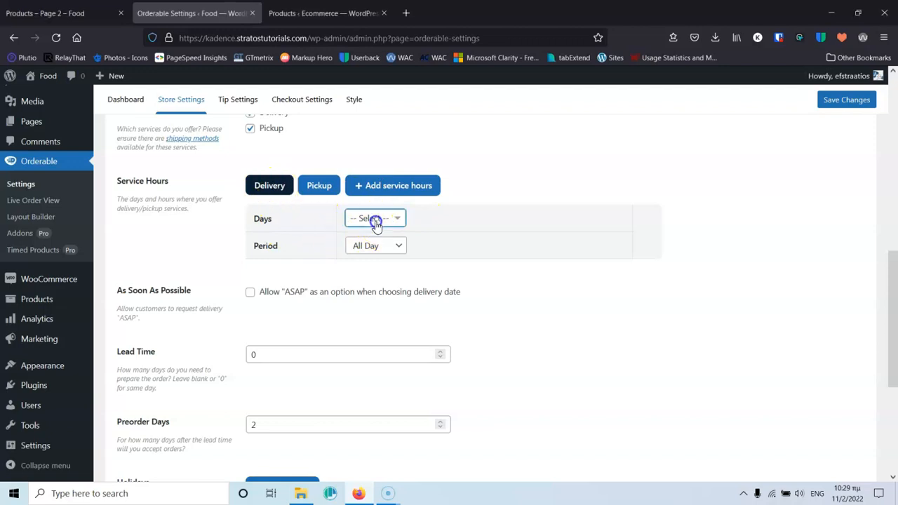
left_click(355, 238)
left_click(355, 253)
left_click(356, 268)
left_click(357, 284)
left_click(356, 299)
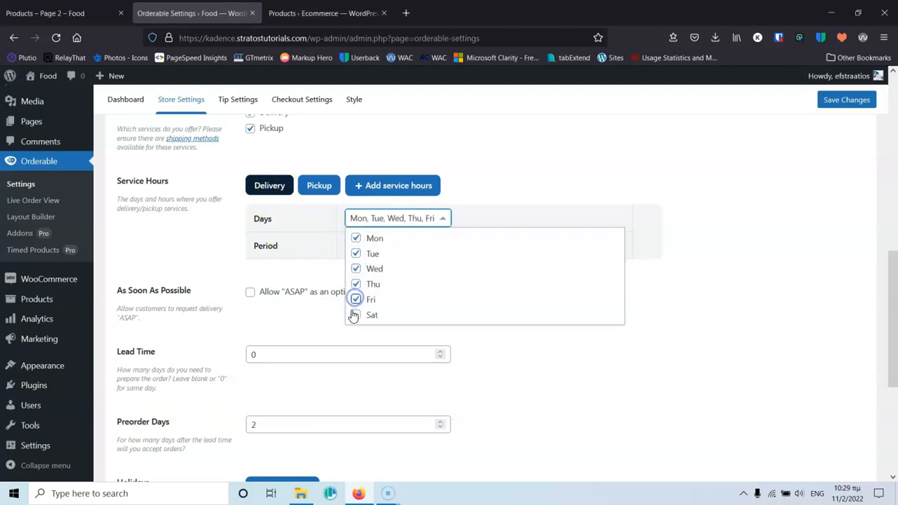
left_click(356, 315)
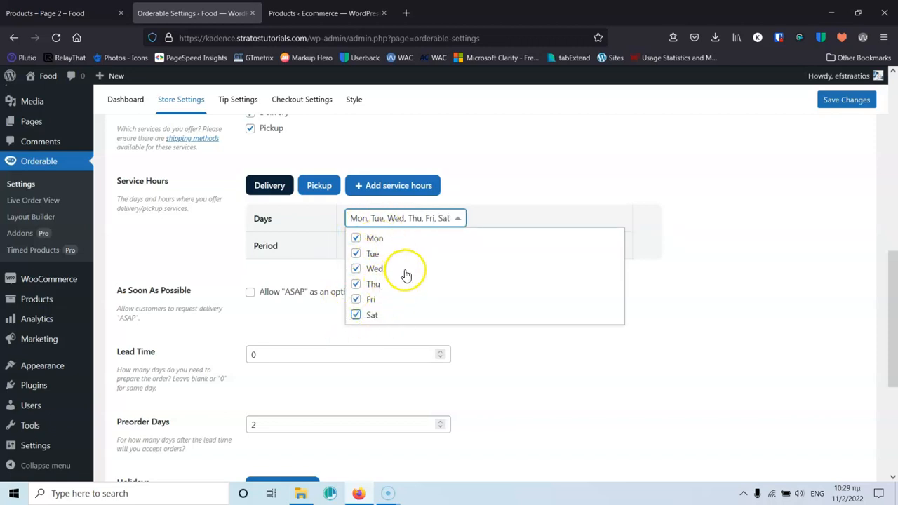
left_click(555, 187)
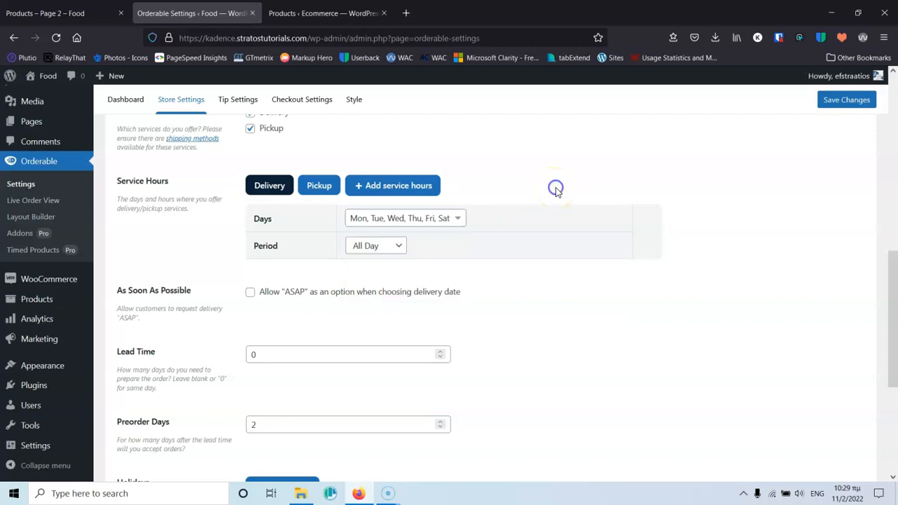
left_click(377, 260)
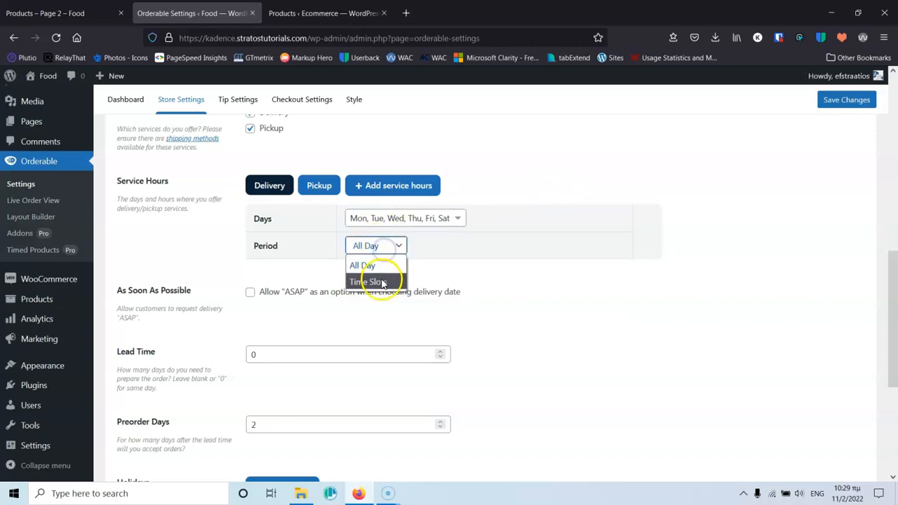
left_click(386, 282)
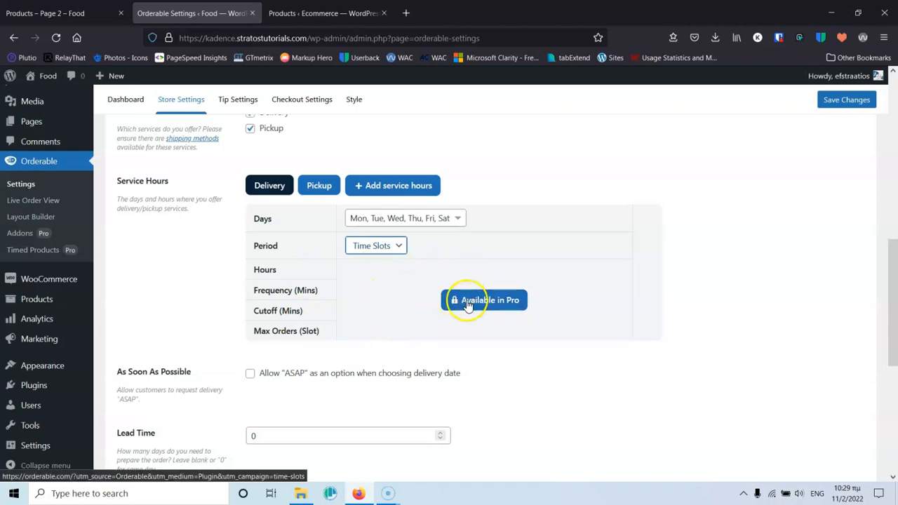
Give pickup its own service hours instead of the delivery ones, covering Monday through Saturday with Time Slots as the period
left_click(315, 186)
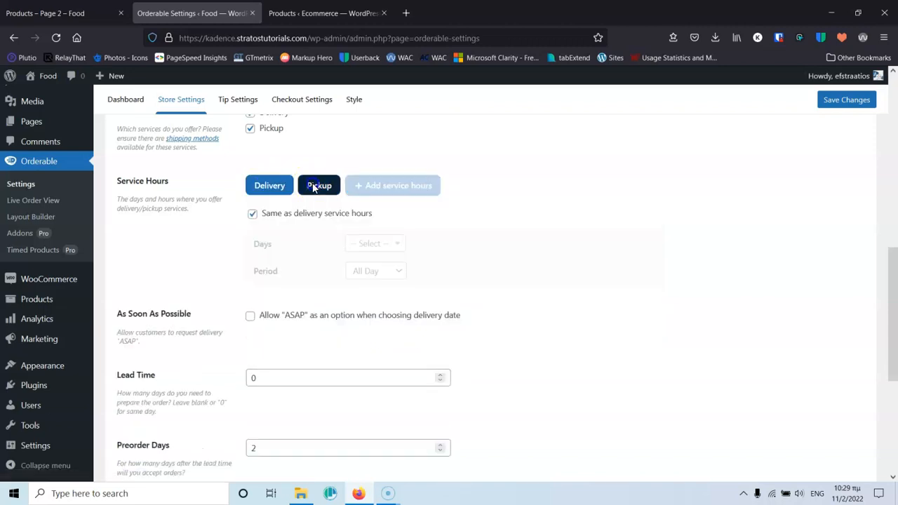
left_click(252, 216)
left_click(359, 243)
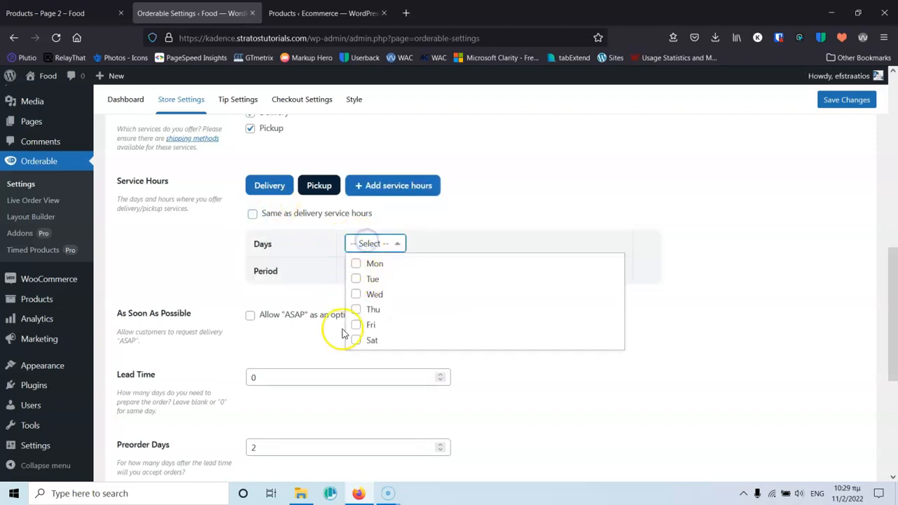
left_click(355, 265)
left_click(355, 279)
left_click(356, 294)
left_click(356, 309)
left_click(356, 324)
left_click(356, 342)
left_click(308, 273)
left_click(372, 271)
left_click(364, 307)
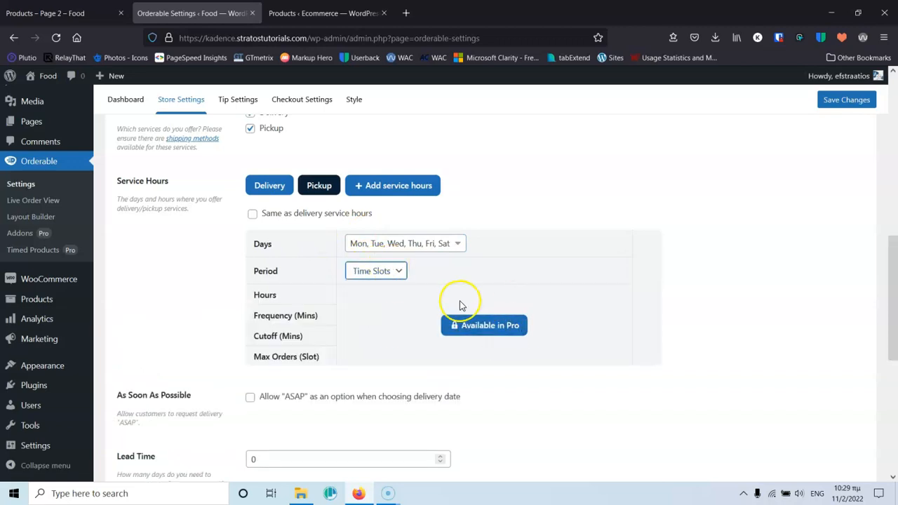
Allow "ASAP" as an option when choosing the delivery date
scroll(315, 315, "down", 3)
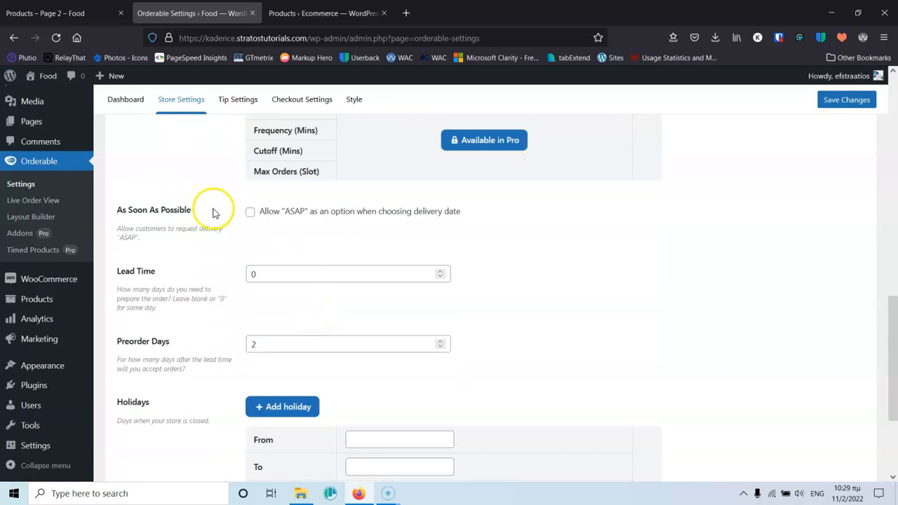
left_click(251, 214)
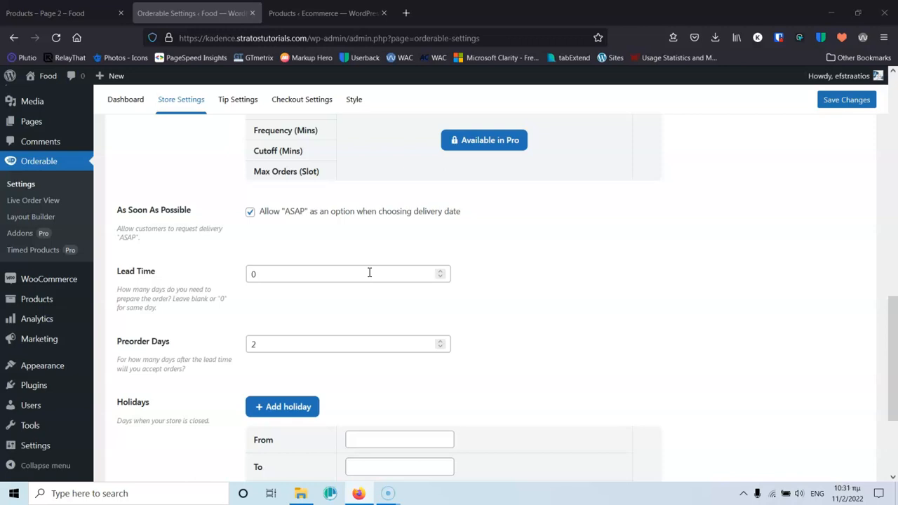
left_click(461, 344)
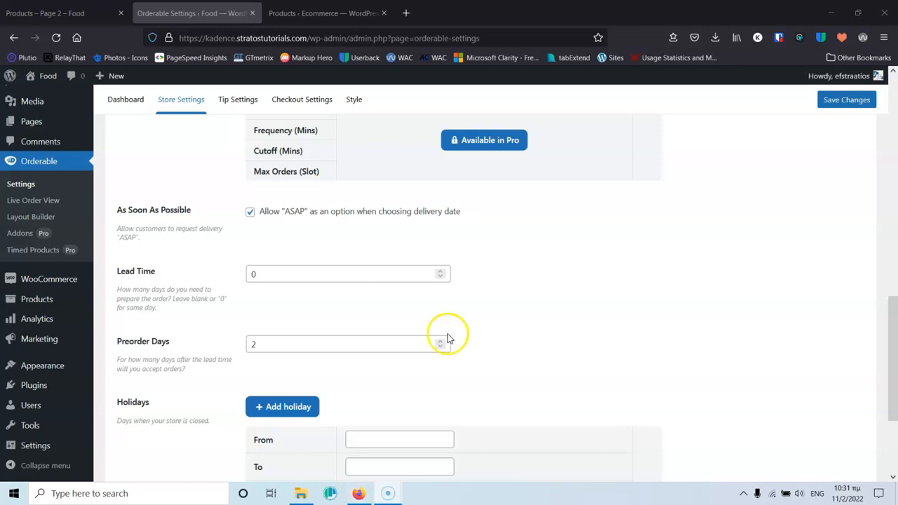
Set the holiday's start date to 2022-02-12
scroll(393, 329, "down", 3)
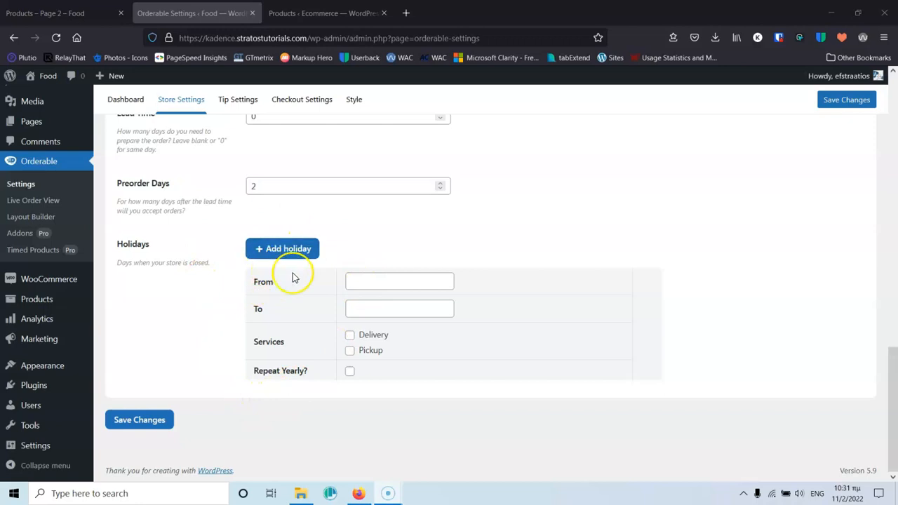
left_click(386, 280)
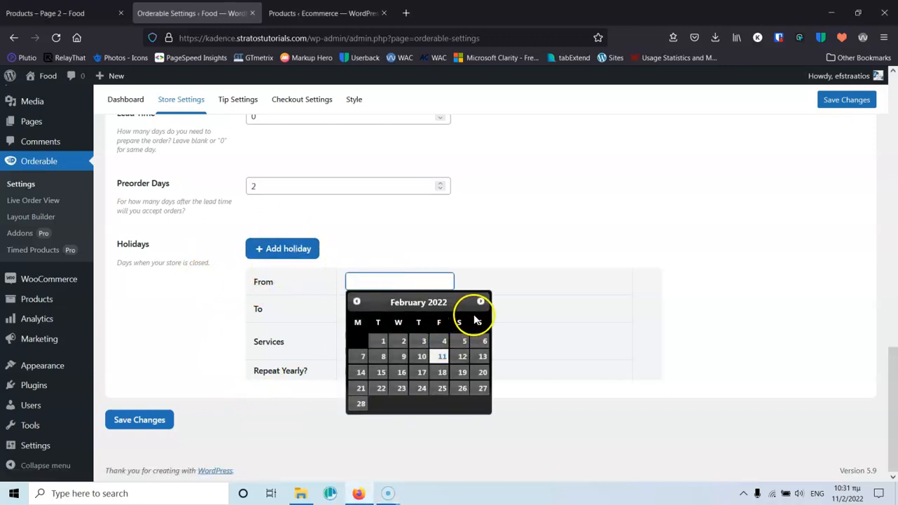
left_click(459, 357)
Change the holiday's start date to 2022-12-29
left_click(391, 281)
left_click(481, 302)
left_click(480, 302)
left_click(481, 302)
left_click(480, 302)
left_click(481, 302)
left_click(480, 303)
left_click(482, 302)
left_click(480, 302)
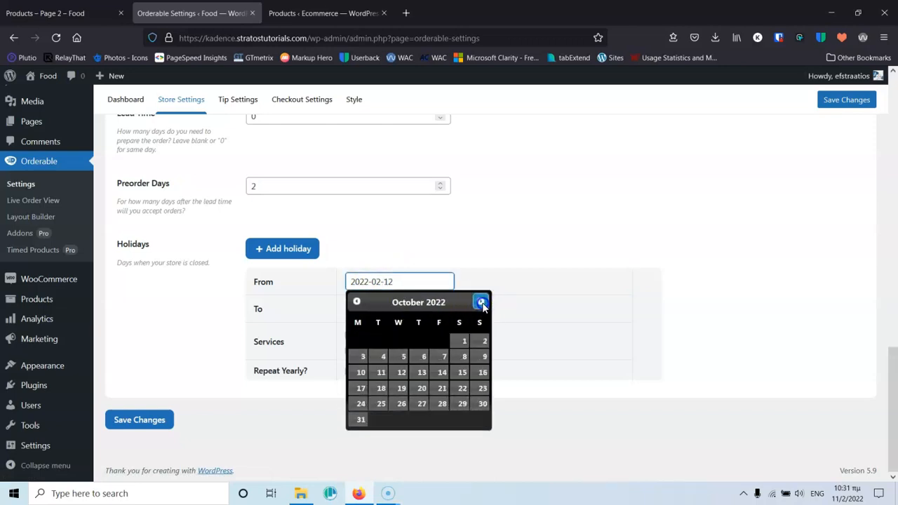
left_click(481, 302)
left_click(481, 302)
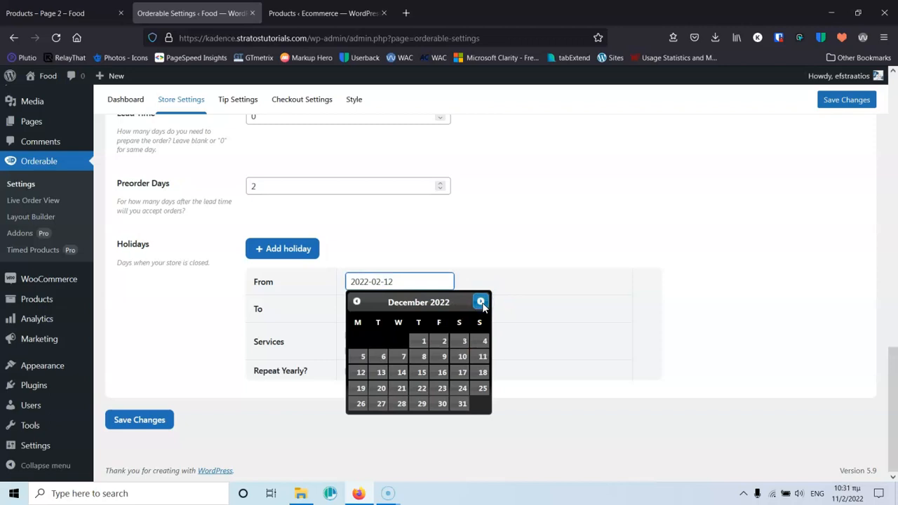
left_click(421, 404)
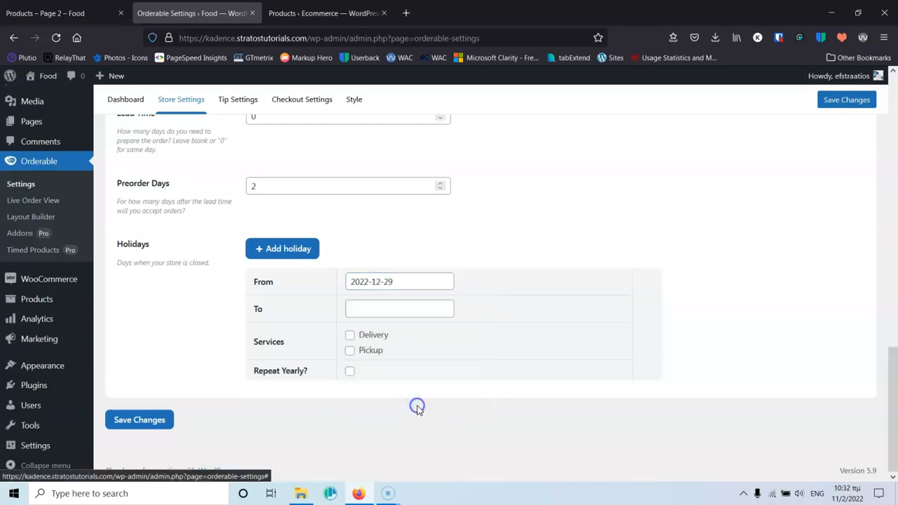
Set the holiday's end date to 2023-01-02
left_click(402, 304)
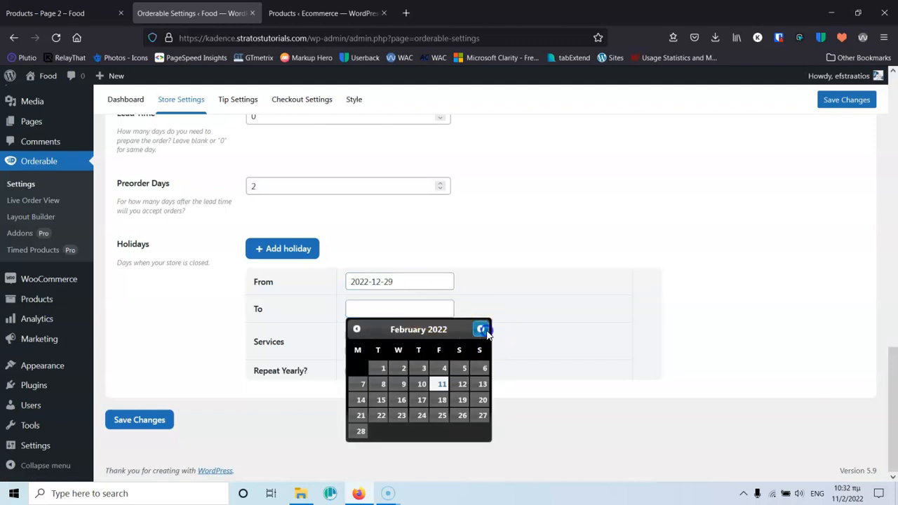
left_click(481, 329)
left_click(480, 329)
left_click(480, 329)
left_click(480, 329)
left_click(481, 329)
left_click(483, 330)
left_click(483, 331)
left_click(484, 330)
left_click(483, 330)
left_click(484, 331)
left_click(484, 331)
left_click(484, 330)
left_click(357, 329)
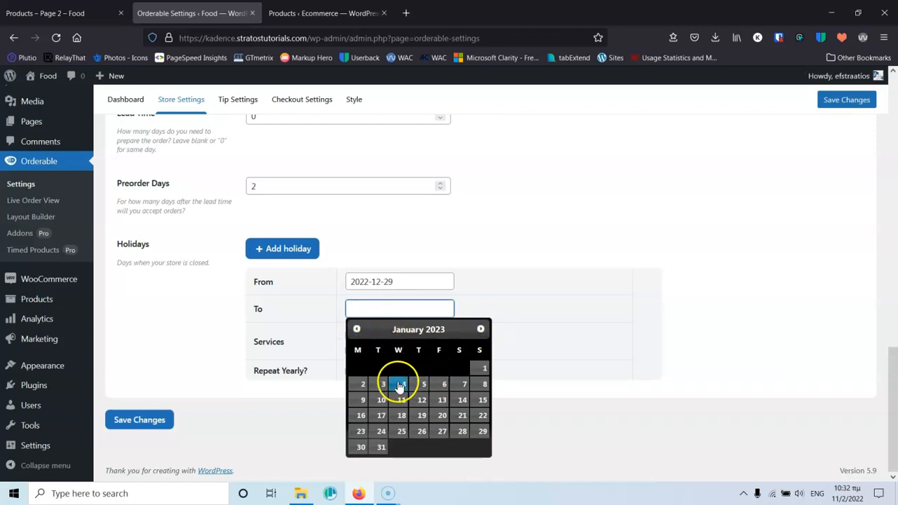
left_click(357, 384)
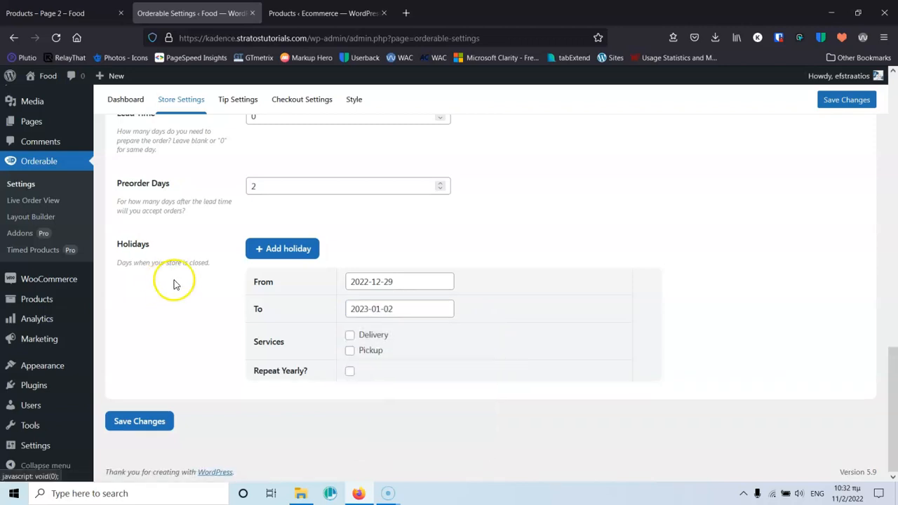
Change the holiday's start date to 2023-01-06
left_click(402, 281)
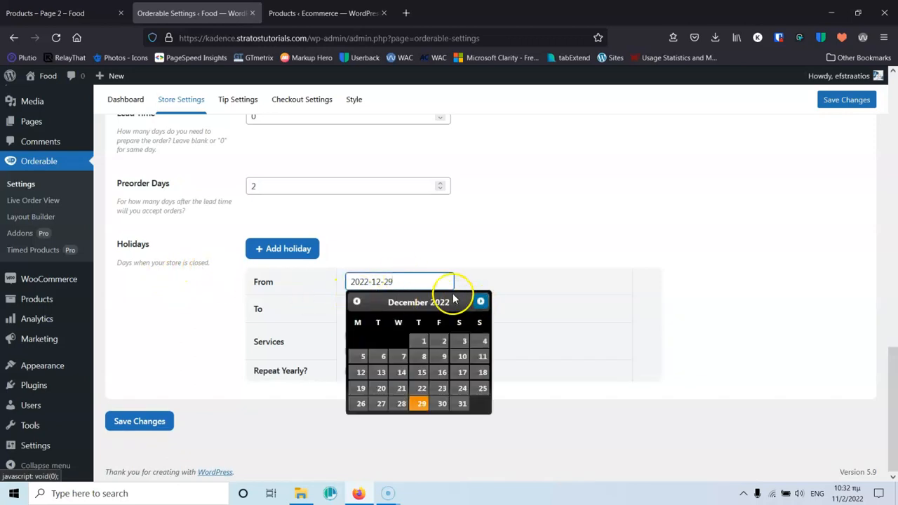
left_click(480, 301)
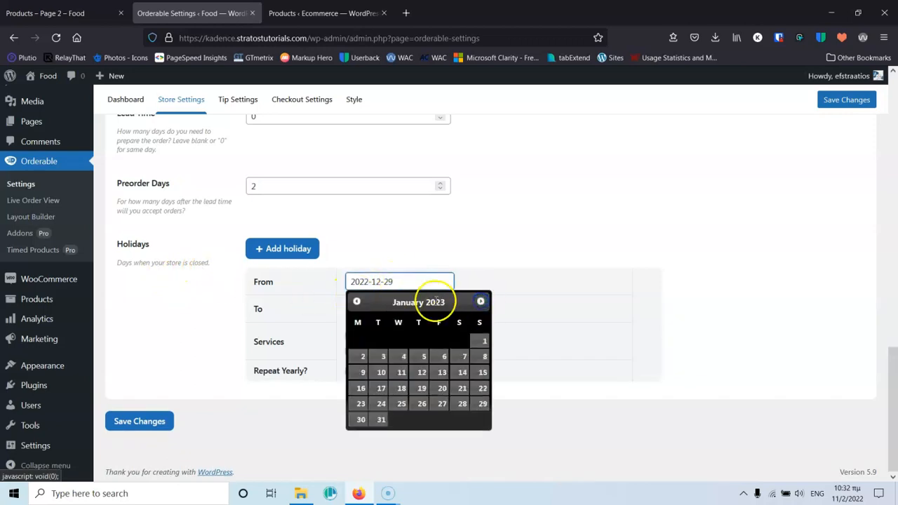
left_click(436, 359)
left_click_drag(413, 281, 303, 282)
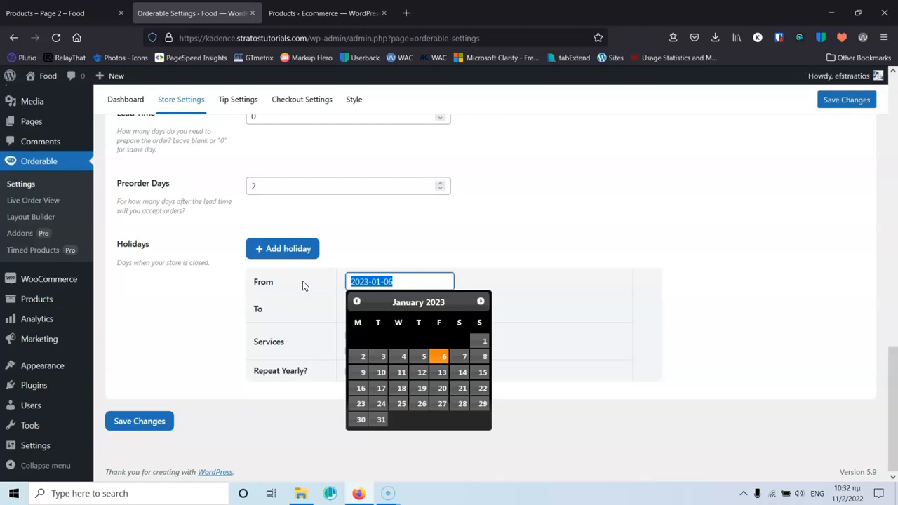
left_click(187, 320)
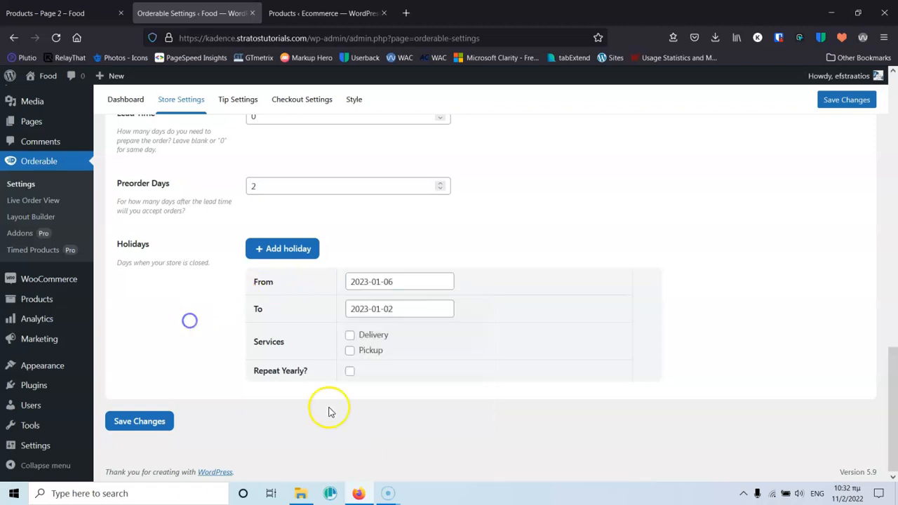
left_click(416, 281)
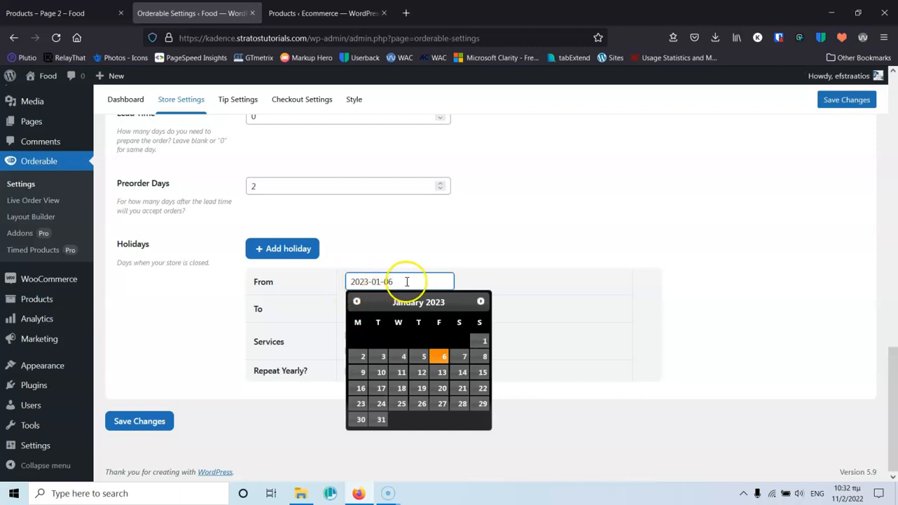
left_click(431, 263)
left_click(407, 281)
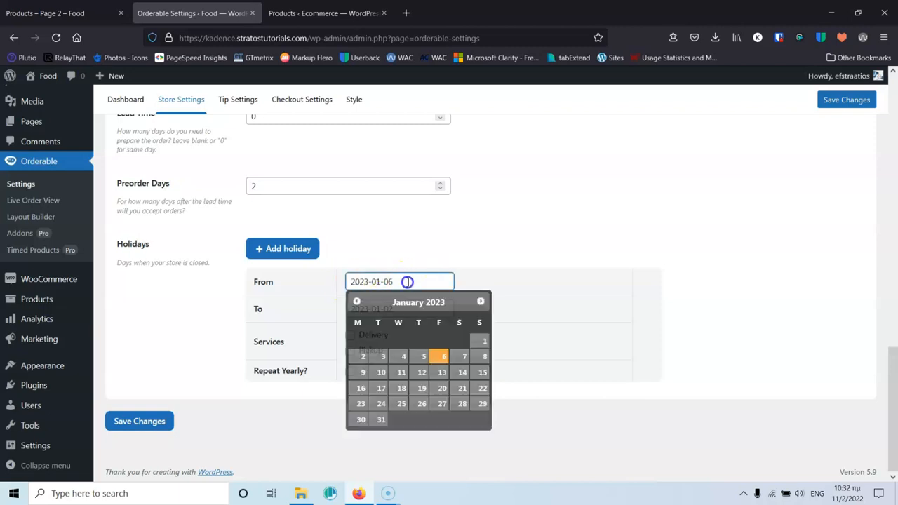
left_click(190, 306)
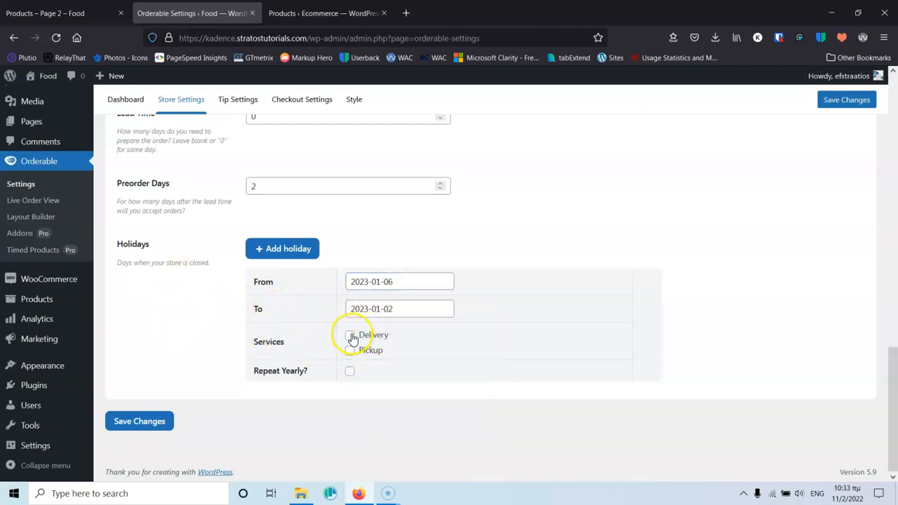
left_click(393, 283)
left_click(268, 281)
left_click(315, 327)
left_click(350, 372)
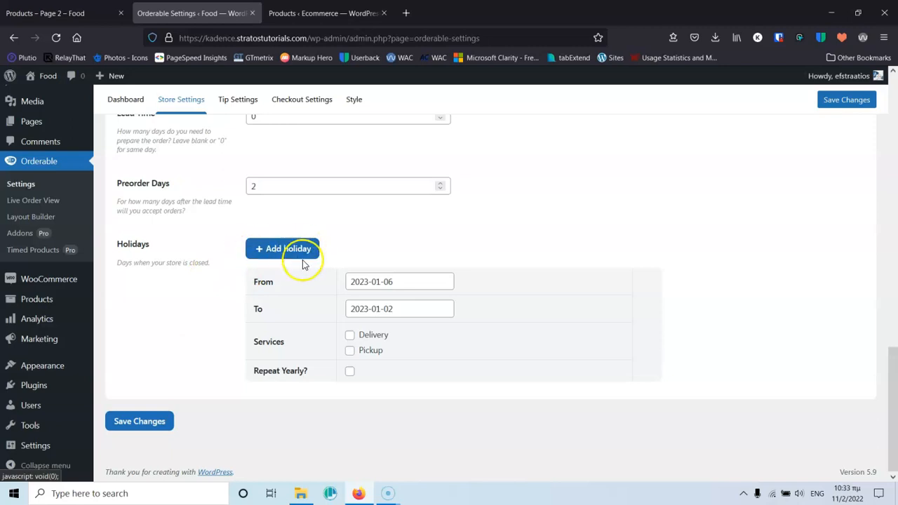
Add a second, empty holiday entry below the first one
left_click(281, 251)
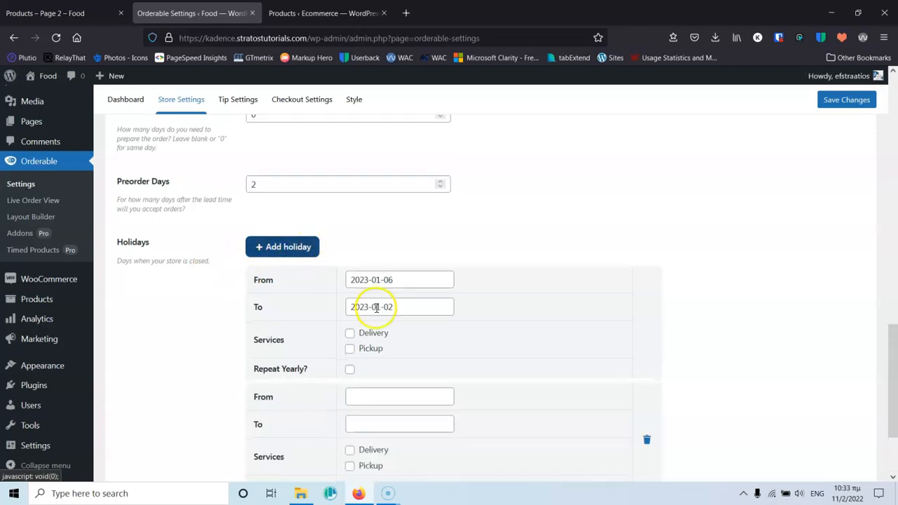
scroll(393, 295, "down", 2)
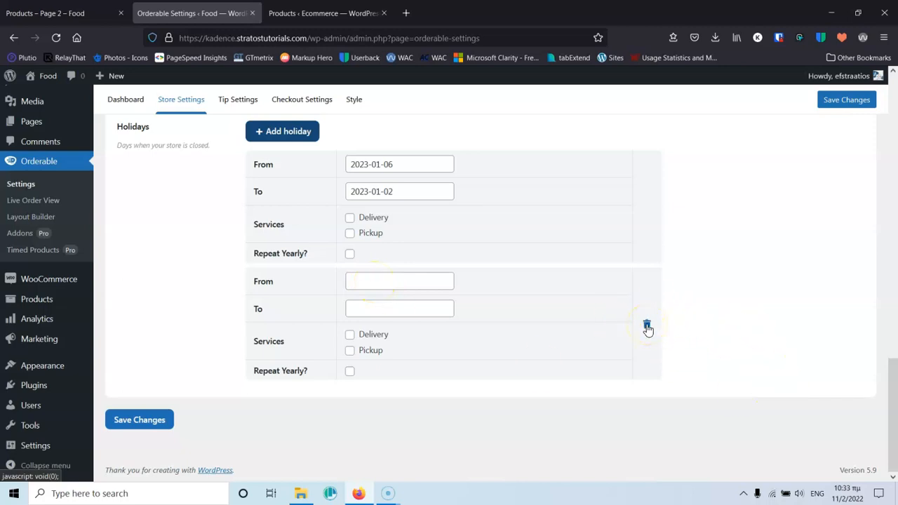
Delete the second, empty holiday entry and save the store settings
left_click(646, 326)
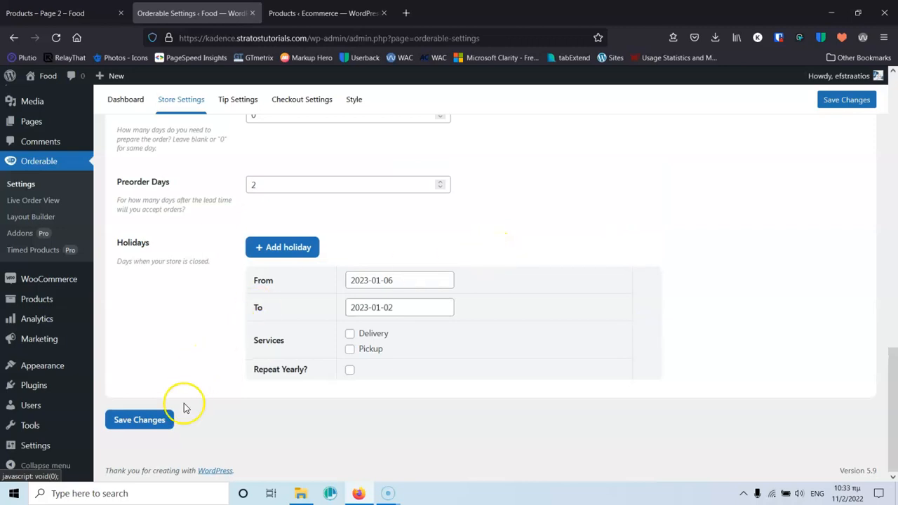
left_click(156, 423)
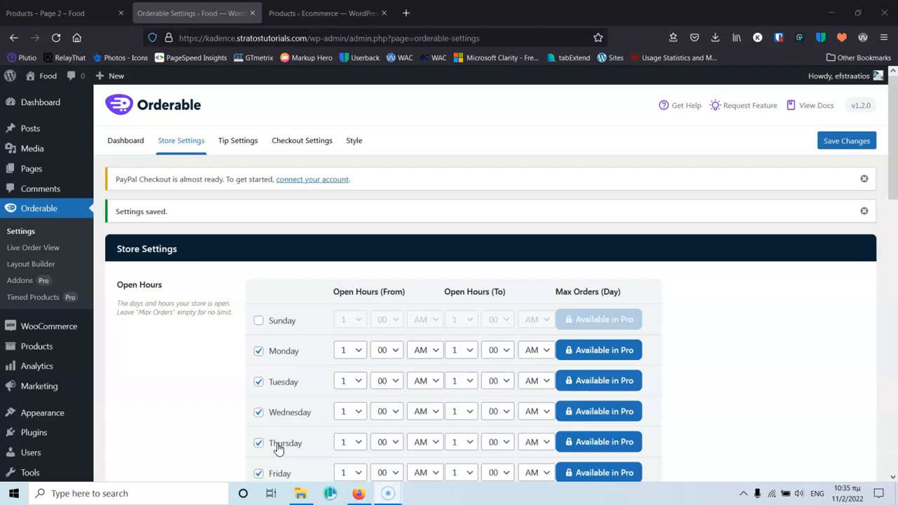
Review the plugin's tip settings and checkout settings
left_click(226, 144)
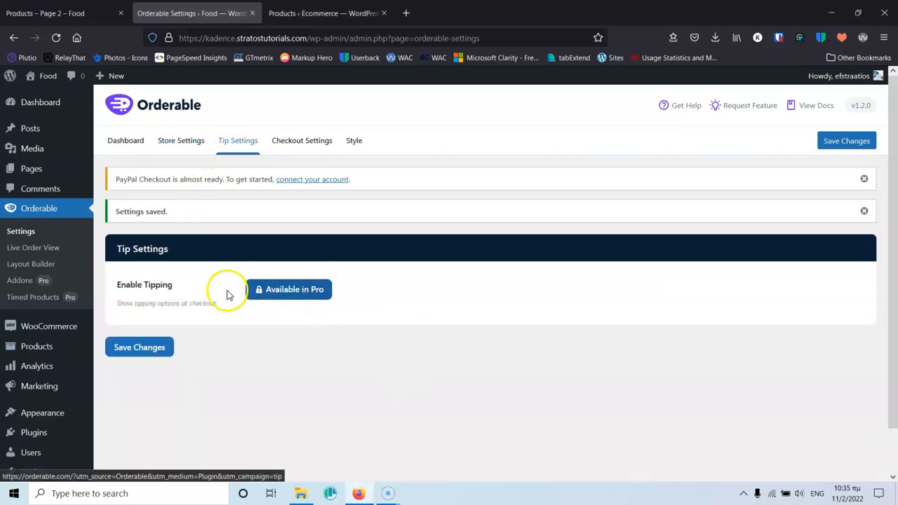
left_click(283, 141)
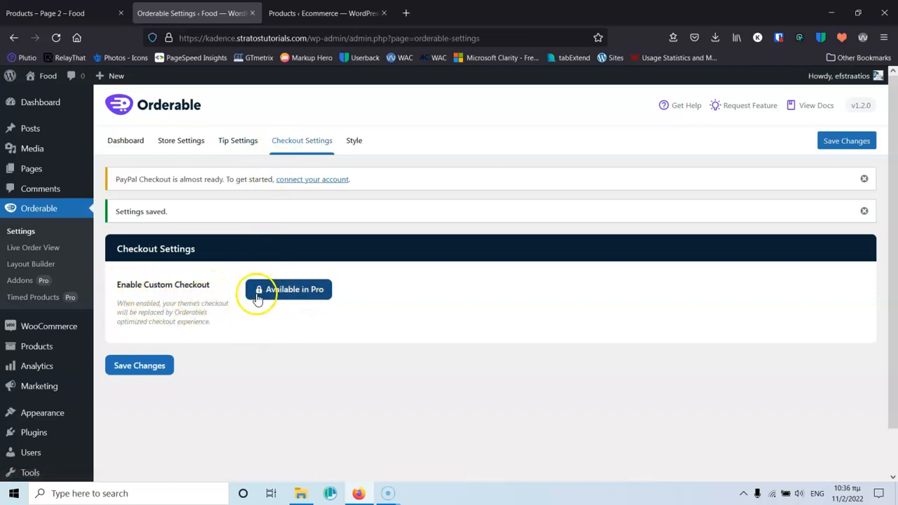
Set the brand color in the style settings to the blue #322df3
left_click(355, 141)
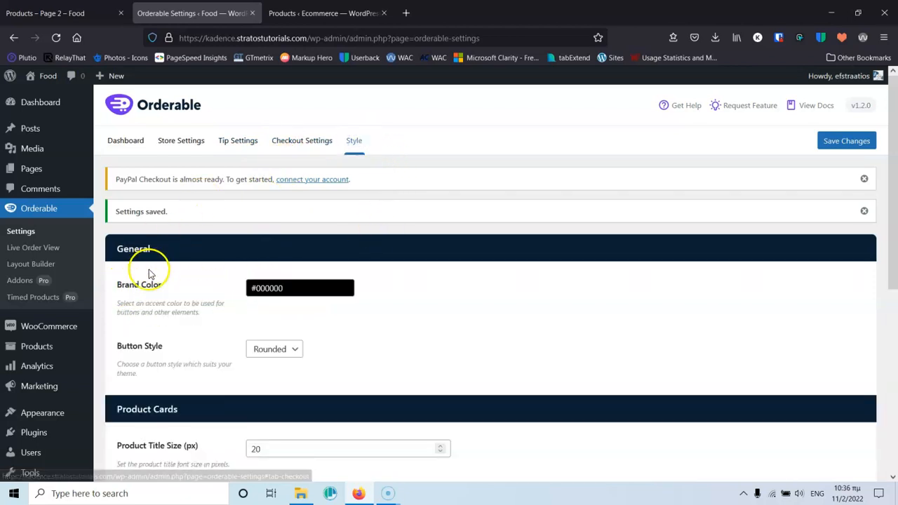
left_click(285, 290)
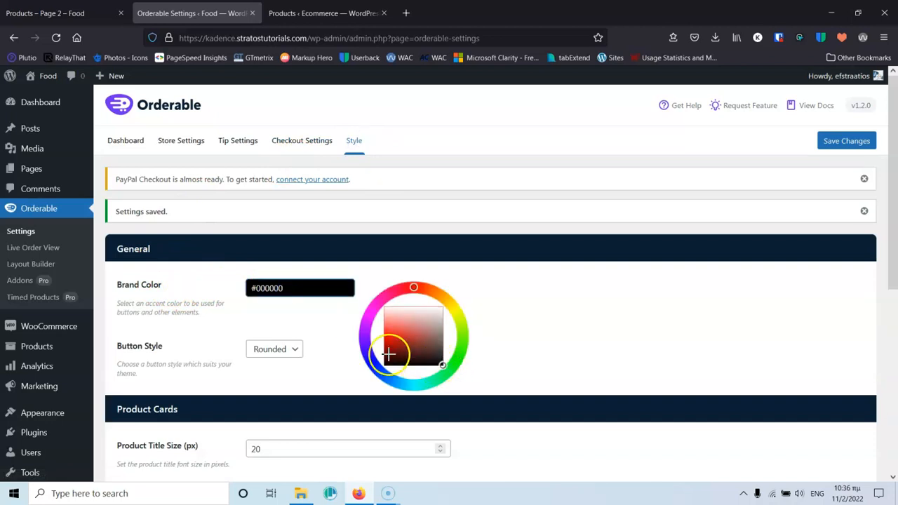
left_click(366, 361)
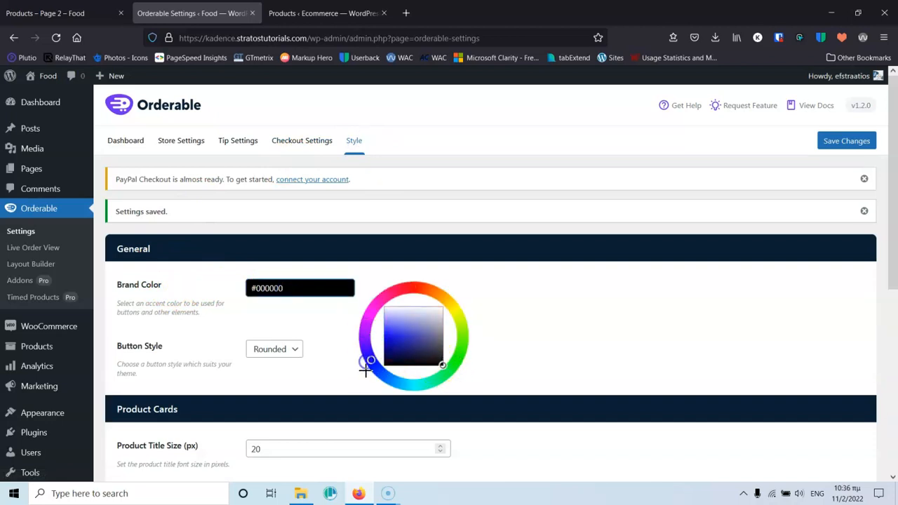
left_click_drag(413, 346, 391, 333)
left_click(324, 327)
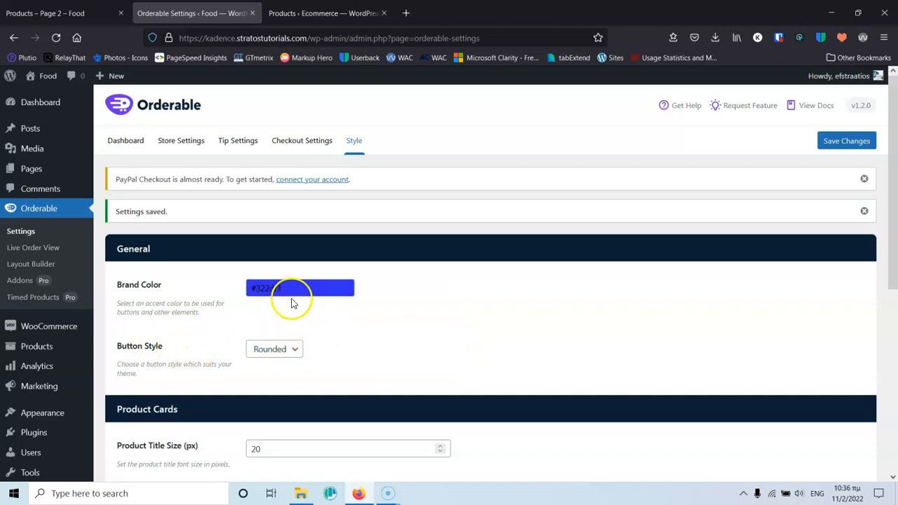
Examine the button style choices, the product title and price sizes, and the mini cart icon position options
scroll(511, 333, "down", 3)
left_click(280, 166)
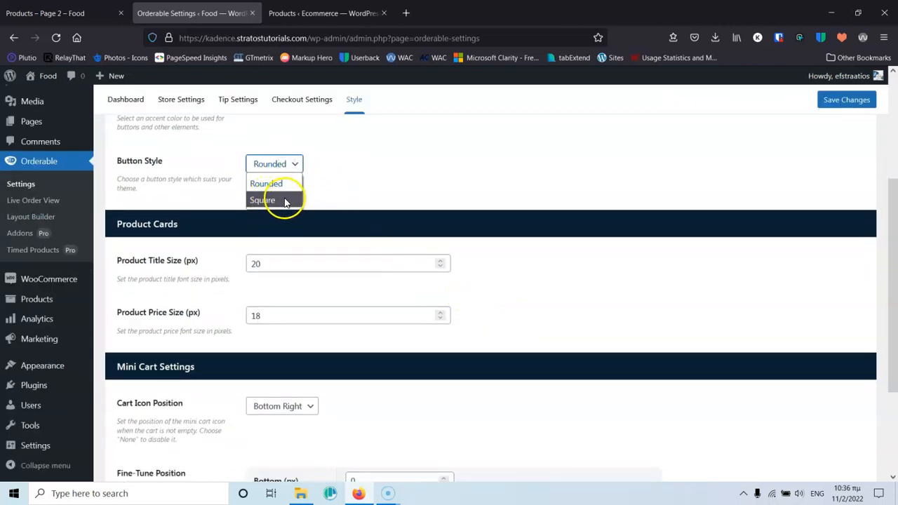
left_click(368, 167)
scroll(173, 263, "down", 2)
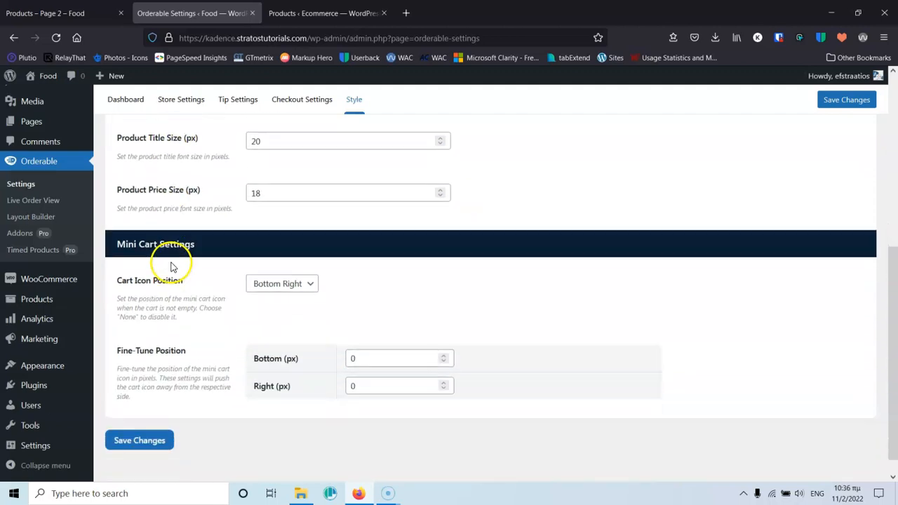
scroll(202, 169, "up", 2)
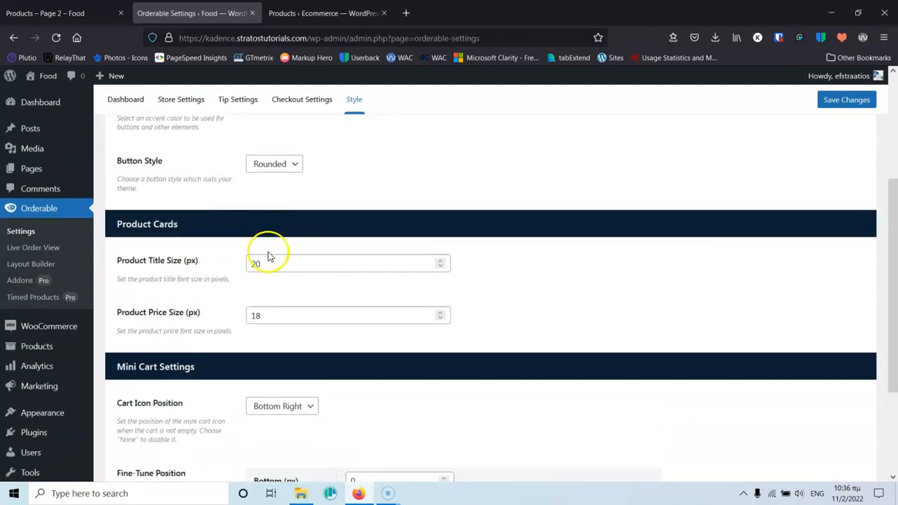
scroll(215, 317, "down", 2)
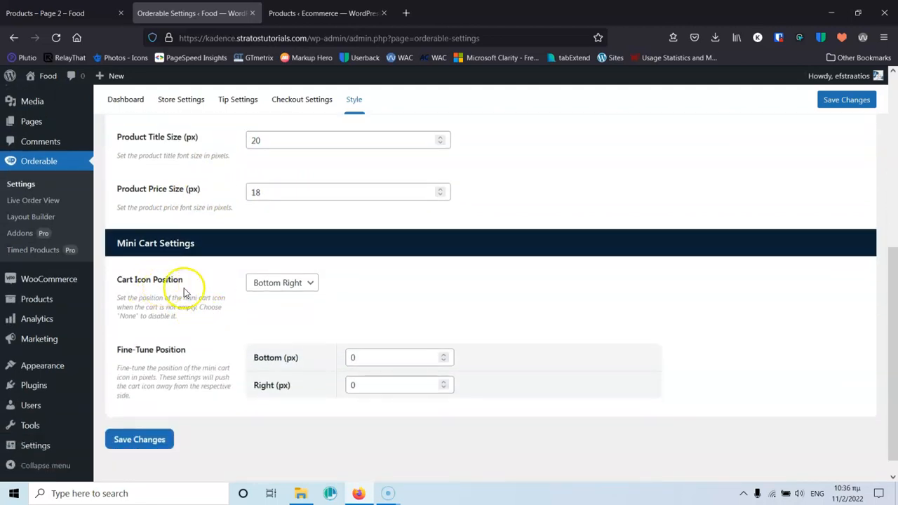
left_click(292, 284)
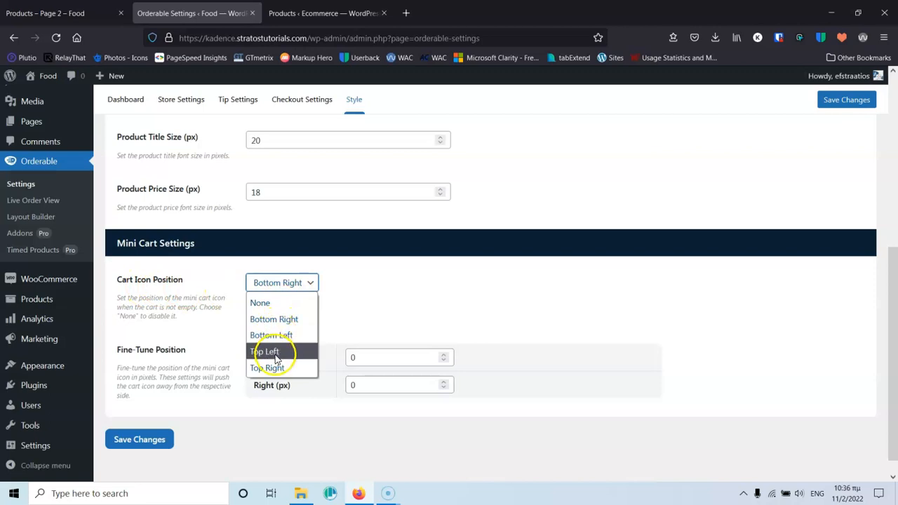
left_click(373, 295)
scroll(210, 309, "down", 1)
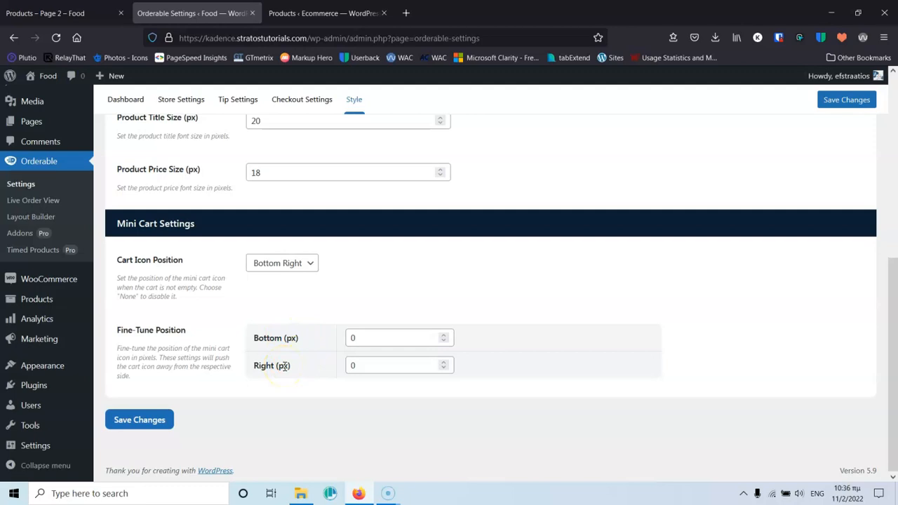
Try the Bottom Left and Top Left positions for the mini cart icon and return it to Bottom Right
left_click(279, 263)
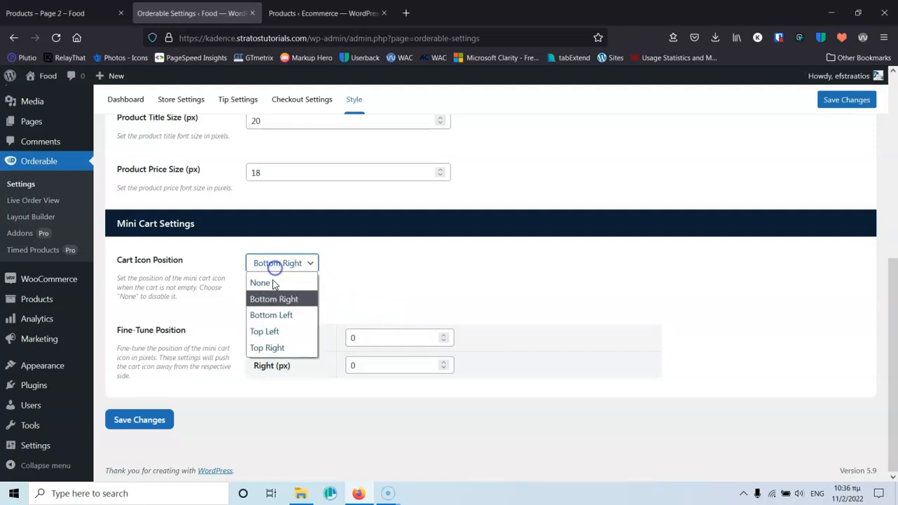
left_click(274, 316)
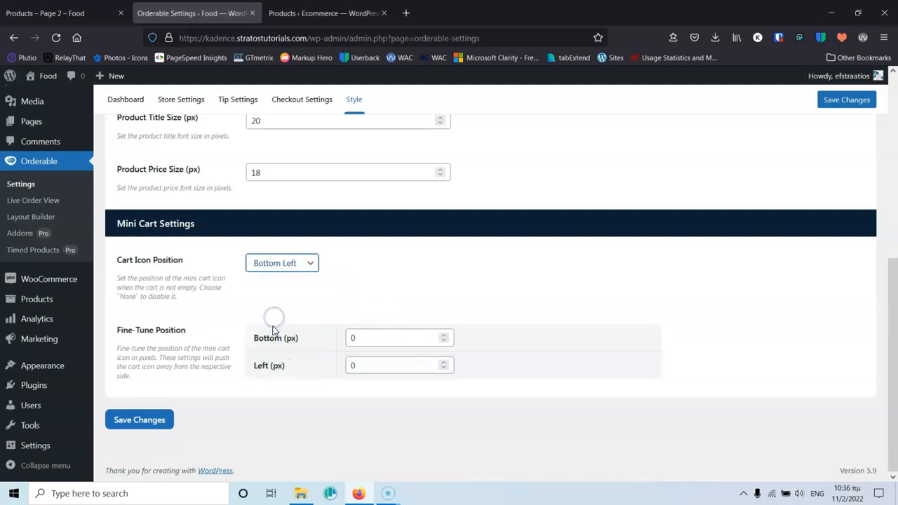
left_click(294, 270)
left_click(278, 327)
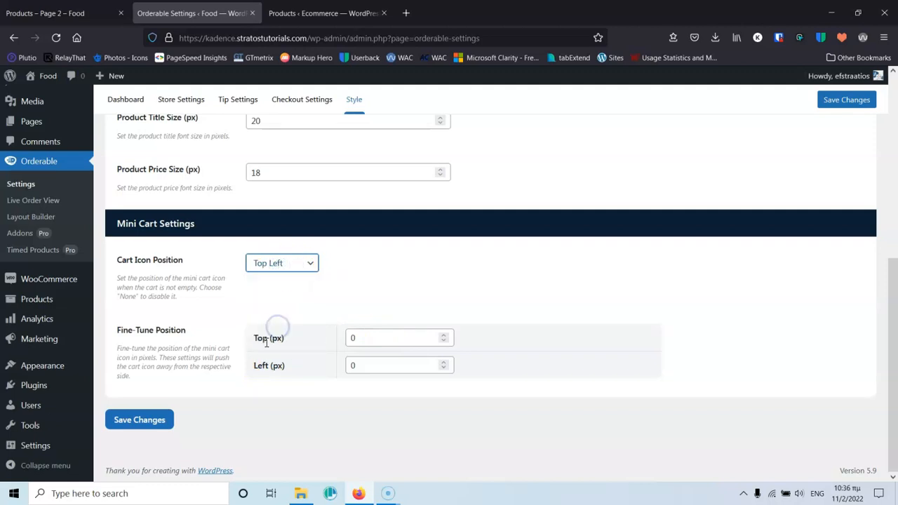
left_click(280, 264)
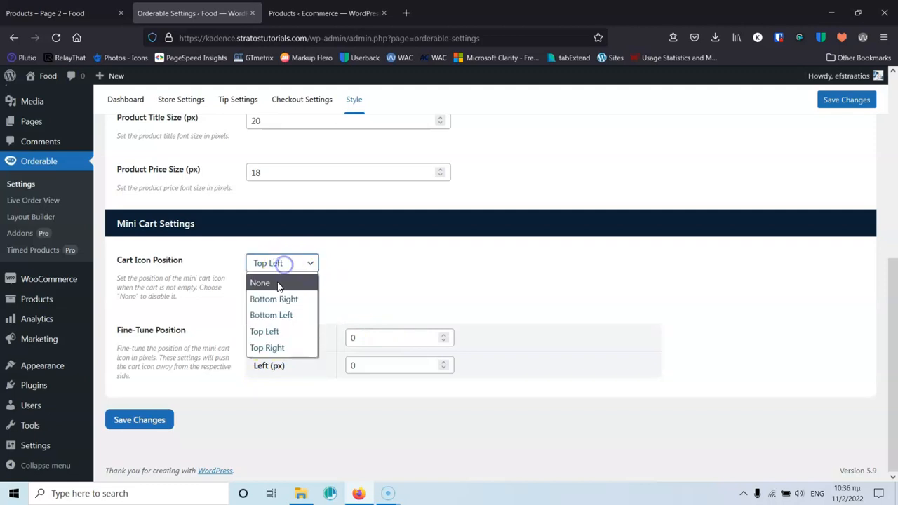
left_click(274, 299)
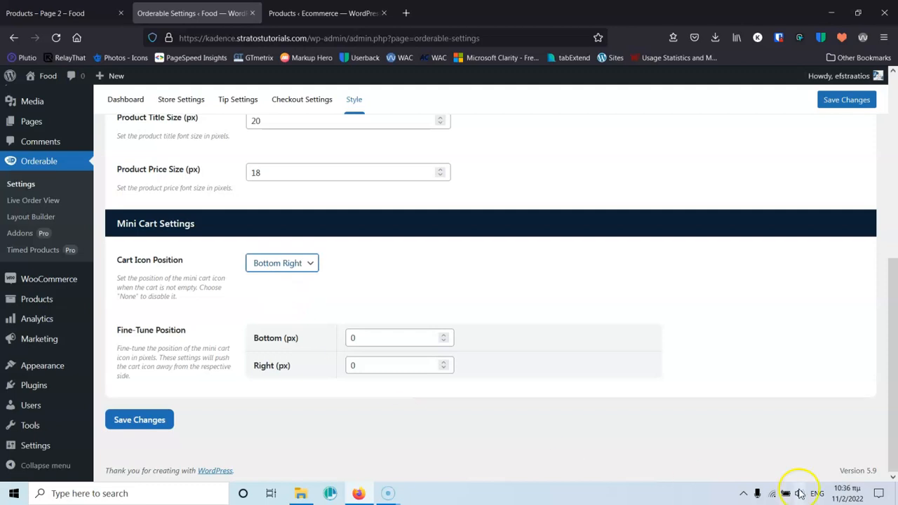
Save the changes to the style settings
left_click(155, 420)
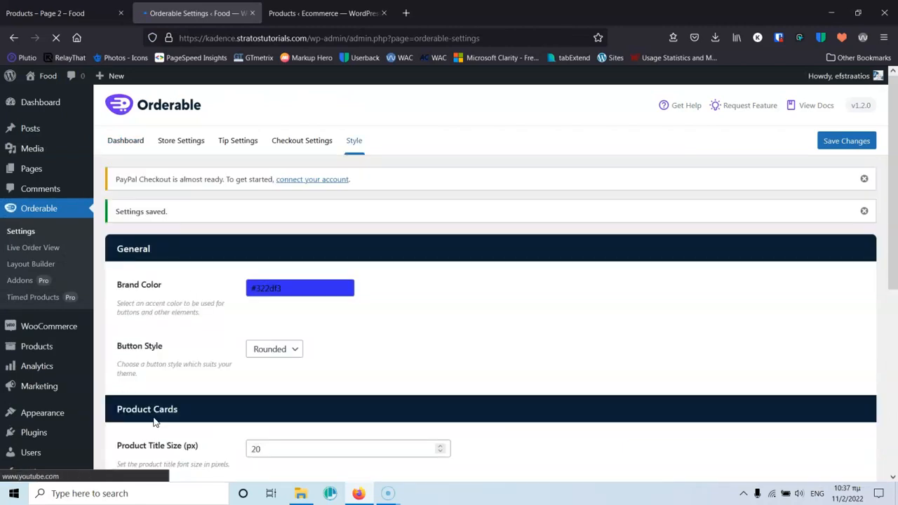
scroll(476, 371, "down", 3)
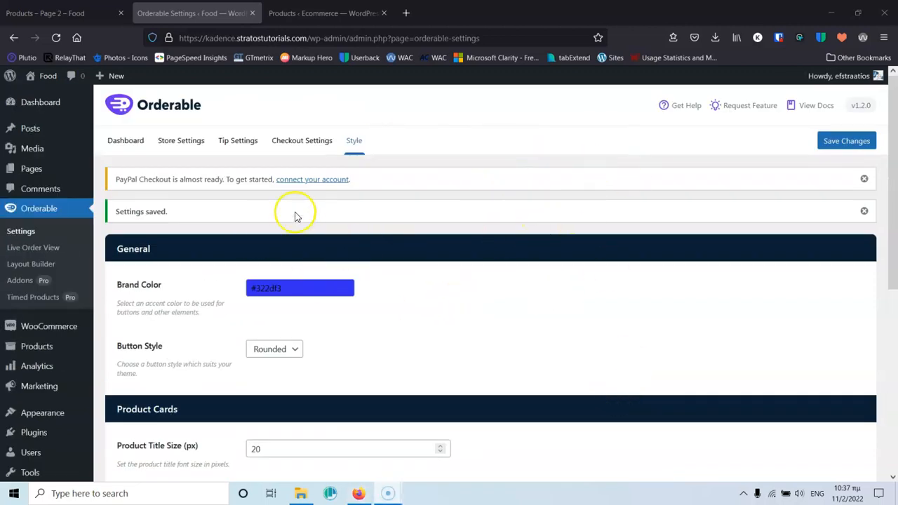
Look at Orderable's live order view and exit it back to the regular orders page
left_click(42, 249)
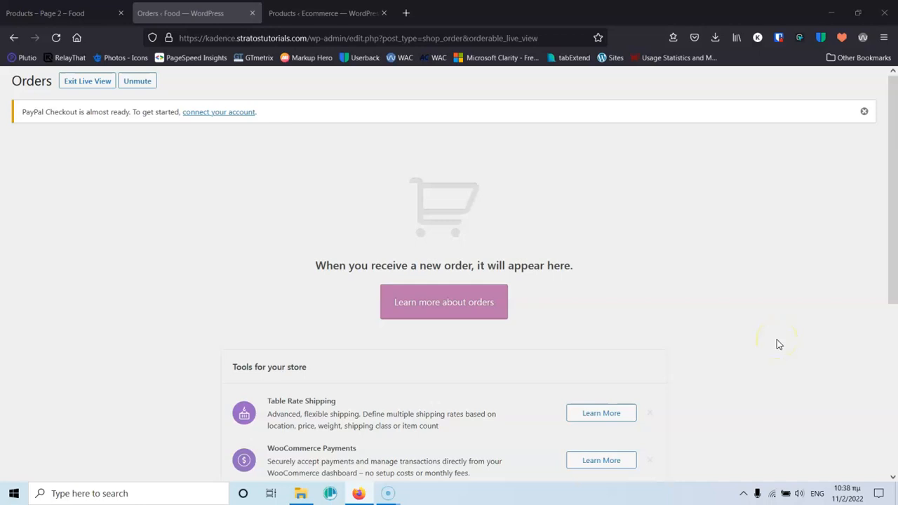
left_click(89, 82)
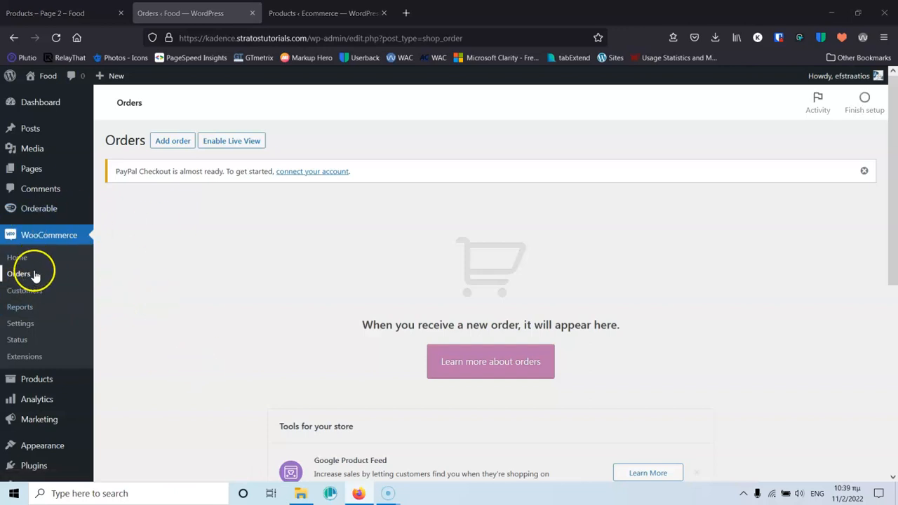
Create a new product layout in Orderable's Layout Builder and title it "Burgers"
mouse_move(48, 206)
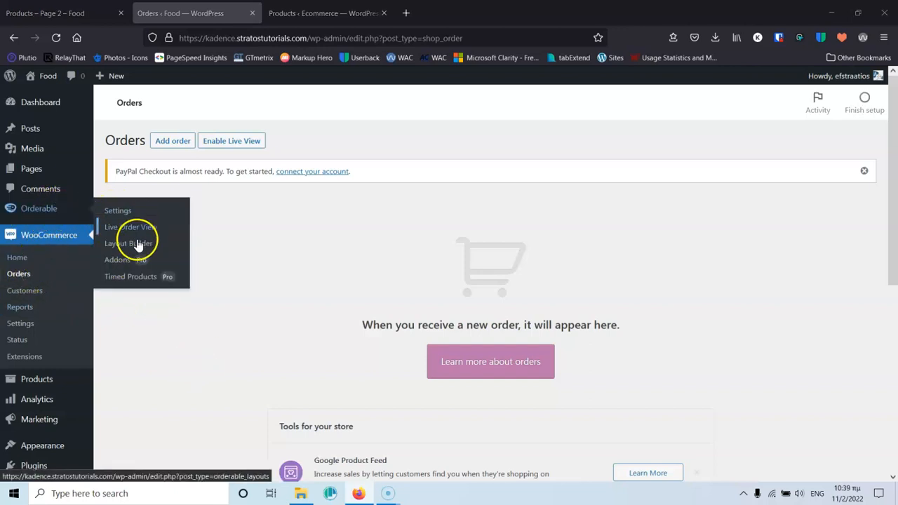
left_click(124, 246)
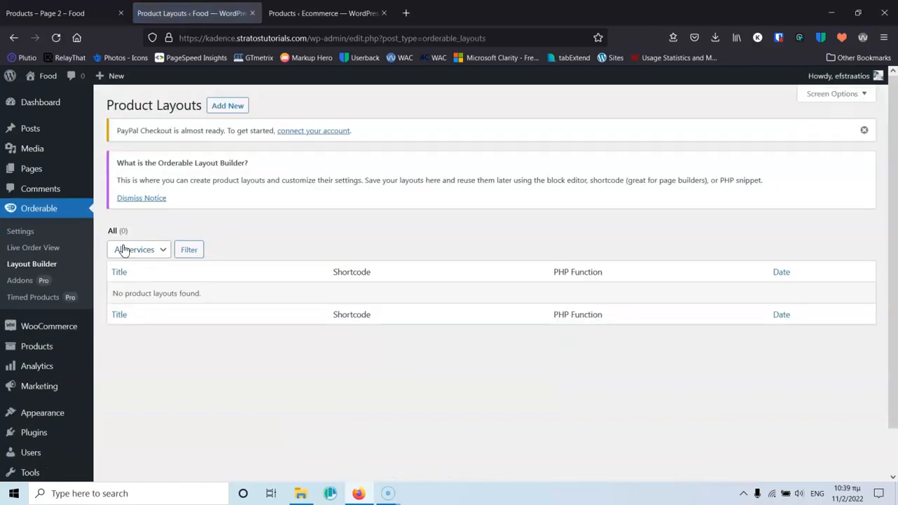
left_click(226, 111)
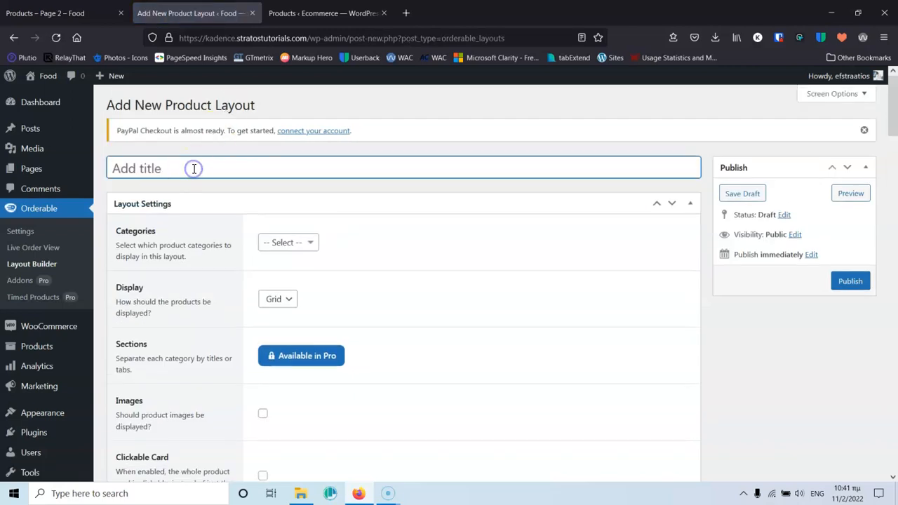
type("Burgers")
left_click(447, 275)
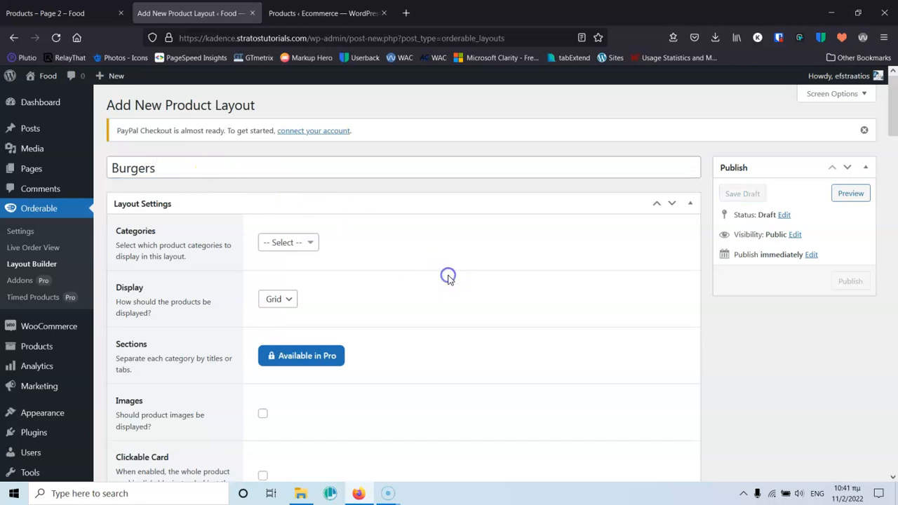
Examine the new layout's settings and the product preview below them
scroll(446, 275, "down", 3)
scroll(449, 279, "down", 3)
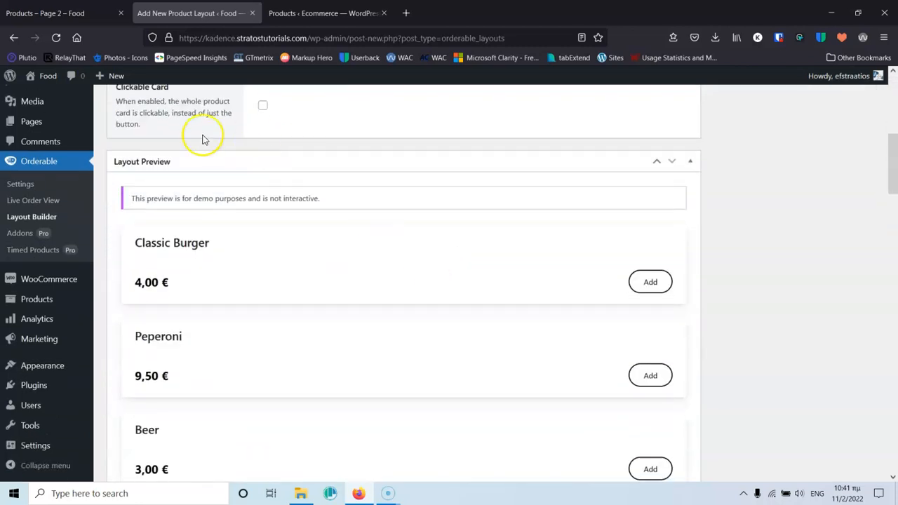
scroll(382, 314, "down", 3)
scroll(383, 315, "up", 8)
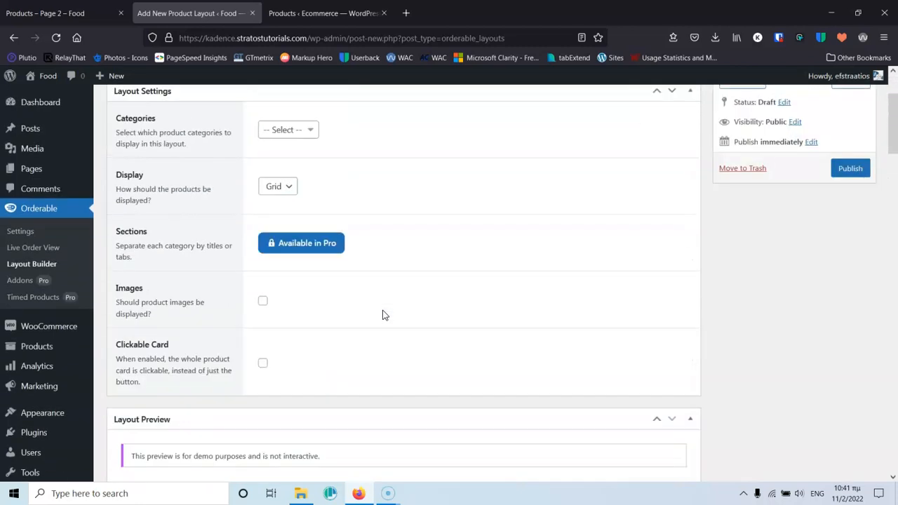
scroll(456, 288, "down", 3)
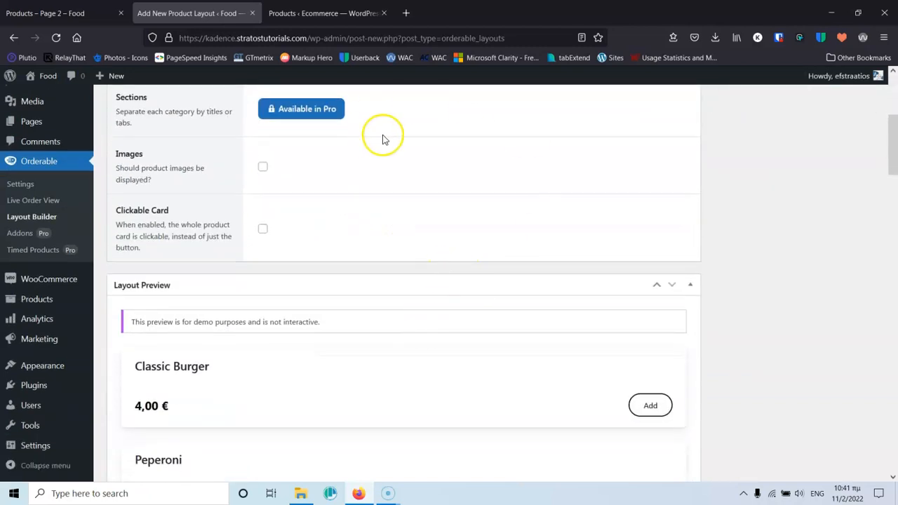
scroll(383, 141, "up", 2)
scroll(387, 146, "down", 3)
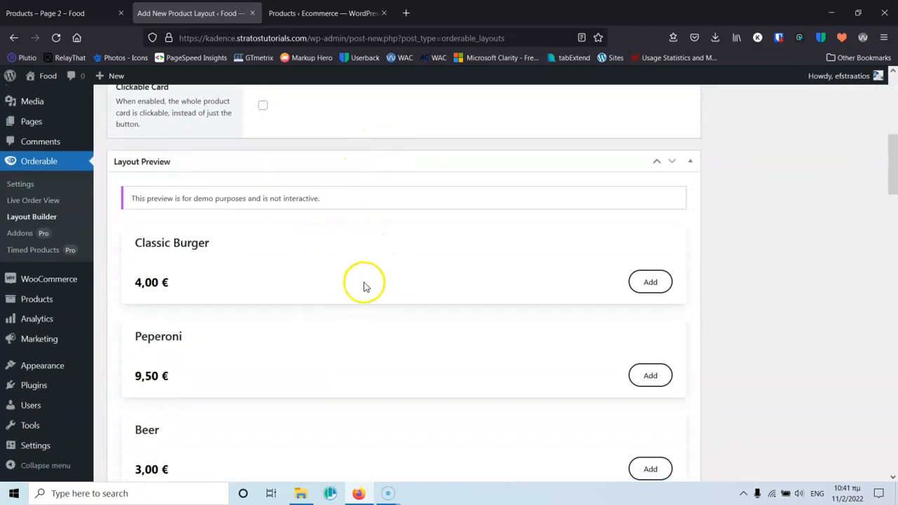
scroll(368, 285, "down", 3)
scroll(370, 285, "up", 5)
scroll(369, 284, "up", 4)
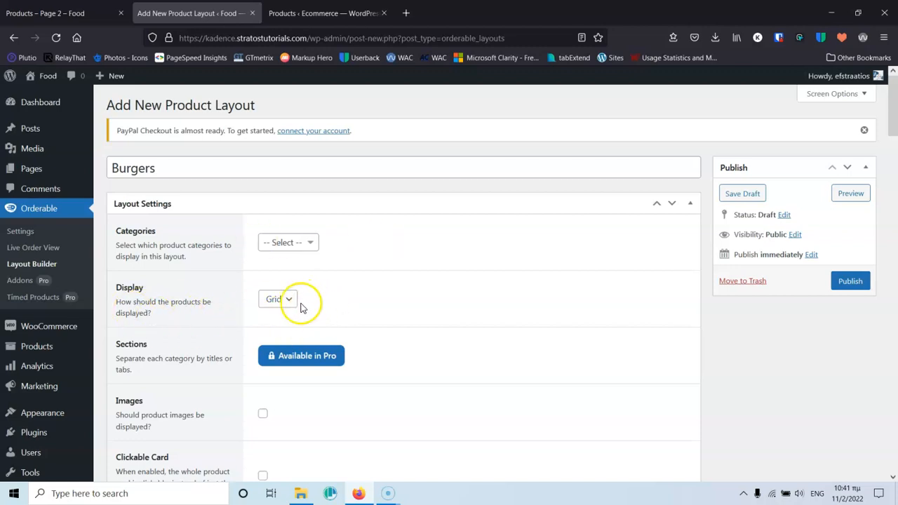
scroll(449, 313, "down", 4)
scroll(326, 281, "down", 3)
scroll(332, 283, "up", 4)
scroll(343, 324, "up", 3)
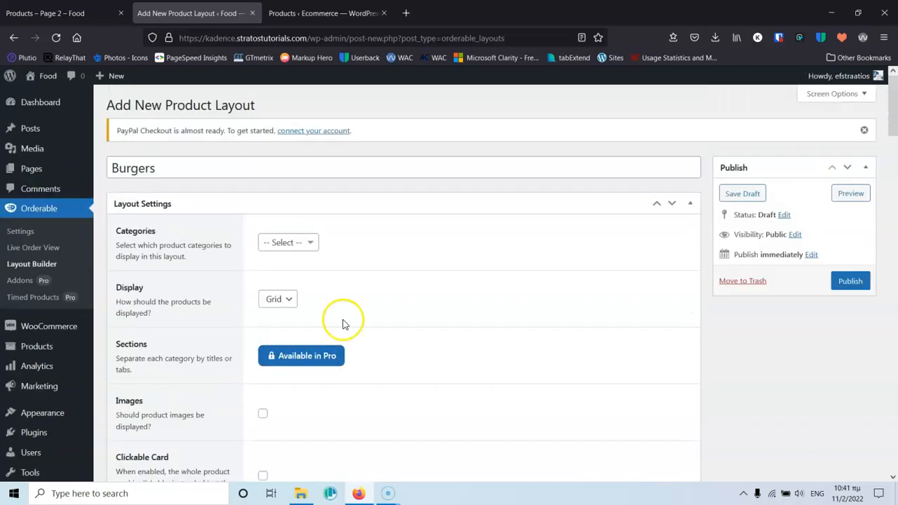
Limit the Burgers layout to the Burger product category and check the layout preview
left_click(305, 244)
left_click(270, 282)
scroll(536, 365, "down", 5)
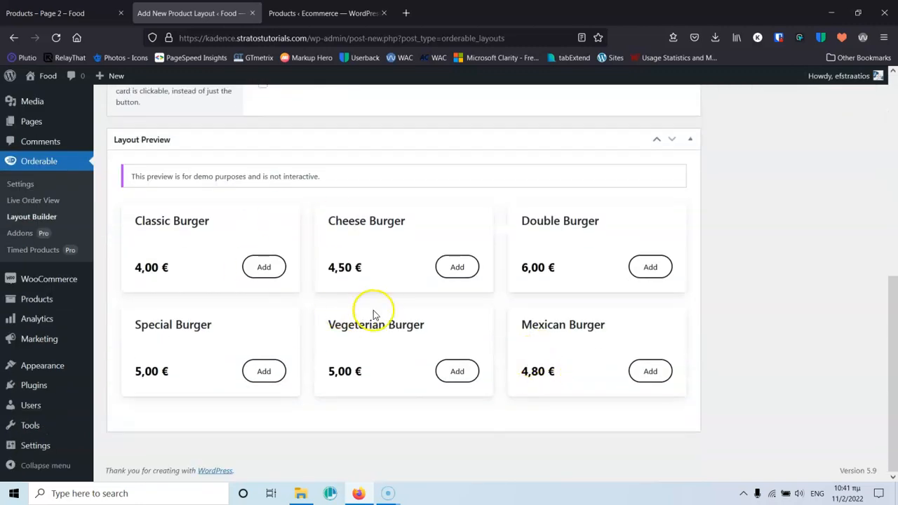
scroll(356, 294, "up", 4)
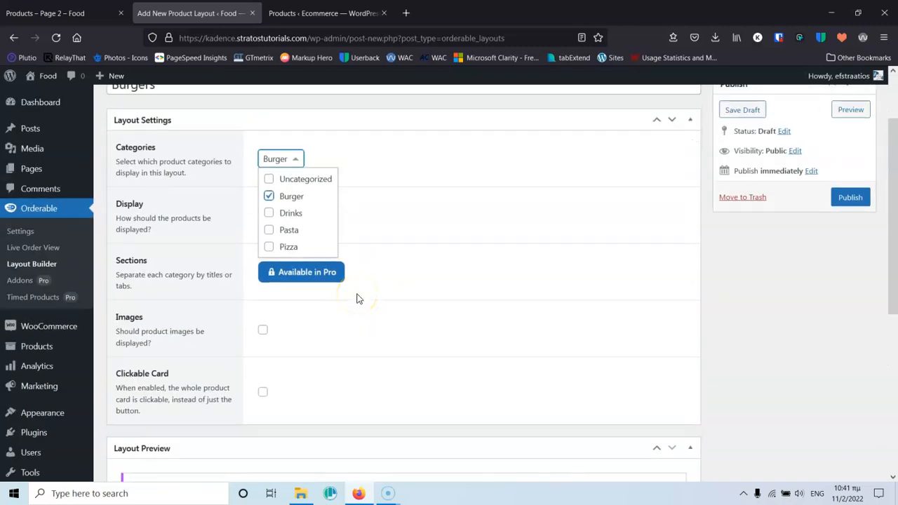
Examine the Burgers layout's category and display choices, and compare them with the product grid in the layout preview
scroll(365, 280, "up", 1)
left_click(382, 236)
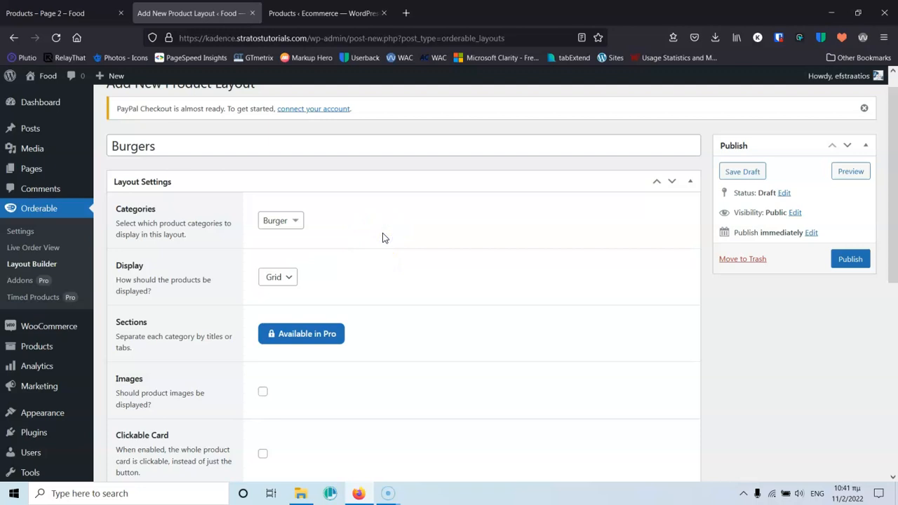
left_click(297, 222)
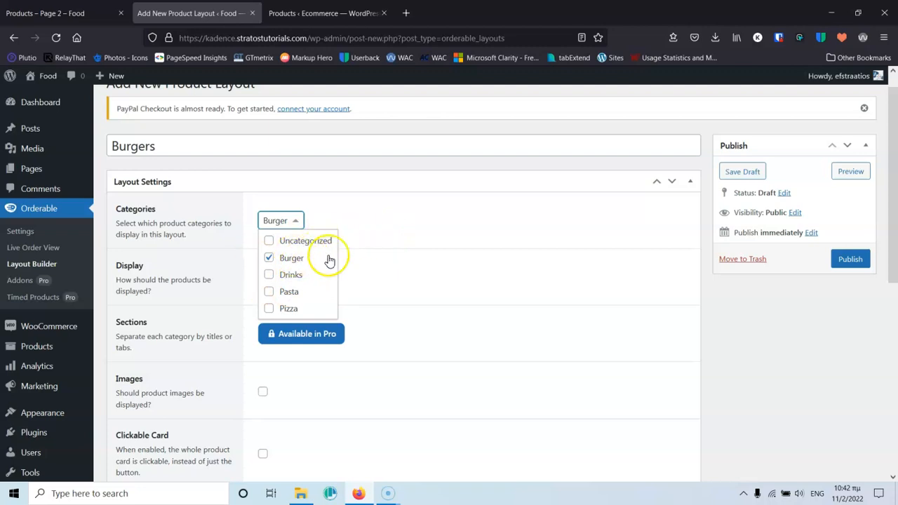
left_click(396, 219)
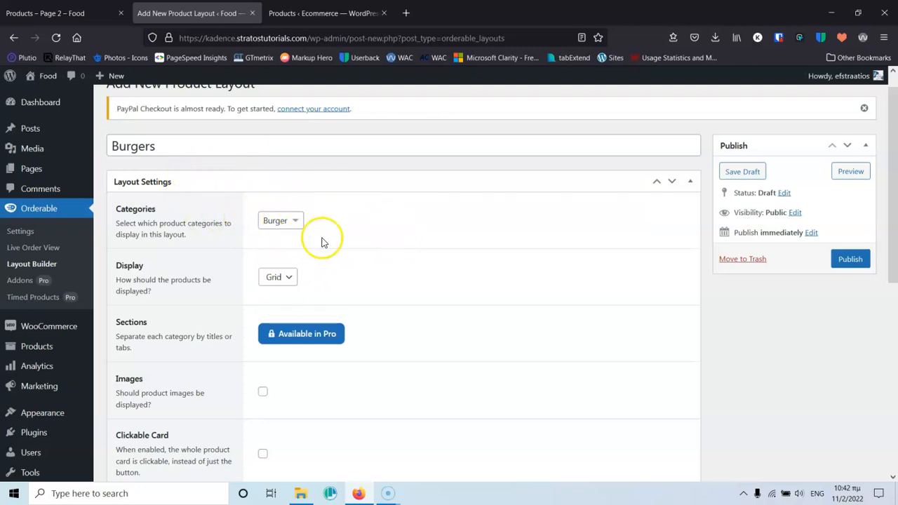
left_click(284, 278)
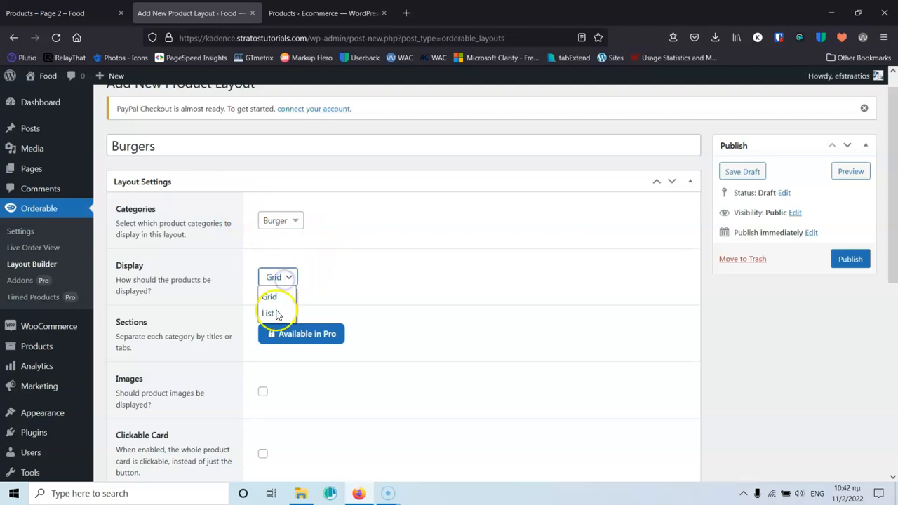
left_click(357, 264)
scroll(389, 254, "down", 5)
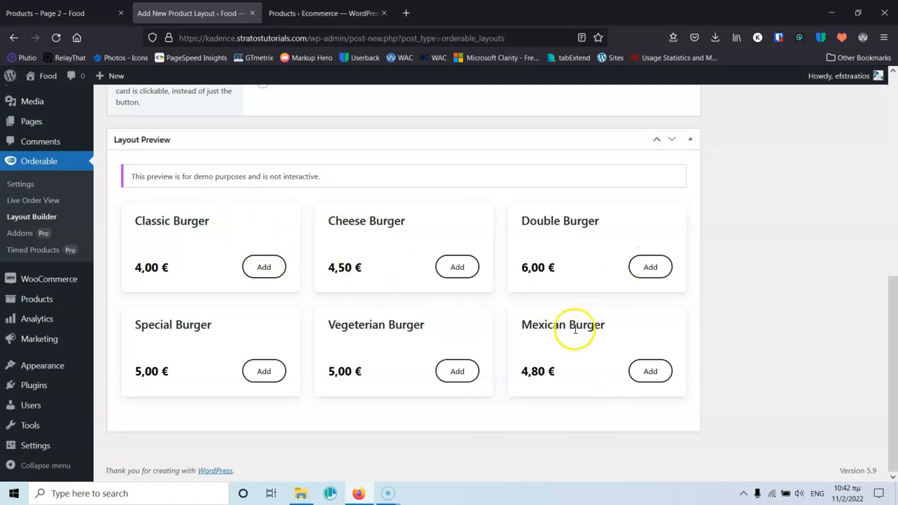
scroll(571, 319, "up", 3)
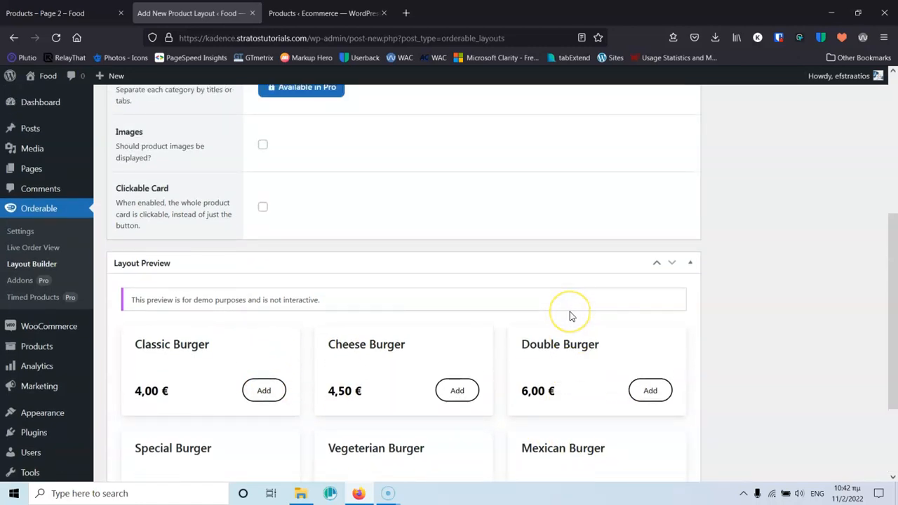
scroll(572, 317, "down", 3)
scroll(449, 278, "up", 6)
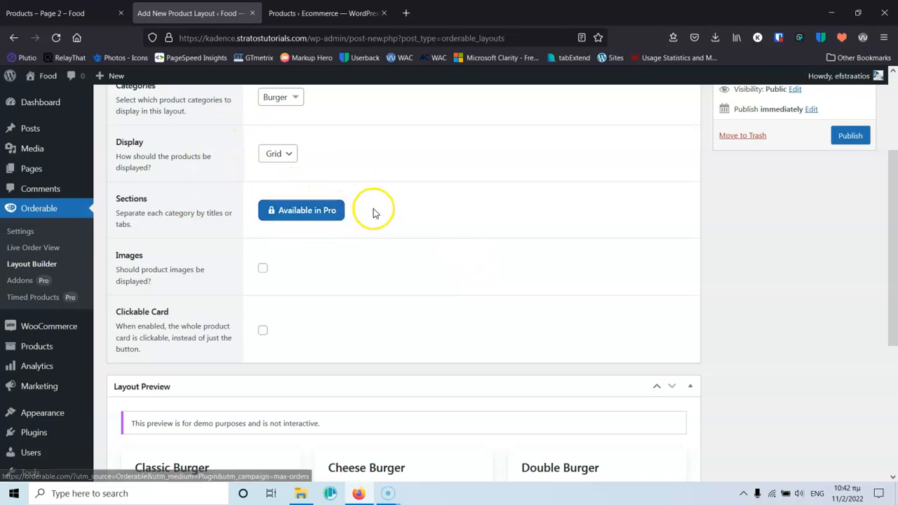
Enable product images for the Burgers layout and check the burger cards in the layout preview
scroll(371, 209, "down", 2)
left_click(262, 146)
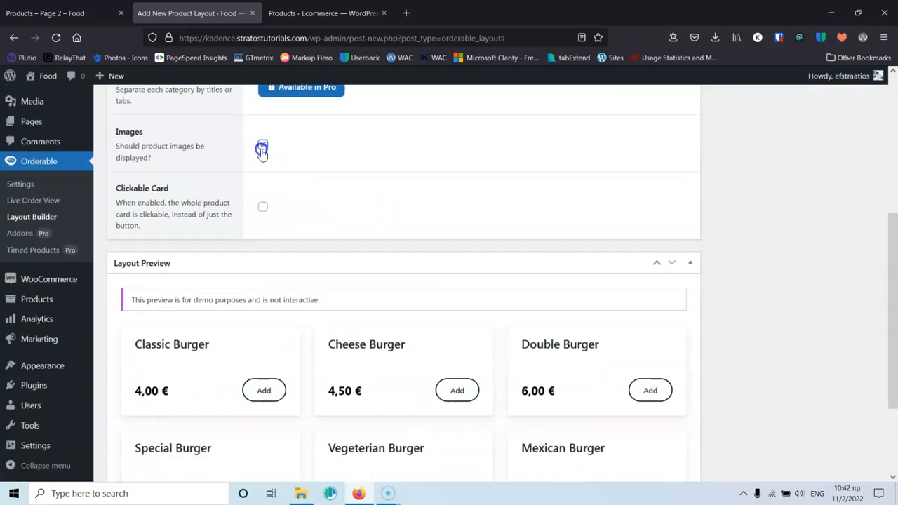
scroll(335, 175, "down", 3)
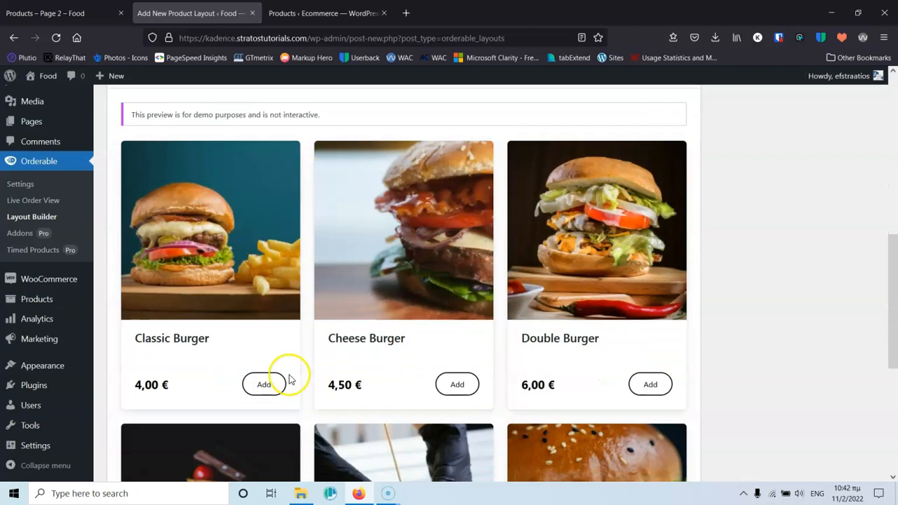
scroll(422, 313, "up", 4)
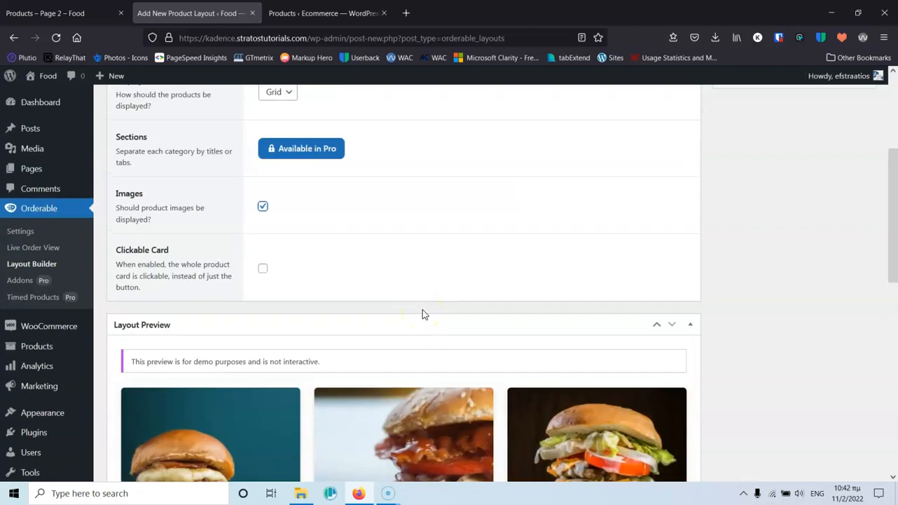
scroll(407, 273, "down", 6)
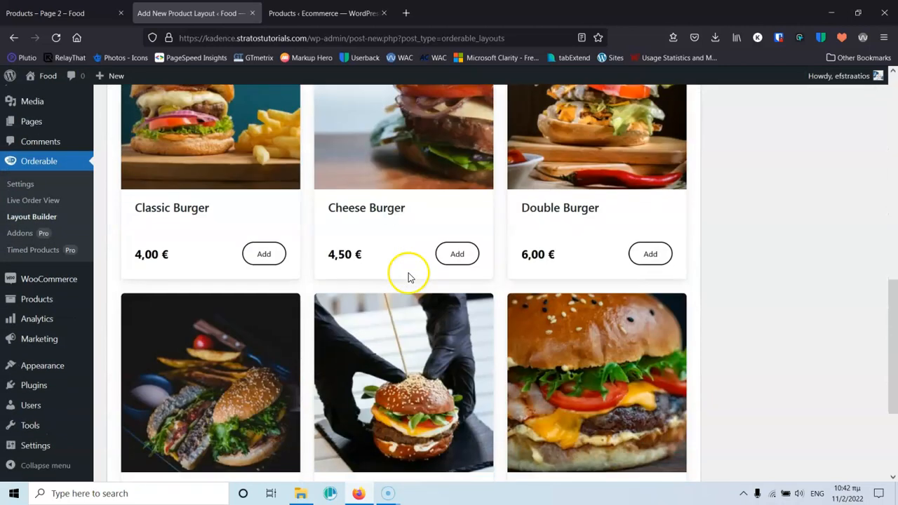
scroll(408, 273, "up", 4)
scroll(253, 196, "up", 2)
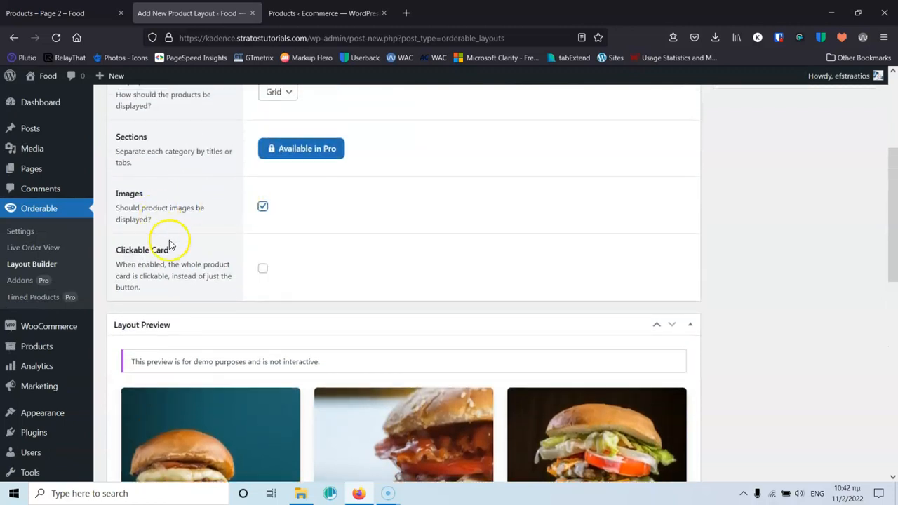
scroll(269, 257, "down", 4)
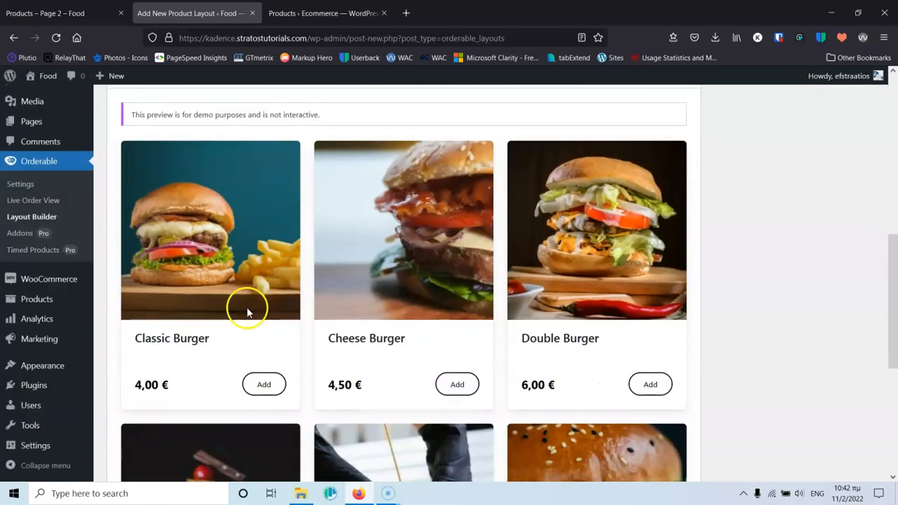
scroll(260, 364, "up", 4)
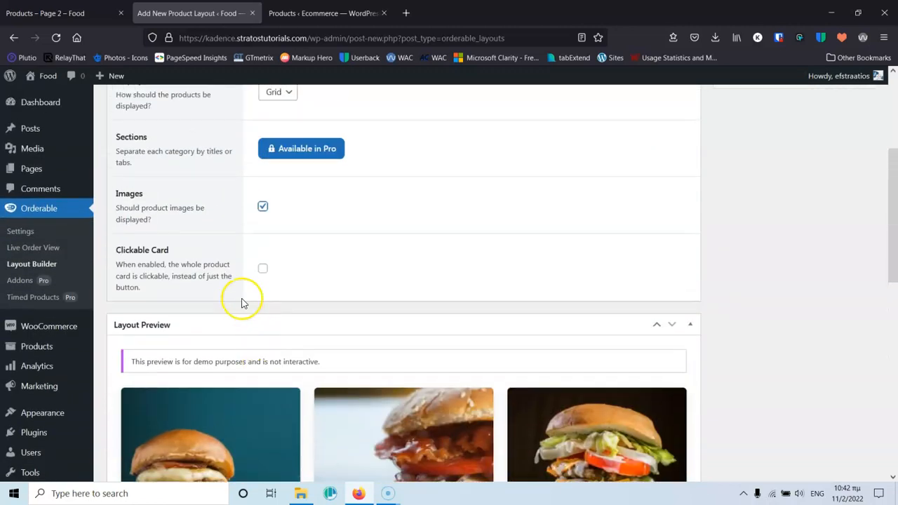
Enable the Clickable Card option for the Burgers layout and try it on the product cards in the preview
left_click(264, 274)
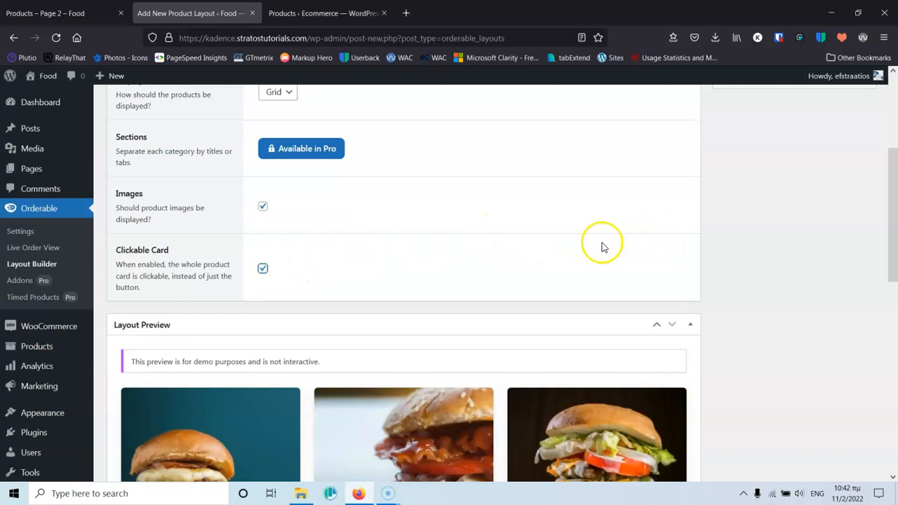
scroll(601, 247, "down", 3)
scroll(586, 354, "down", 2)
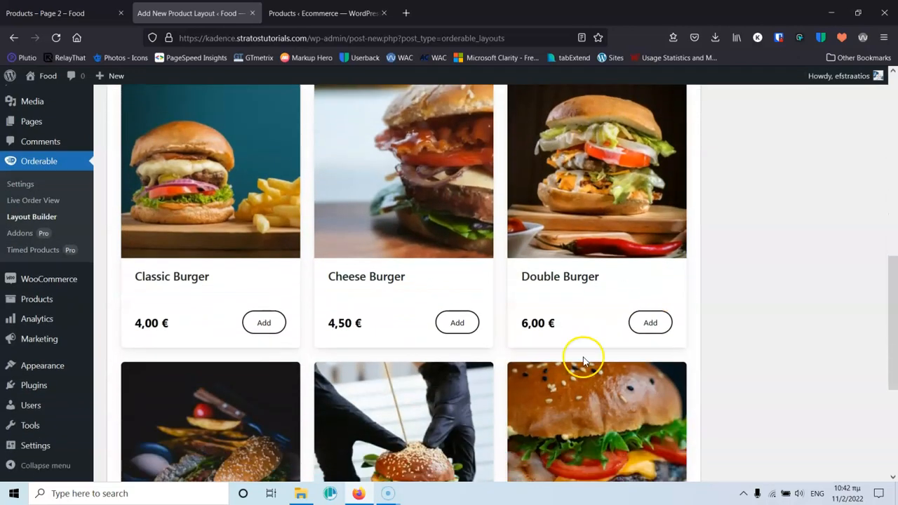
left_click(649, 324)
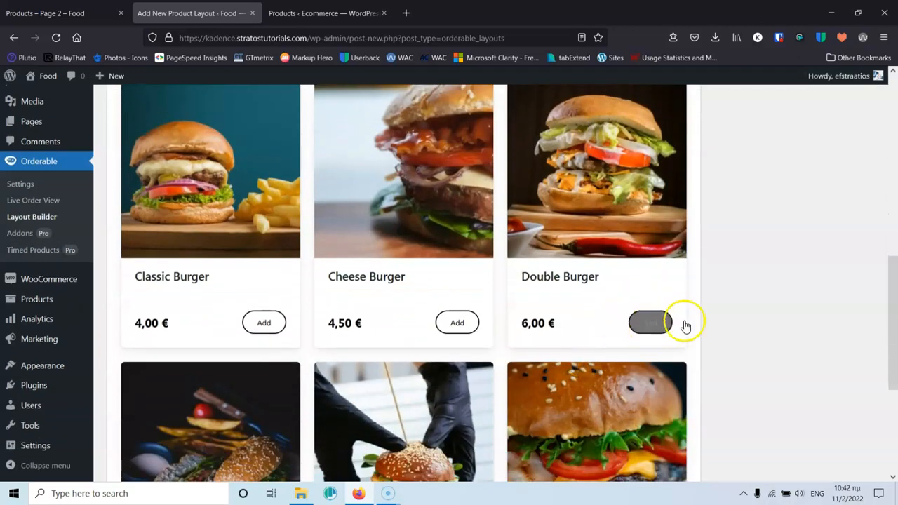
scroll(800, 256, "down", 3)
scroll(801, 256, "up", 8)
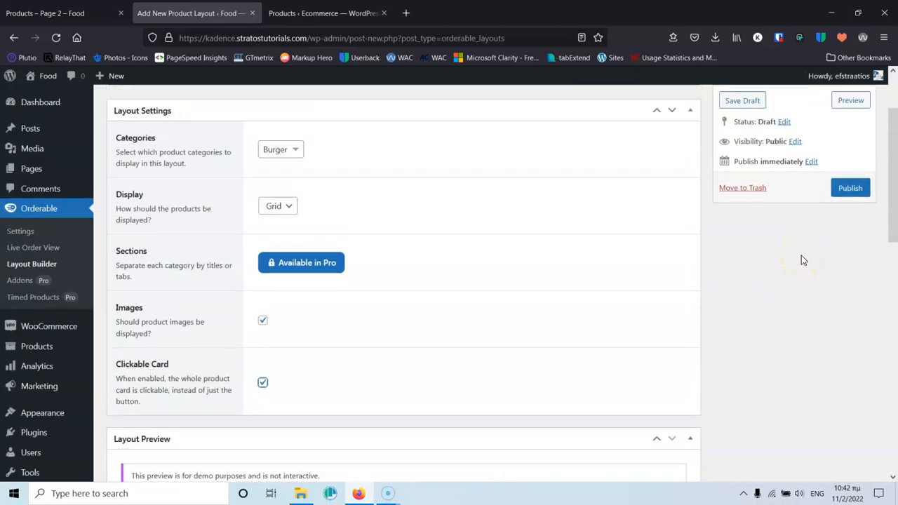
scroll(489, 254, "down", 6)
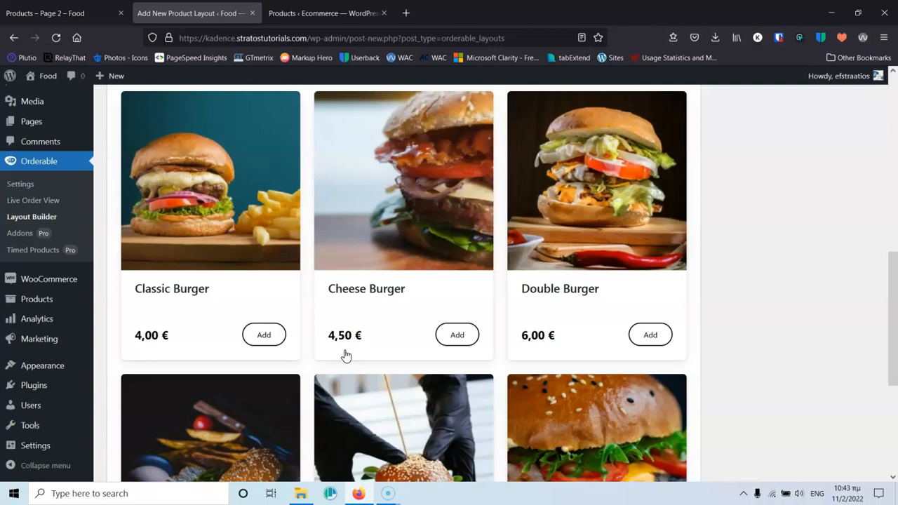
scroll(345, 356, "up", 5)
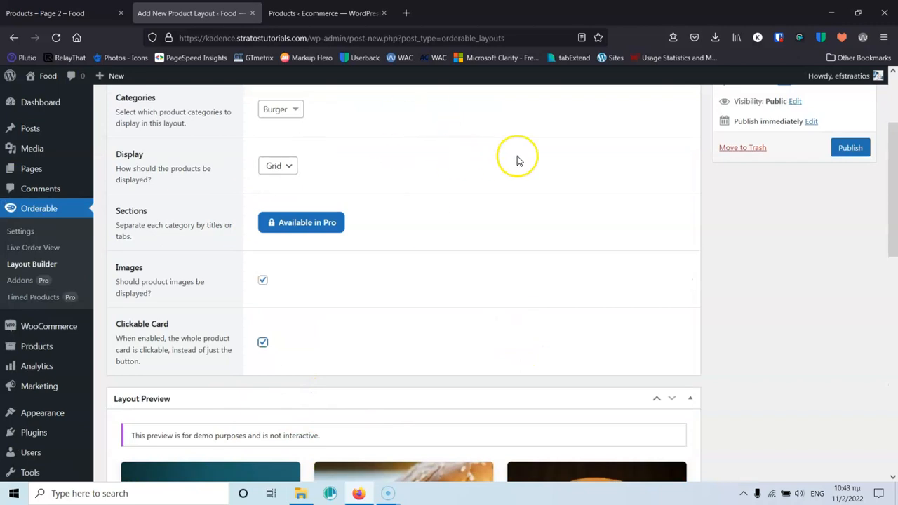
scroll(516, 161, "down", 2)
scroll(515, 176, "down", 4)
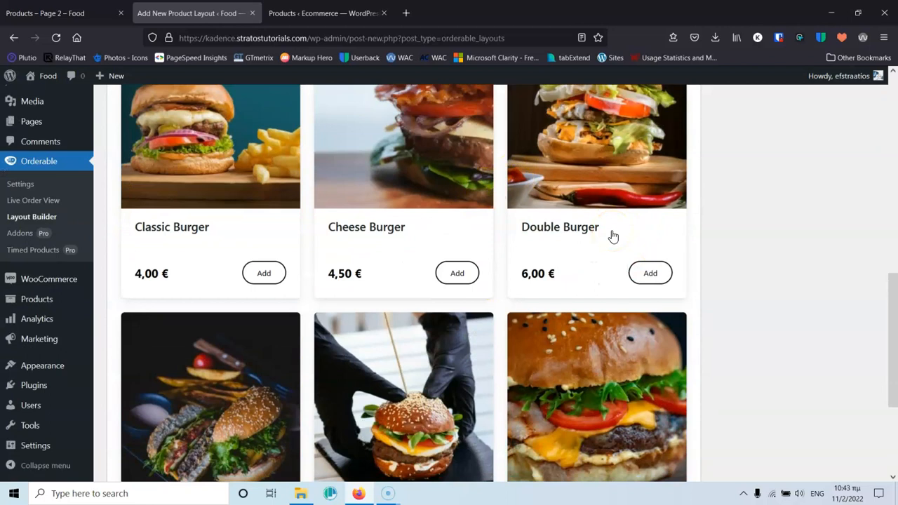
Publish the Burgers layout and copy its shortcode from the list of product layouts
left_click(767, 294)
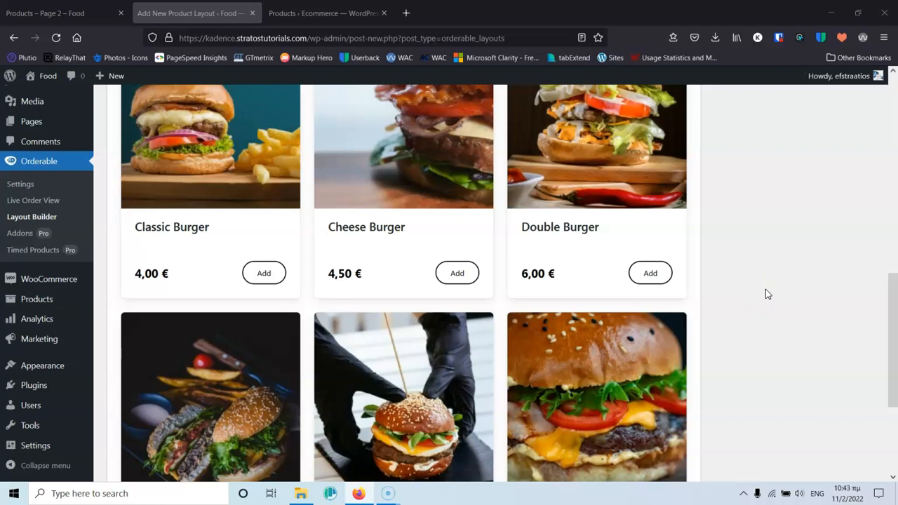
left_click(746, 290)
scroll(741, 291, "up", 10)
left_click(715, 288)
left_click(849, 274)
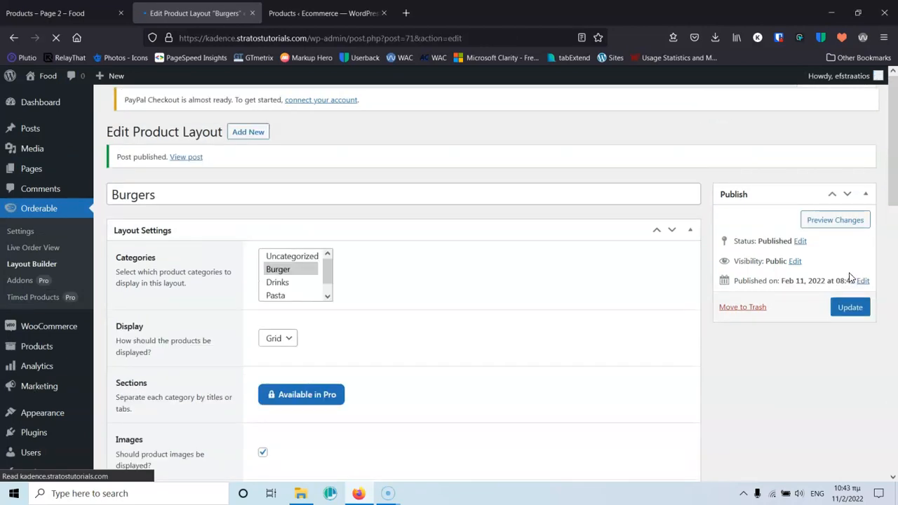
left_click(21, 264)
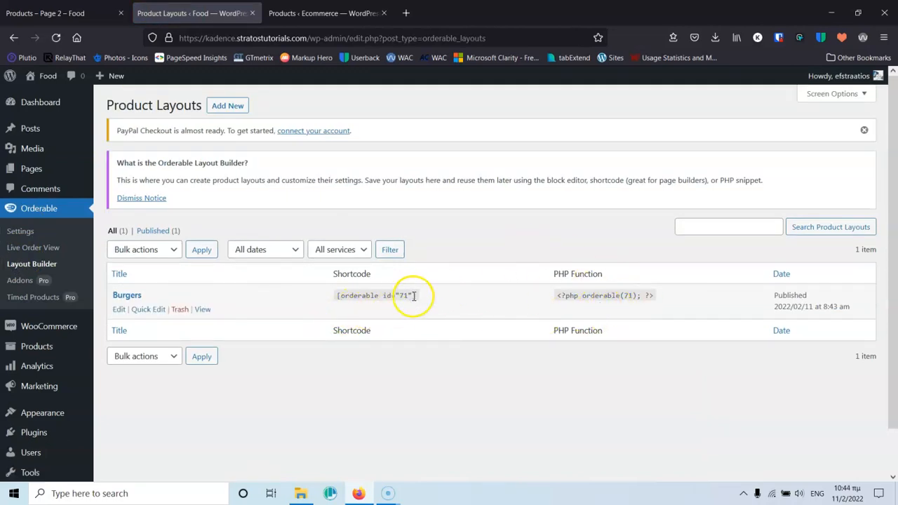
left_click_drag(415, 296, 395, 296)
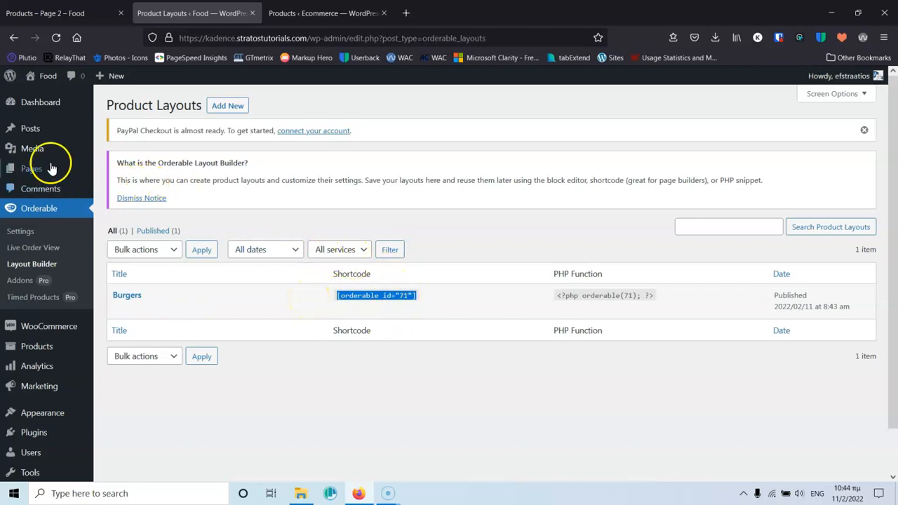
Create a new WordPress page in a separate browser tab and title it "Order Now"
mouse_move(42, 140)
mouse_move(32, 172)
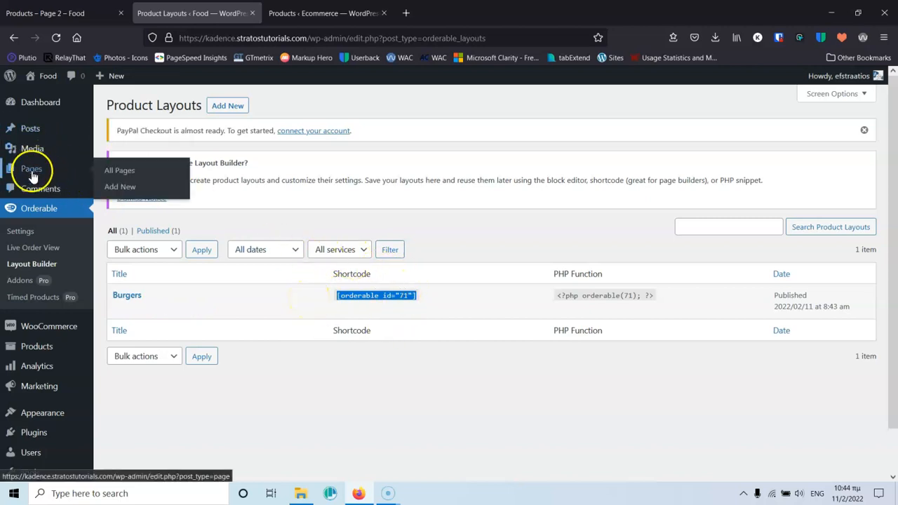
middle_click(120, 188)
key("ctrl+Tab")
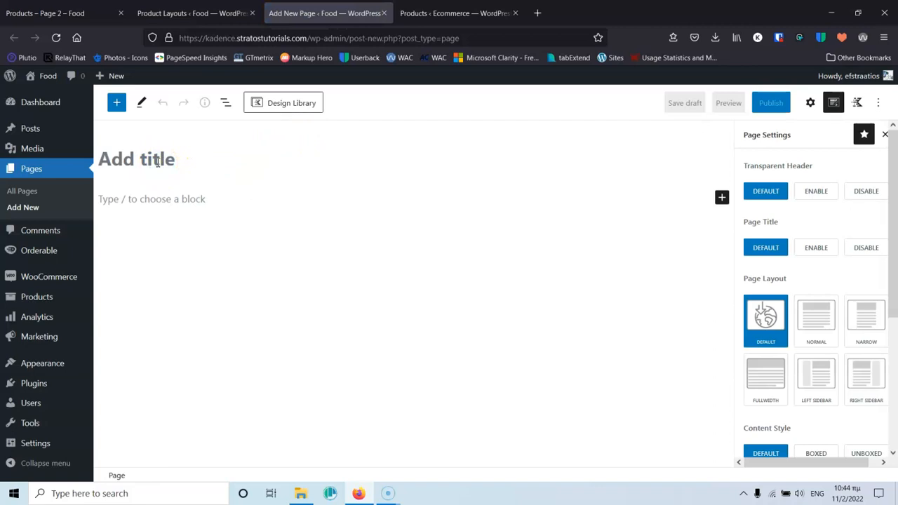
type("Order Now")
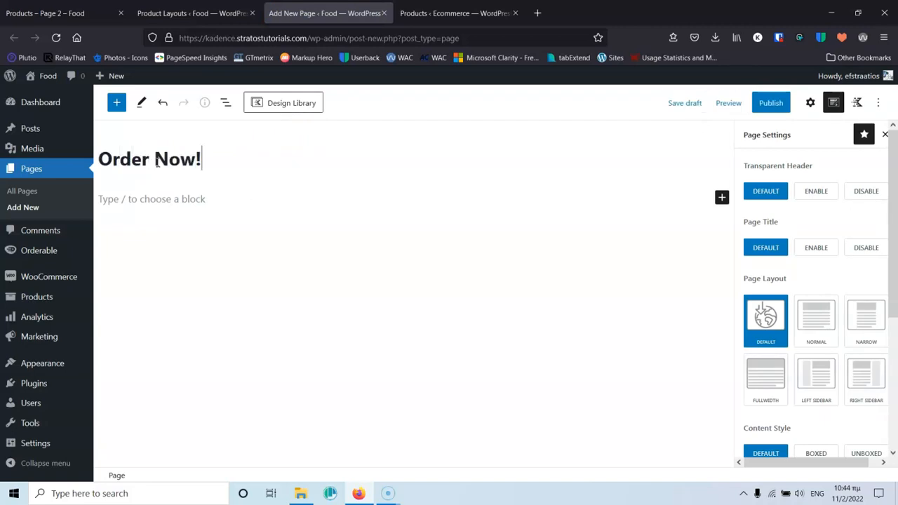
Add a single-column Row Layout with a Shortcode block containing [orderable id="71"] to the Order Now page, and publish the page
left_click(721, 198)
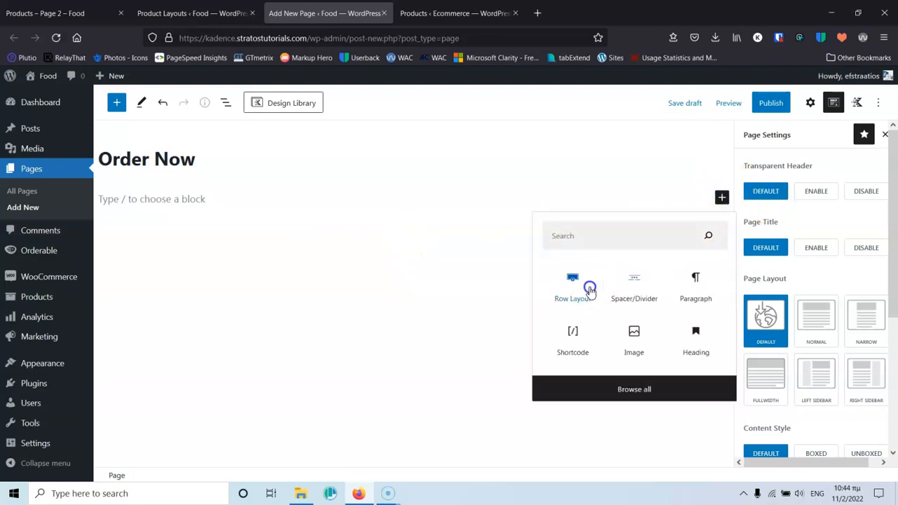
left_click(589, 289)
left_click(169, 244)
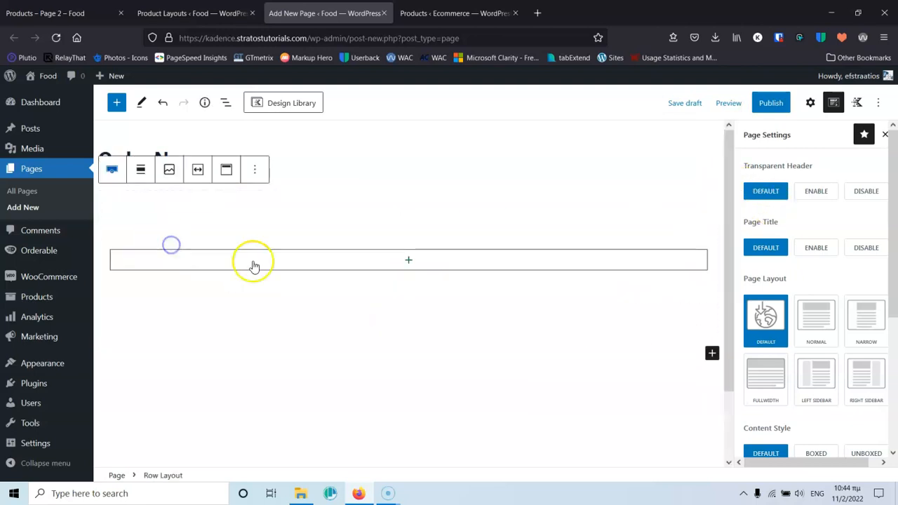
left_click(405, 261)
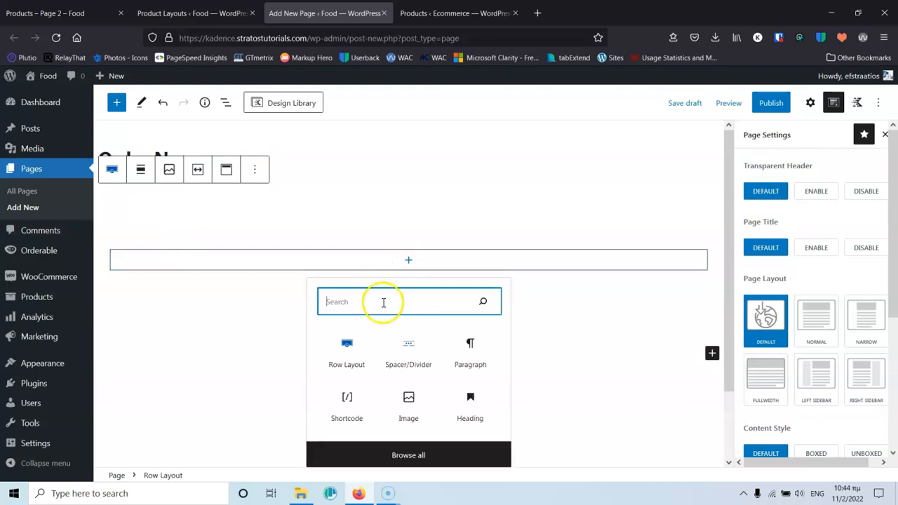
left_click(345, 404)
type("[orderable id=\"71\"]")
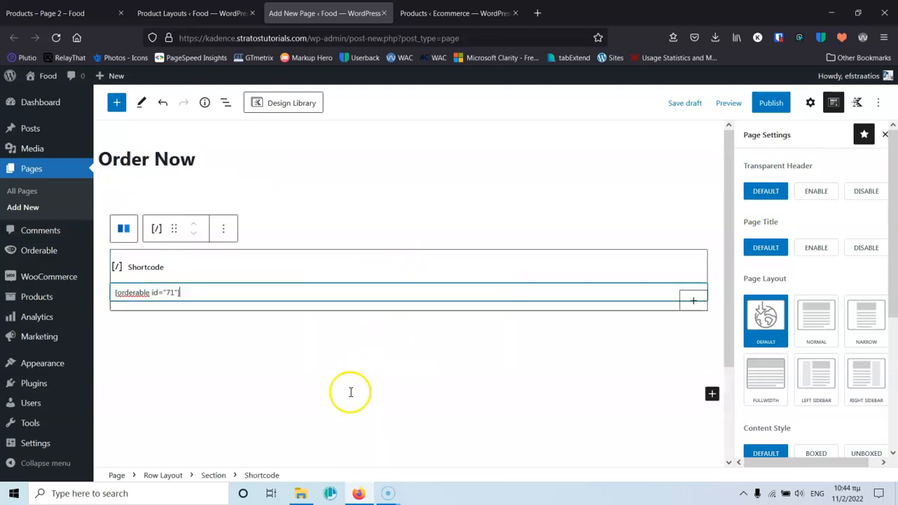
left_click(770, 103)
left_click(769, 102)
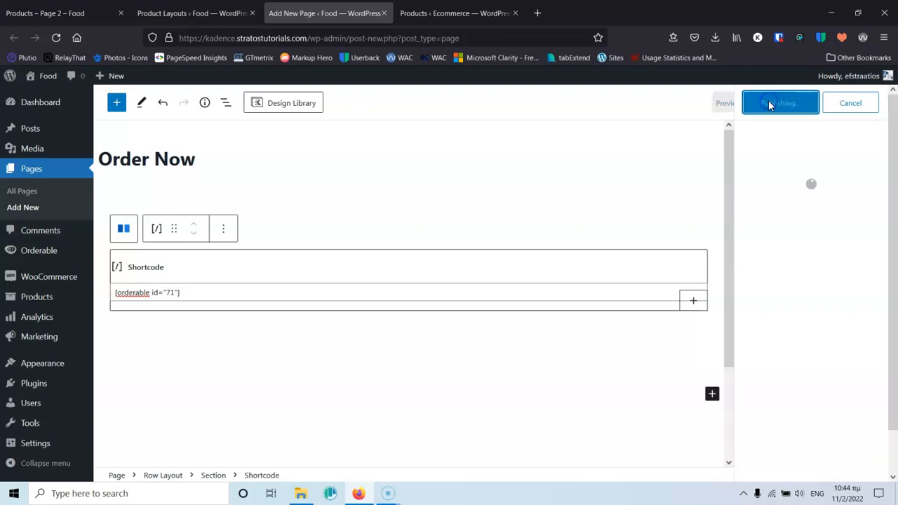
Add the Order Now page to the Main navigation menu and save the menu
left_click(66, 12)
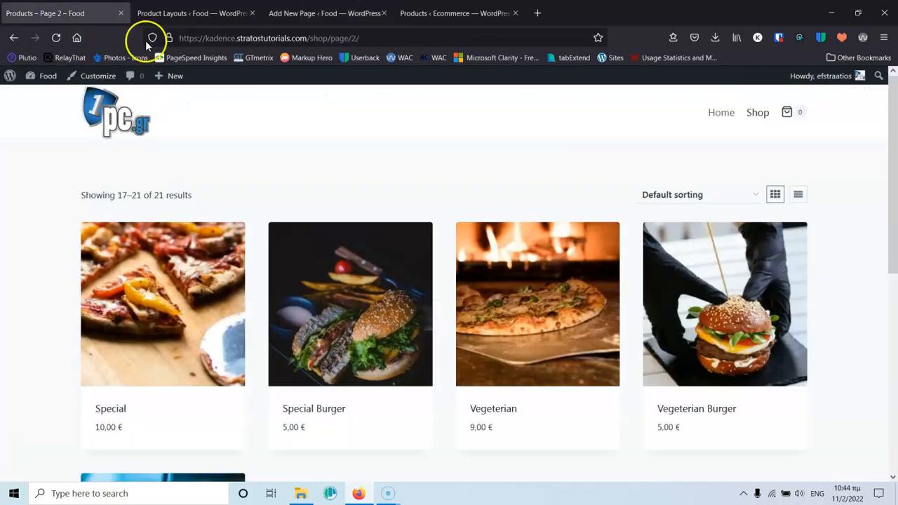
left_click(757, 112)
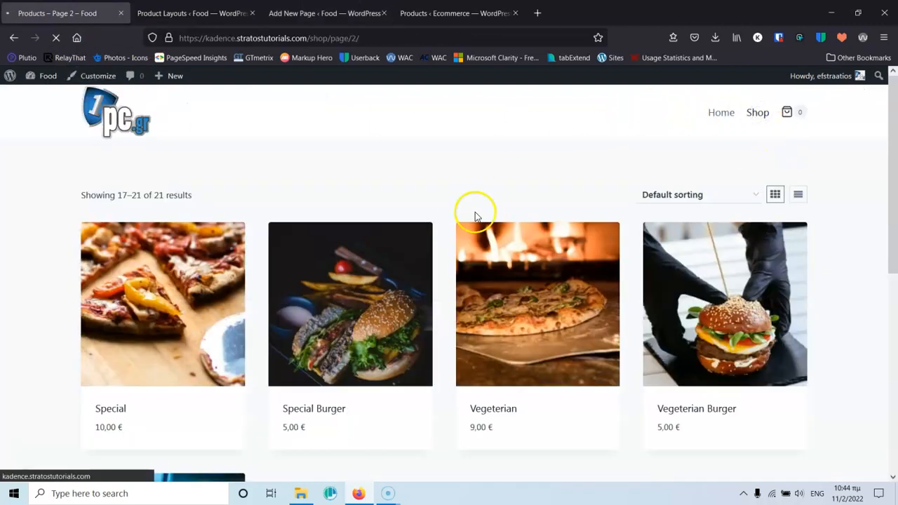
scroll(453, 217, "down", 4)
scroll(452, 218, "up", 5)
left_click(205, 10)
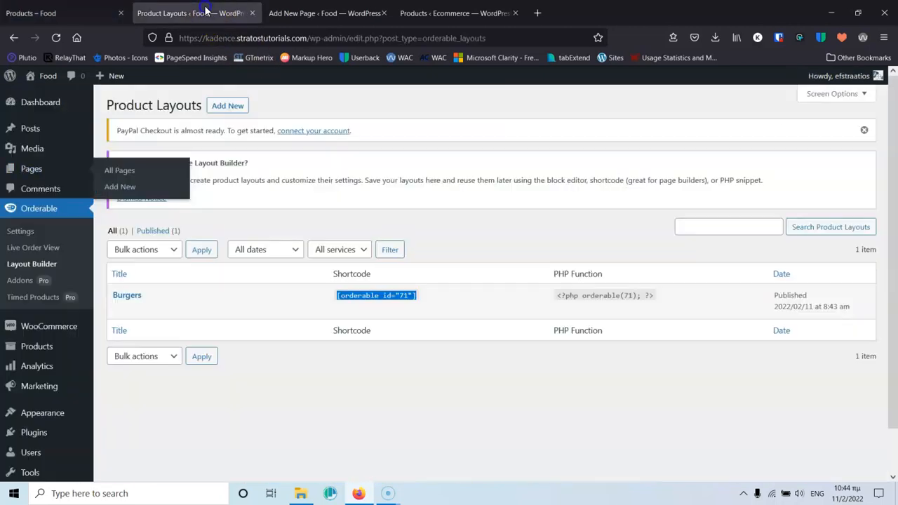
scroll(56, 385, "down", 1)
mouse_move(55, 373)
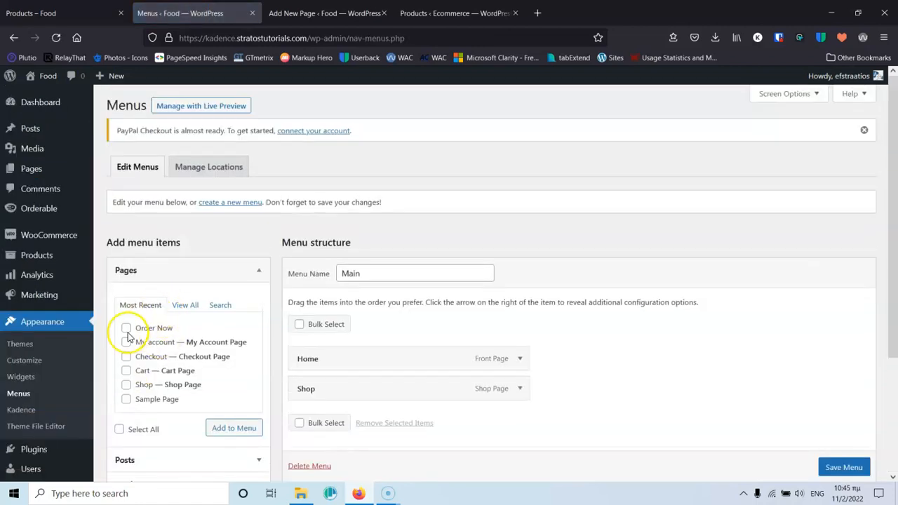
left_click(126, 327)
left_click(225, 428)
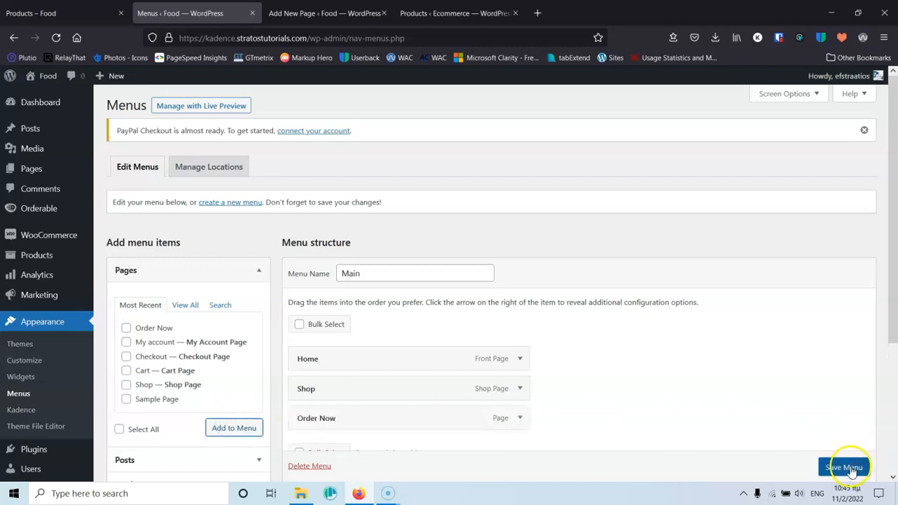
scroll(866, 459, "down", 1)
left_click(850, 468)
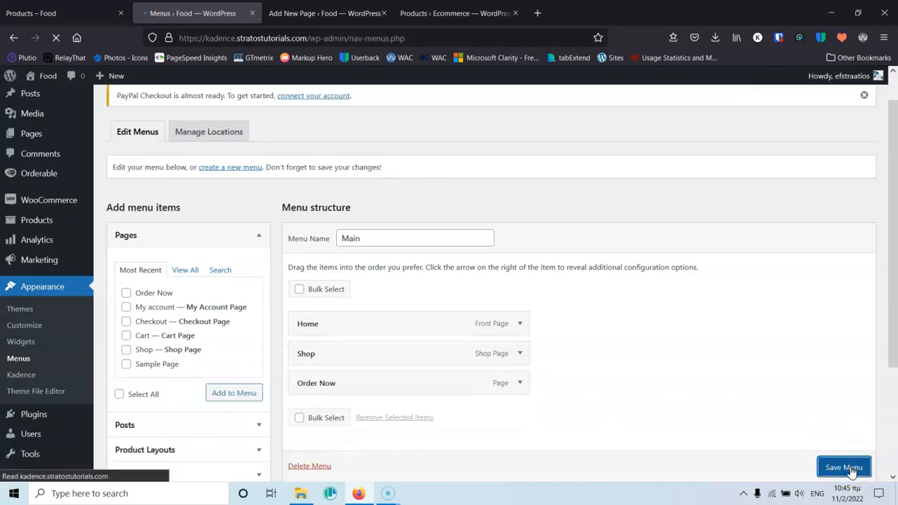
Reload the shop page, open Order Now from the site navigation in a separate tab, and review its burger cards
left_click(78, 13)
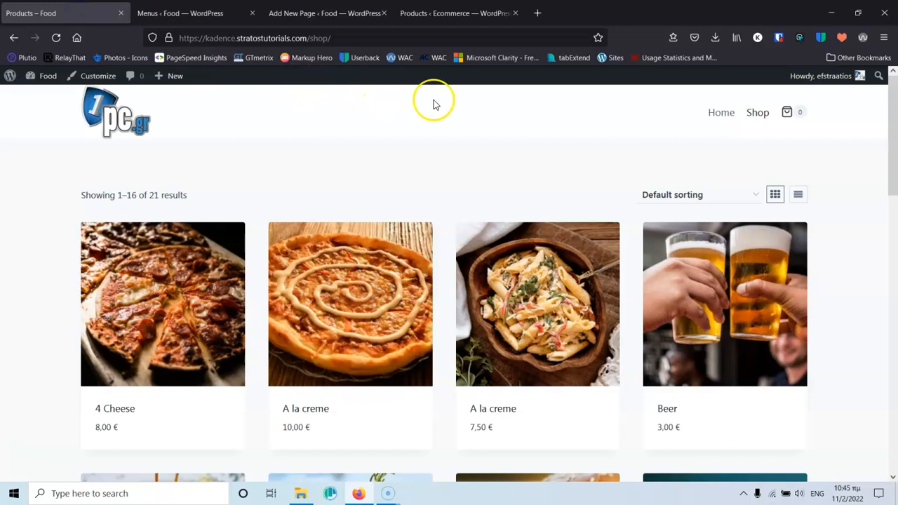
left_click(51, 39)
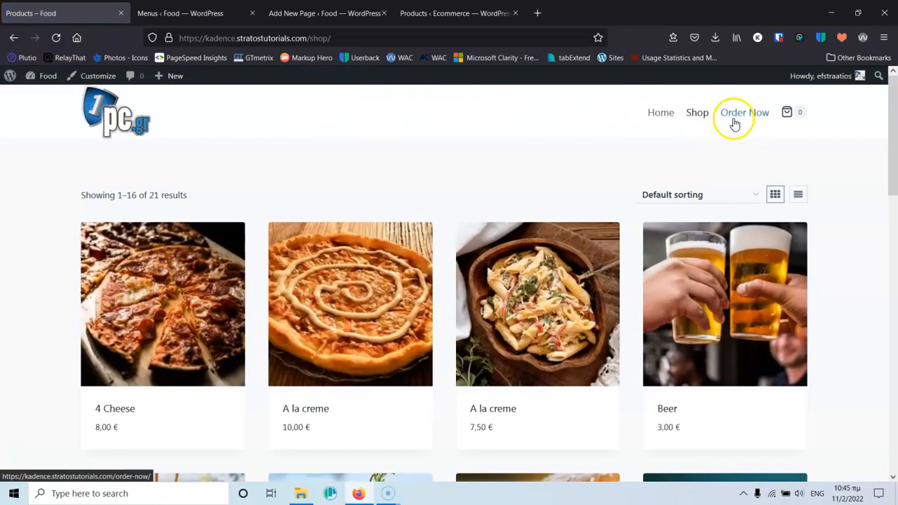
right_click(739, 122)
left_click(750, 125)
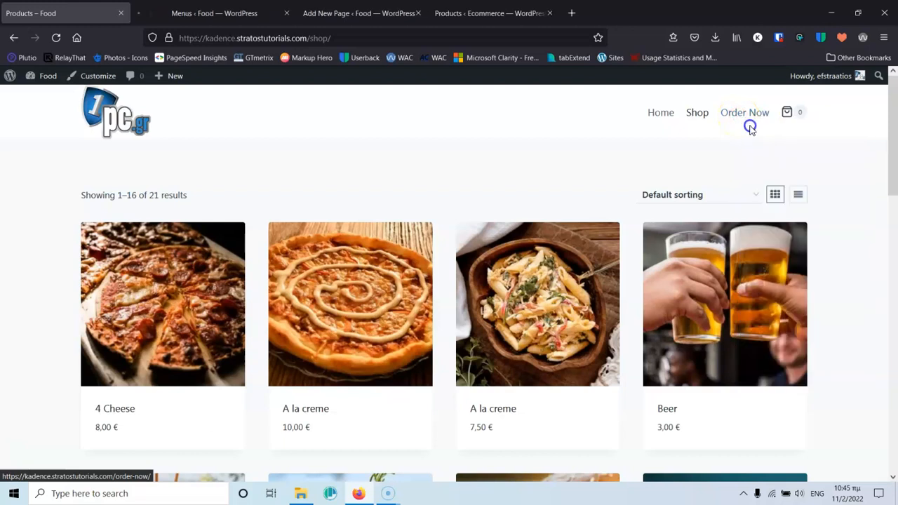
left_click(205, 13)
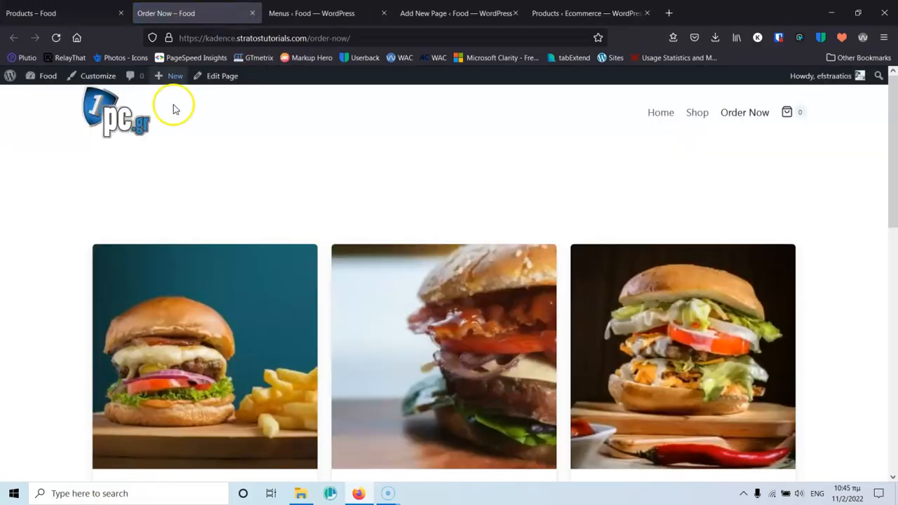
scroll(240, 183, "down", 3)
scroll(240, 184, "down", 3)
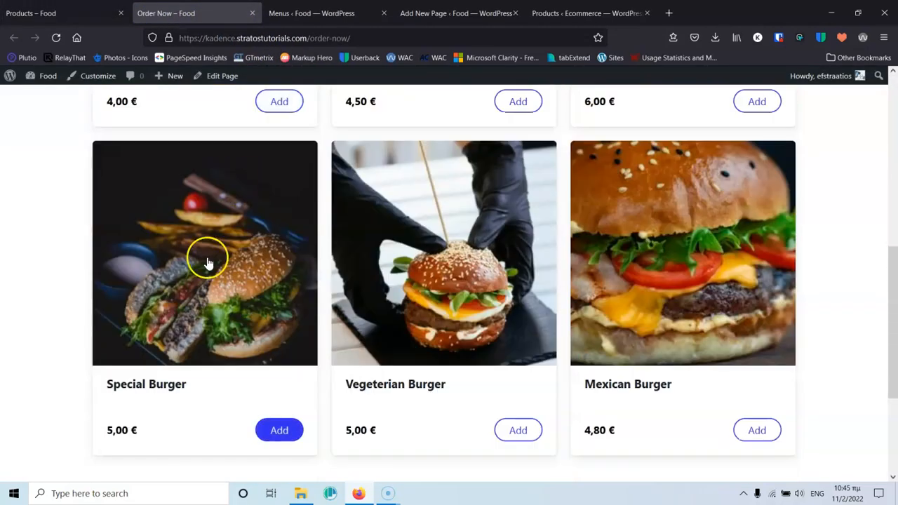
scroll(231, 241, "up", 3)
Compare the standard shop product grid with the burger layout on the Order Now page
left_click(62, 14)
scroll(195, 256, "down", 4)
scroll(340, 290, "down", 4)
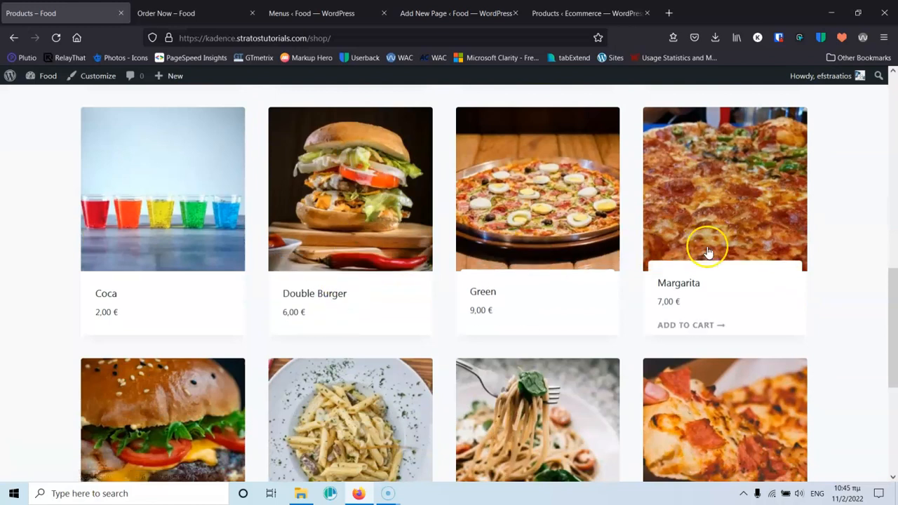
scroll(772, 246, "down", 3)
left_click(201, 14)
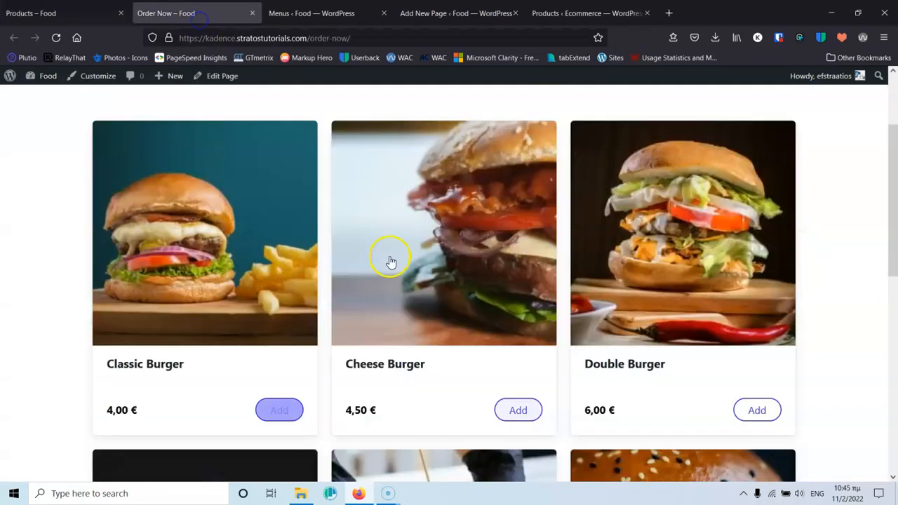
scroll(387, 260, "down", 6)
scroll(401, 252, "up", 10)
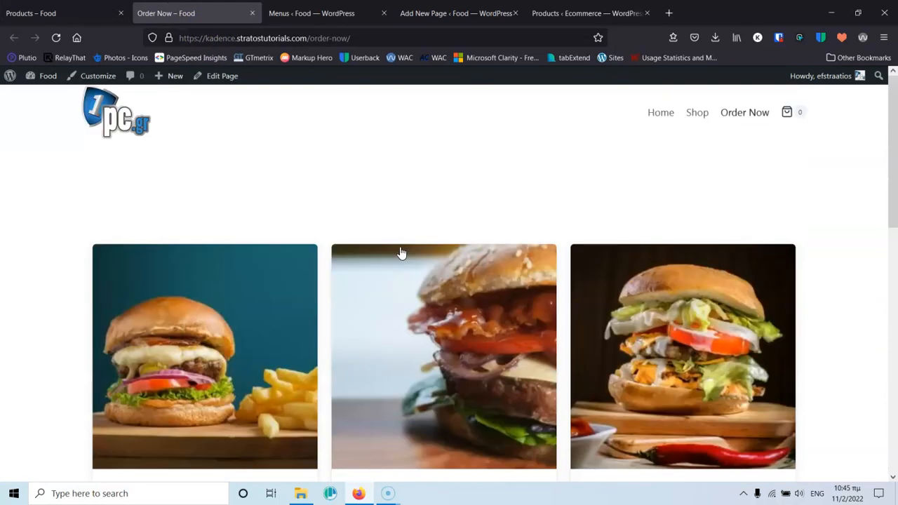
Open the Mexican Burger product page from the shop and examine its description and related products against the Order Now page
left_click(63, 13)
left_click(140, 197)
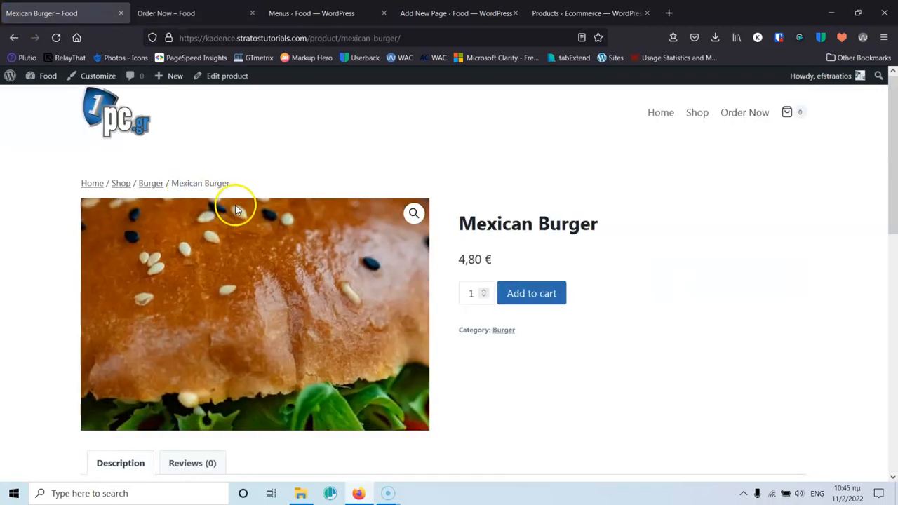
scroll(723, 256, "down", 6)
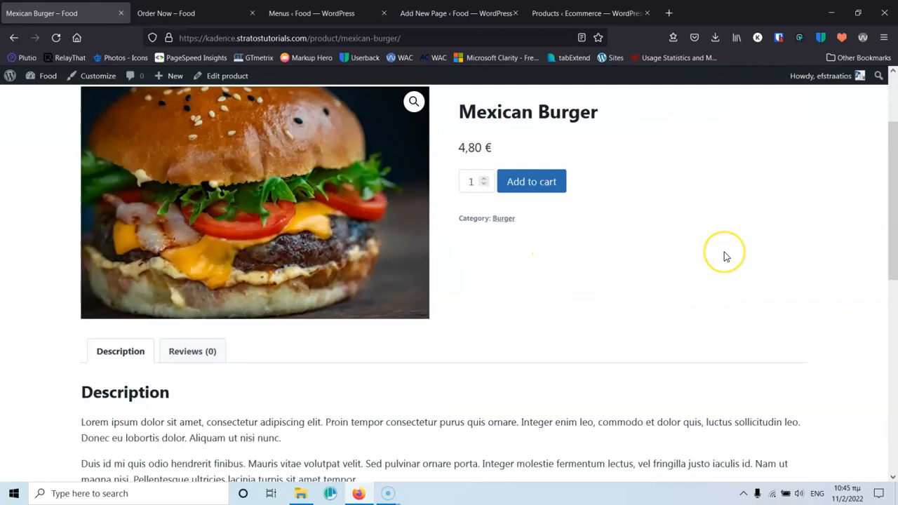
scroll(725, 256, "down", 2)
scroll(726, 256, "up", 10)
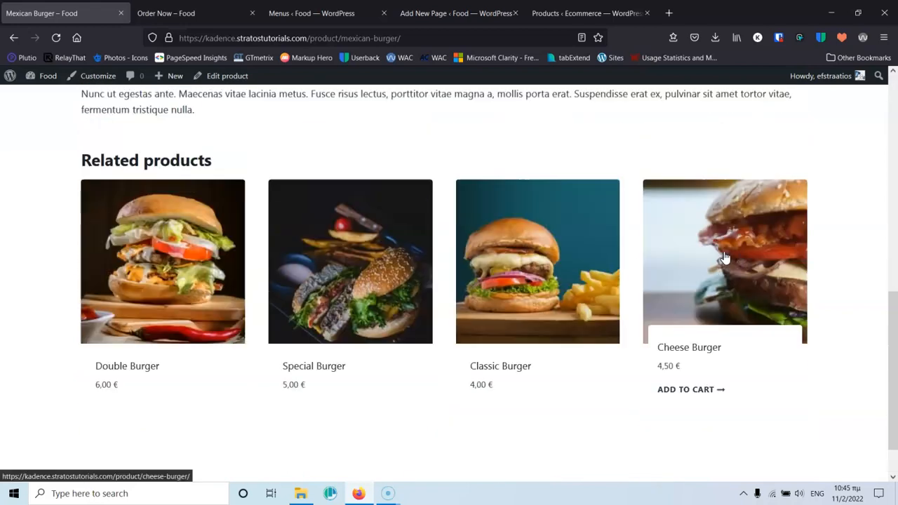
key("ctrl+Tab")
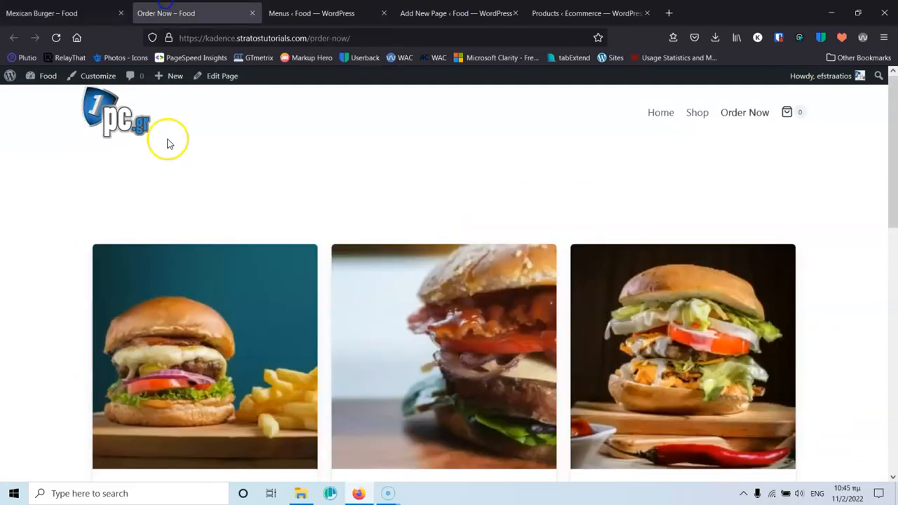
left_click(72, 13)
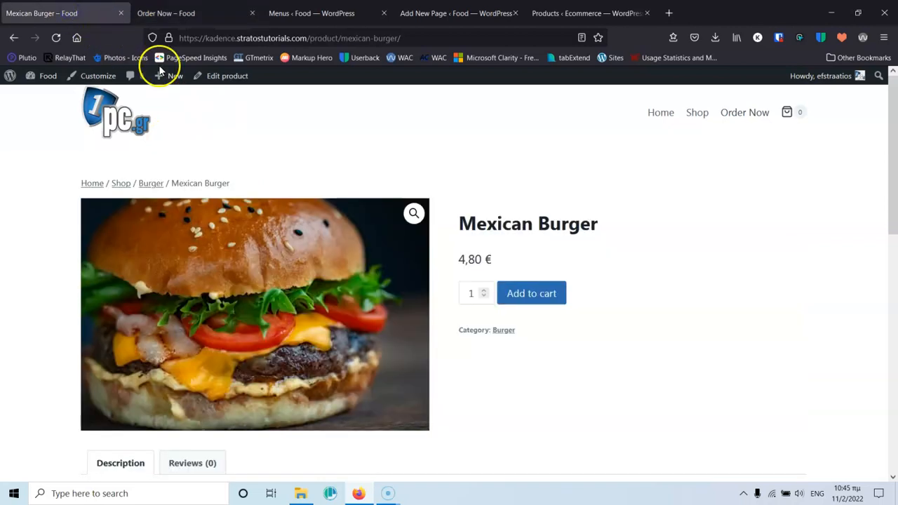
Add one Mexican Burger to the order from the Order Now page and close the order summary
left_click(204, 14)
scroll(336, 175, "down", 10)
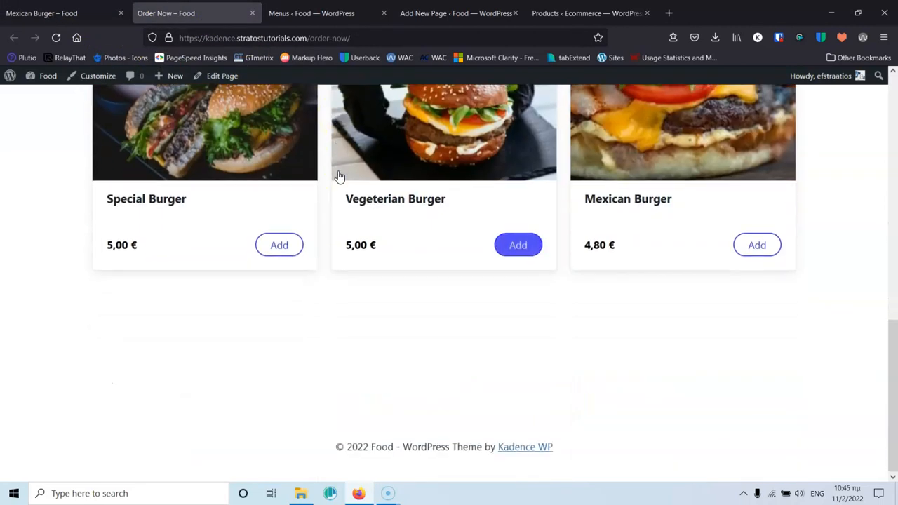
left_click(757, 245)
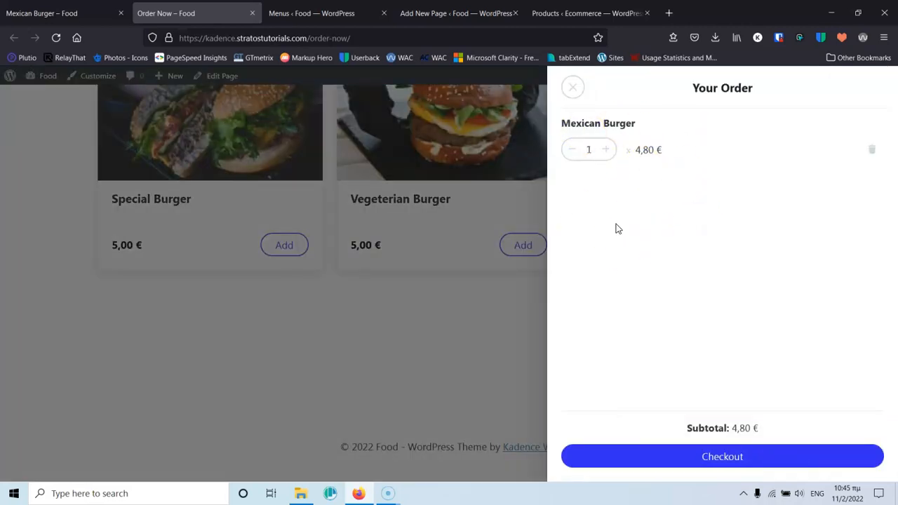
left_click(770, 284)
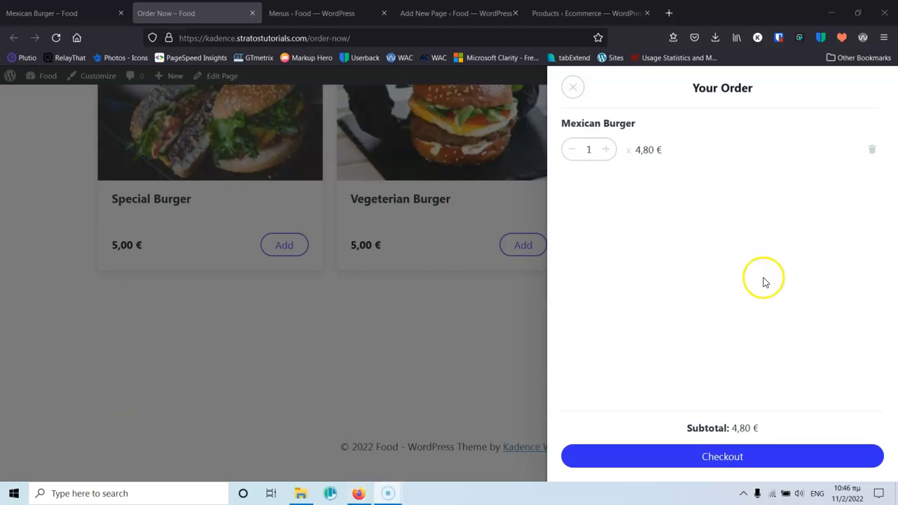
left_click(573, 88)
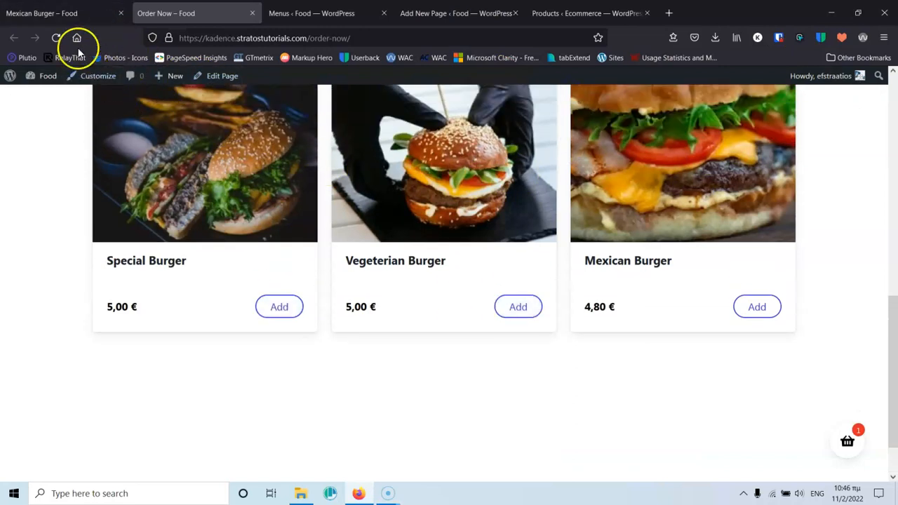
Examine the standard Mexican Burger product page and its description
left_click(58, 12)
scroll(237, 183, "down", 3)
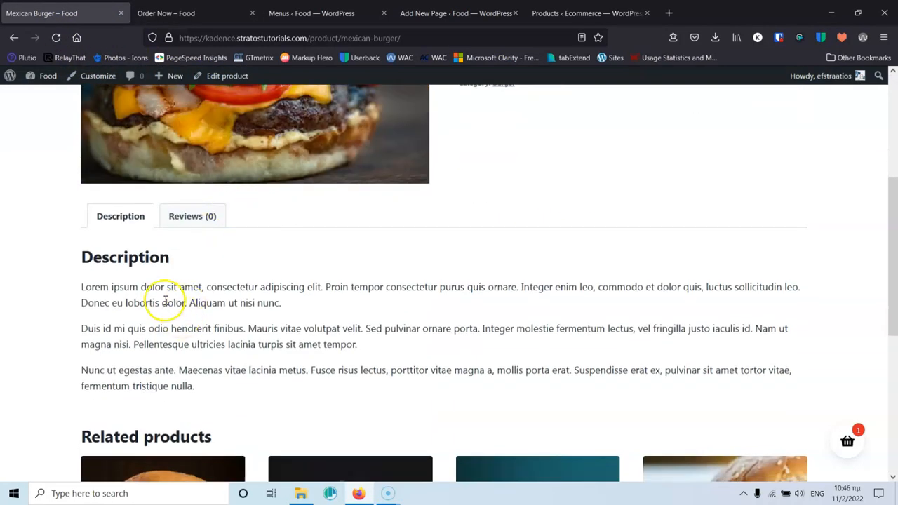
scroll(106, 299, "up", 2)
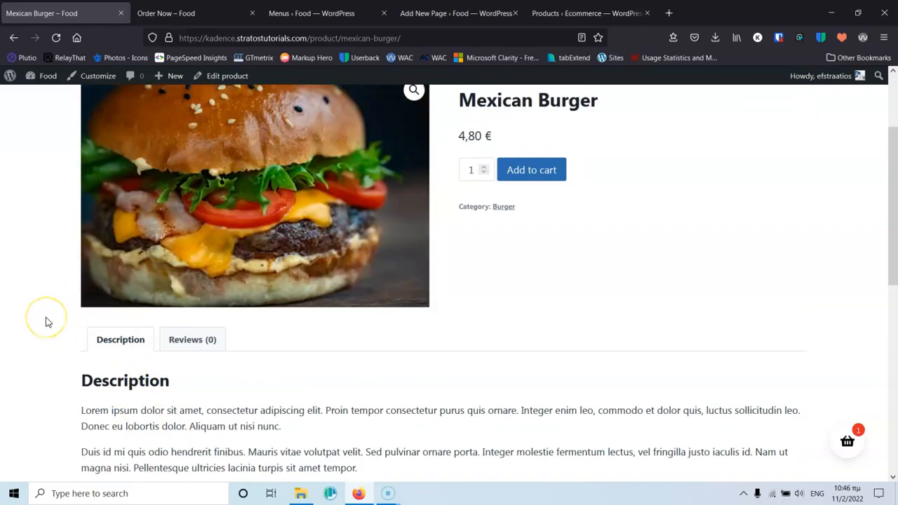
scroll(46, 321, "down", 2)
scroll(70, 338, "up", 2)
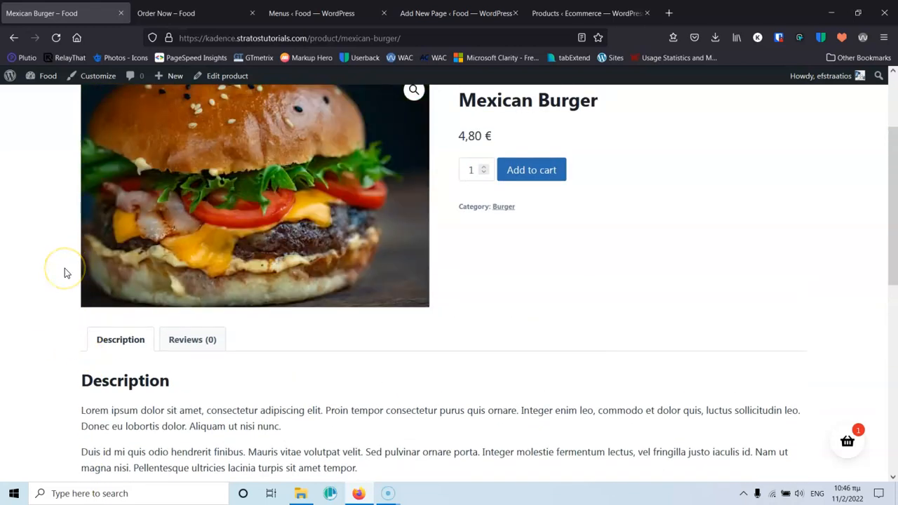
Add a second Mexican Burger through its clickable card on Order Now, reduce its quantity to 1, and close the order summary
left_click(164, 12)
scroll(505, 266, "up", 5)
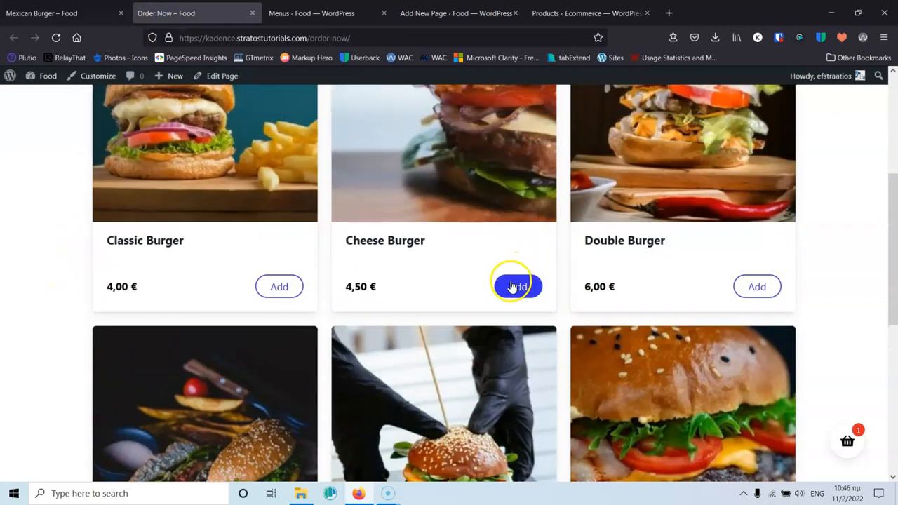
scroll(652, 266, "down", 3)
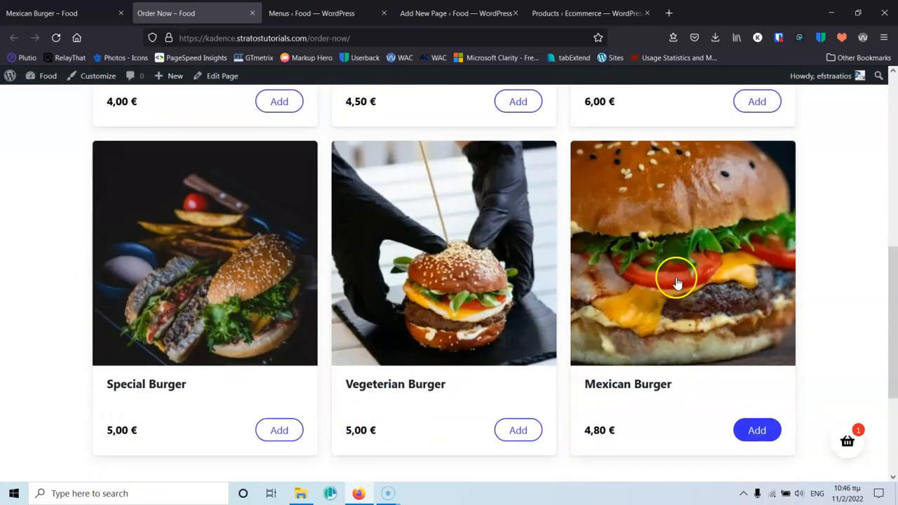
scroll(679, 294, "down", 1)
left_click(691, 237)
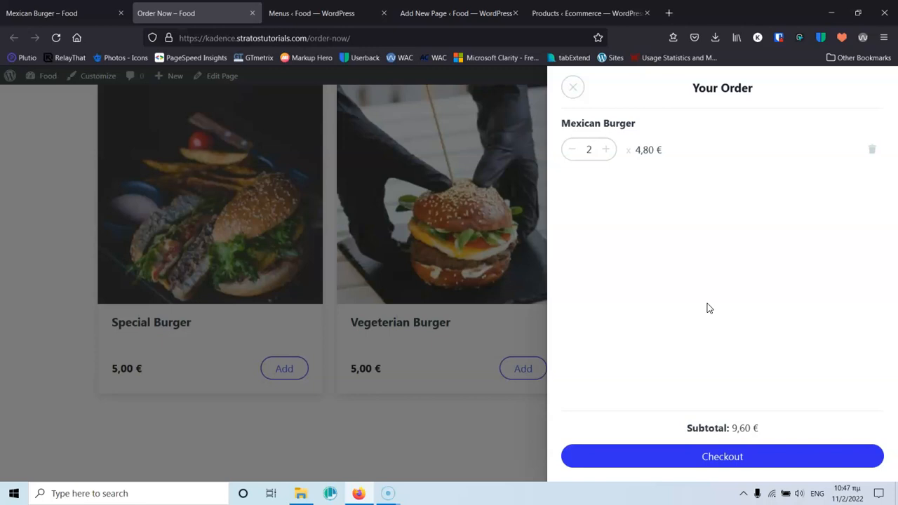
left_click(574, 151)
left_click(449, 425)
Add a Classic Burger to the order, and proceed to checkout to review the billing fields and order summary
scroll(270, 309, "up", 3)
left_click(267, 290)
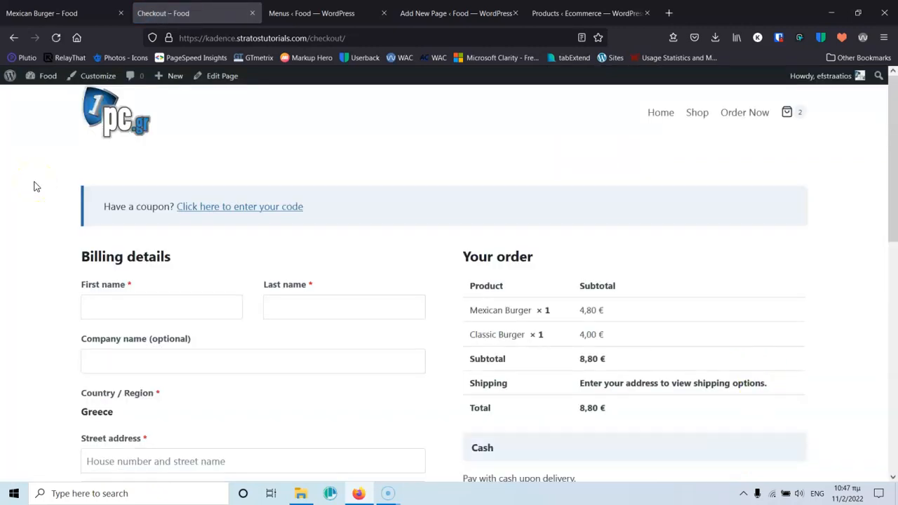
scroll(36, 186, "down", 4)
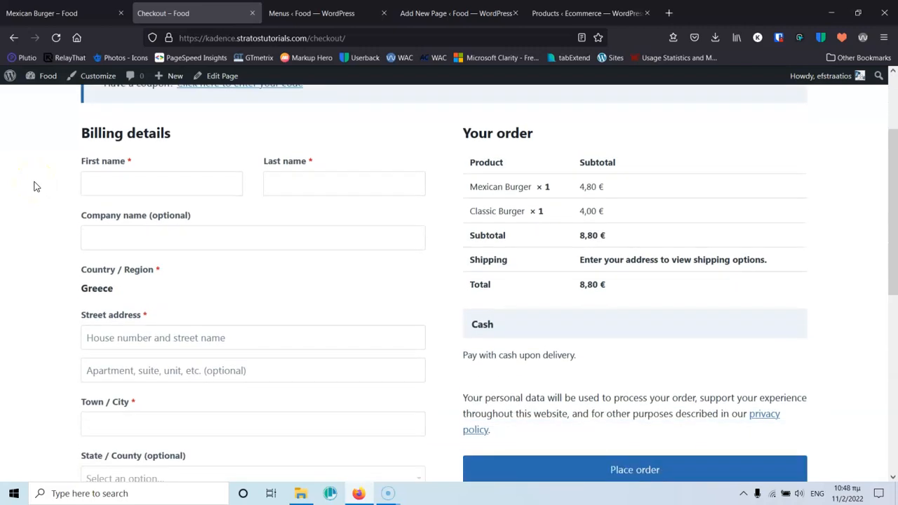
scroll(42, 188, "down", 1)
scroll(49, 190, "up", 5)
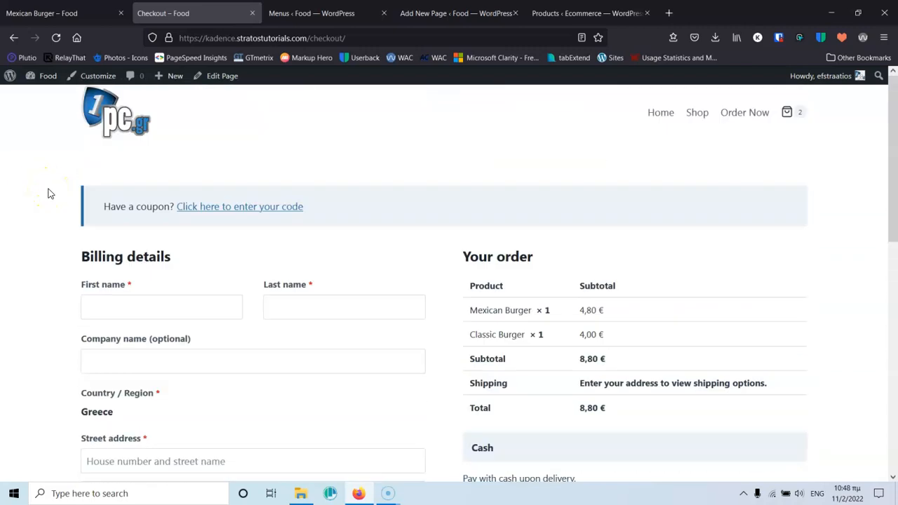
scroll(48, 193, "down", 4)
scroll(48, 193, "up", 4)
left_click(46, 167)
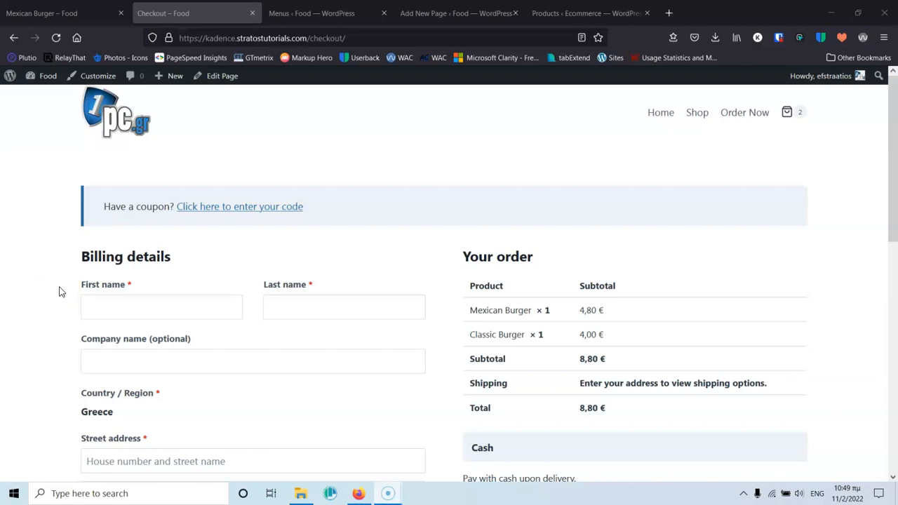
Install the Orderable Pro plugin on the Food site from the uploaded file orderable-pro-bh5hoz.zip and activate it
left_click(69, 13)
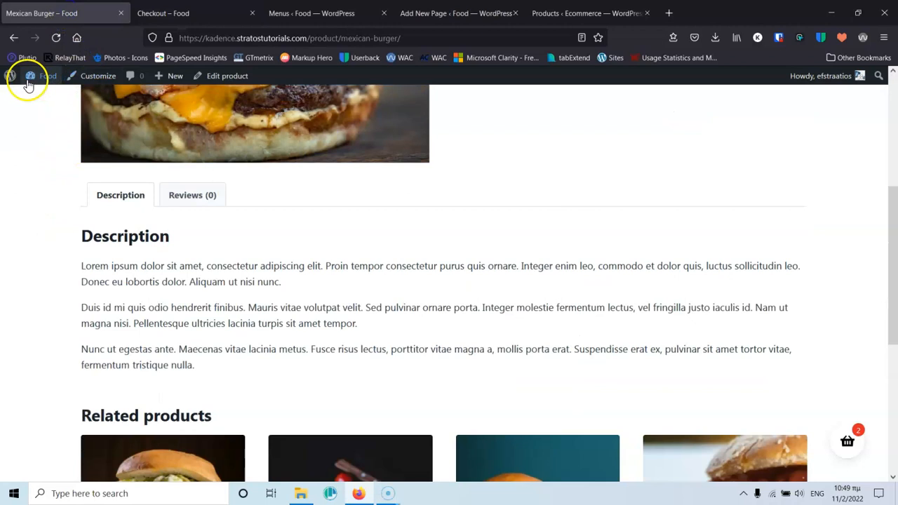
mouse_move(32, 75)
left_click(31, 110)
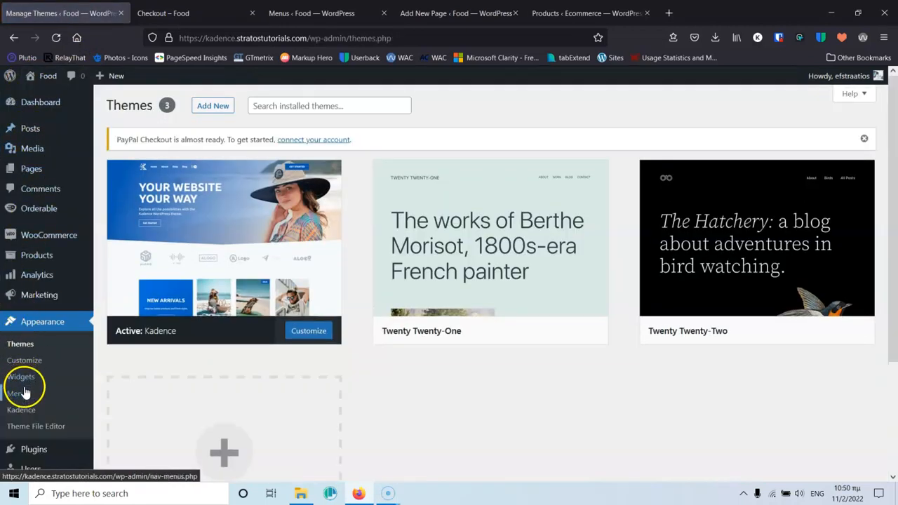
mouse_move(43, 279)
scroll(43, 279, "down", 3)
mouse_move(42, 307)
left_click(112, 322)
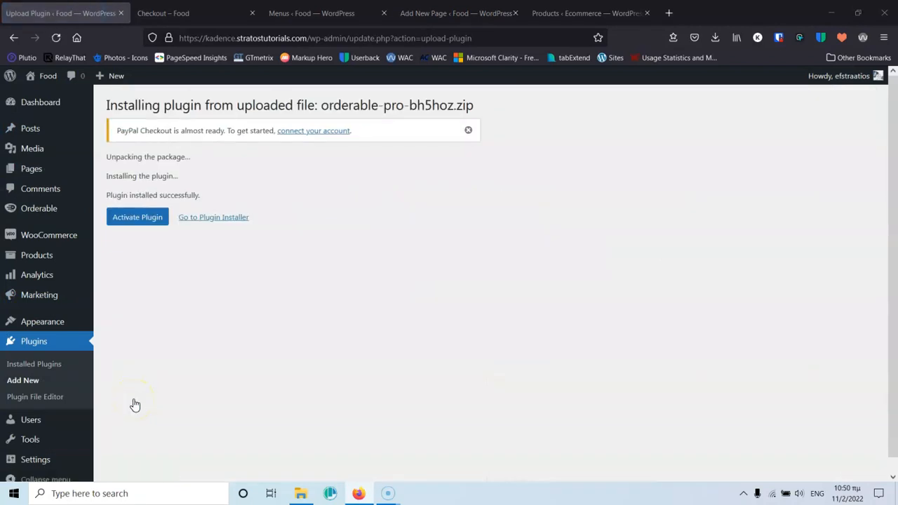
left_click(139, 217)
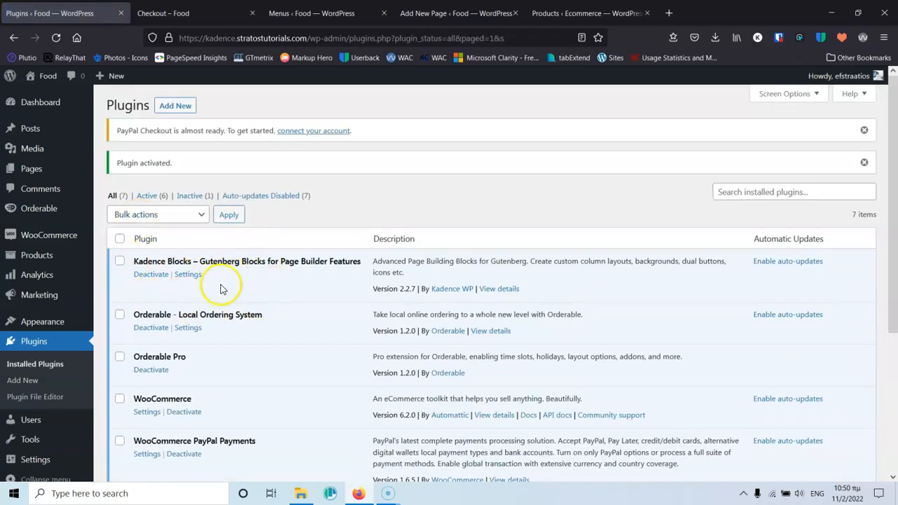
Examine Orderable's store settings: open hours, maximum daily orders, timezone, services, and the delivery and pickup service hours
mouse_move(50, 207)
left_click(124, 214)
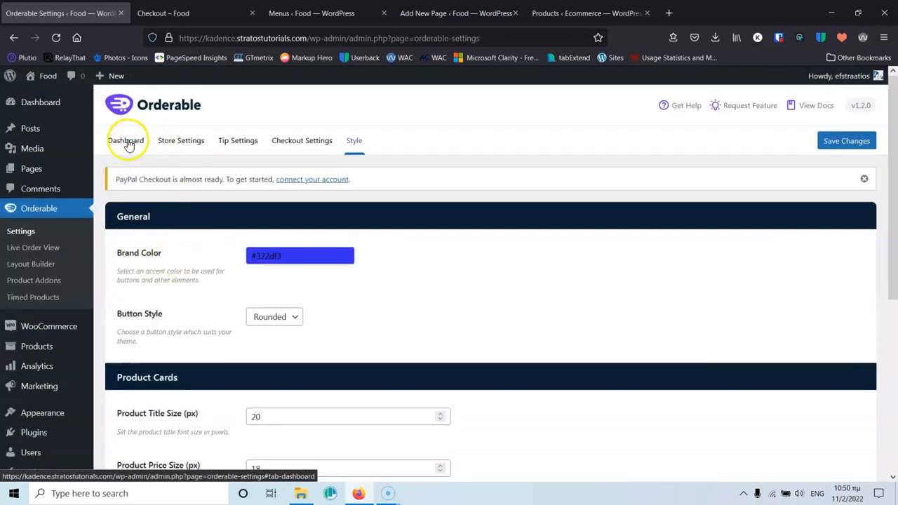
left_click(179, 143)
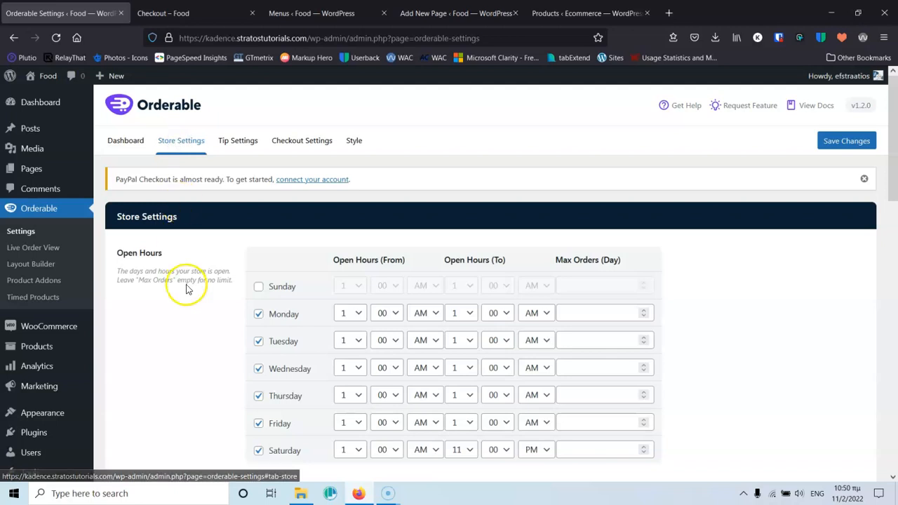
scroll(210, 296, "down", 2)
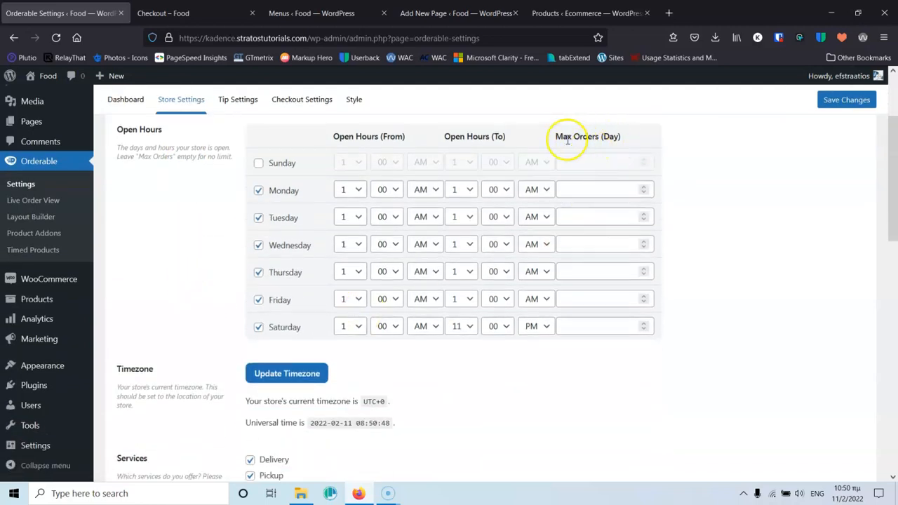
left_click(587, 189)
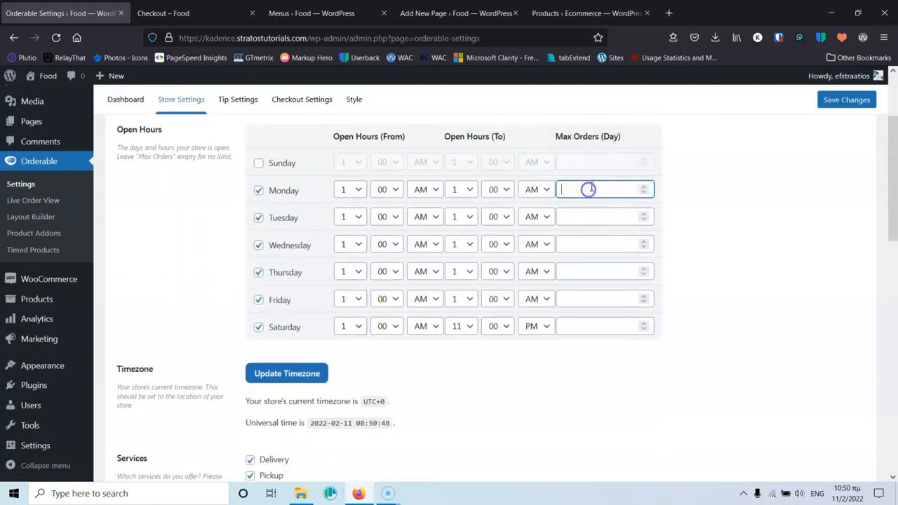
left_click(596, 214)
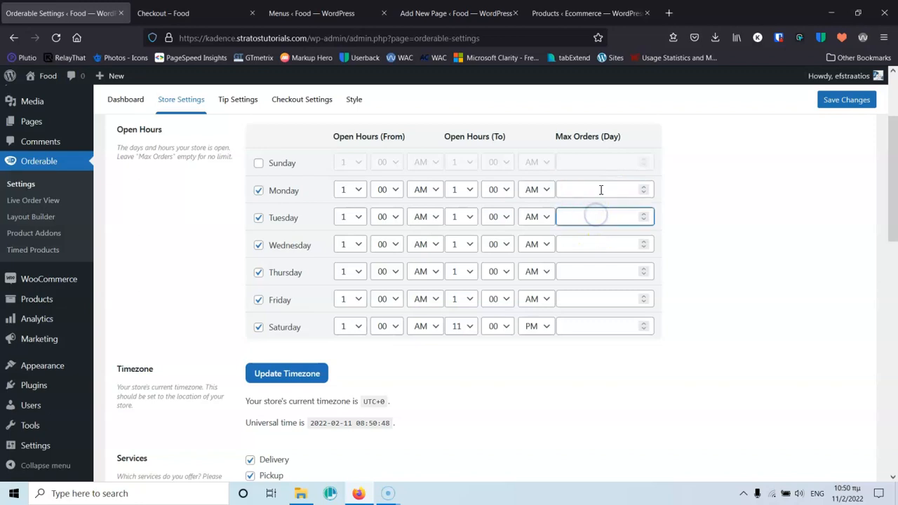
scroll(593, 235, "down", 3)
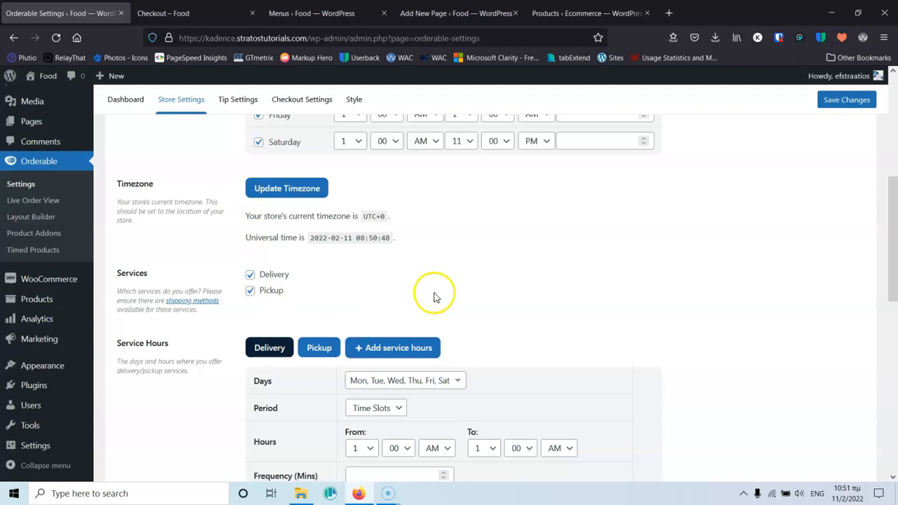
scroll(433, 297, "down", 3)
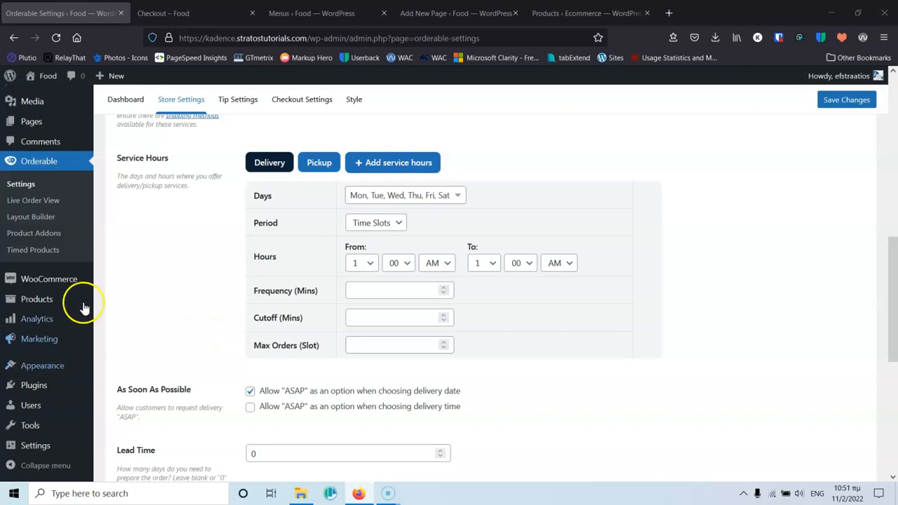
left_click(324, 167)
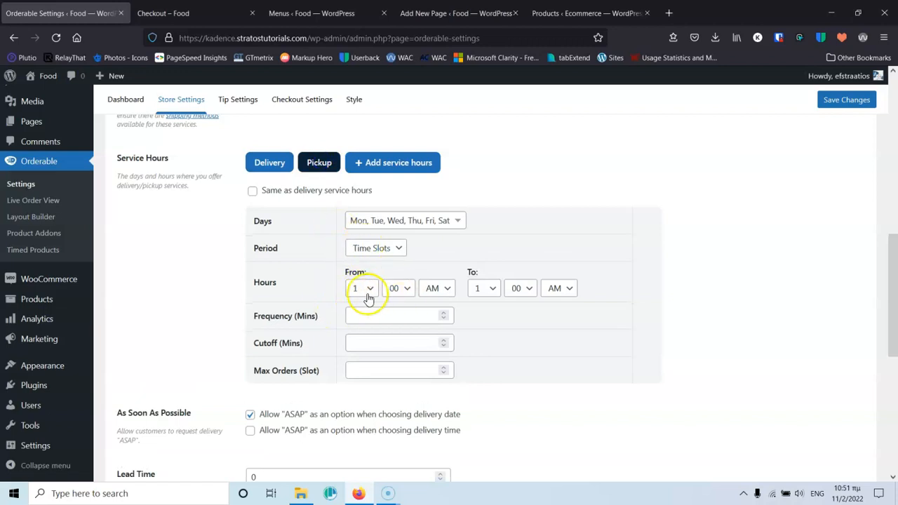
left_click(277, 163)
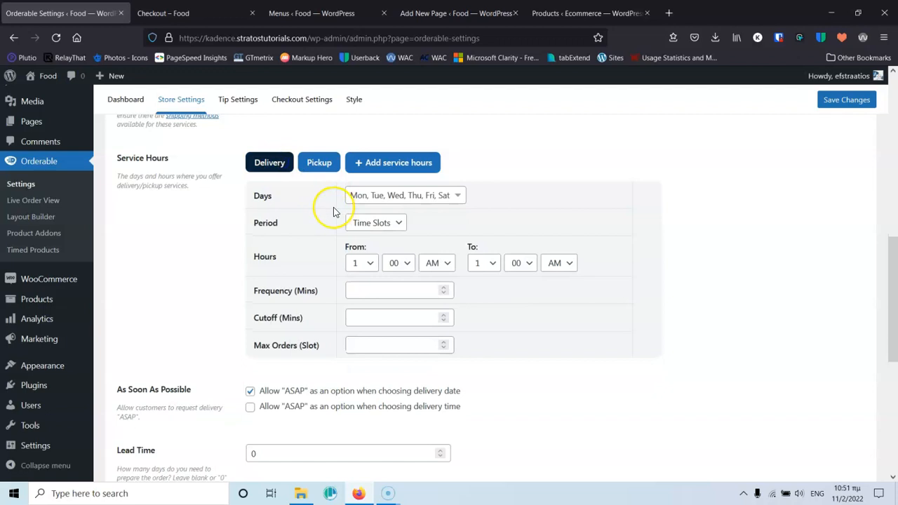
Allow "ASAP" as an option when choosing delivery time, review the holiday settings, and save the store settings
scroll(168, 263, "down", 2)
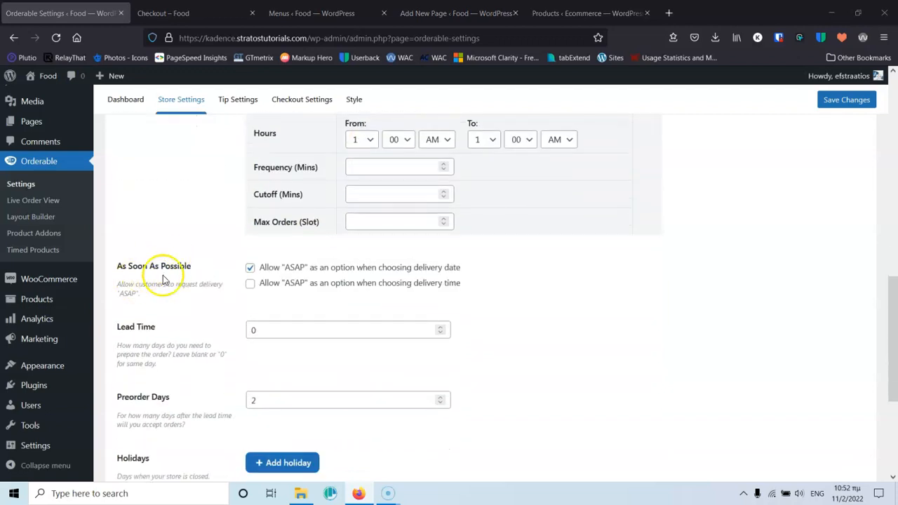
left_click(251, 284)
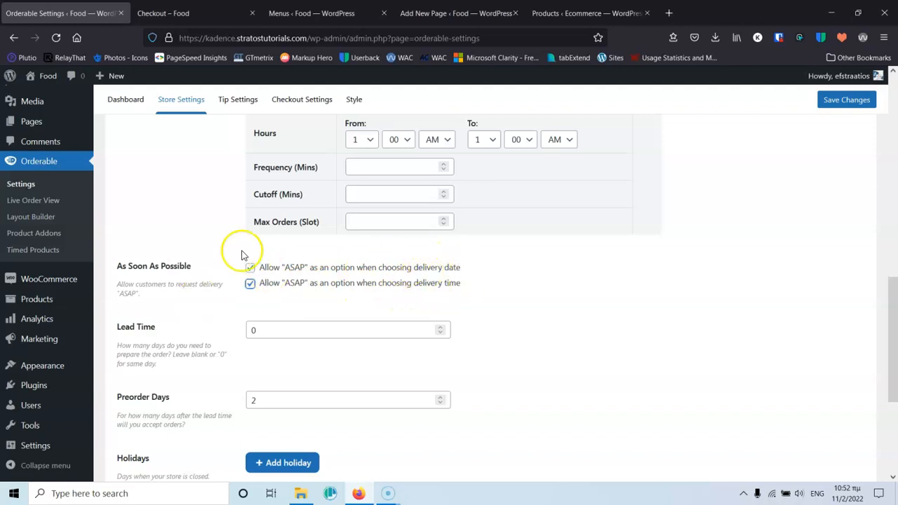
scroll(214, 236, "down", 5)
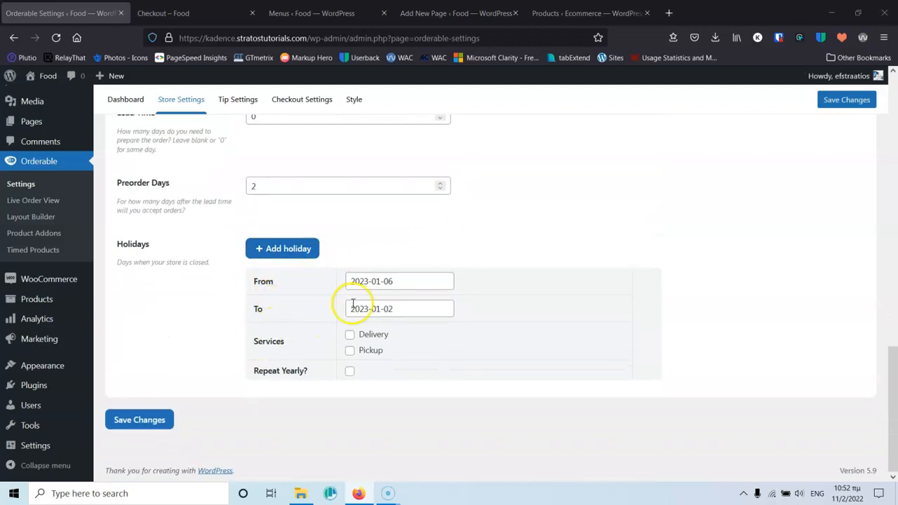
scroll(352, 303, "up", 10)
scroll(350, 301, "down", 10)
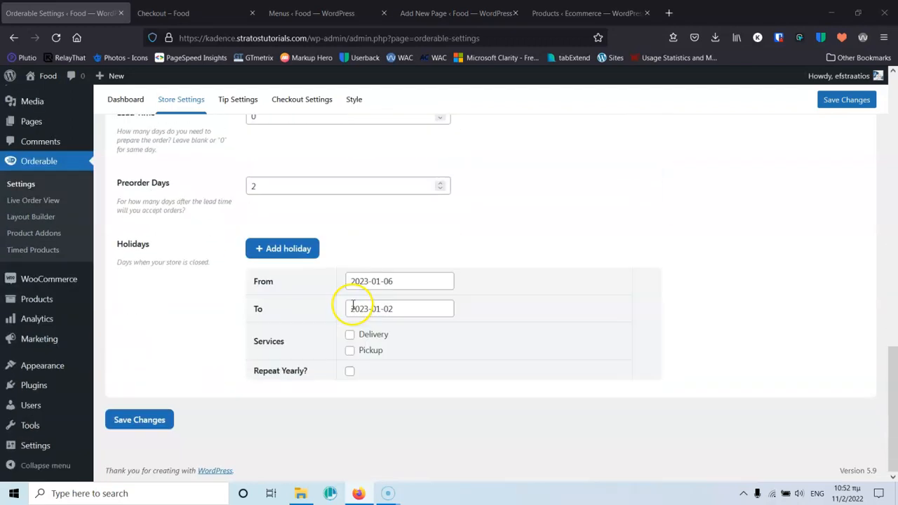
left_click(157, 420)
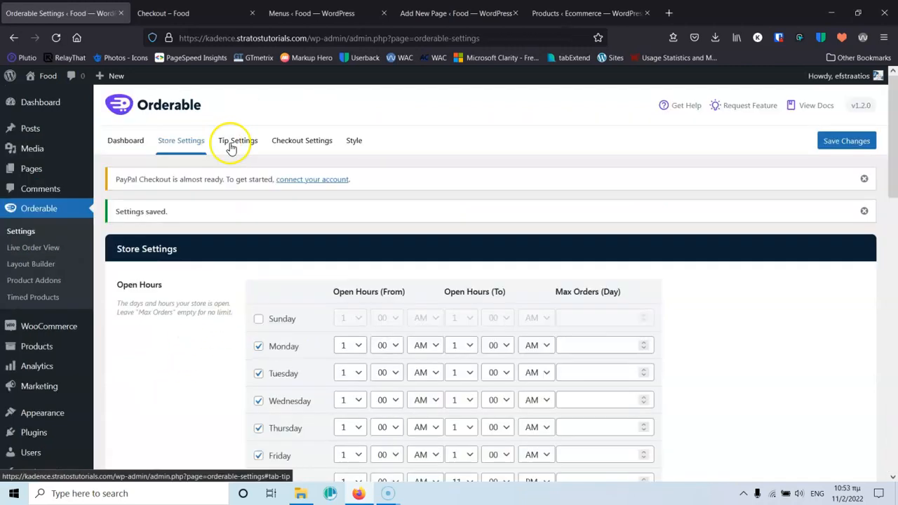
Enable tipping in Orderable's tip settings and define the first tip option with label 10%, amount 10 and type Percentage
left_click(236, 141)
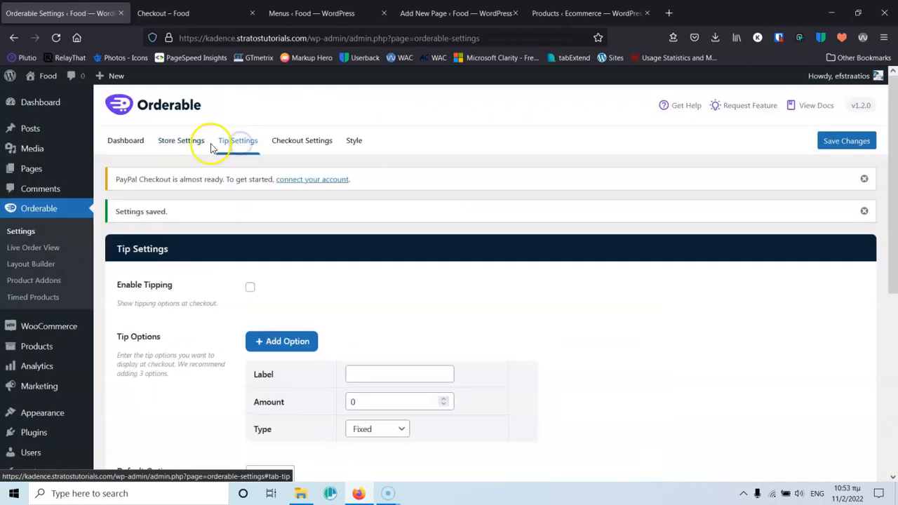
scroll(266, 217, "down", 2)
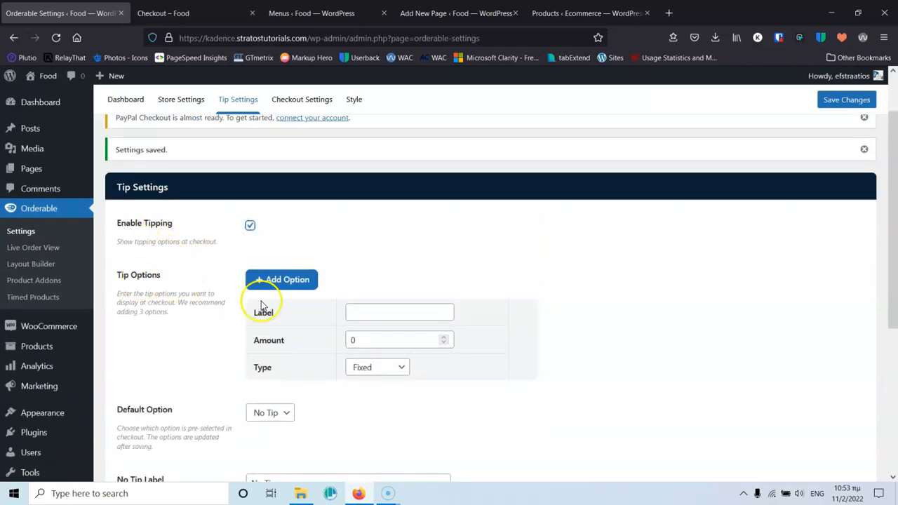
left_click(361, 309)
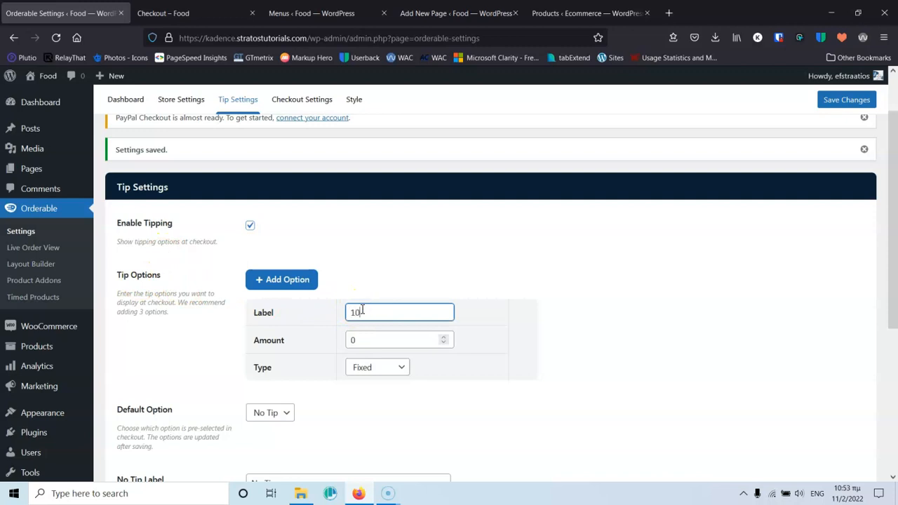
left_click(391, 342)
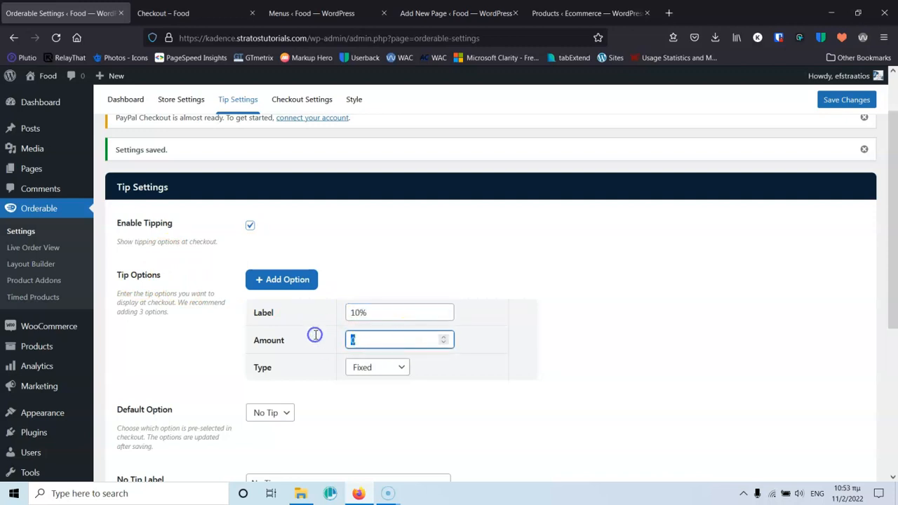
left_click(368, 367)
left_click(371, 400)
Add a second tip option with label 5%, amount 5 and type Percentage
left_click(284, 274)
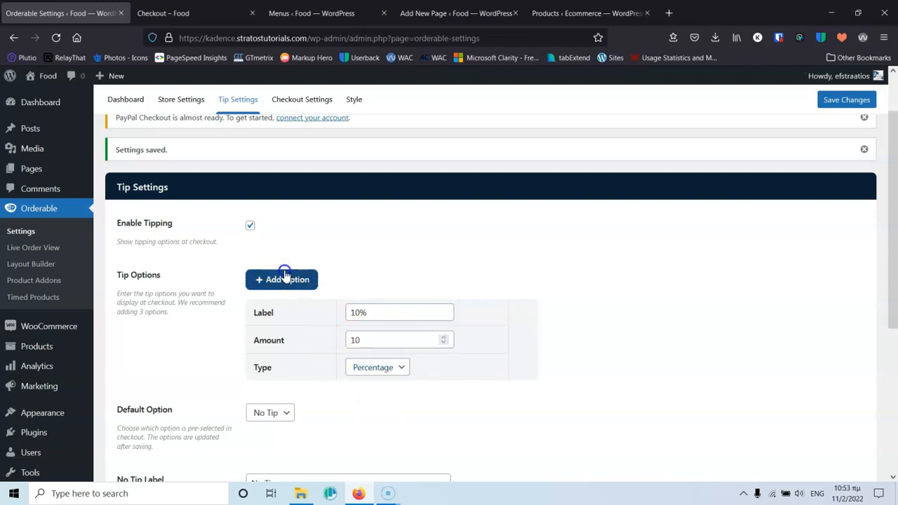
left_click(366, 400)
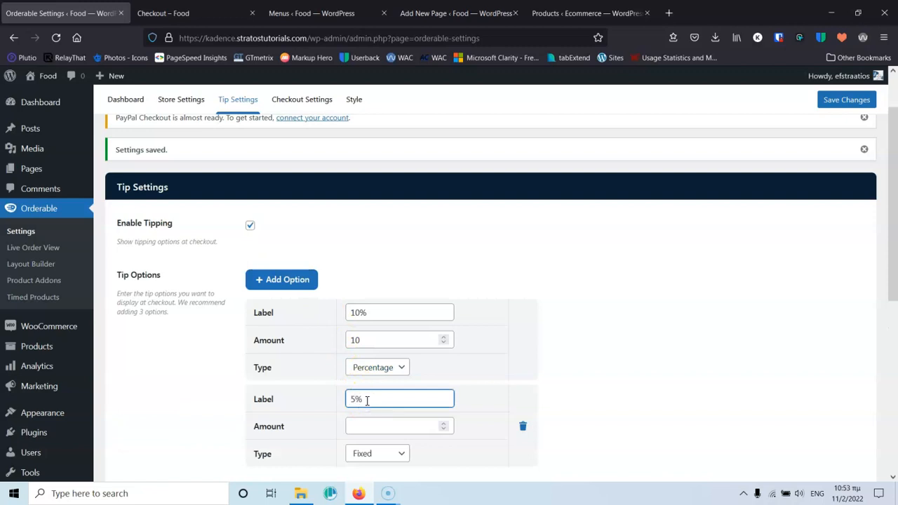
scroll(331, 337, "down", 3)
left_click(399, 242)
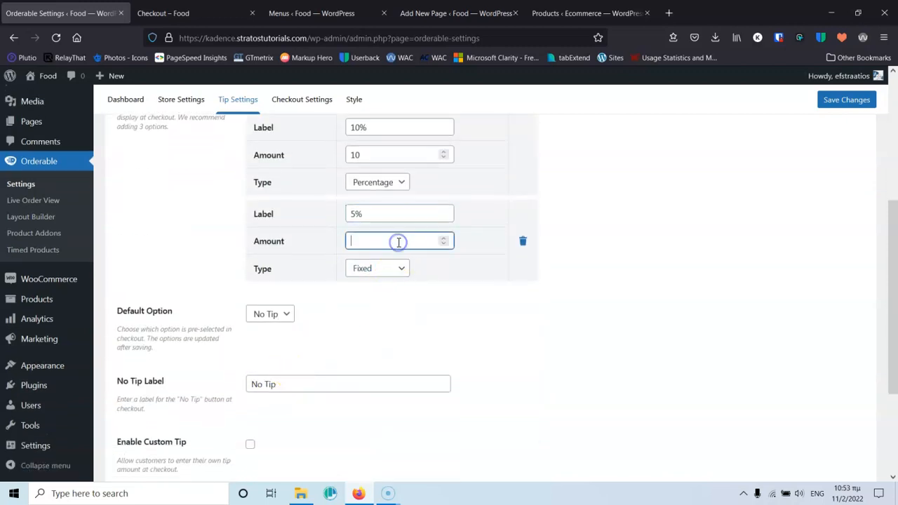
left_click(379, 270)
left_click(375, 303)
Add a third tip option with label 15%, amount 15 and type Percentage
scroll(382, 302, "up", 2)
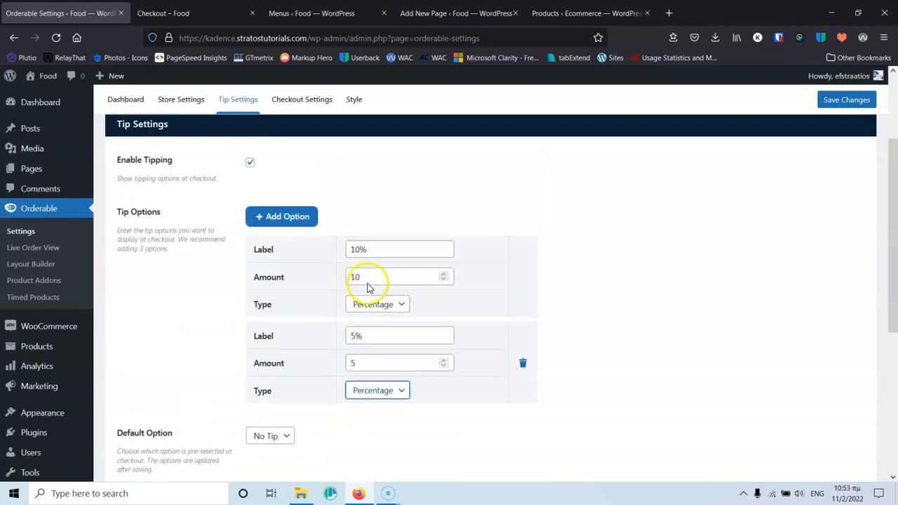
left_click(286, 219)
left_click(366, 418)
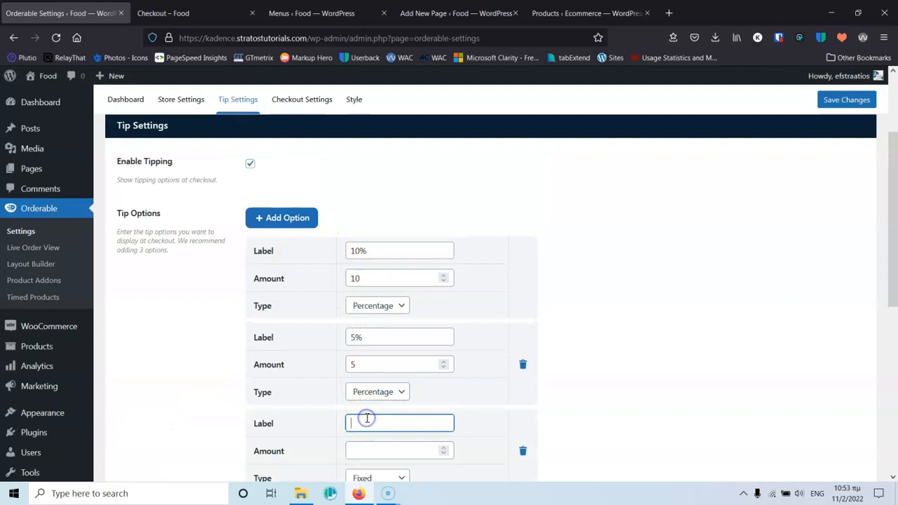
type("15")
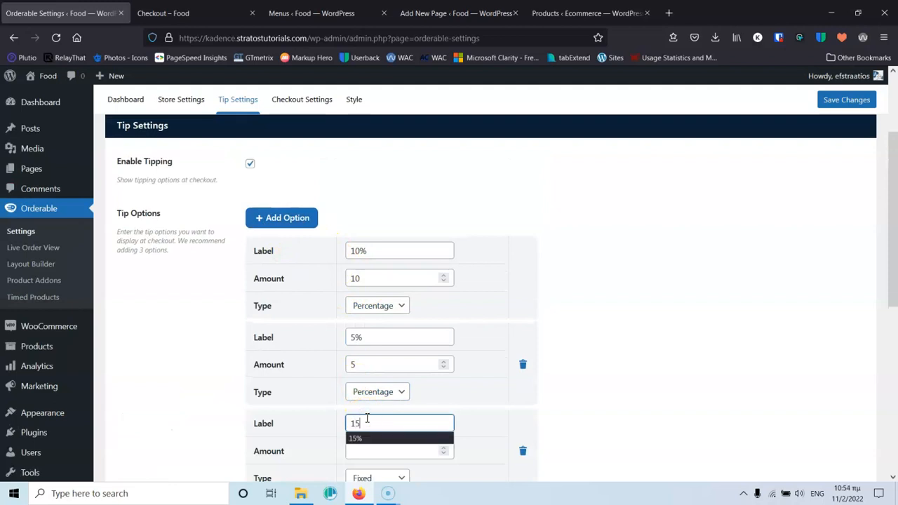
type("%")
left_click(358, 450)
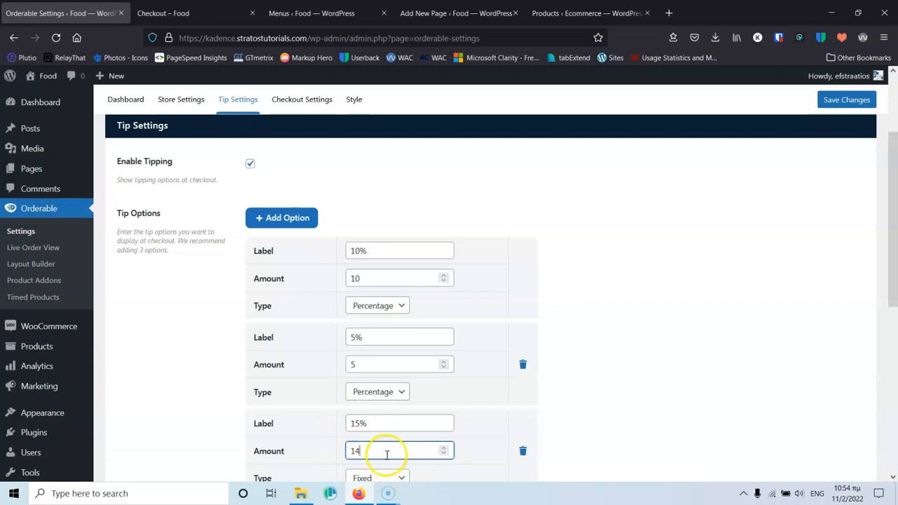
key("BackSpace")
type("5")
left_click(376, 477)
left_click(379, 461)
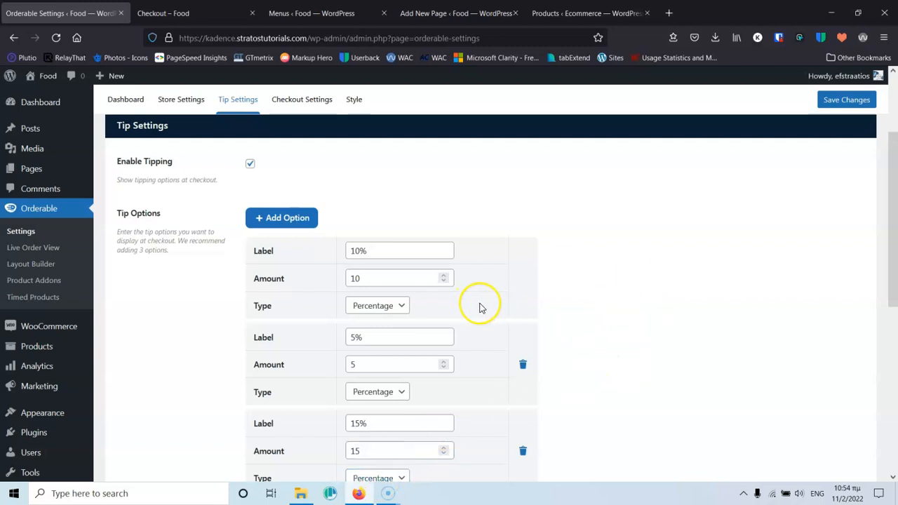
Enable the custom tip so customers can enter their own amount at checkout, and save the tip settings
scroll(477, 306, "down", 3)
scroll(366, 330, "down", 3)
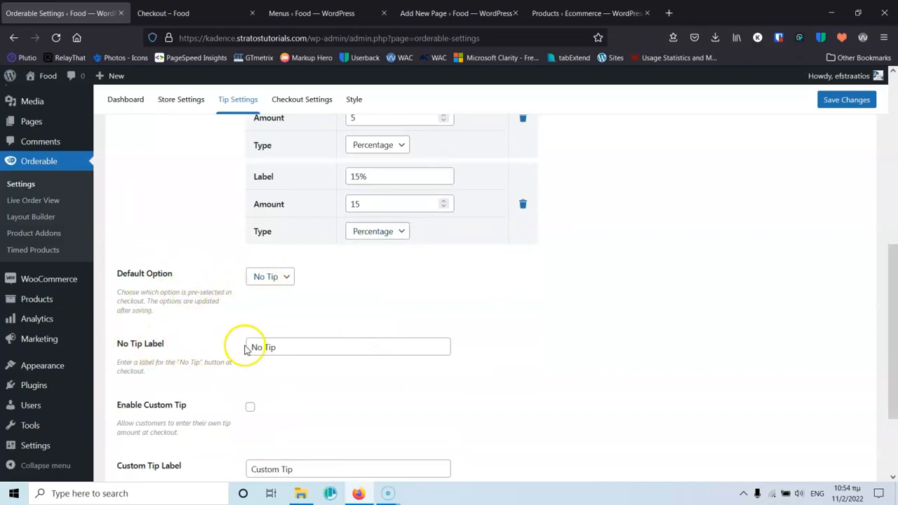
scroll(225, 351, "down", 3)
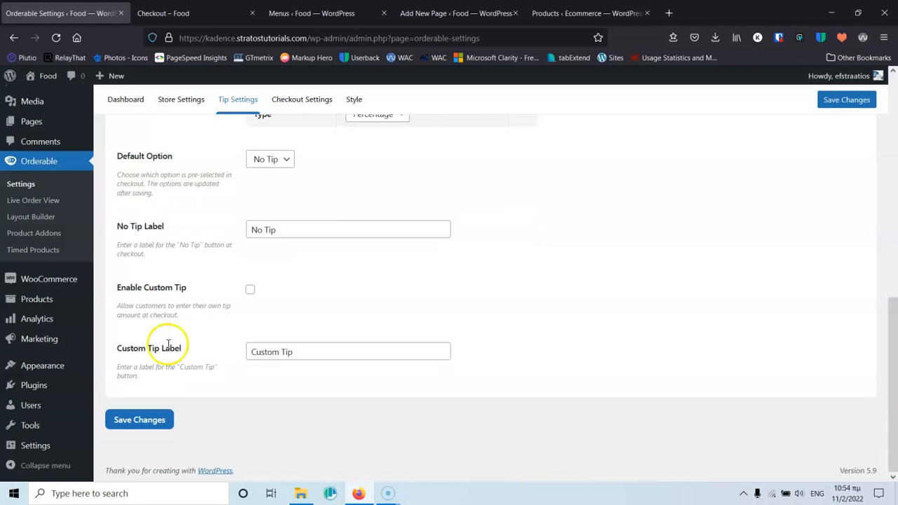
left_click(252, 292)
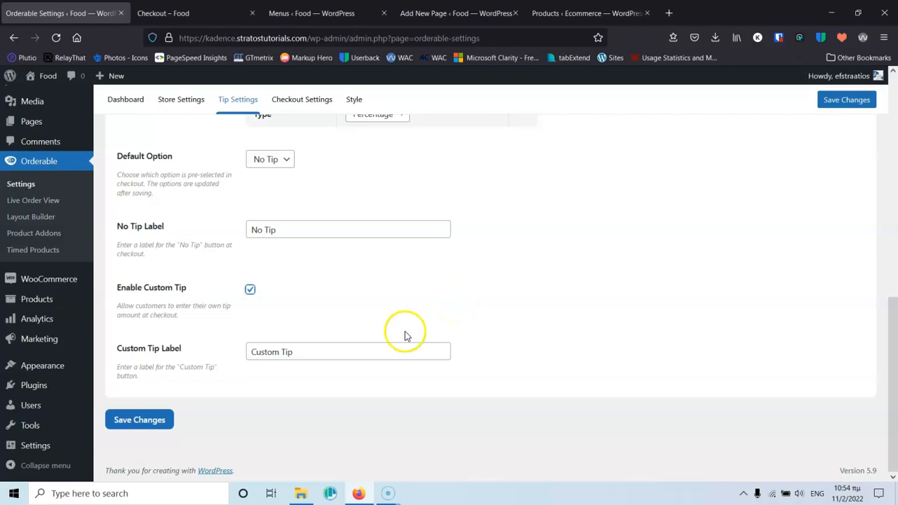
scroll(400, 334, "up", 5)
scroll(140, 276, "down", 5)
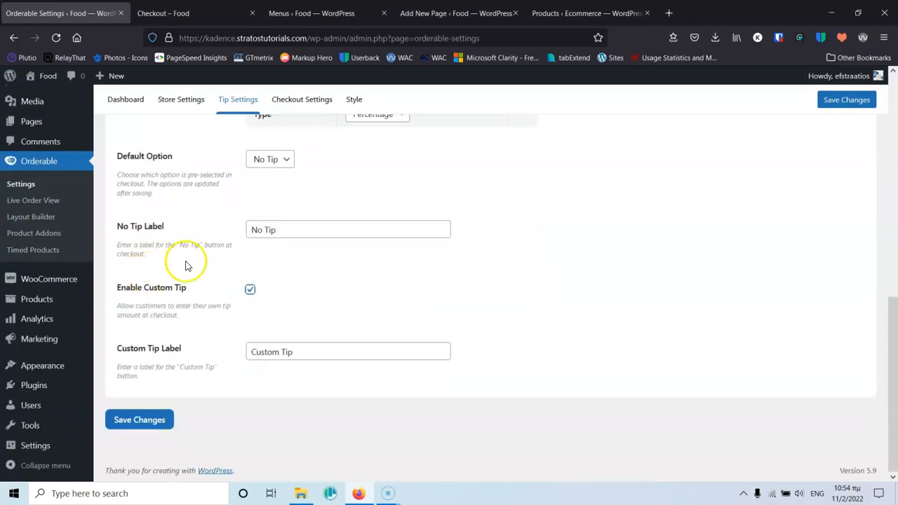
left_click(151, 420)
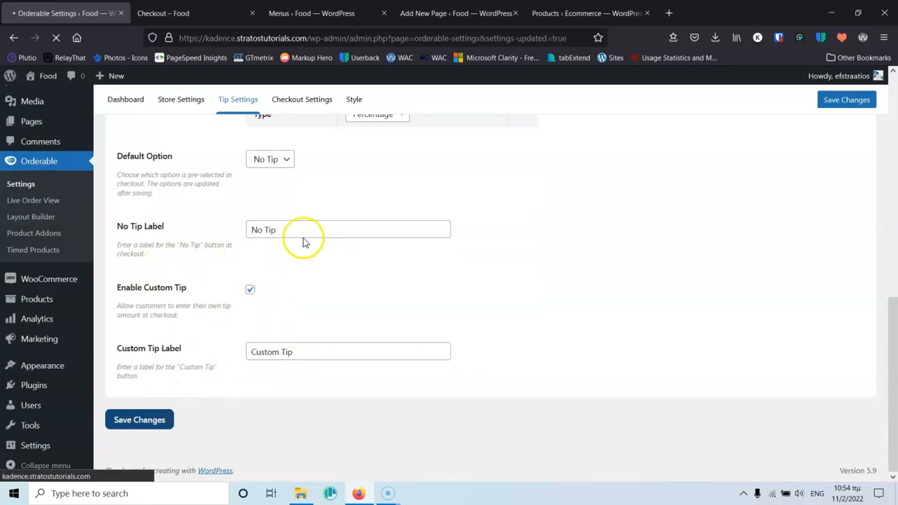
Enable the custom checkout and the display of a logo on the checkout page in Orderable's checkout settings
left_click(301, 143)
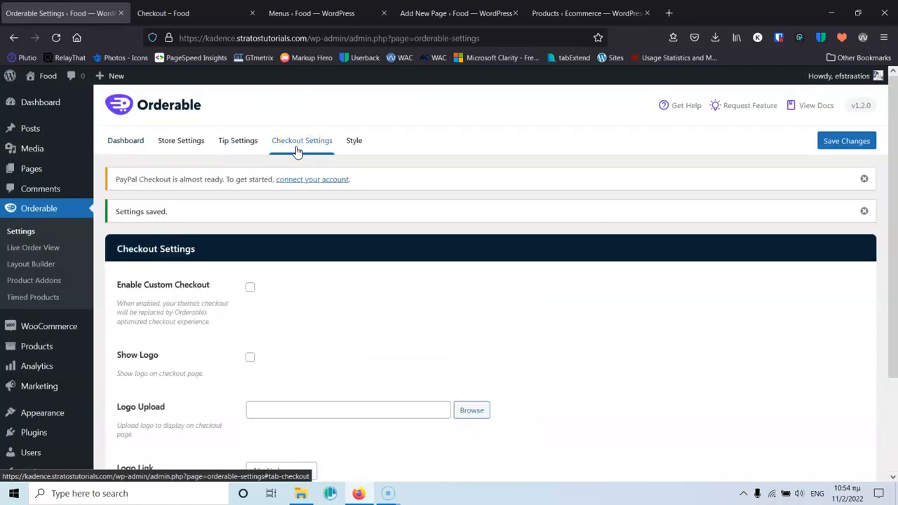
scroll(339, 297, "down", 3)
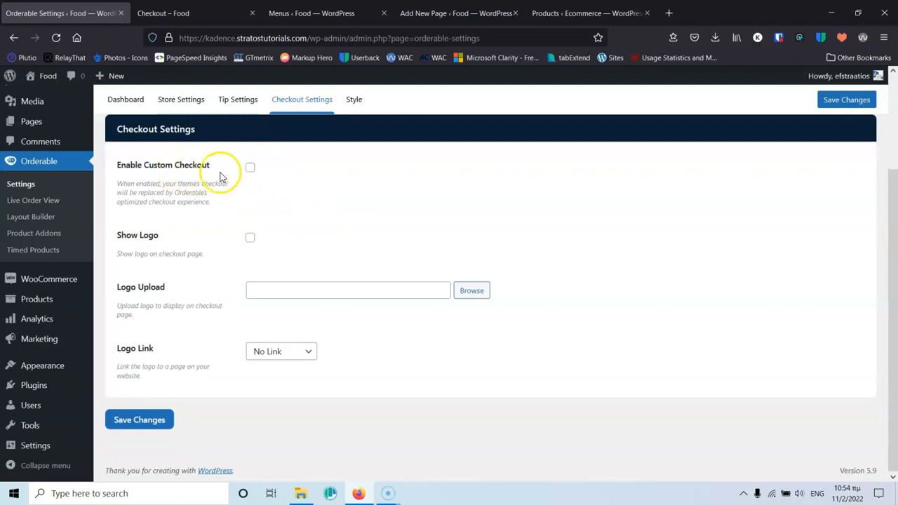
left_click(250, 169)
left_click(249, 236)
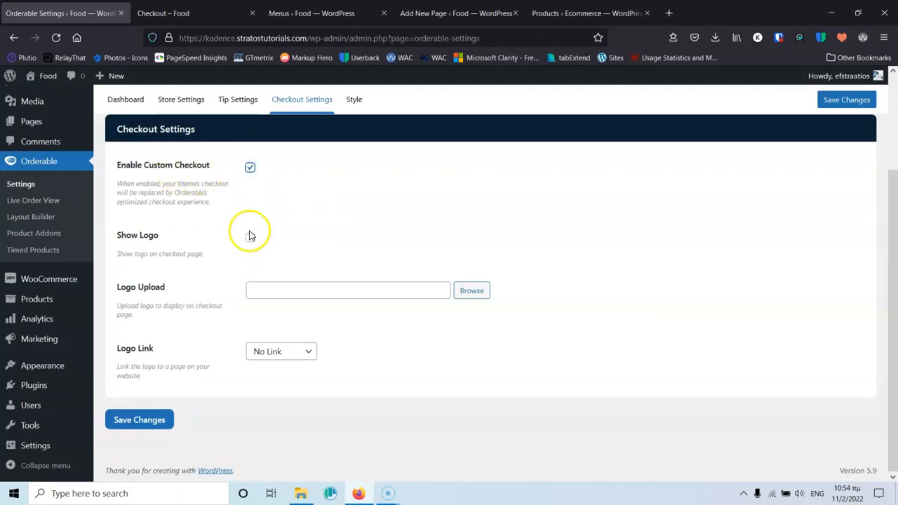
Choose logoM.png from the media library as the checkout logo with No Link, and save the checkout settings
left_click(469, 293)
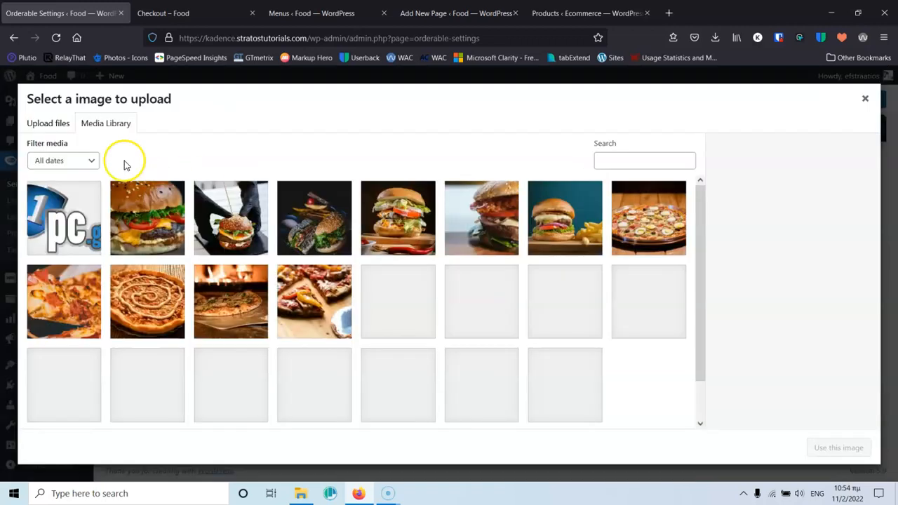
left_click(83, 228)
left_click(845, 447)
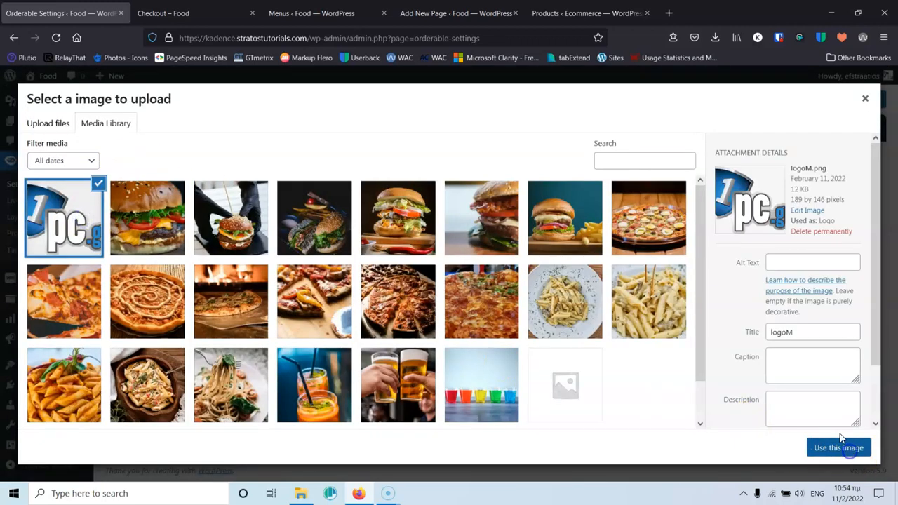
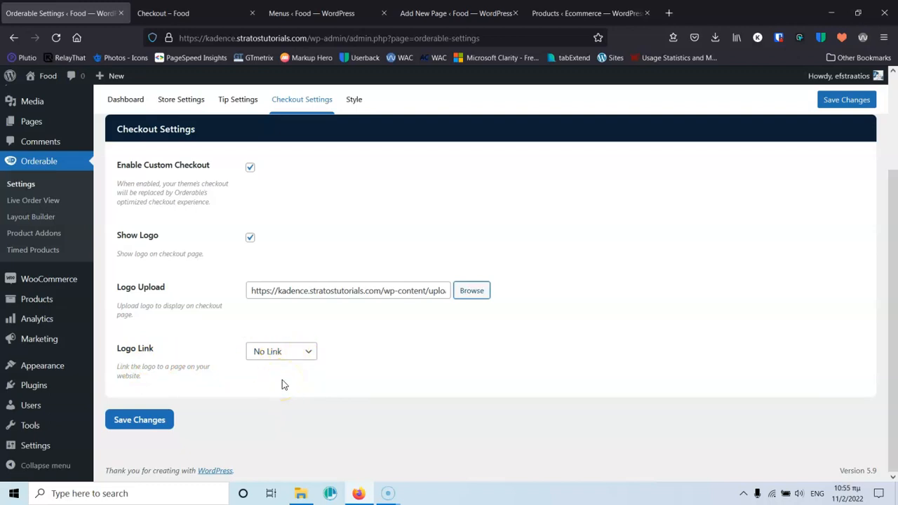
left_click(134, 424)
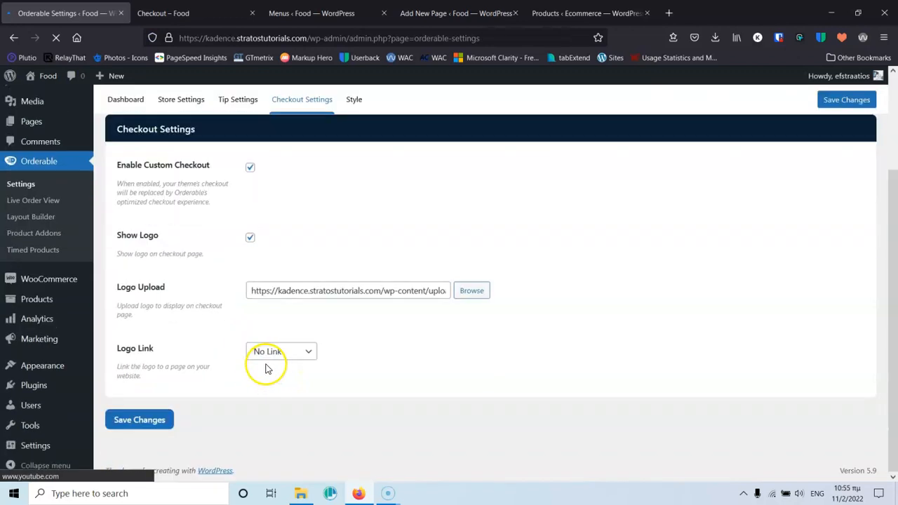
left_click(273, 354)
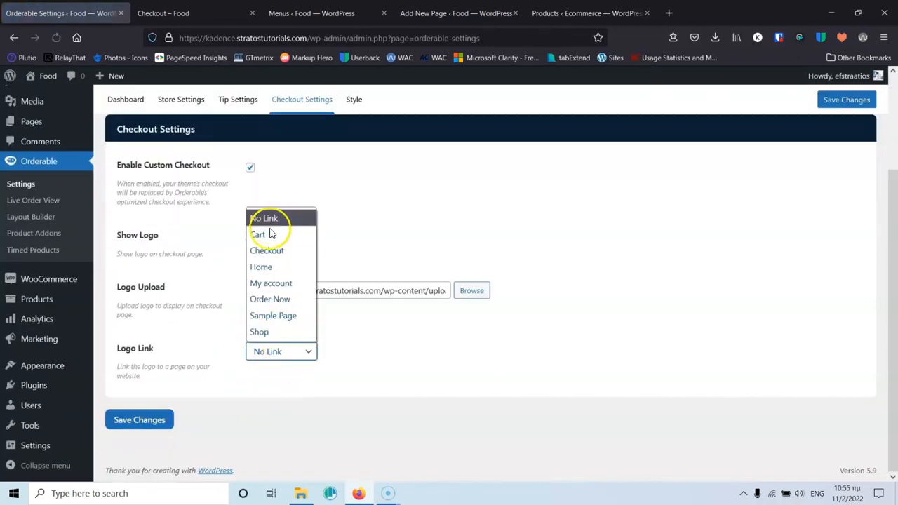
left_click(242, 404)
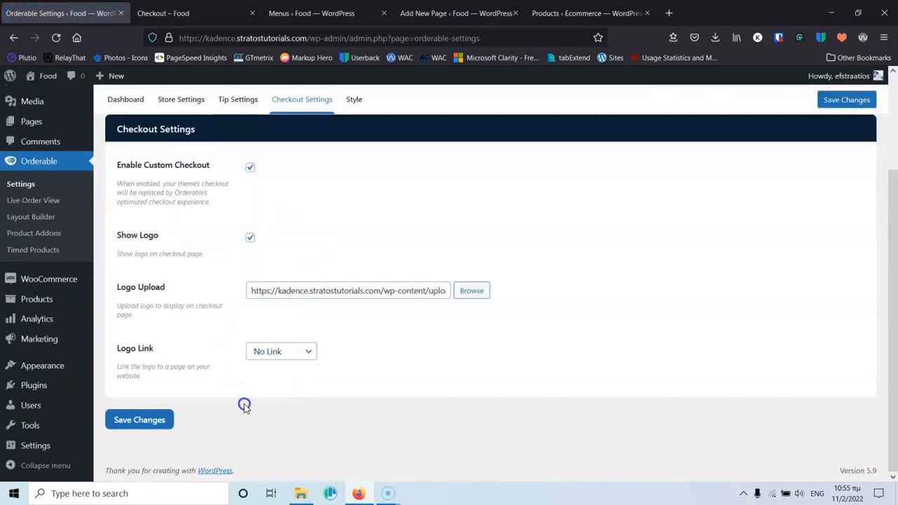
left_click(173, 424)
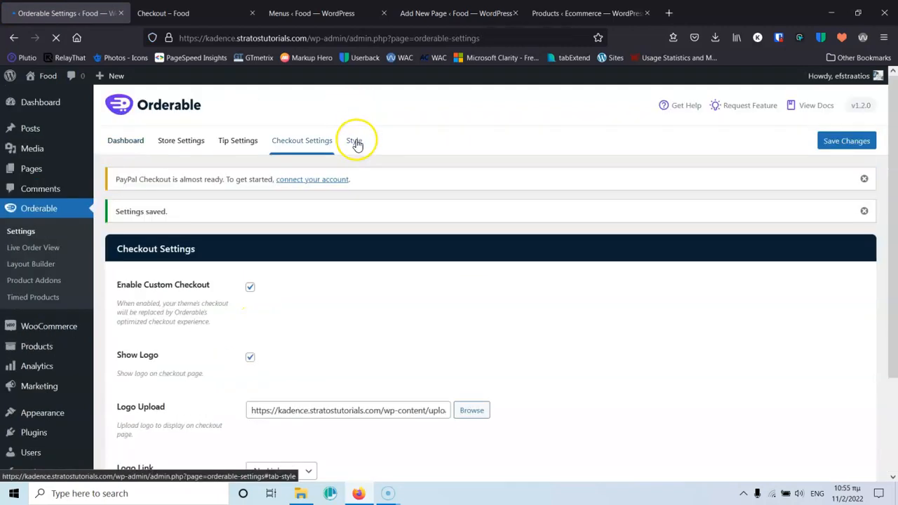
Review the general, product card and mini cart options in Orderable's style settings
left_click(355, 141)
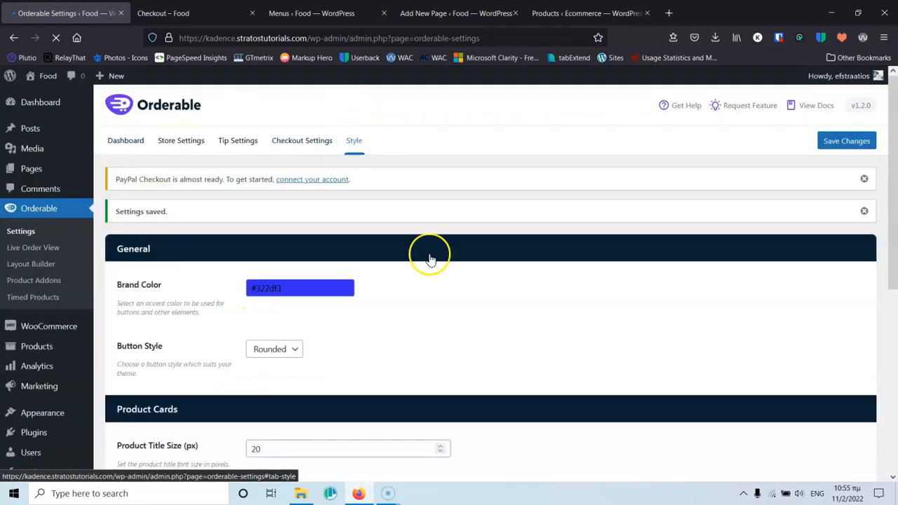
scroll(430, 259, "down", 5)
scroll(621, 285, "up", 2)
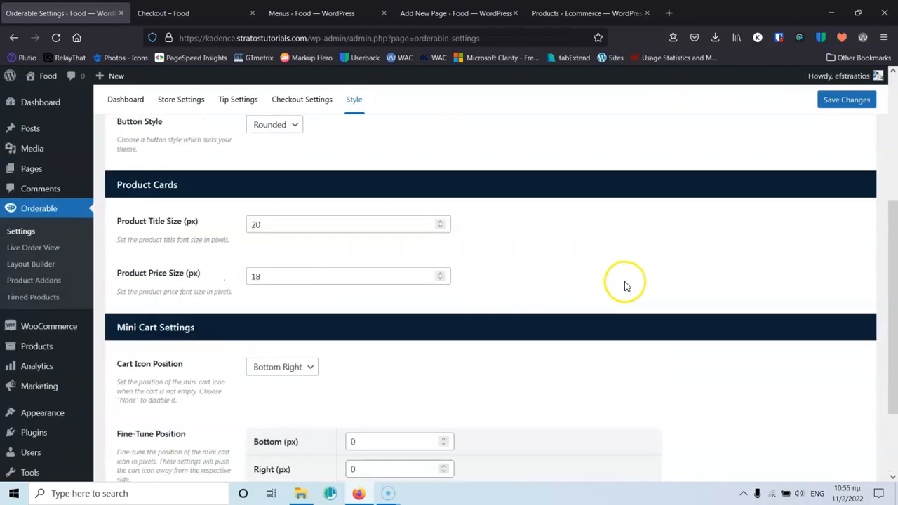
scroll(624, 286, "up", 3)
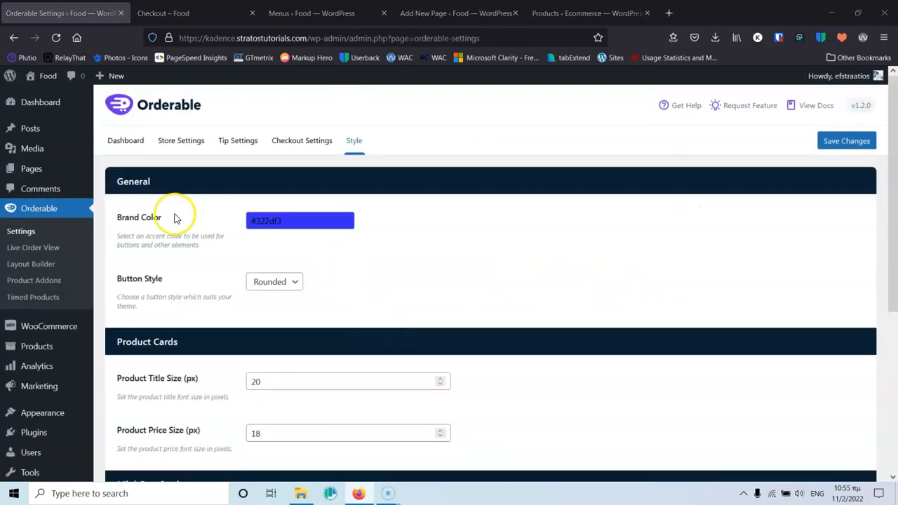
Create a new product layout in Orderable's Layout Builder and title it Pasta
left_click(40, 267)
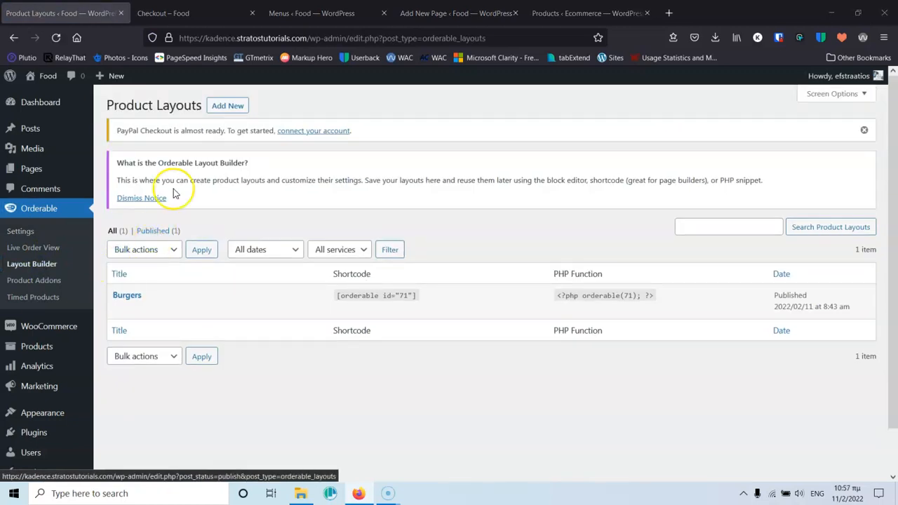
left_click(234, 107)
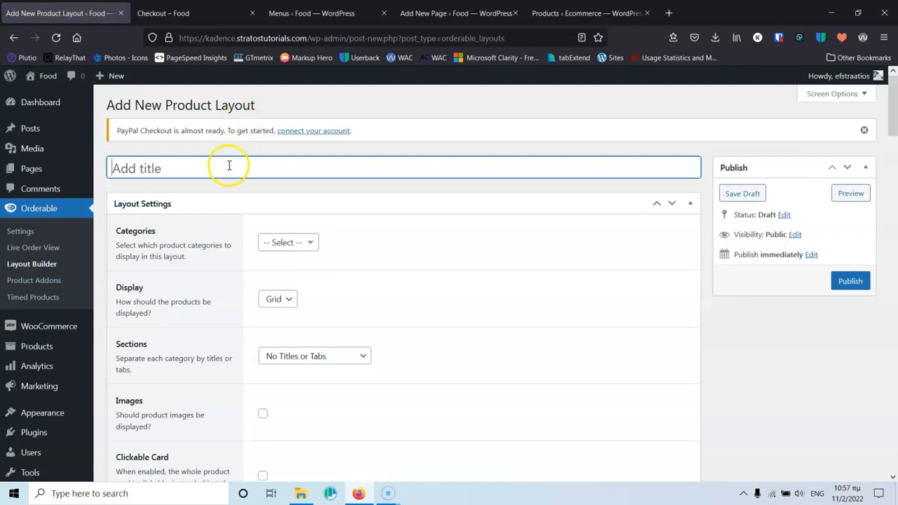
type("Pasta")
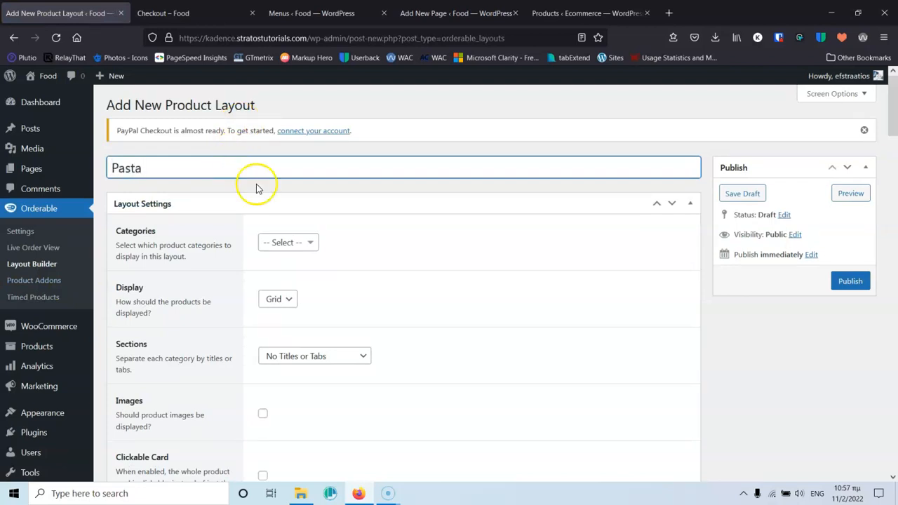
left_click(467, 260)
Assign the Pasta product category to the new layout
scroll(469, 263, "down", 3)
scroll(469, 262, "down", 2)
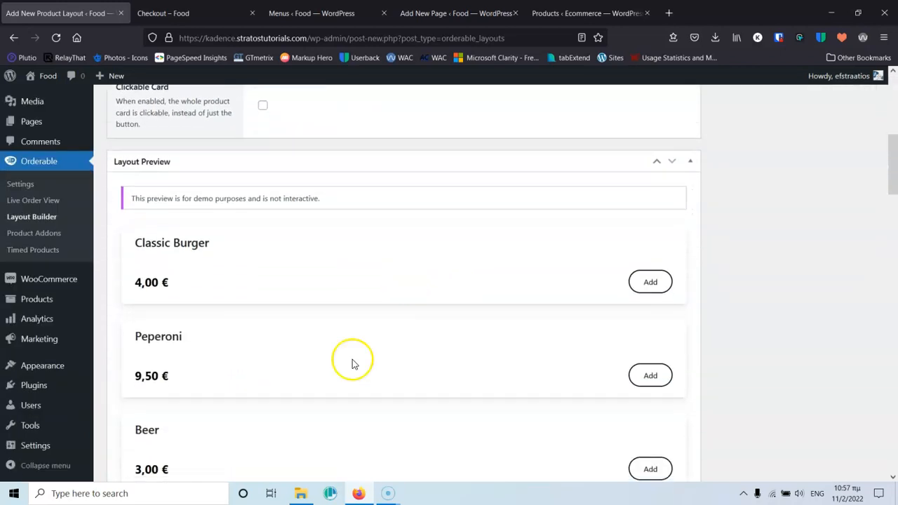
scroll(427, 302, "up", 4)
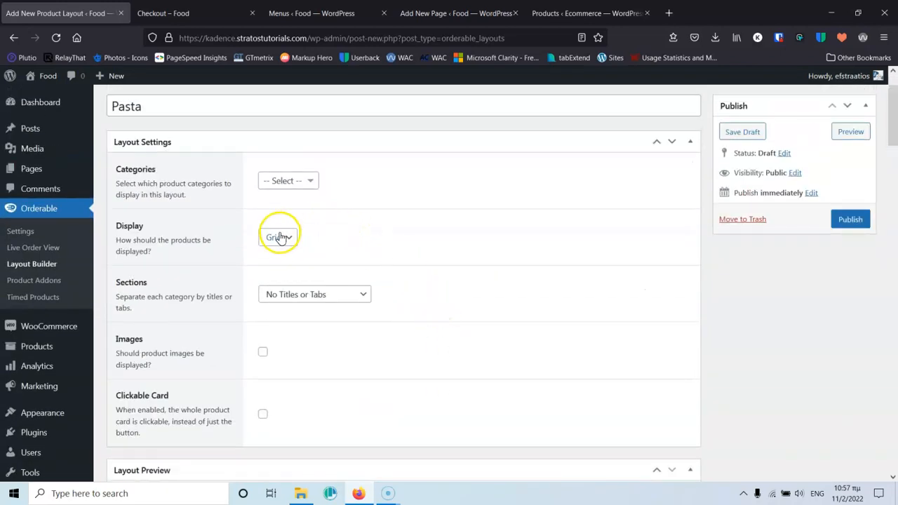
left_click(291, 181)
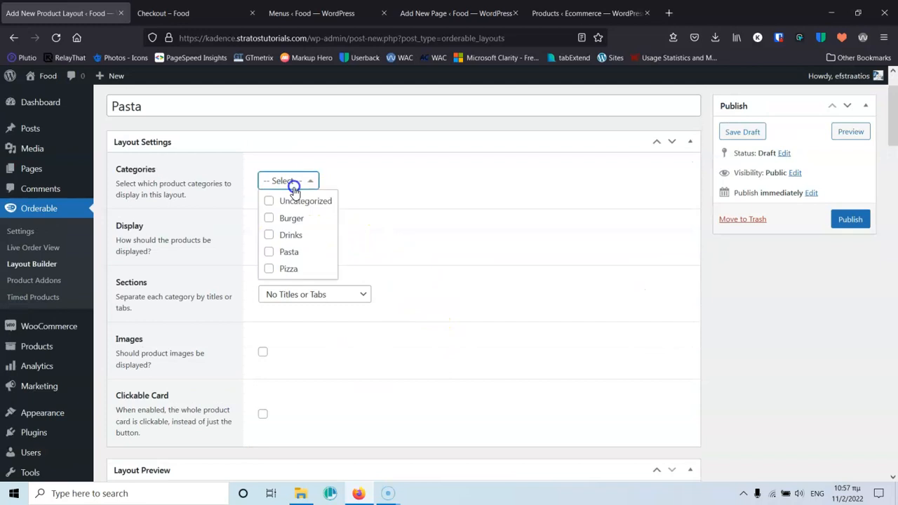
left_click(269, 251)
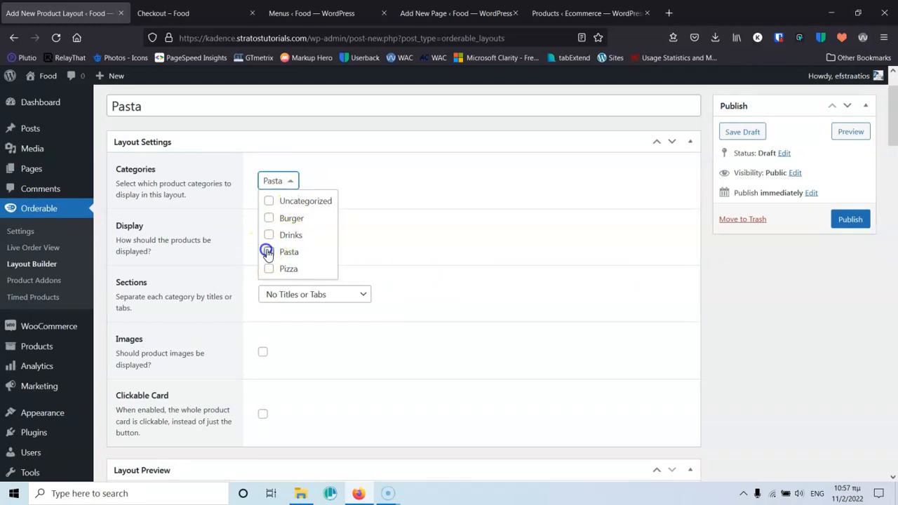
Enable product images and clickable cards for the Pasta layout and publish it
scroll(434, 239, "down", 5)
scroll(410, 322, "up", 5)
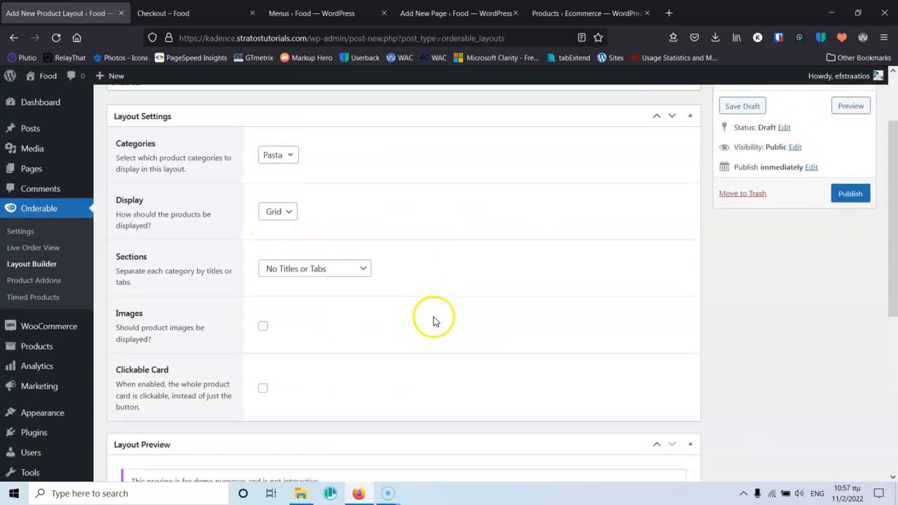
left_click(263, 393)
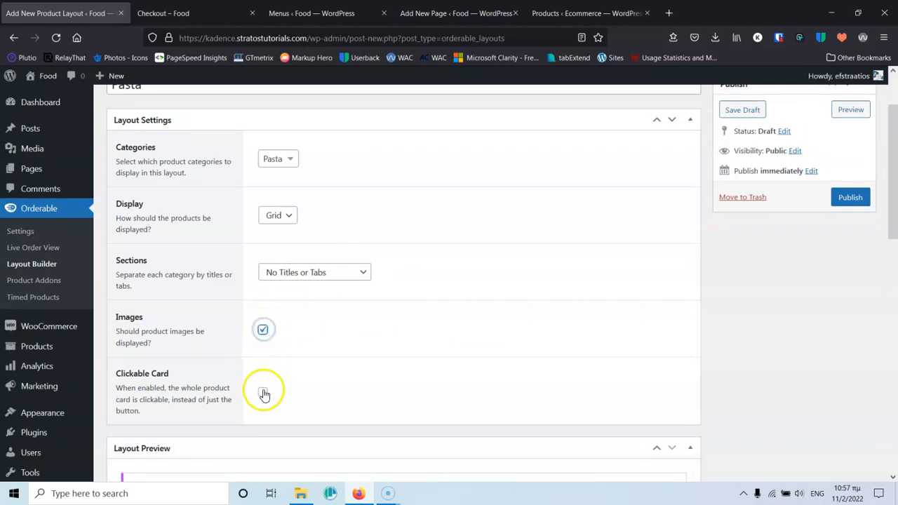
scroll(554, 304, "down", 5)
scroll(554, 305, "up", 5)
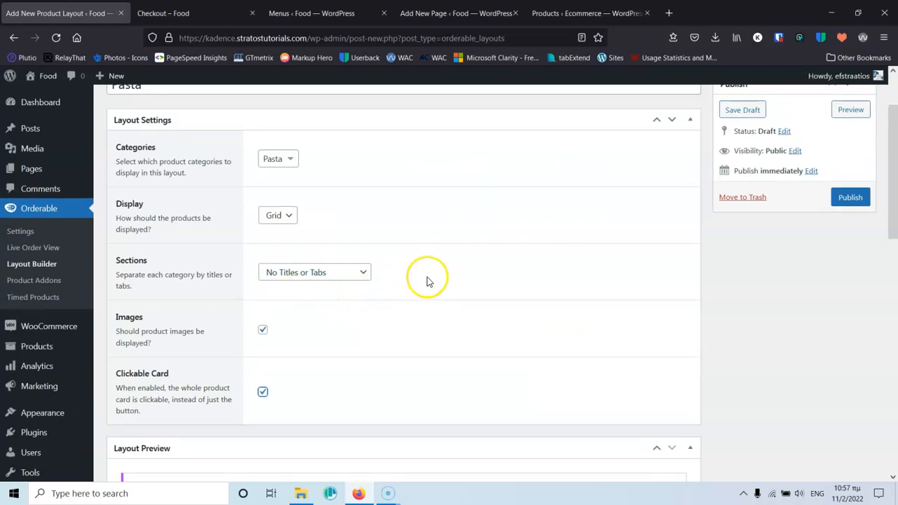
left_click(851, 200)
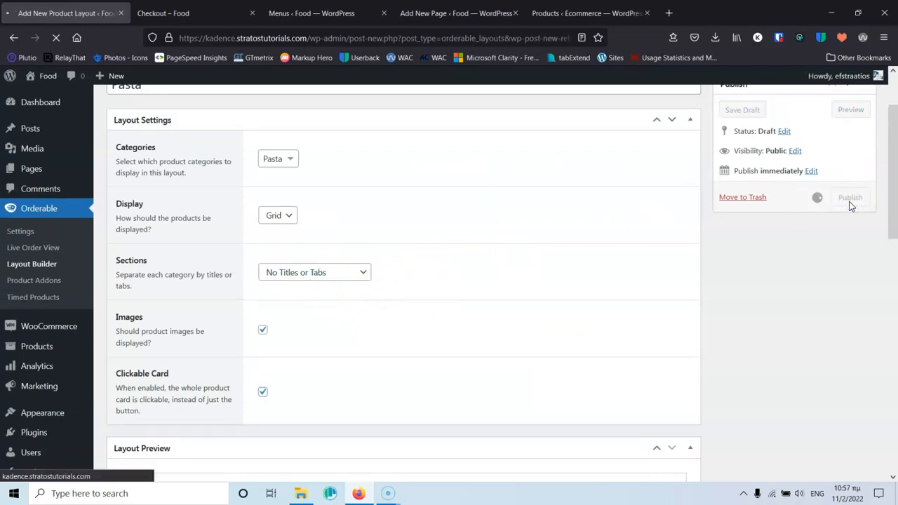
Set the layout's sections to All Category Titles and check the result in the layout preview
scroll(575, 254, "down", 3)
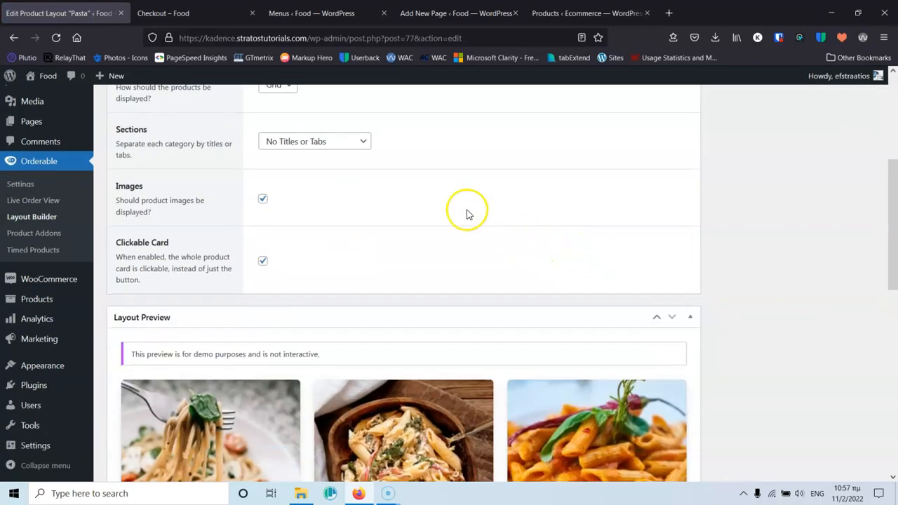
left_click(348, 141)
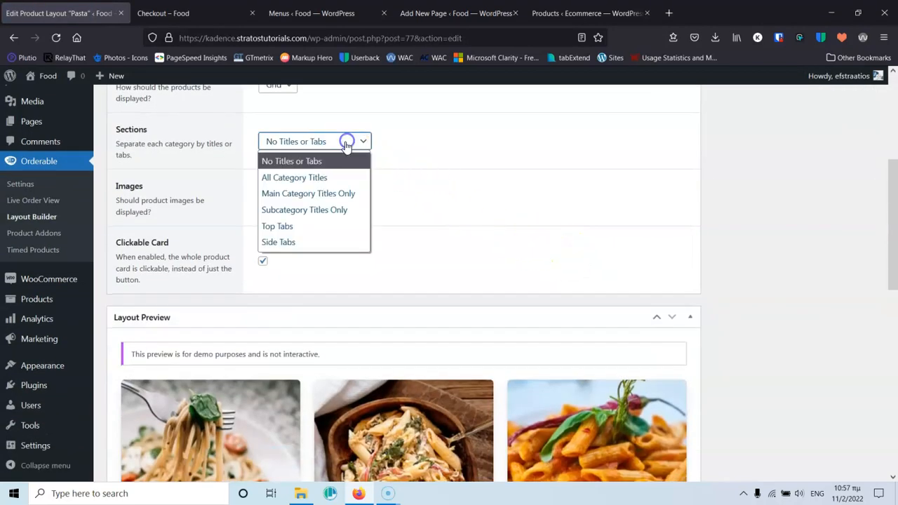
left_click(302, 178)
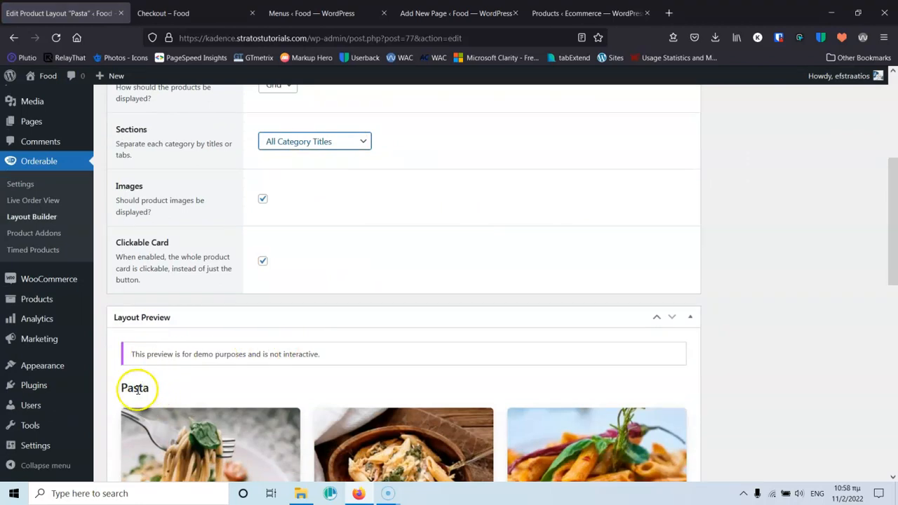
scroll(368, 341, "down", 4)
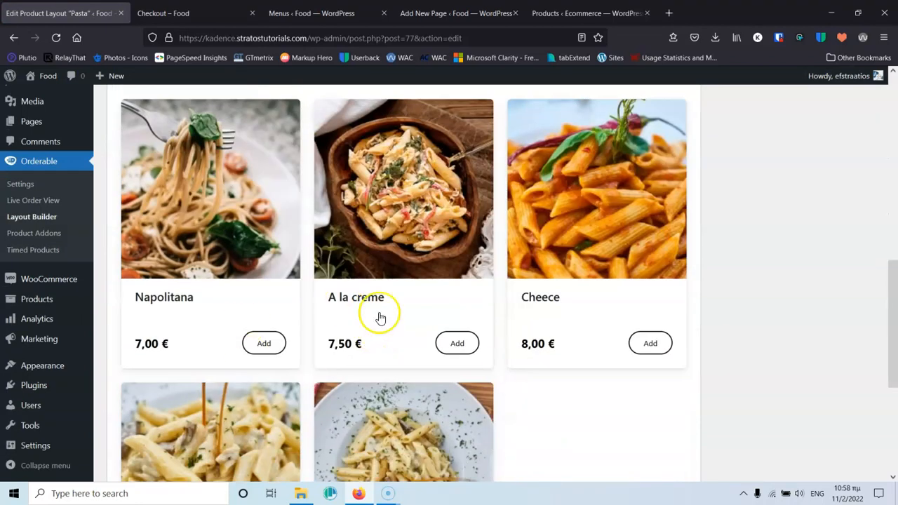
scroll(379, 318, "up", 4)
scroll(357, 361, "down", 4)
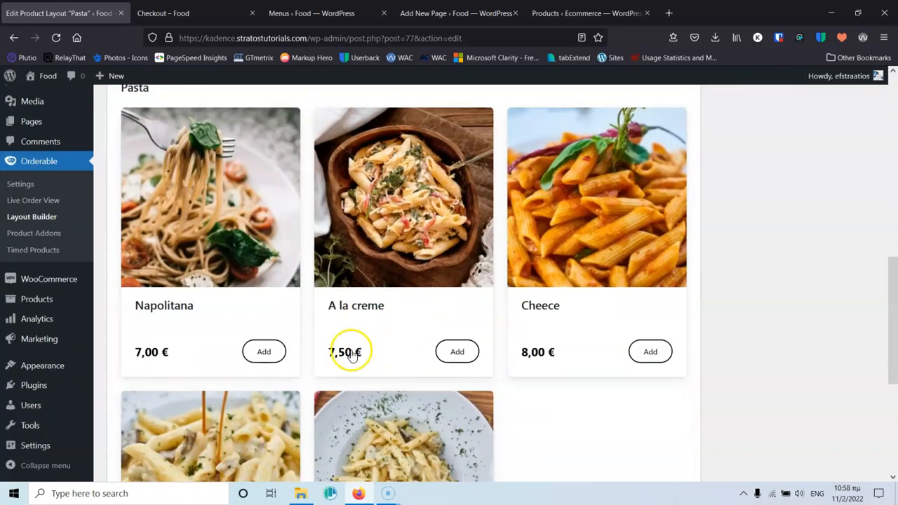
scroll(367, 312, "up", 5)
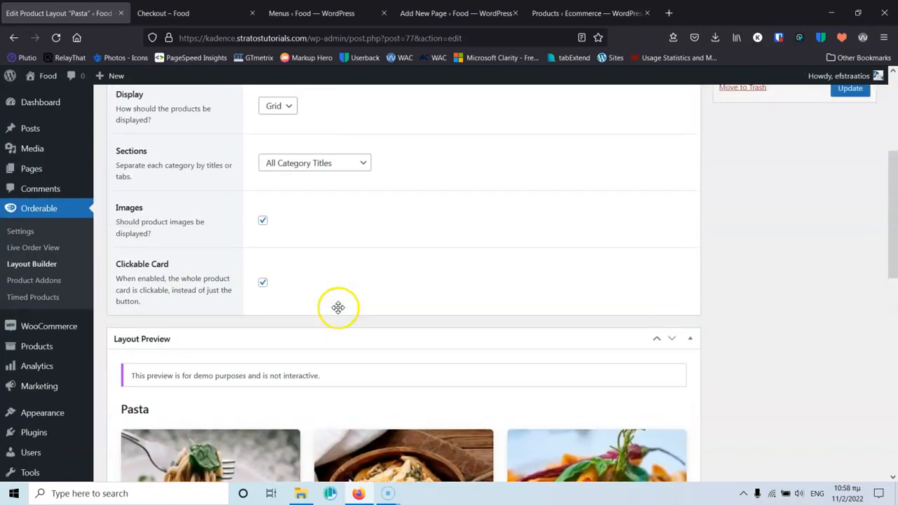
Add the Pizza category to the Pasta layout and review both category sections in the preview
scroll(338, 307, "up", 3)
left_click(284, 153)
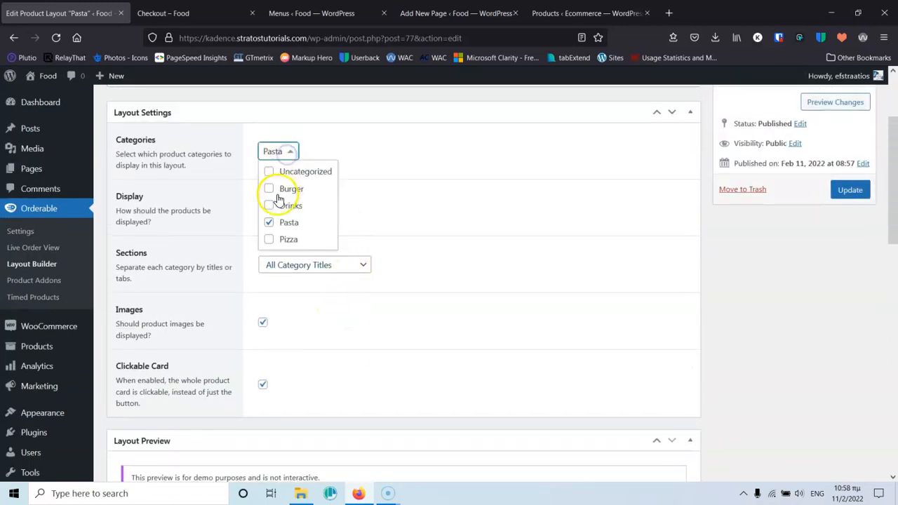
left_click(271, 241)
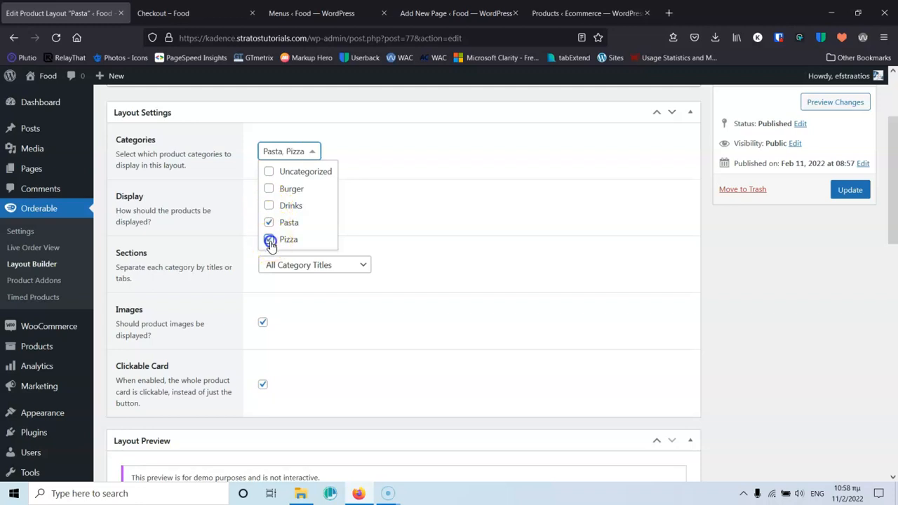
left_click(479, 221)
scroll(476, 219, "down", 5)
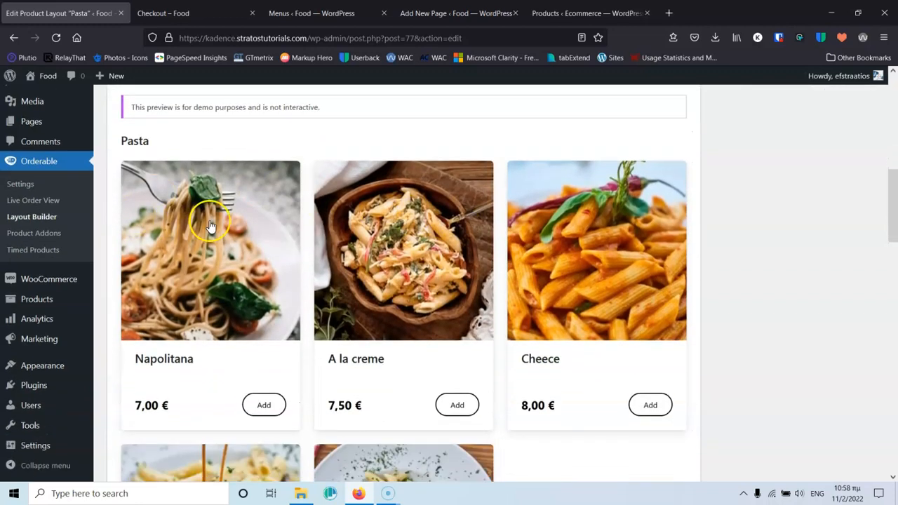
scroll(209, 226, "down", 7)
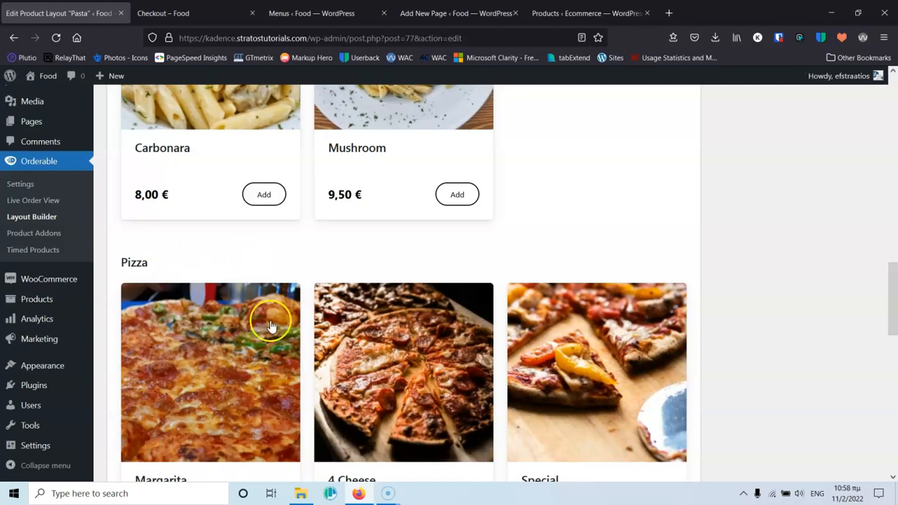
scroll(272, 325, "up", 9)
scroll(274, 326, "down", 4)
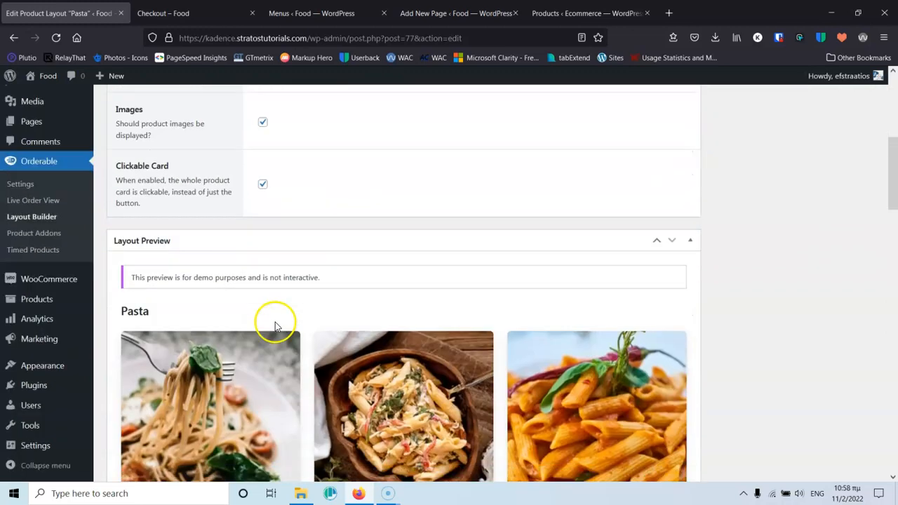
Examine the Pasta layout's settings and its Pasta and Pizza sections in the layout preview
scroll(274, 325, "down", 5)
scroll(275, 311, "up", 4)
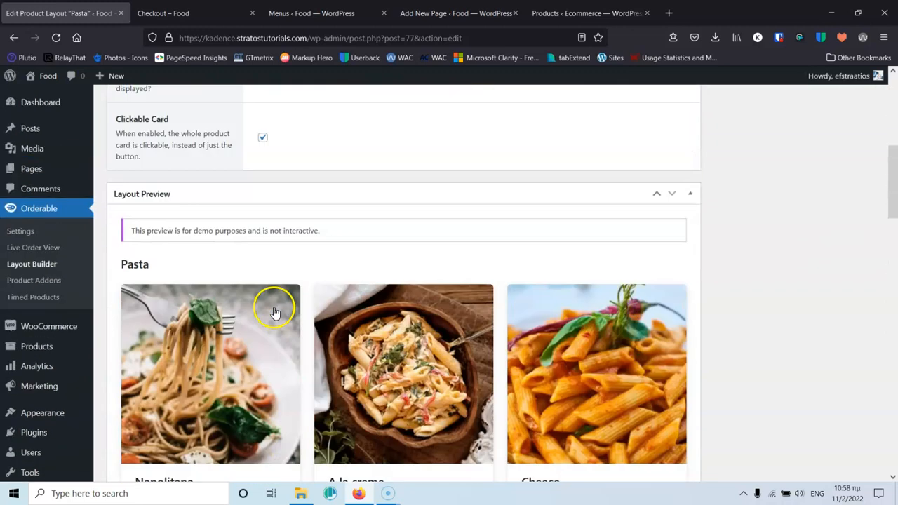
scroll(343, 232, "up", 4)
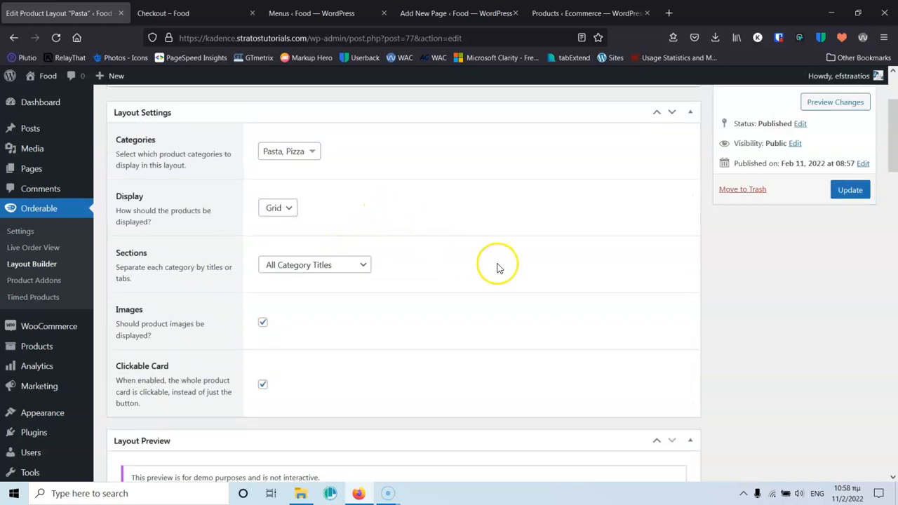
scroll(496, 268, "down", 8)
scroll(496, 268, "down", 3)
scroll(497, 268, "up", 7)
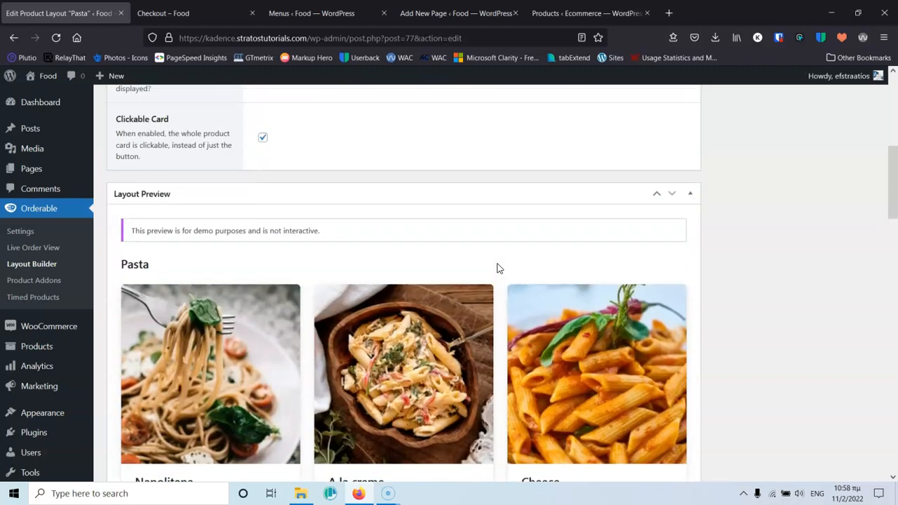
scroll(498, 268, "up", 4)
scroll(478, 252, "down", 1)
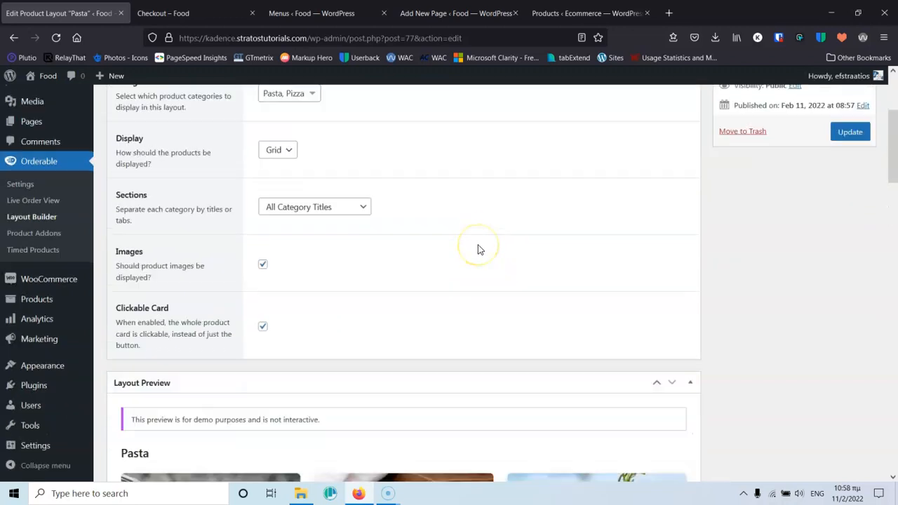
scroll(478, 250, "up", 3)
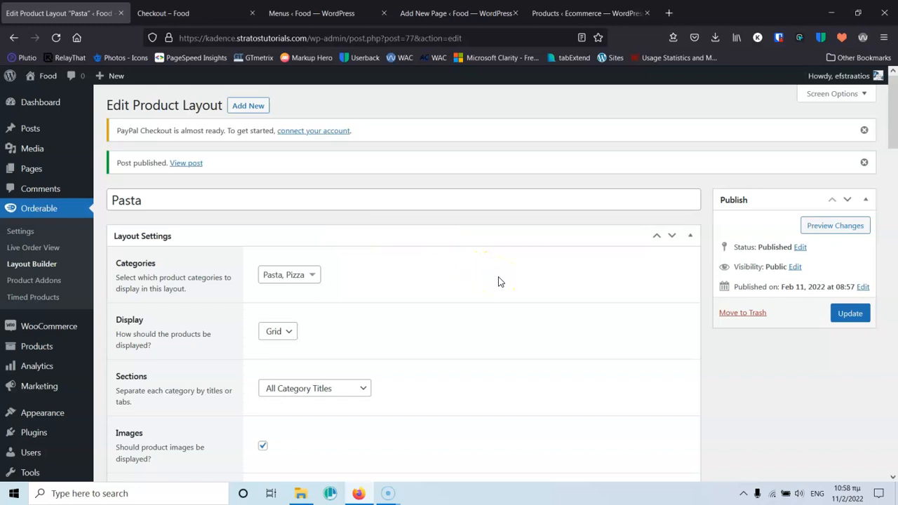
Set the layout's sections to Main Category Titles Only and check the product grid in the layout preview
scroll(488, 281, "down", 2)
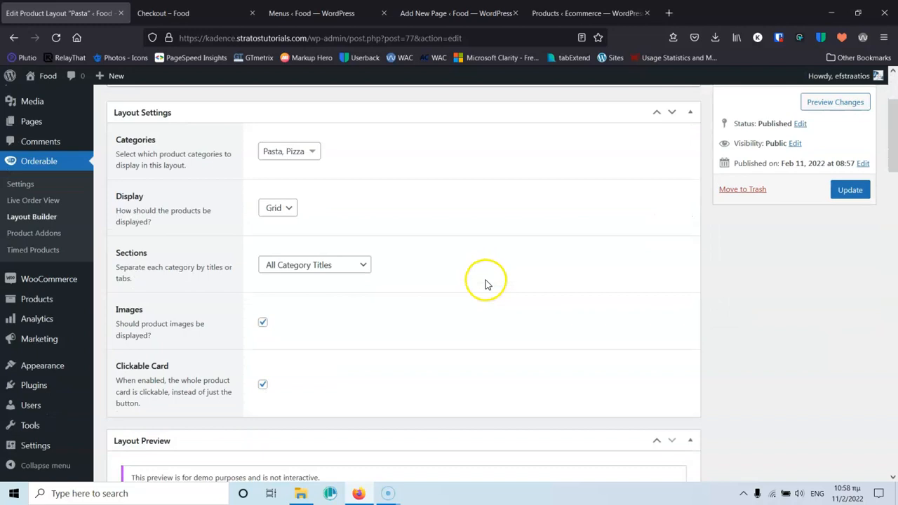
left_click(330, 267)
left_click(314, 317)
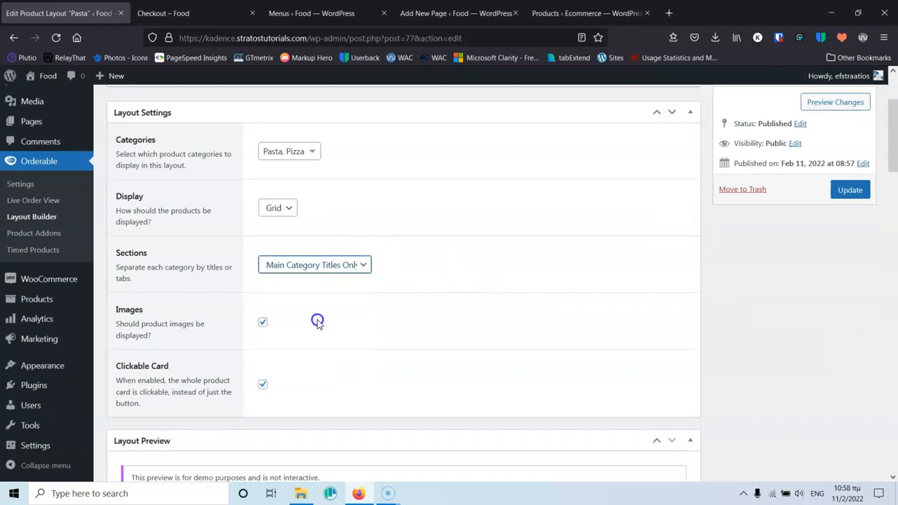
scroll(495, 244, "down", 3)
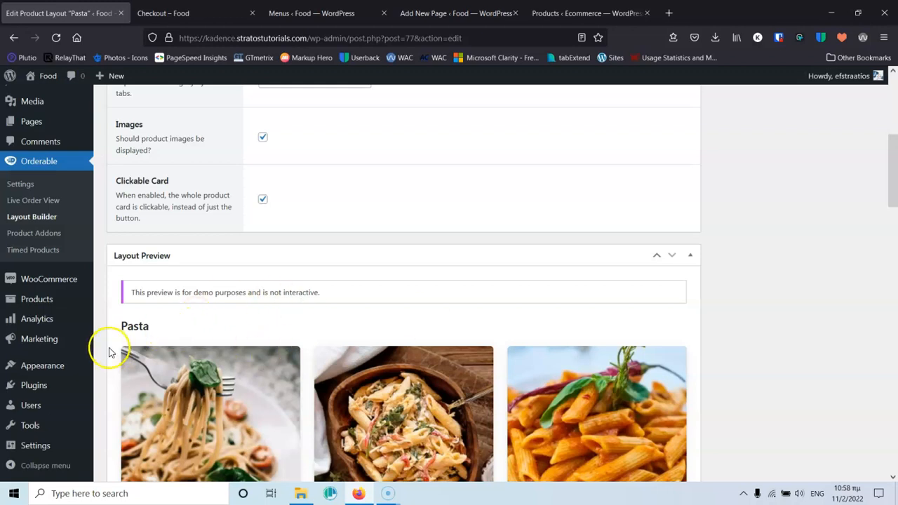
scroll(231, 357, "down", 4)
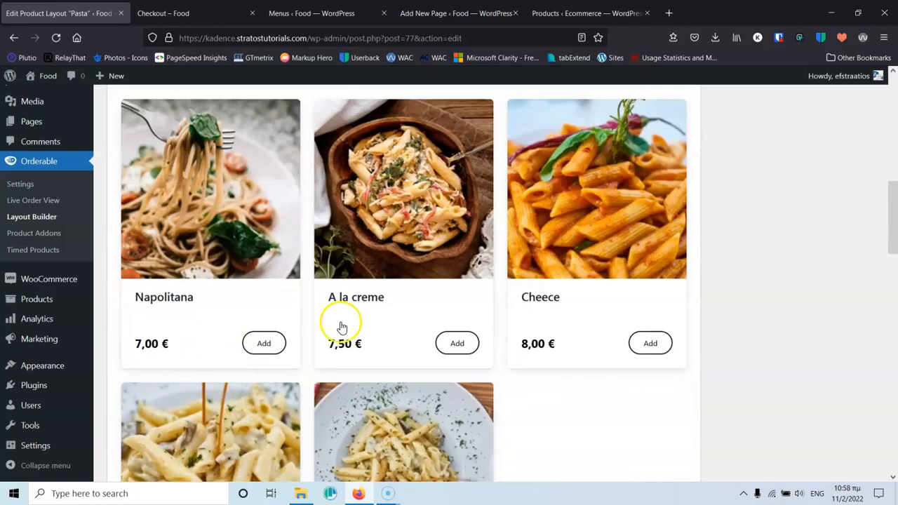
scroll(430, 341, "down", 5)
scroll(429, 340, "up", 14)
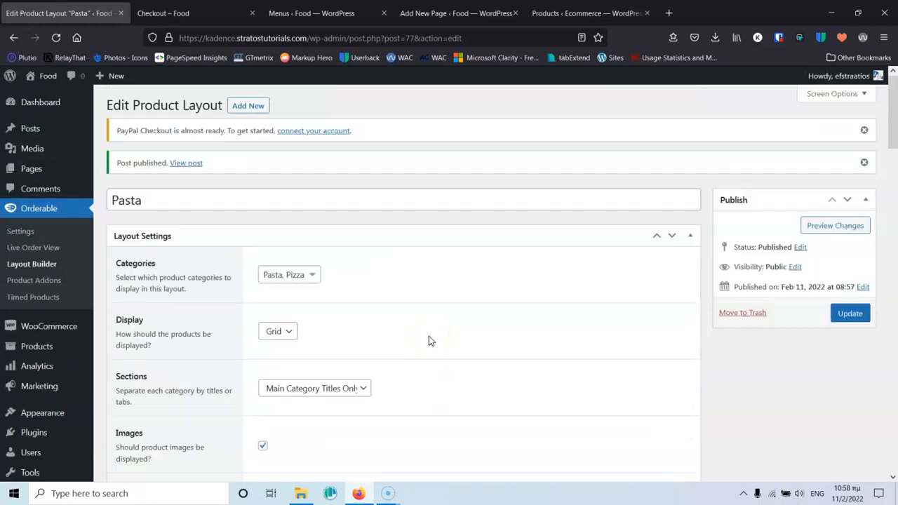
Switch the layout's sections to Subcategory Titles Only and look through the preview
scroll(429, 340, "down", 2)
left_click(326, 264)
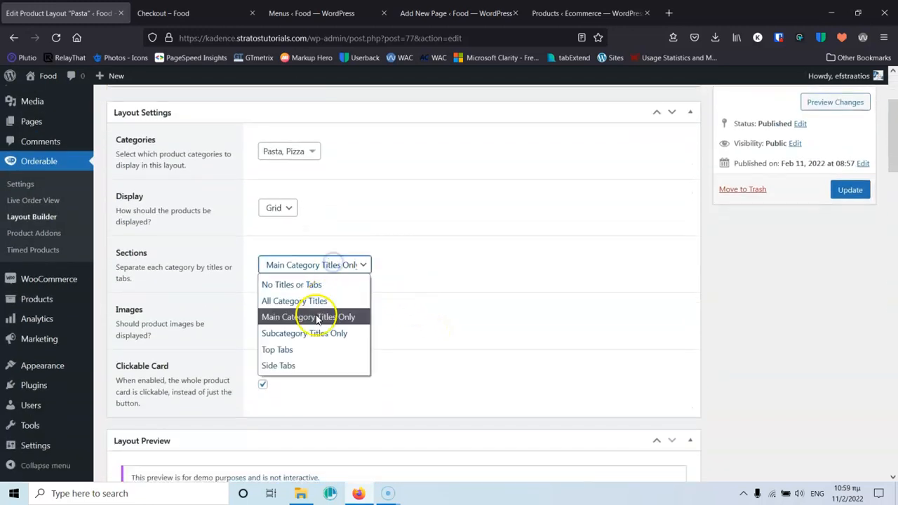
left_click(336, 339)
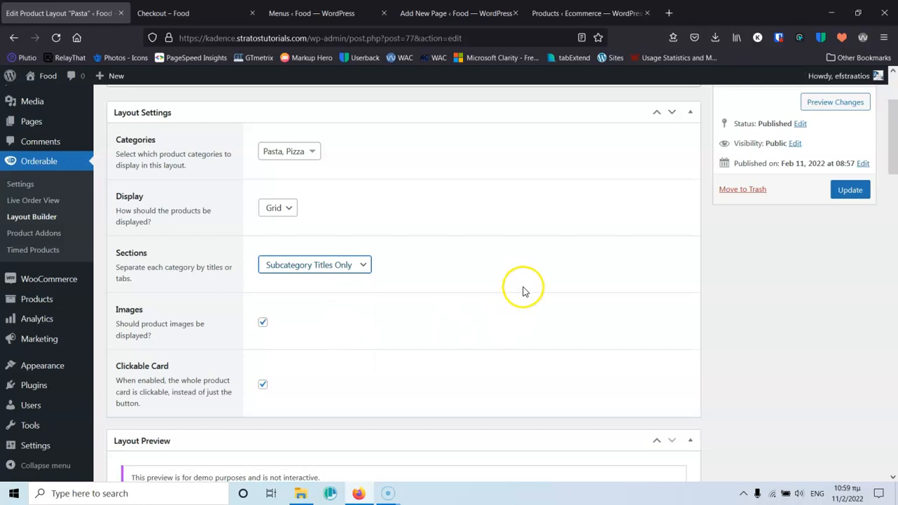
scroll(533, 274, "down", 5)
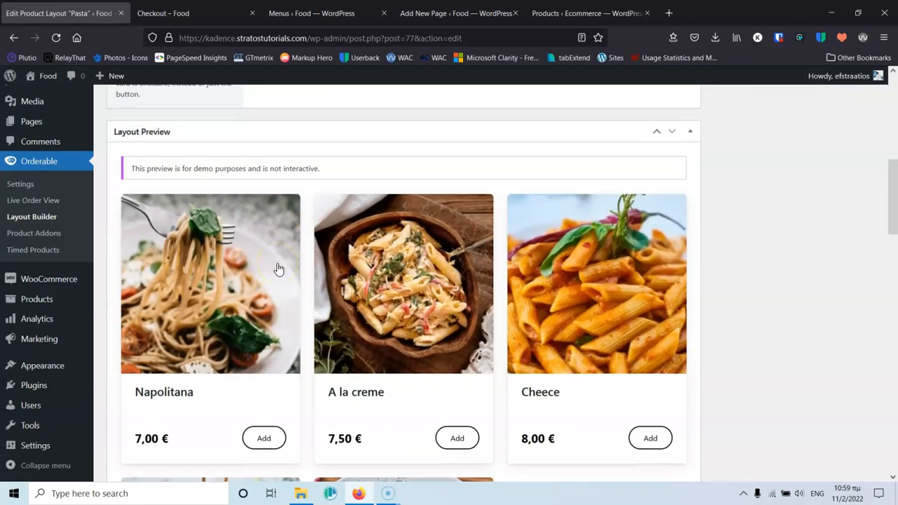
scroll(278, 269, "down", 9)
scroll(275, 264, "up", 14)
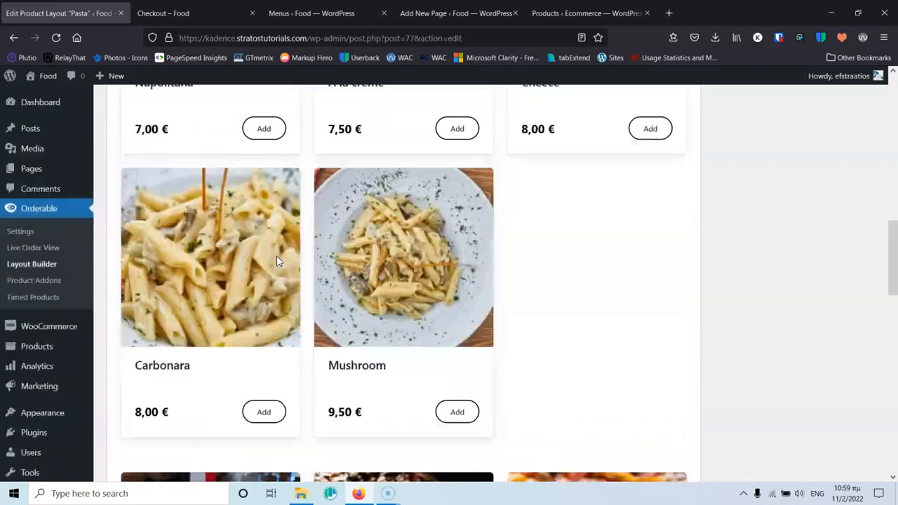
Try Top Tabs as the layout's sections and test the Pizza tab in the preview
left_click(528, 286)
scroll(528, 286, "down", 2)
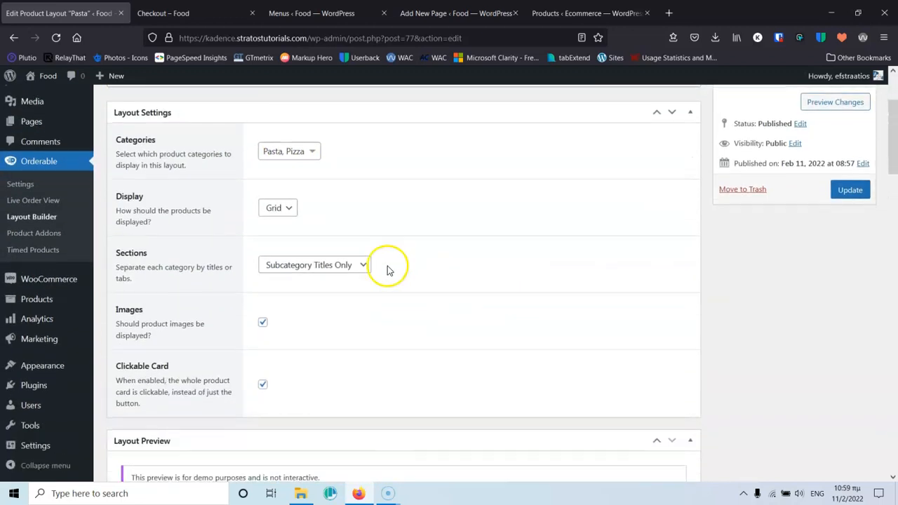
left_click(315, 264)
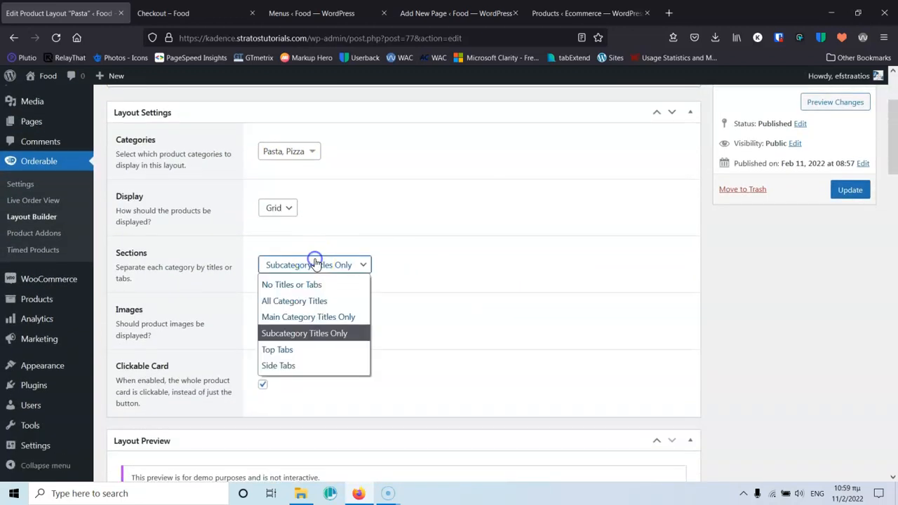
left_click(301, 348)
left_click(471, 258)
scroll(474, 258, "down", 6)
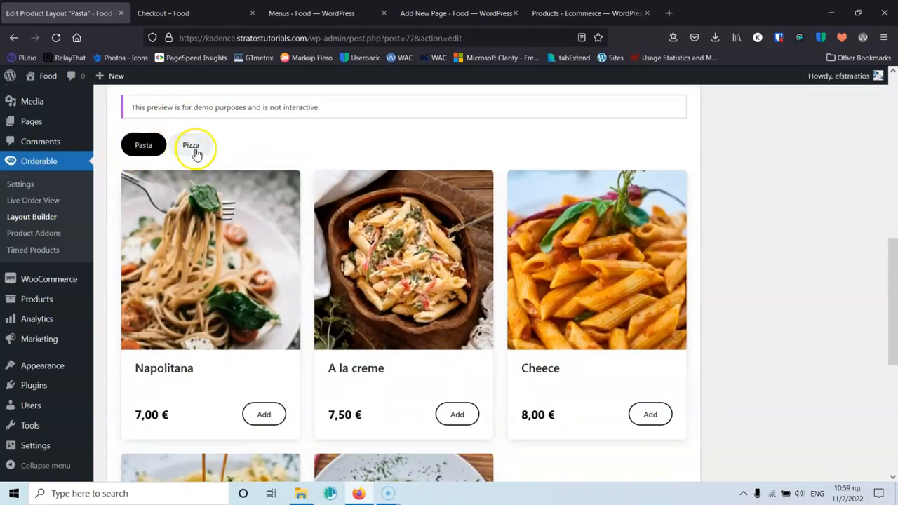
left_click(189, 147)
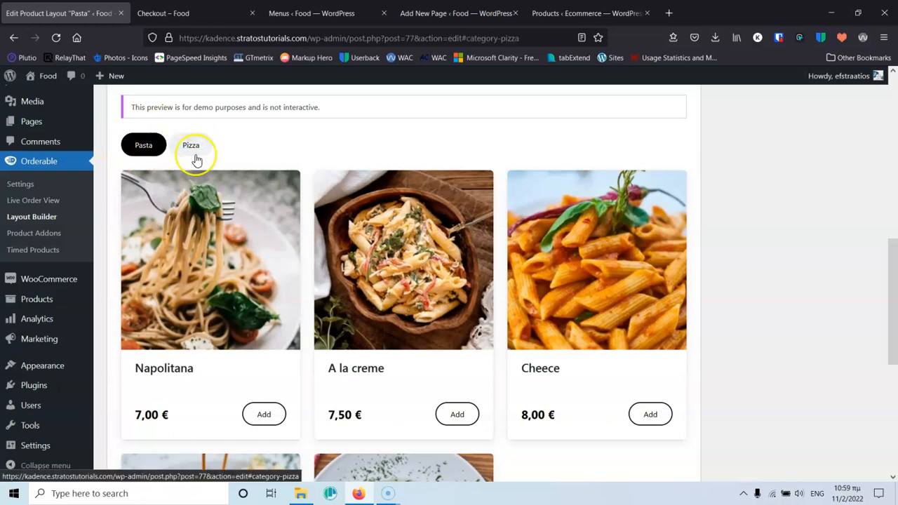
scroll(385, 332, "down", 5)
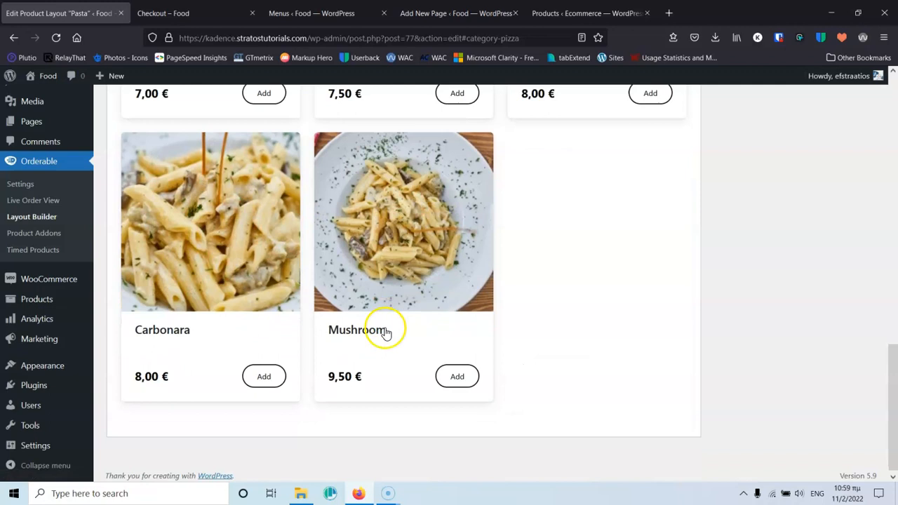
scroll(385, 333, "up", 15)
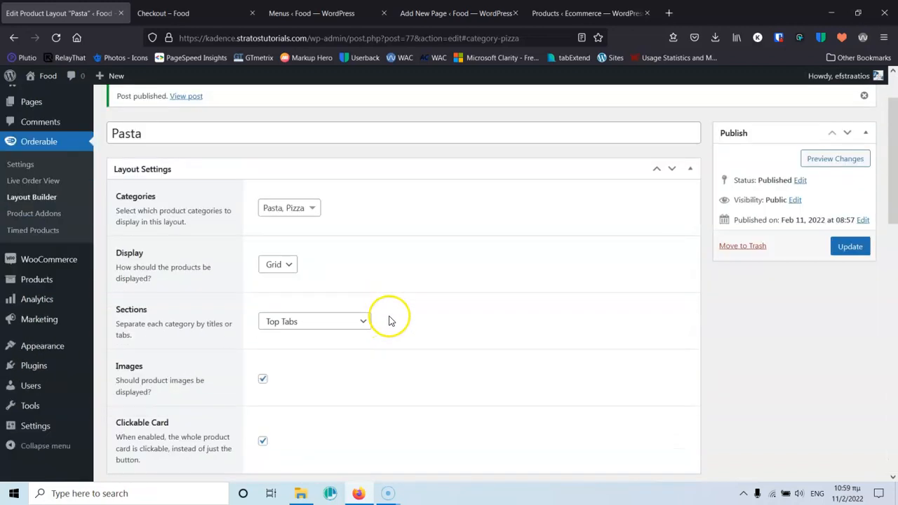
Try Side Tabs as the layout's sections and check how the category tabs look in the preview
scroll(391, 321, "down", 3)
left_click(301, 141)
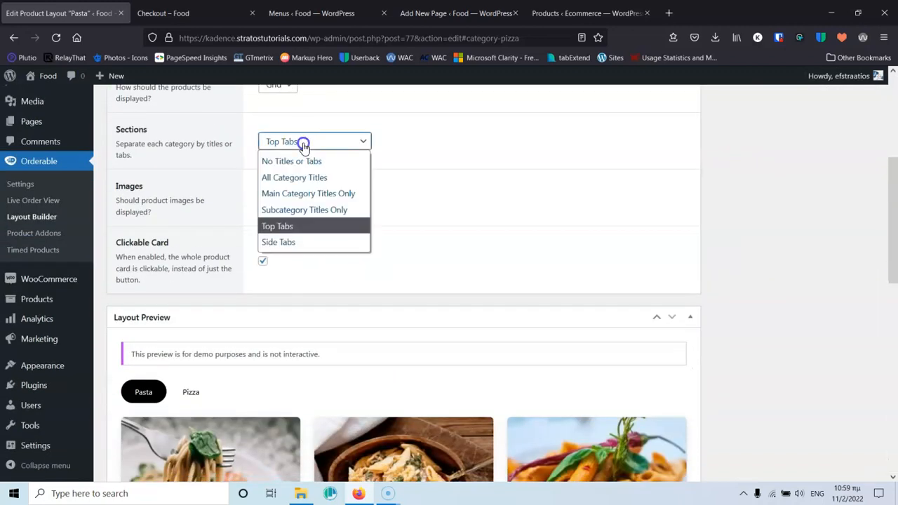
left_click(310, 242)
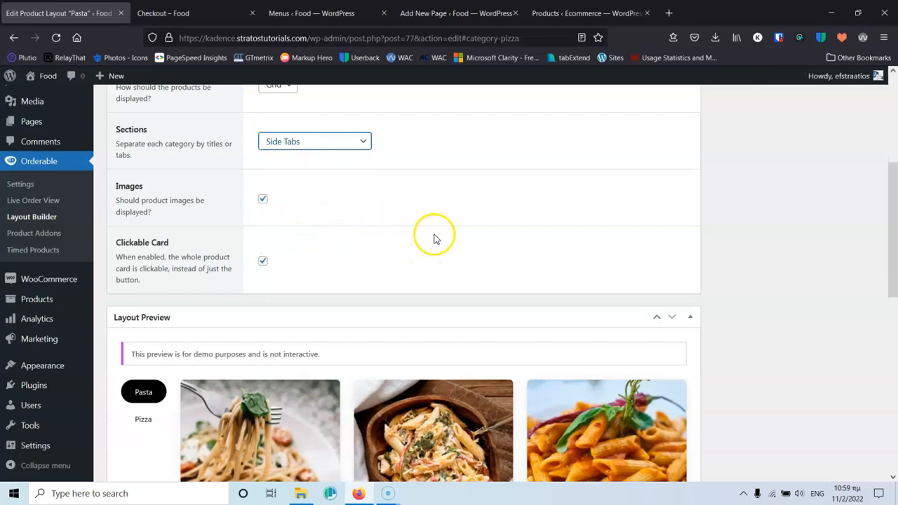
scroll(433, 239, "down", 4)
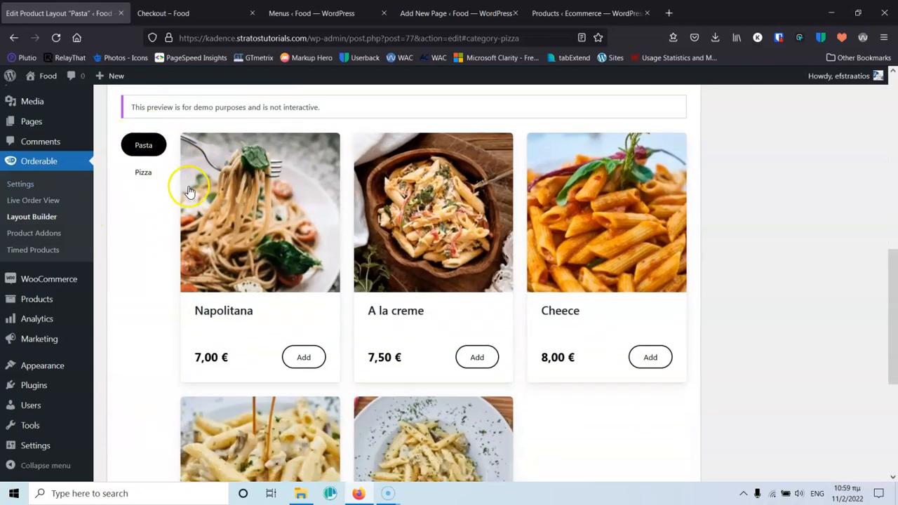
scroll(186, 199, "up", 5)
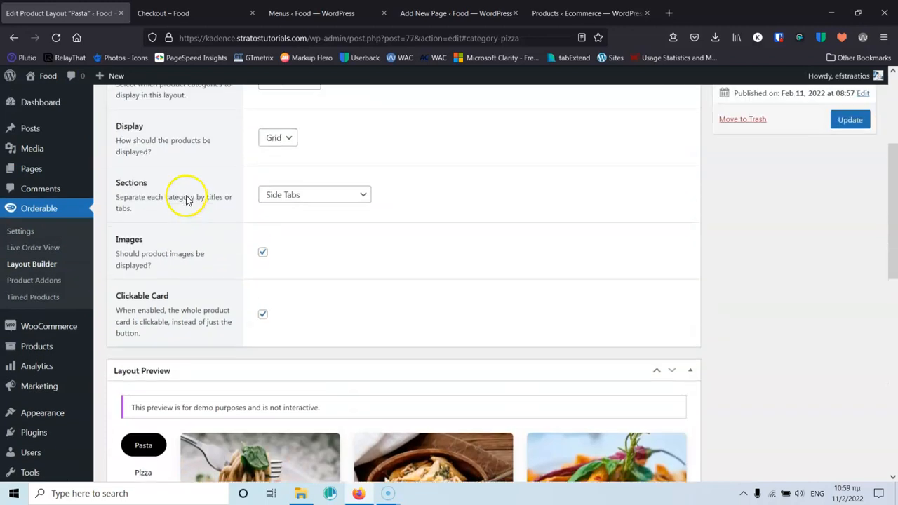
Set the layout's sections to Top Tabs, check the preview and update the Pasta layout
left_click(303, 204)
left_click(303, 285)
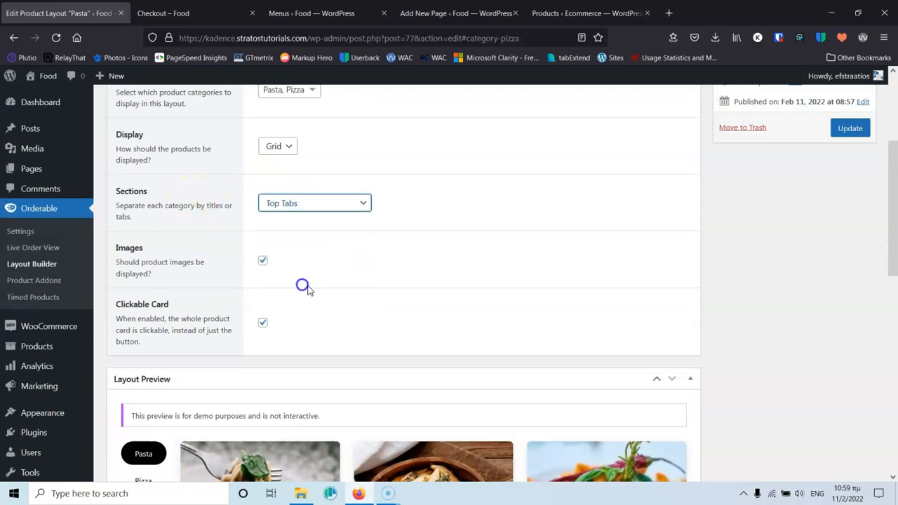
scroll(463, 262, "down", 3)
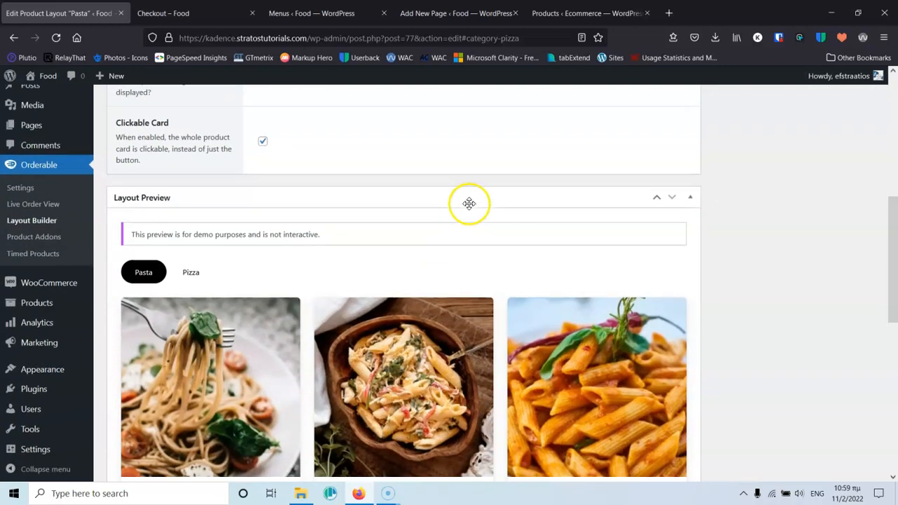
scroll(469, 204, "up", 3)
left_click(858, 133)
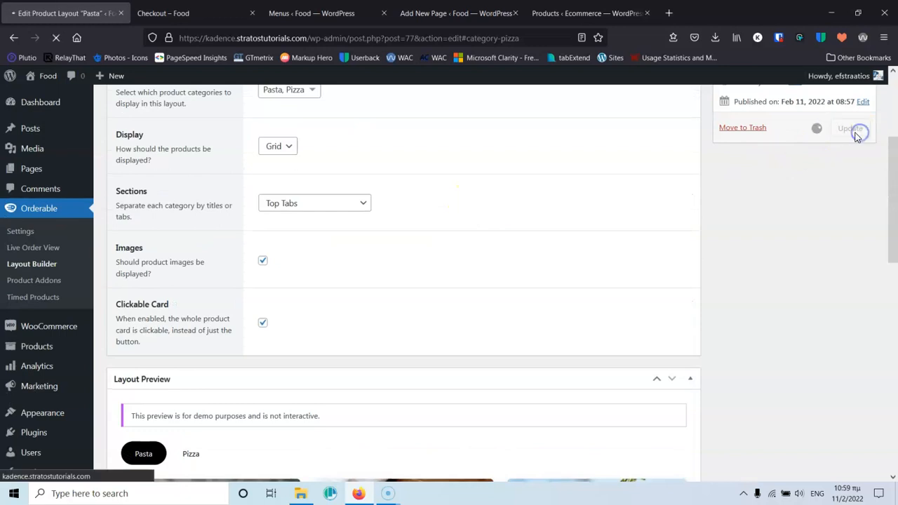
Copy the Pasta layout's shortcode [orderable id="77"] from the product layouts list and return to the Order Now page editor
left_click(32, 265)
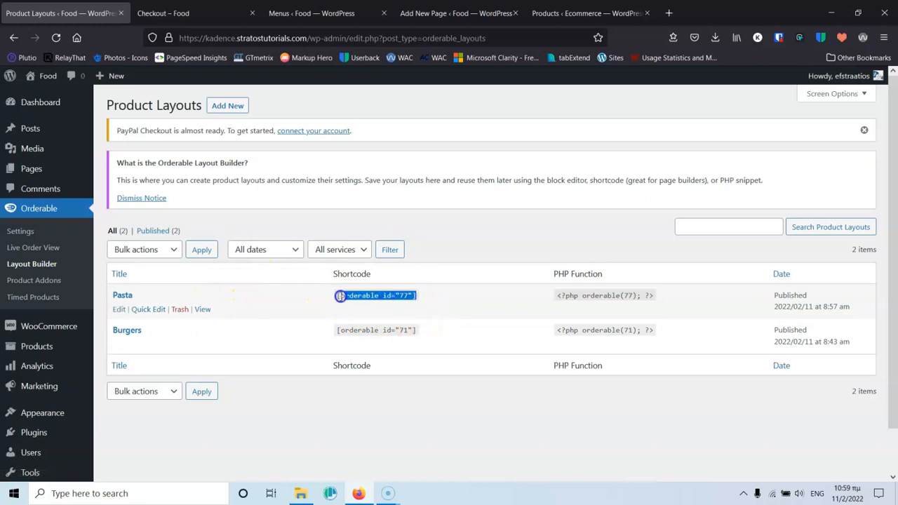
left_click(196, 8)
left_click(319, 11)
left_click(411, 11)
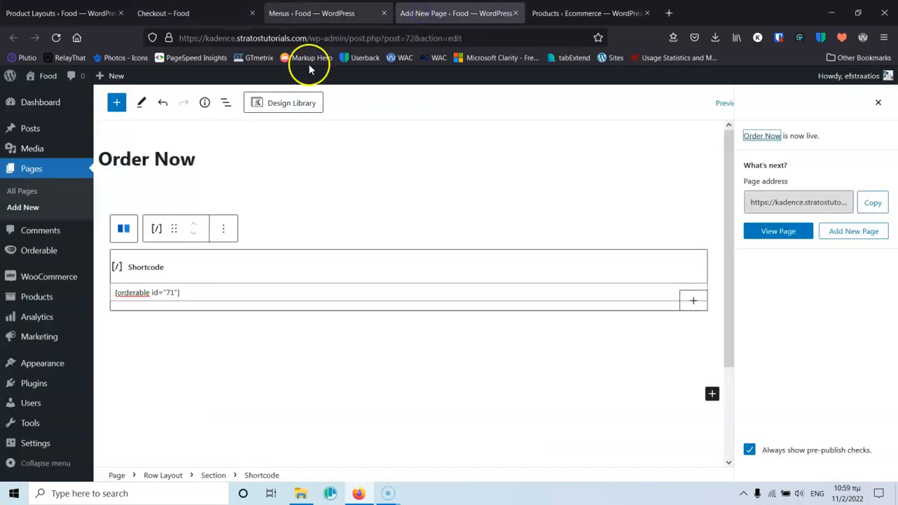
Duplicate the shortcode block on the Order Now page, replace the copy's content with [orderable id="77"] and update the page
left_click(224, 231)
left_click(255, 313)
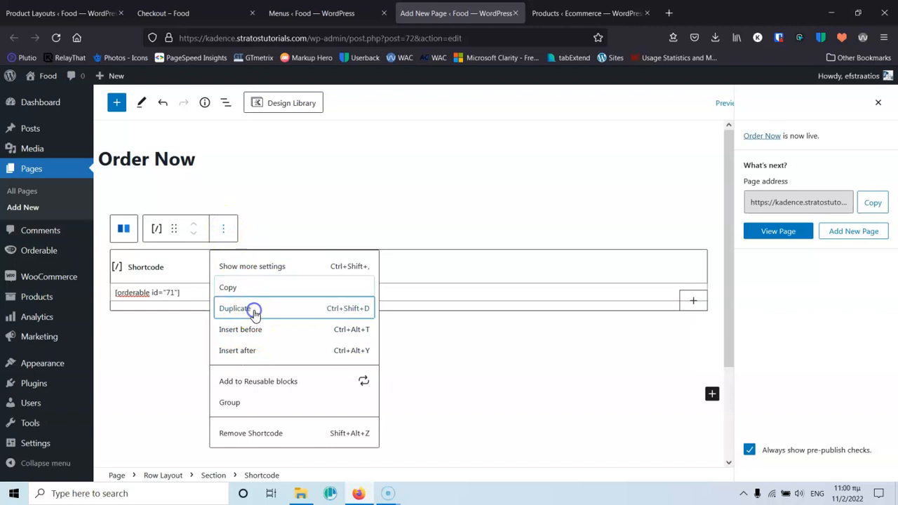
left_click_drag(225, 354, 77, 352)
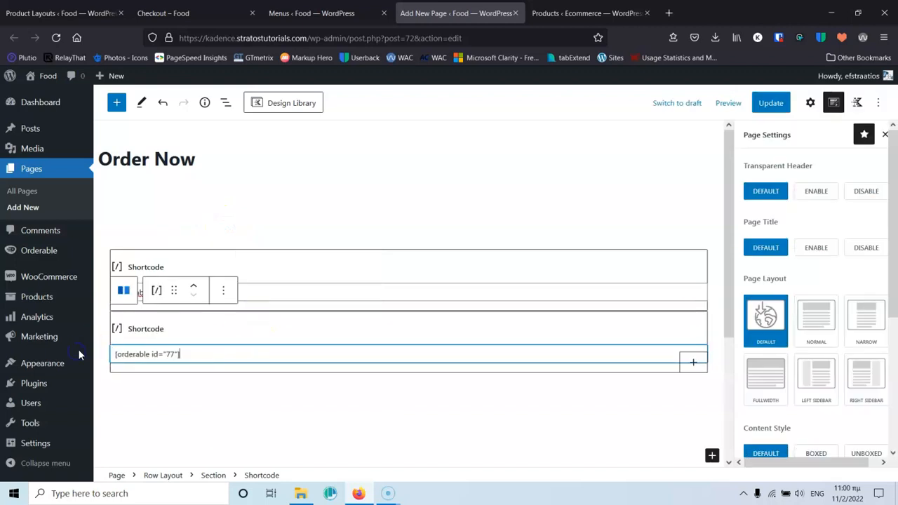
left_click(772, 102)
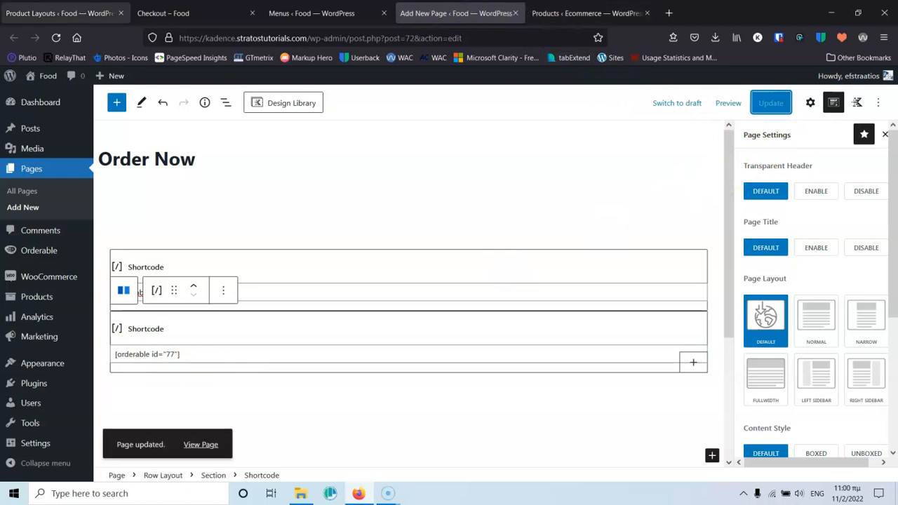
Open the Order Now page on the live site and look through the burger and pasta products
left_click(63, 12)
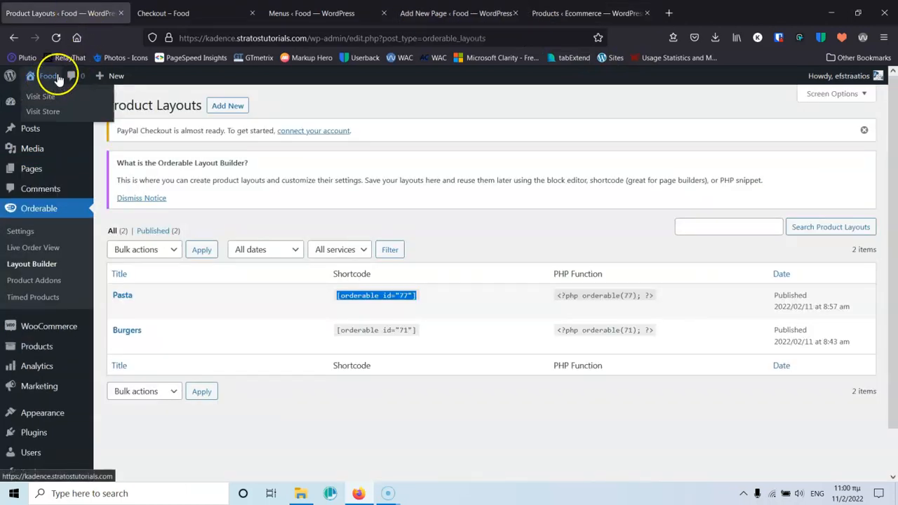
left_click(181, 13)
left_click(729, 115)
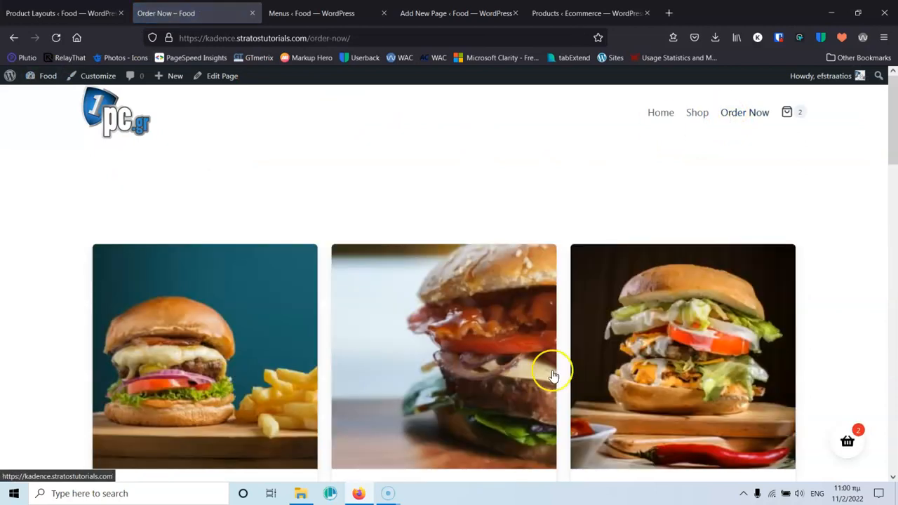
scroll(485, 371, "down", 12)
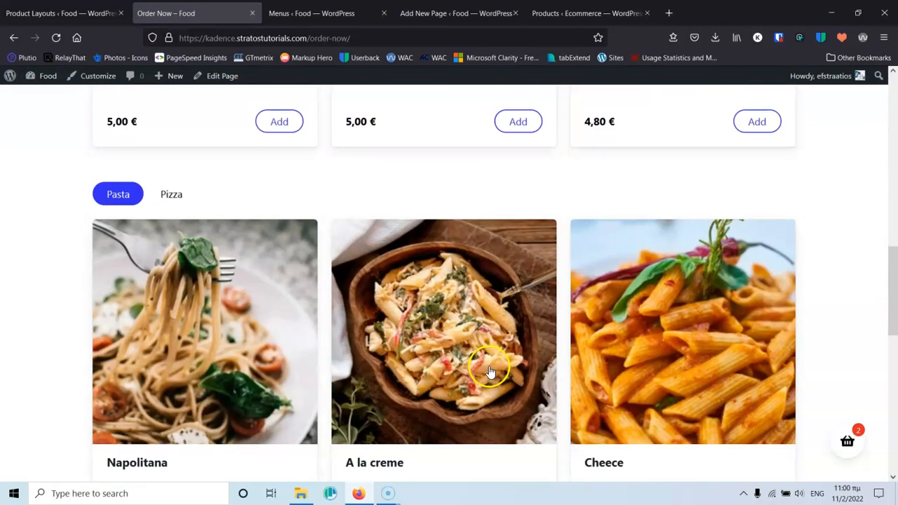
scroll(489, 372, "down", 7)
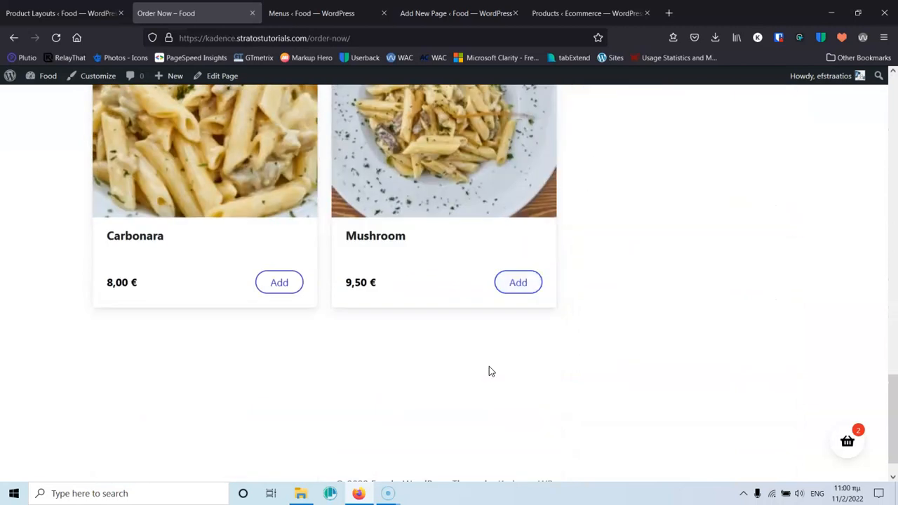
Show the Pizza category on the Order Now page and review its products
scroll(490, 372, "up", 9)
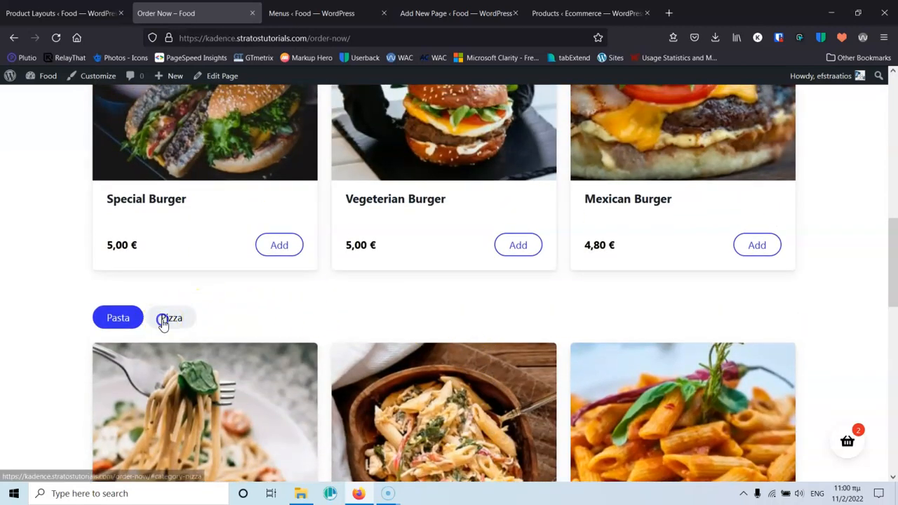
left_click(163, 321)
scroll(108, 316, "down", 4)
scroll(237, 304, "up", 3)
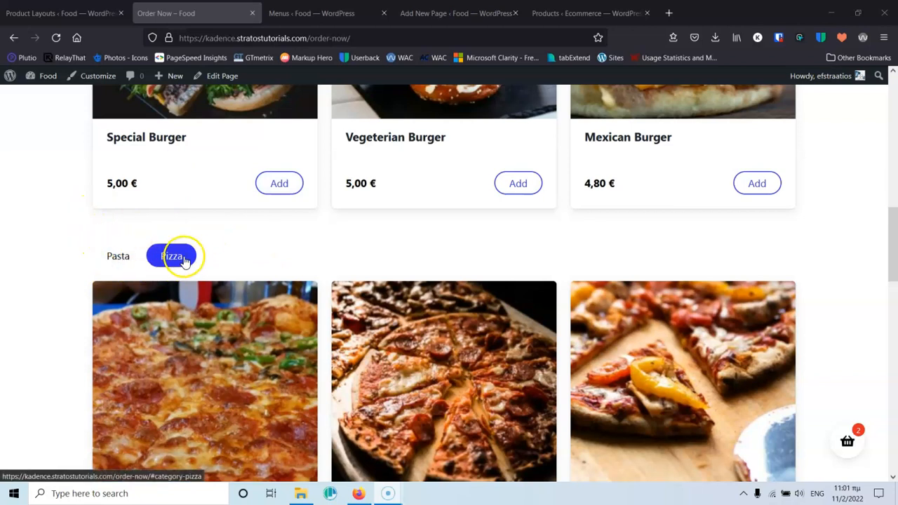
scroll(235, 255, "down", 4)
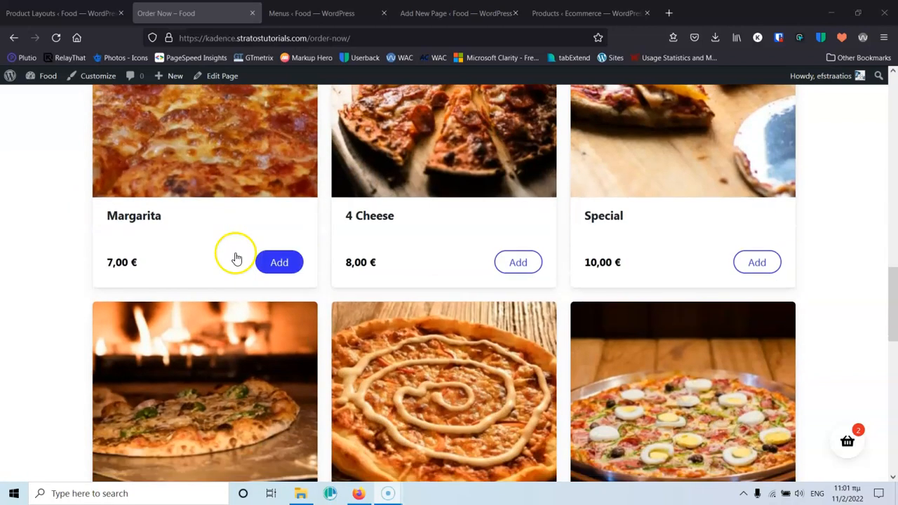
scroll(234, 255, "up", 4)
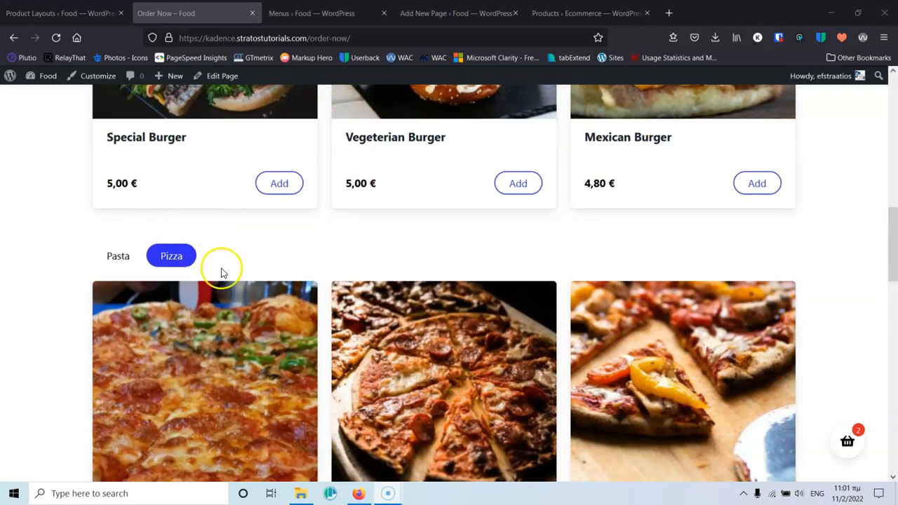
Examine the burger listings, the Pasta and Pizza categories, and the pizza products on the Order Now page
scroll(258, 260, "down", 6)
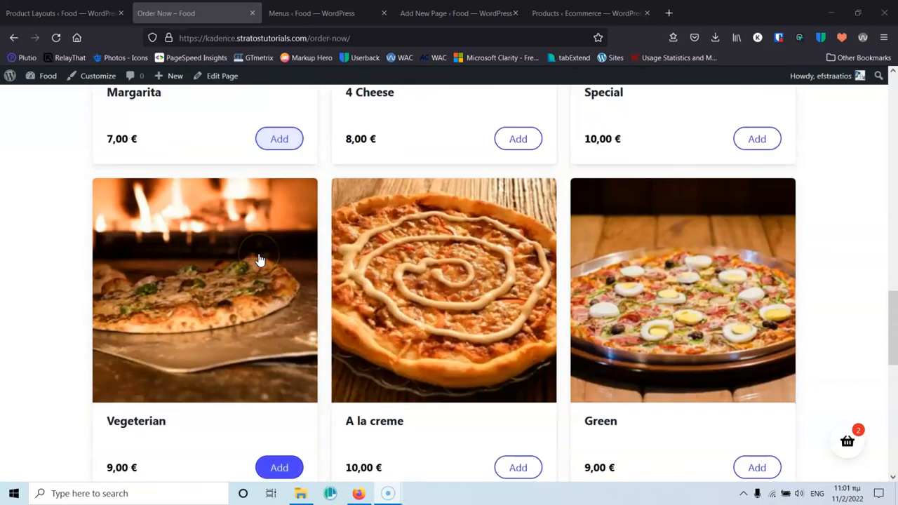
scroll(258, 260, "up", 5)
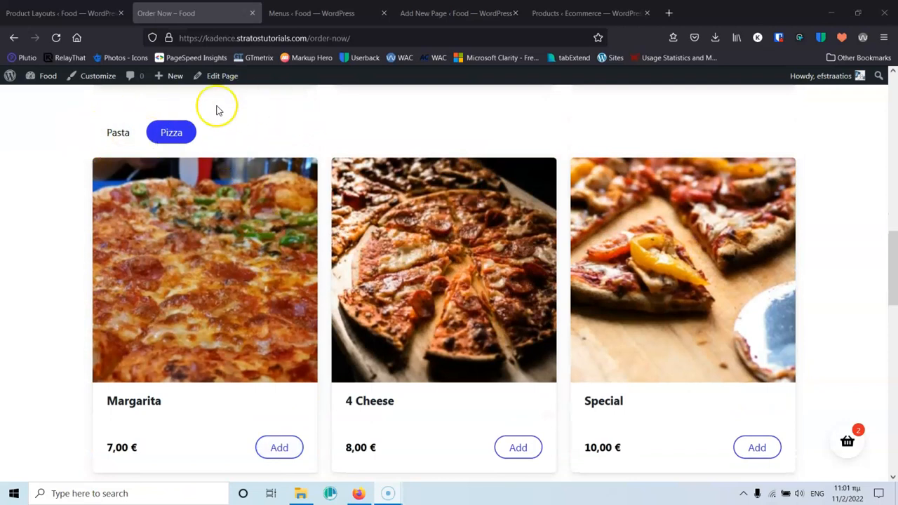
scroll(691, 155, "down", 4)
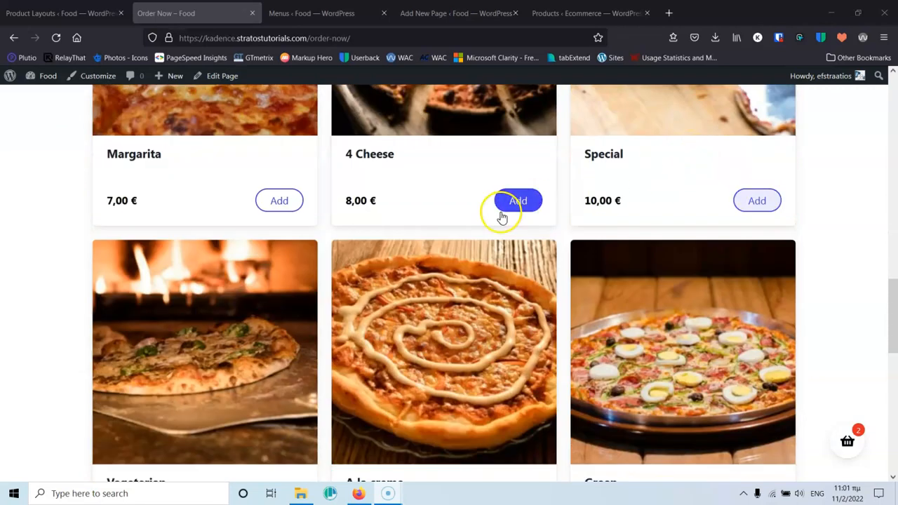
scroll(501, 216, "down", 8)
scroll(502, 218, "up", 8)
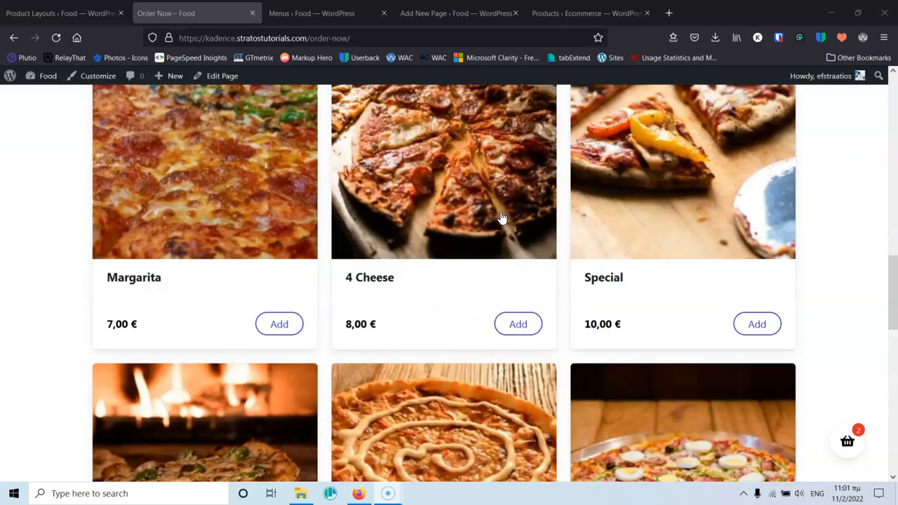
scroll(502, 219, "up", 6)
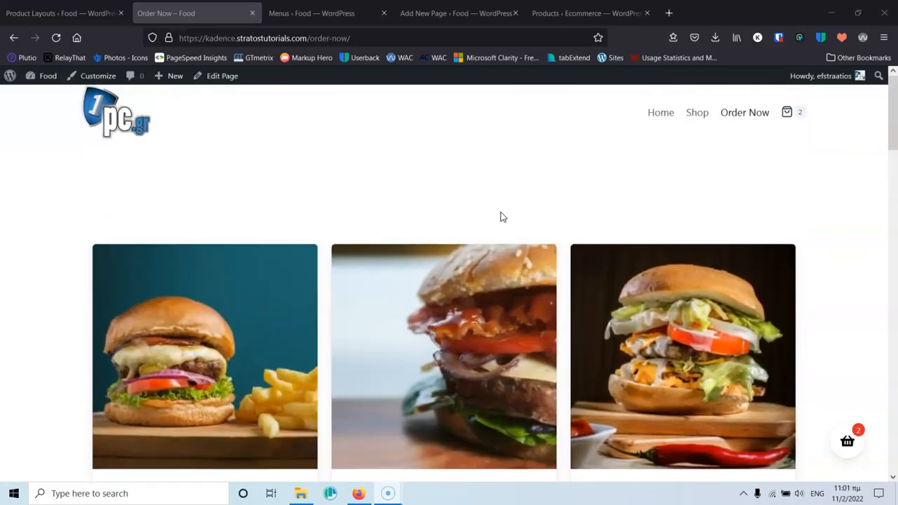
scroll(501, 217, "down", 6)
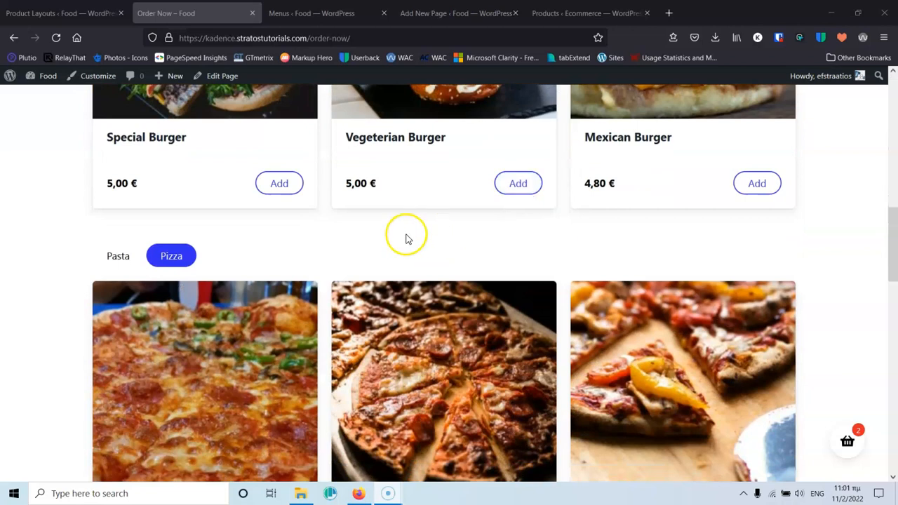
scroll(277, 260, "down", 3)
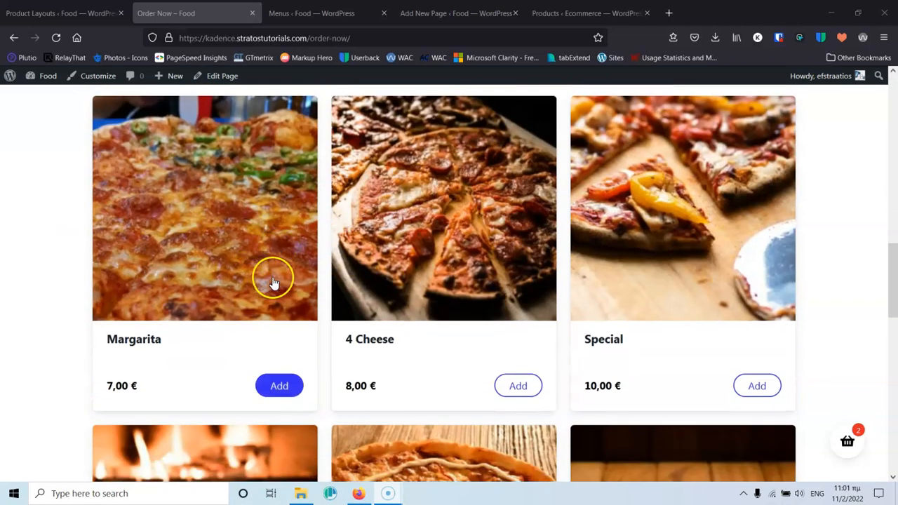
scroll(190, 206, "up", 2)
scroll(190, 206, "down", 6)
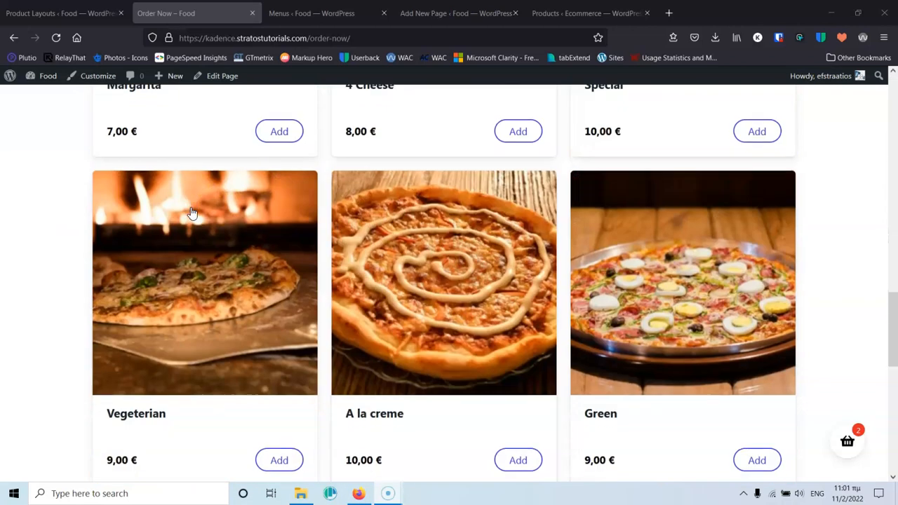
scroll(191, 210, "up", 5)
scroll(190, 211, "up", 5)
left_click(238, 256)
Add the Margarita pizza to the order and proceed to checkout
scroll(239, 257, "down", 4)
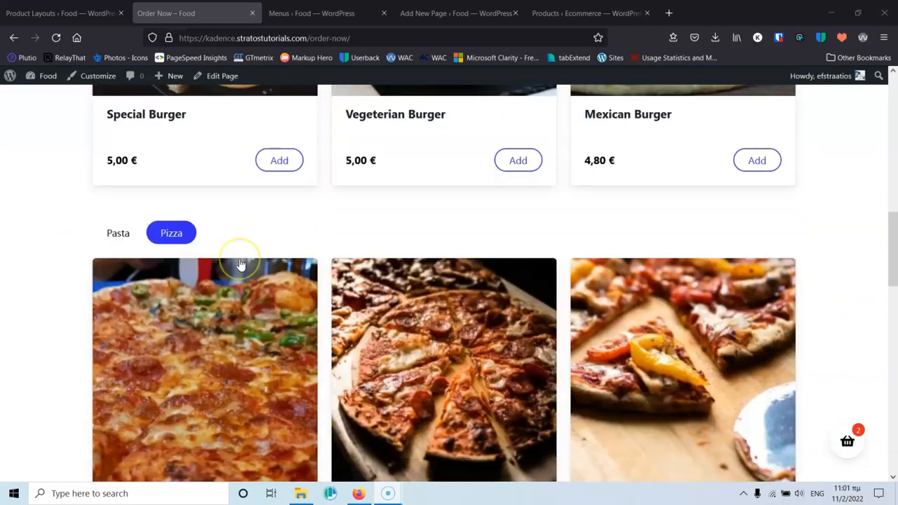
scroll(359, 316, "down", 3)
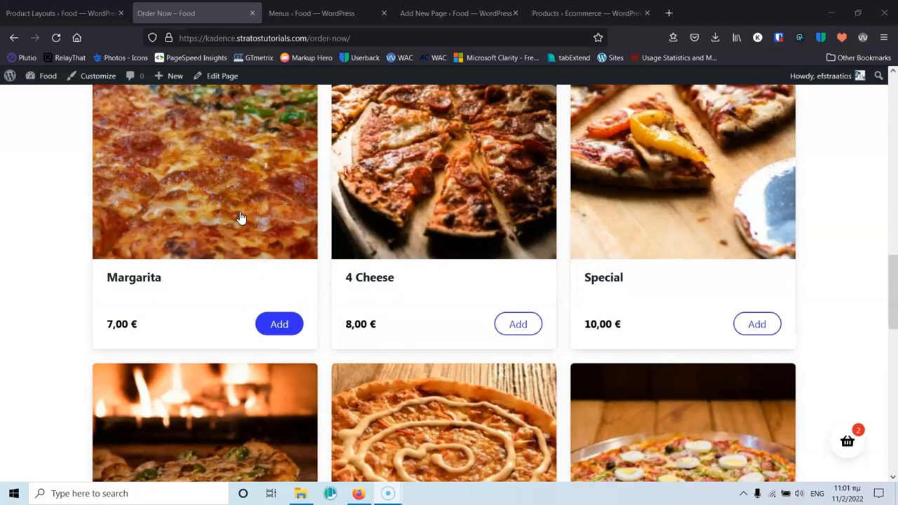
left_click(241, 218)
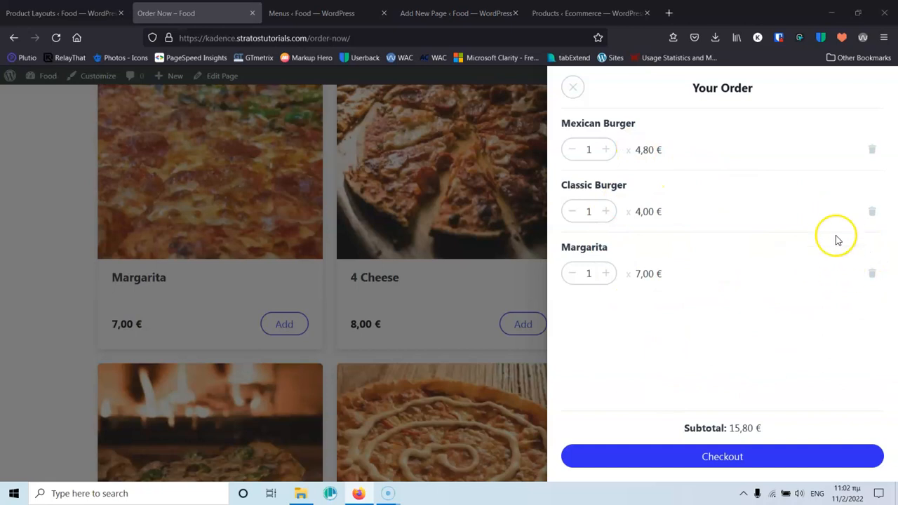
left_click(729, 457)
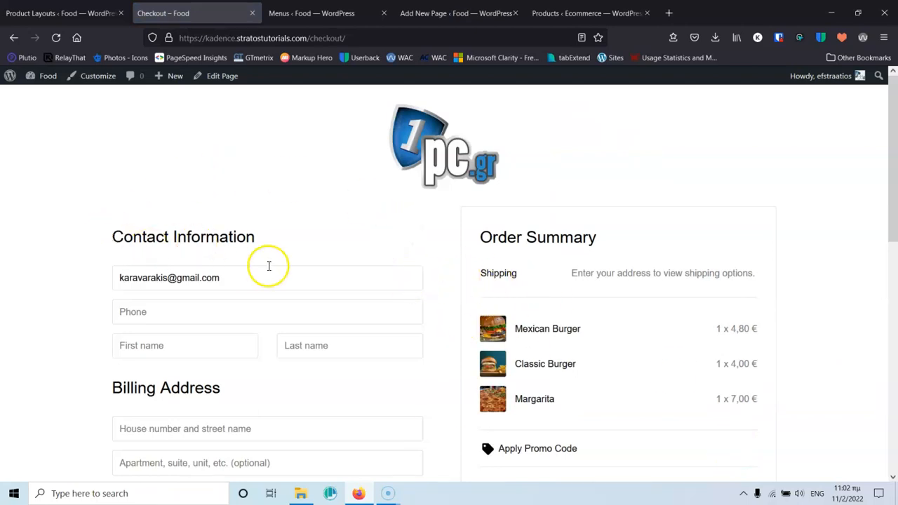
Review the checkout page's contact, billing, delivery and payment sections, the order summary and the tip options
scroll(269, 265, "down", 5)
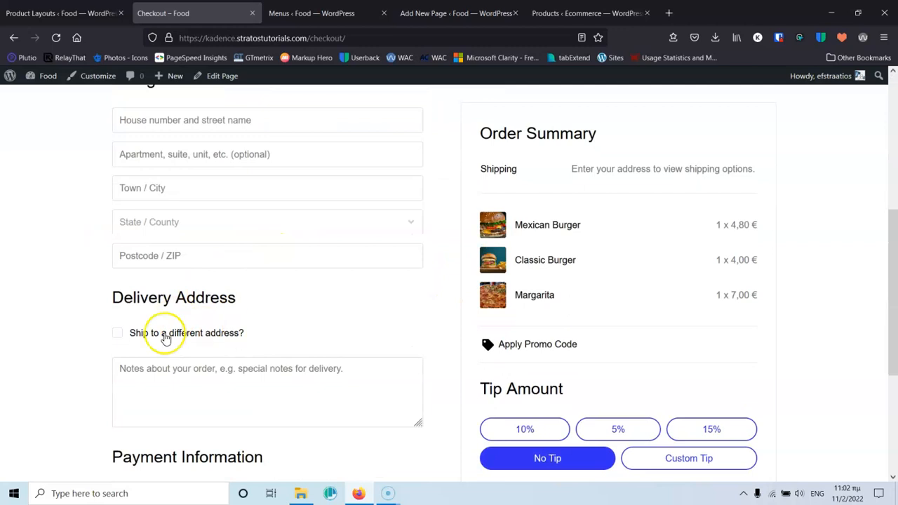
scroll(164, 338, "down", 4)
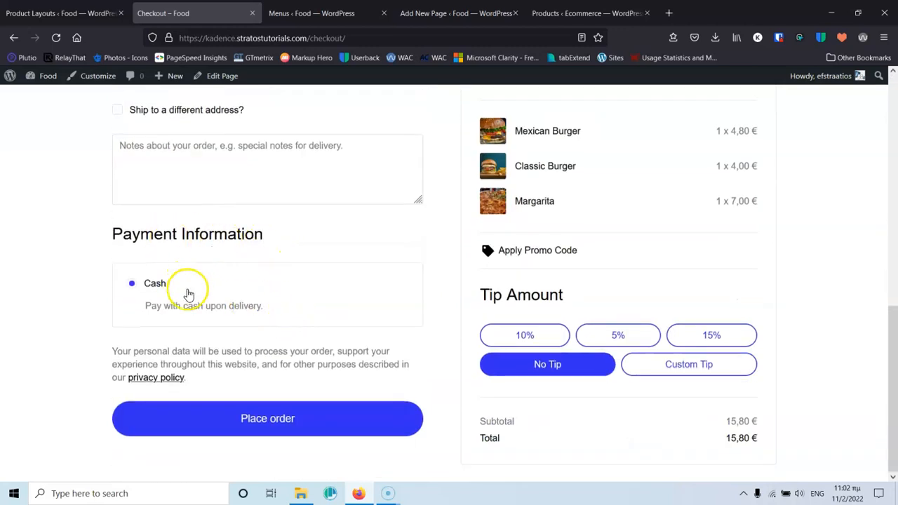
scroll(477, 295, "up", 5)
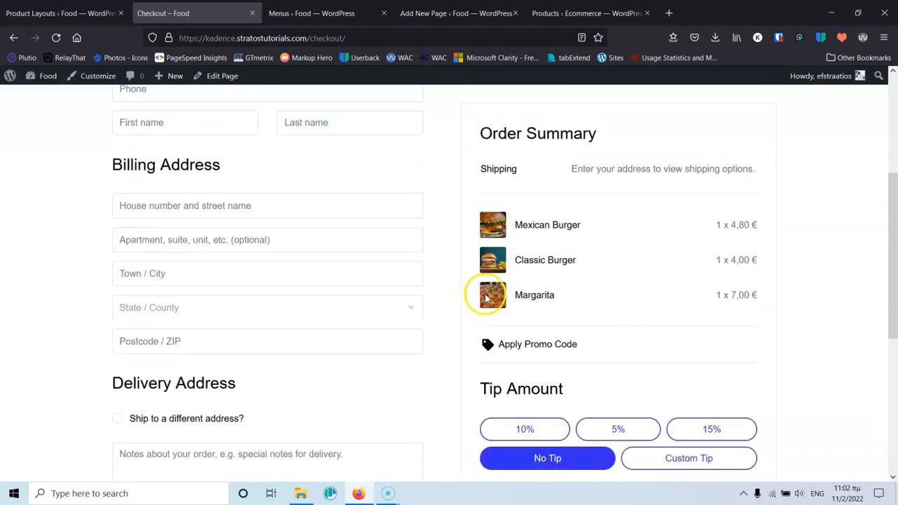
scroll(547, 259, "up", 3)
scroll(599, 216, "down", 3)
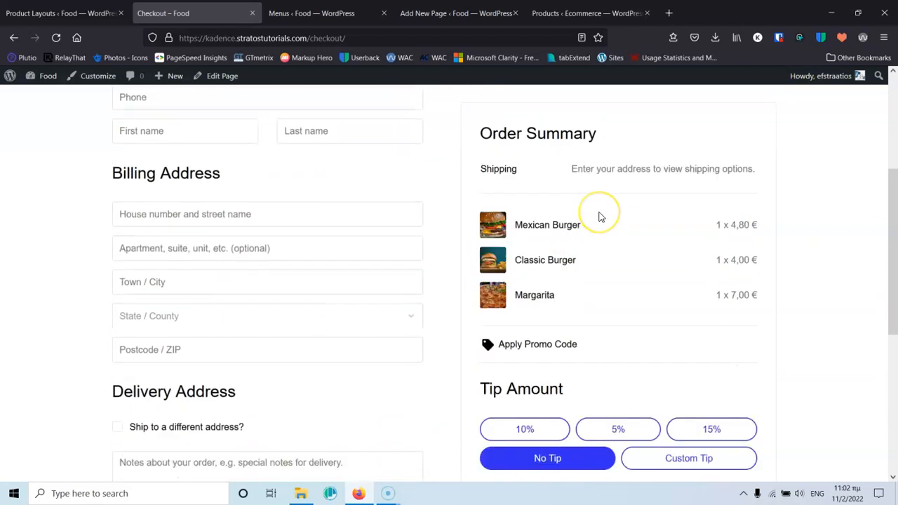
scroll(598, 219, "down", 5)
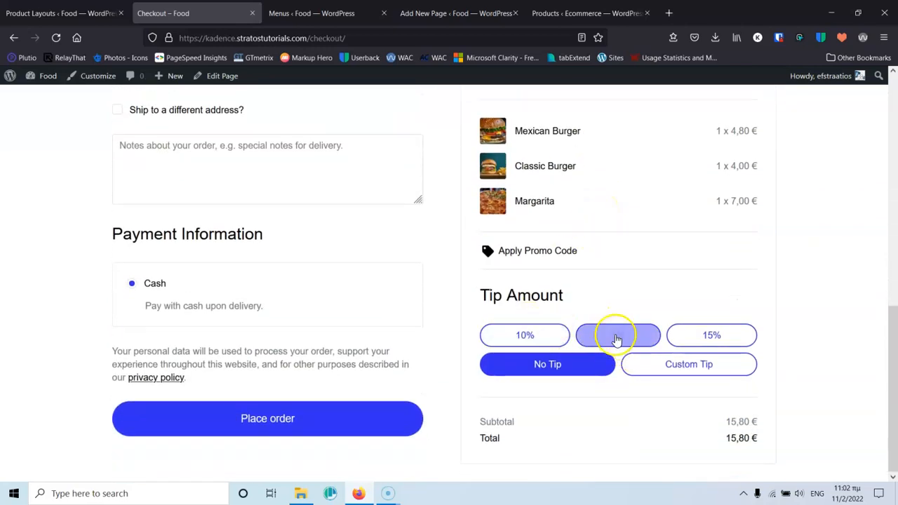
scroll(625, 322, "up", 3)
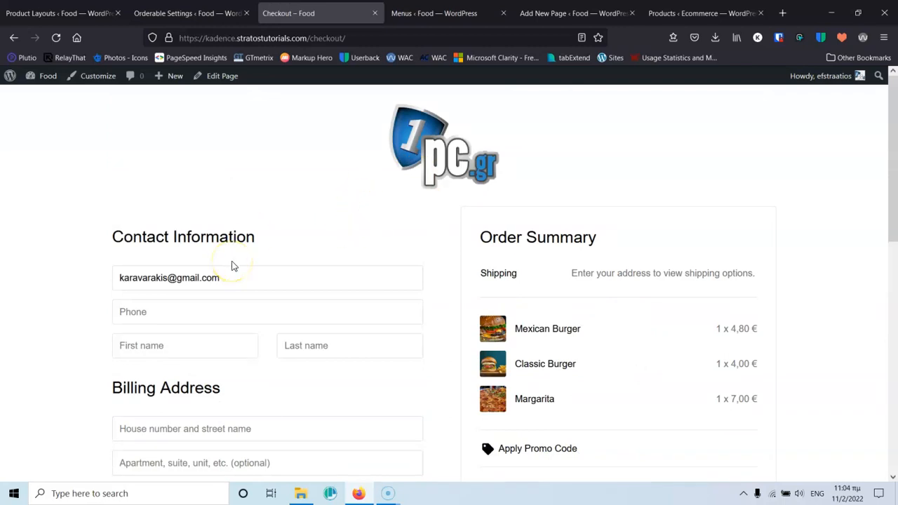
left_click(48, 371)
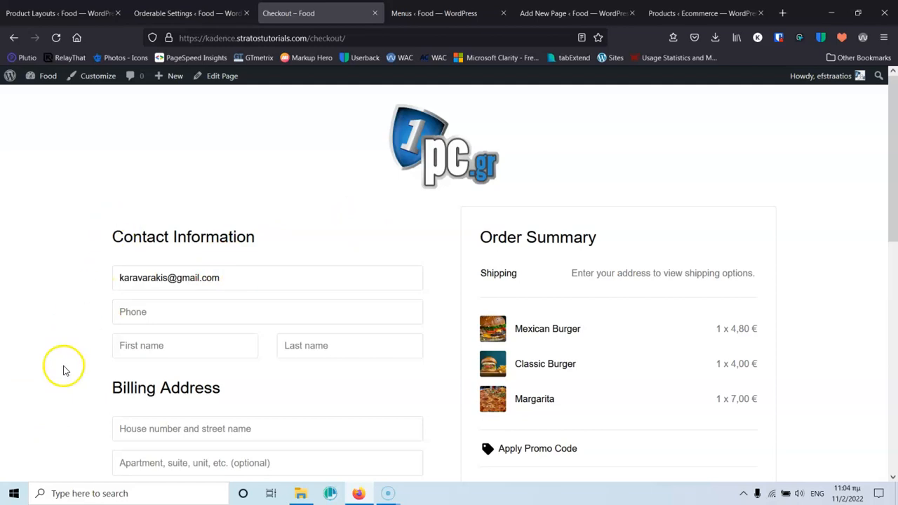
Open the WooCommerce shipping settings in a separate browser tab and edit the Attiki shipping zone
left_click(56, 12)
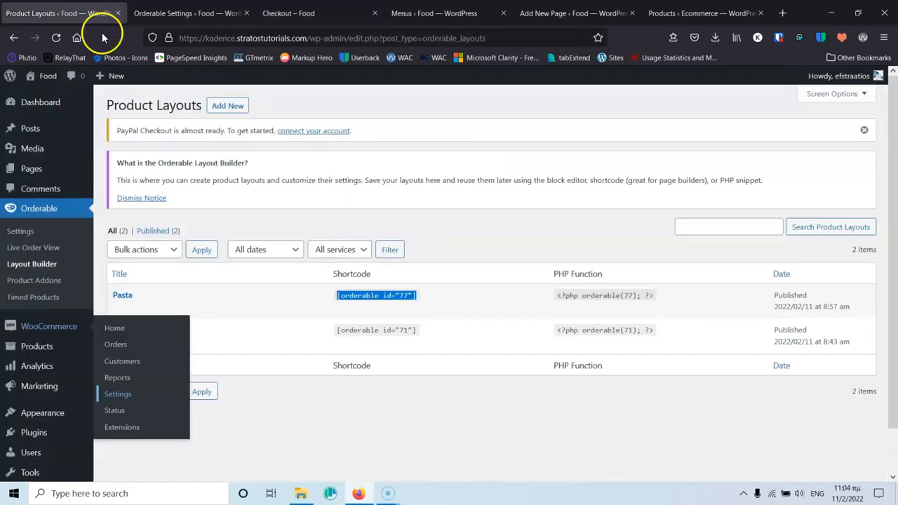
middle_click(115, 396)
left_click(166, 13)
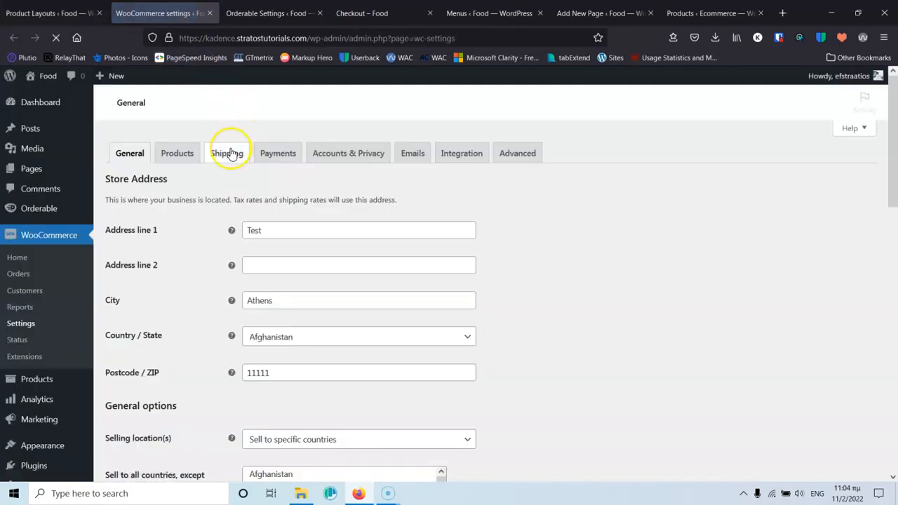
left_click(230, 154)
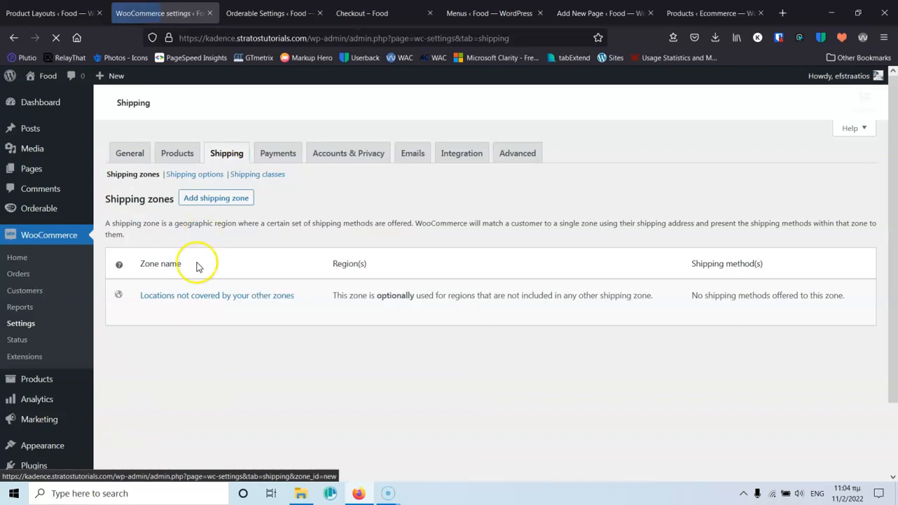
left_click(152, 331)
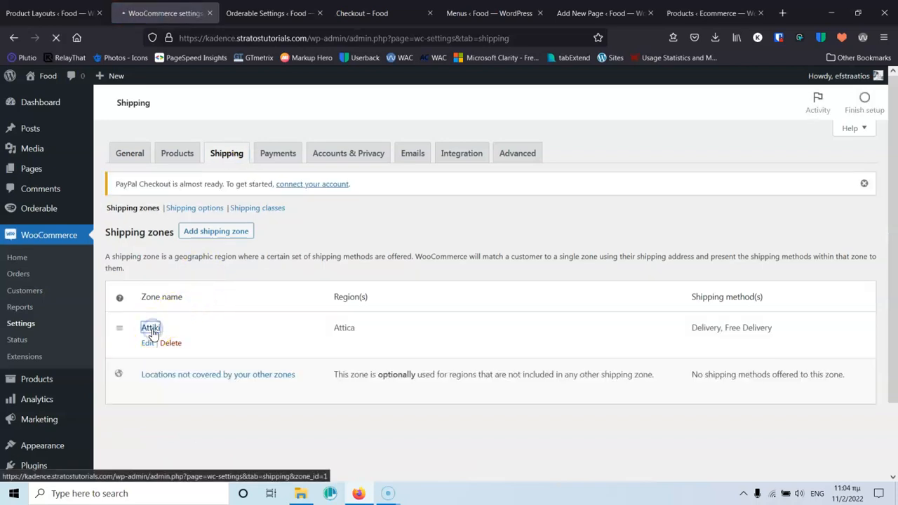
left_click(160, 324)
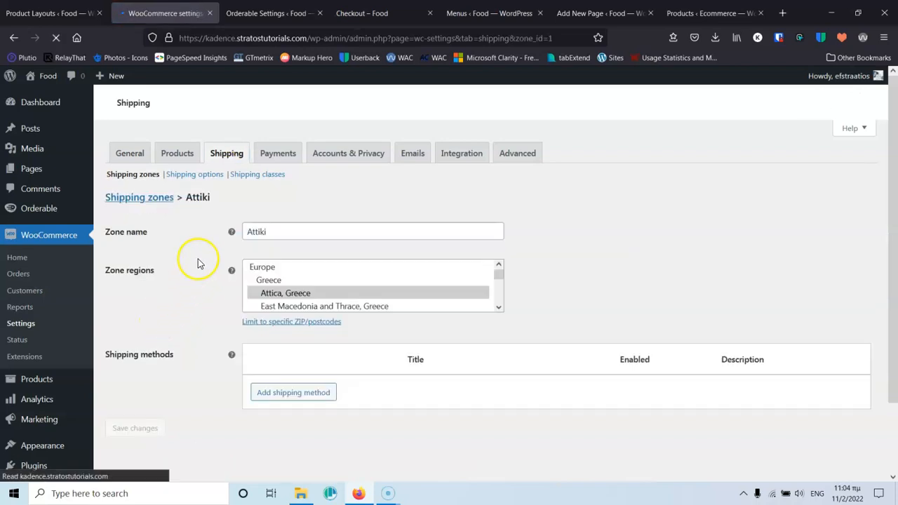
Add a Local pickup shipping method to the Attiki zone
scroll(231, 295, "down", 2)
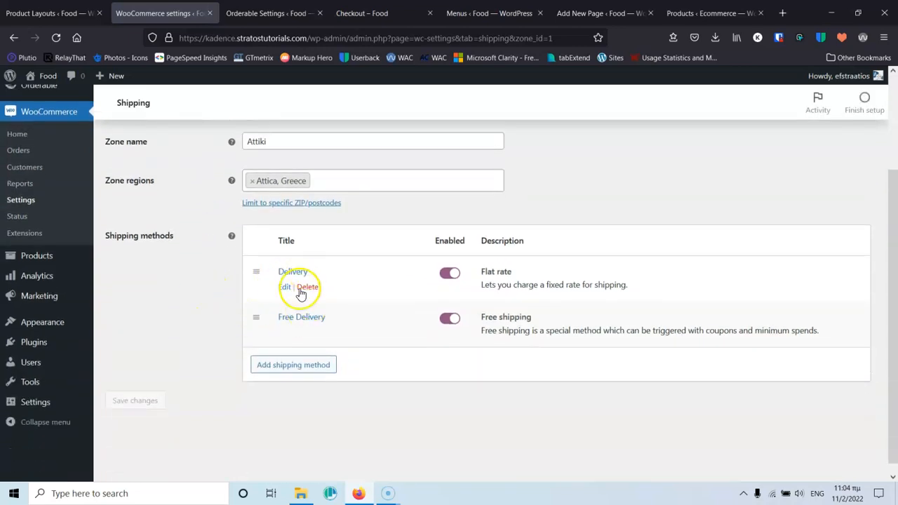
left_click(300, 368)
left_click(337, 284)
left_click(340, 329)
left_click(652, 339)
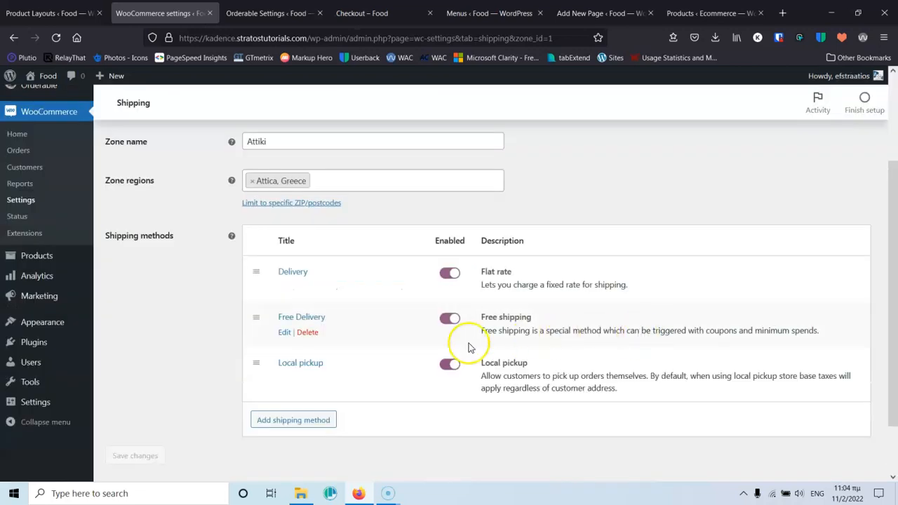
mouse_move(255, 362)
left_mouse_down()
mouse_move(259, 252)
mouse_move(258, 362)
left_mouse_up()
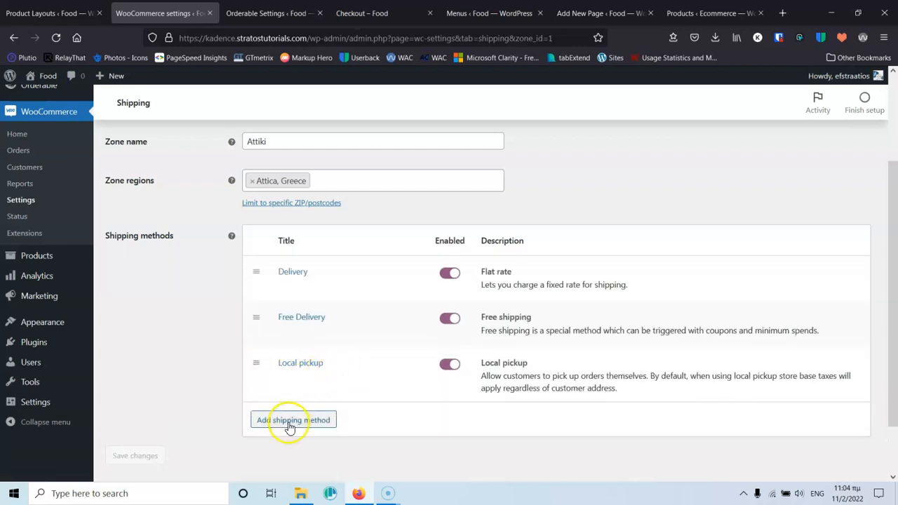
Retitle the Local pickup shipping method as "Pick Up" and save the changes
left_click(285, 380)
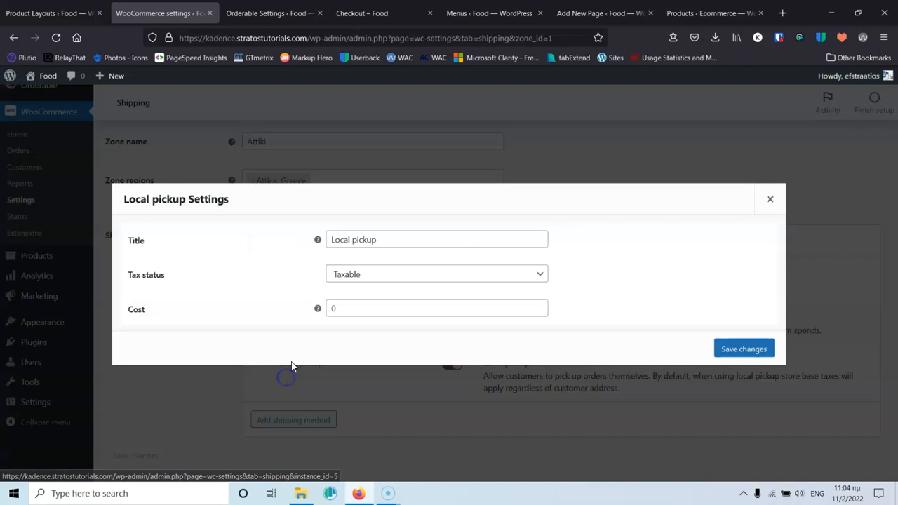
left_click_drag(377, 239, 300, 238)
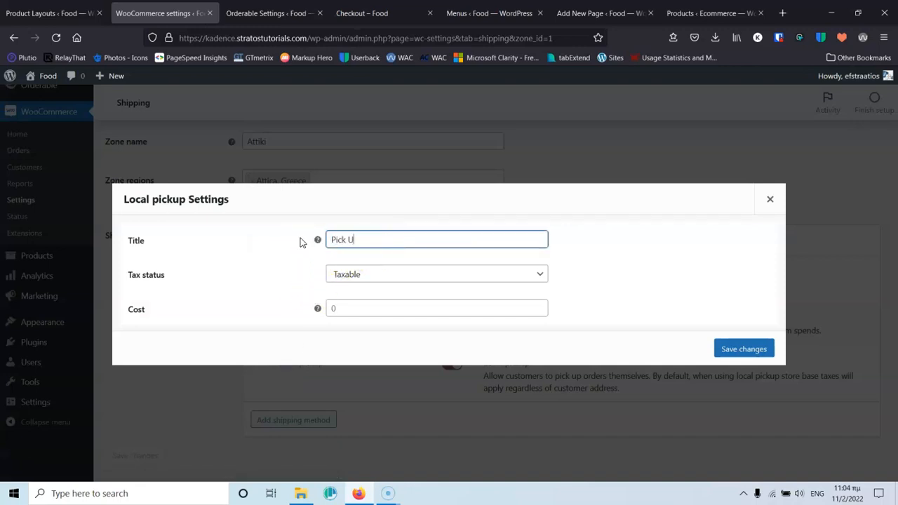
left_click(745, 349)
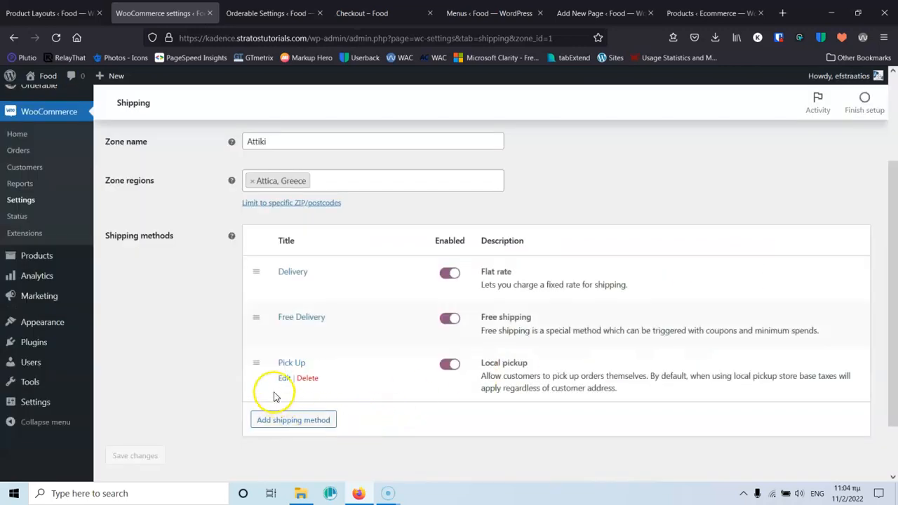
Return to the store's open checkout page and reload it
scroll(232, 367, "down", 1)
scroll(233, 368, "up", 3)
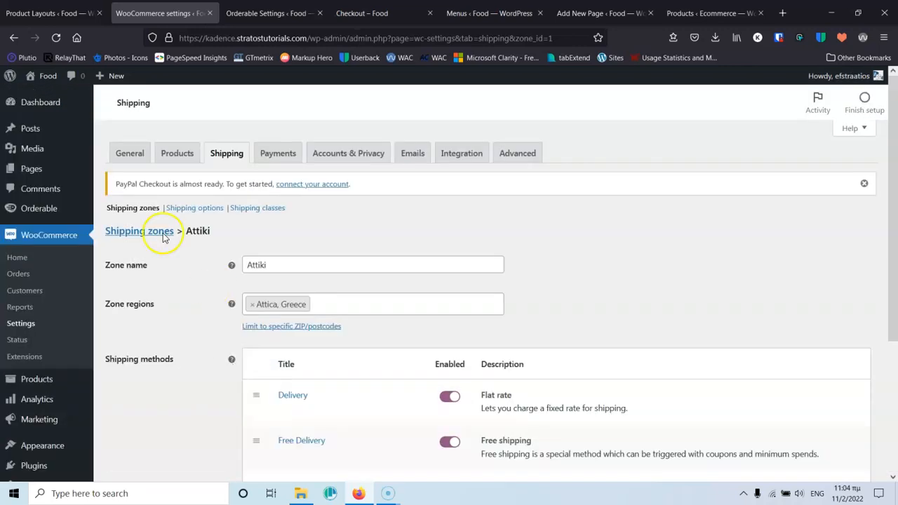
left_click(371, 13)
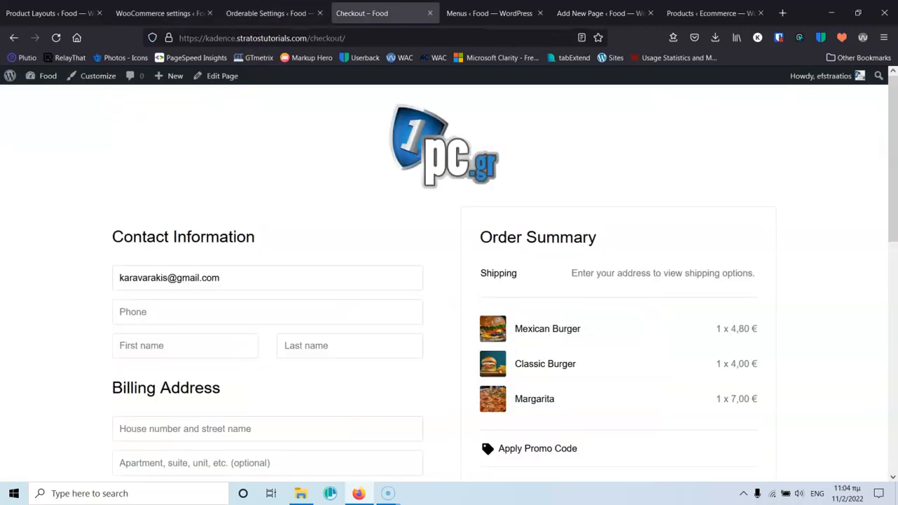
left_click(56, 44)
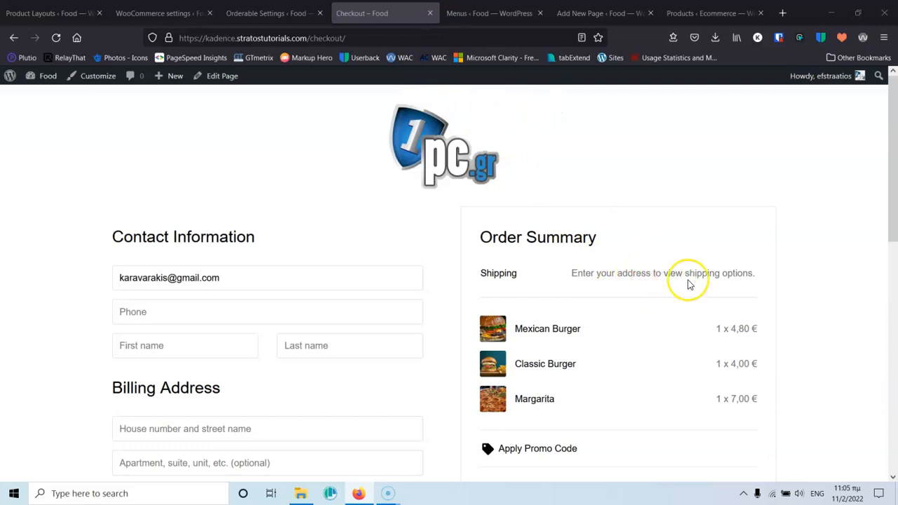
Fill in the billing address on the checkout with a street, town and postcode, and choose Attica as the state
scroll(185, 217, "down", 3)
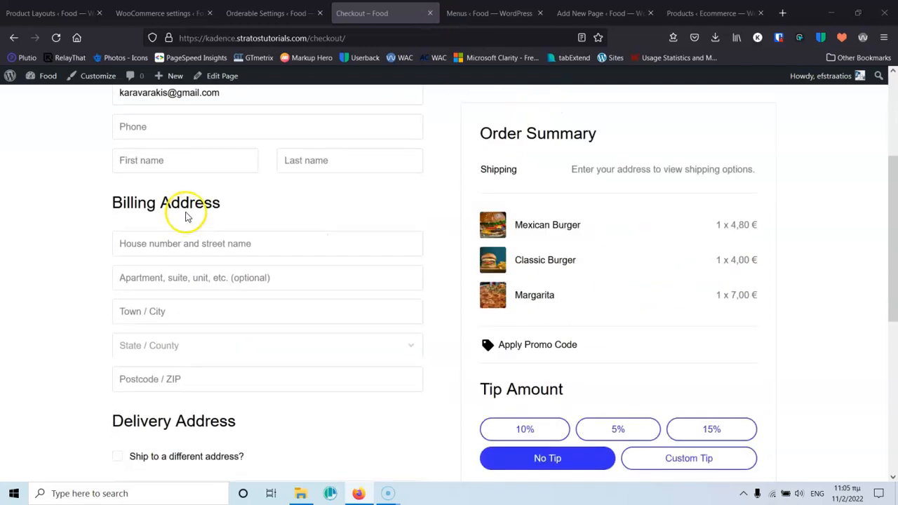
scroll(186, 208, "down", 2)
left_click(187, 123)
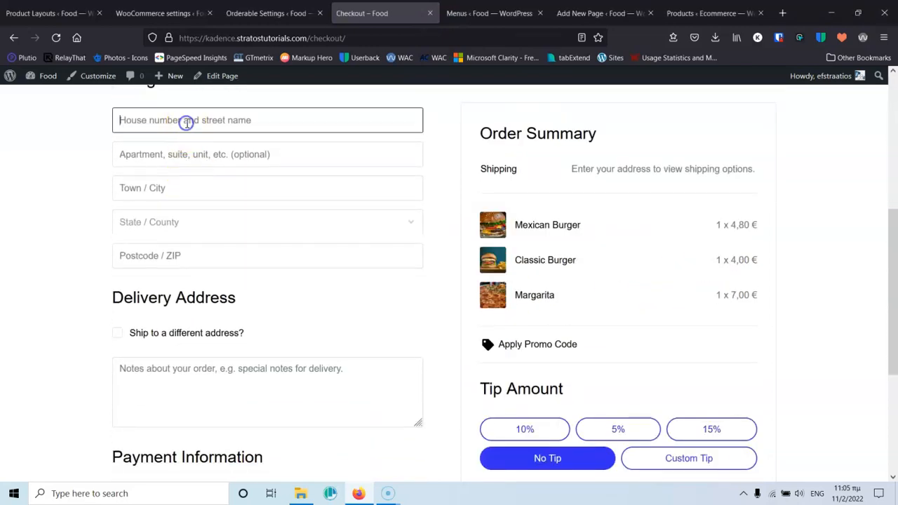
type("test")
left_click(190, 190)
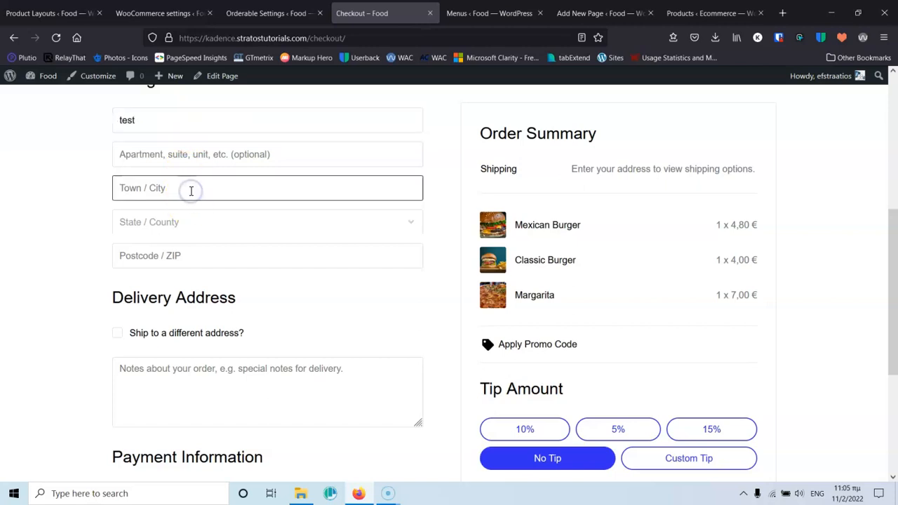
type("Athens")
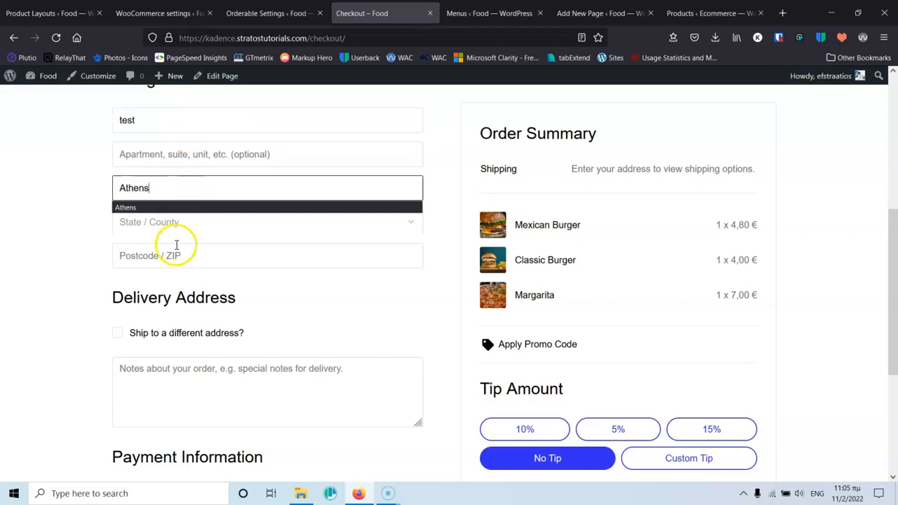
left_click(182, 256)
type("1111")
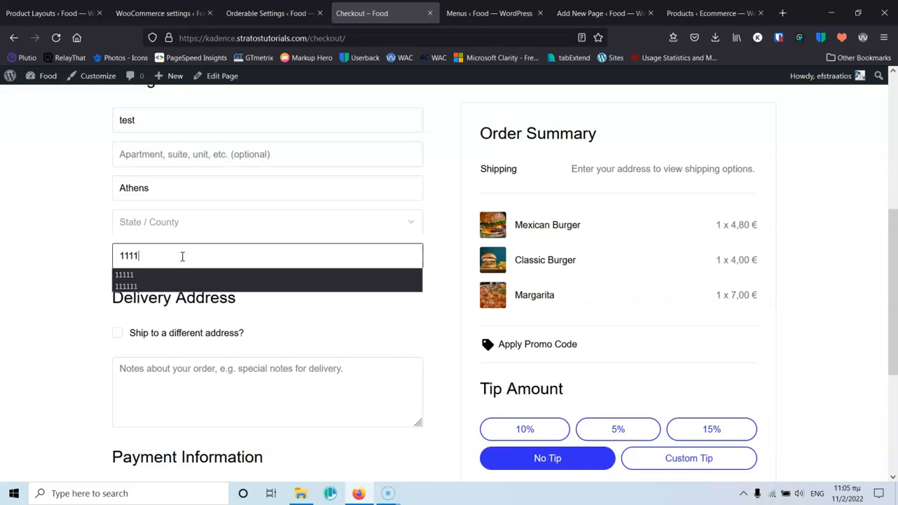
type("1")
left_click(72, 240)
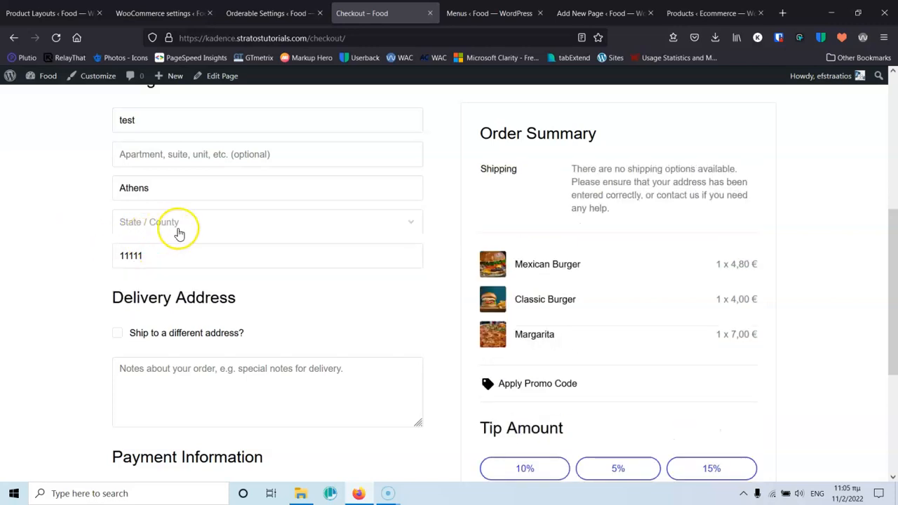
left_click(258, 224)
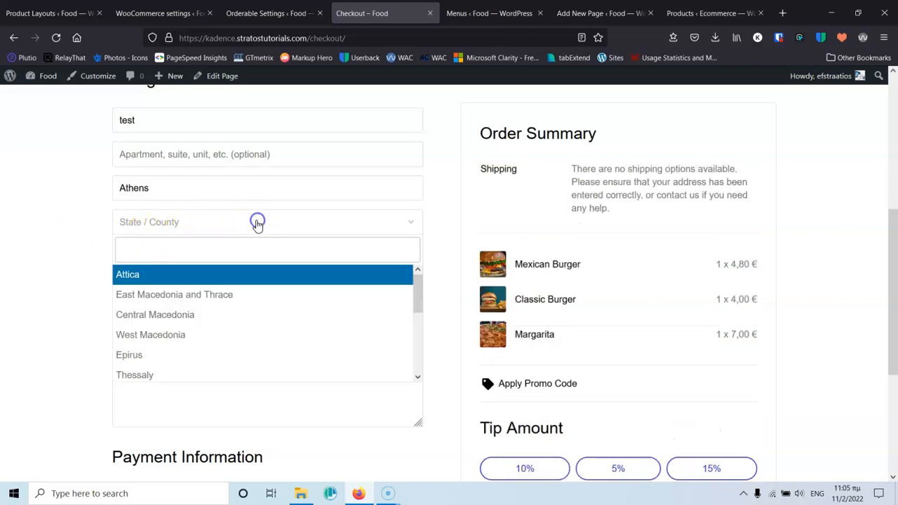
left_click(181, 278)
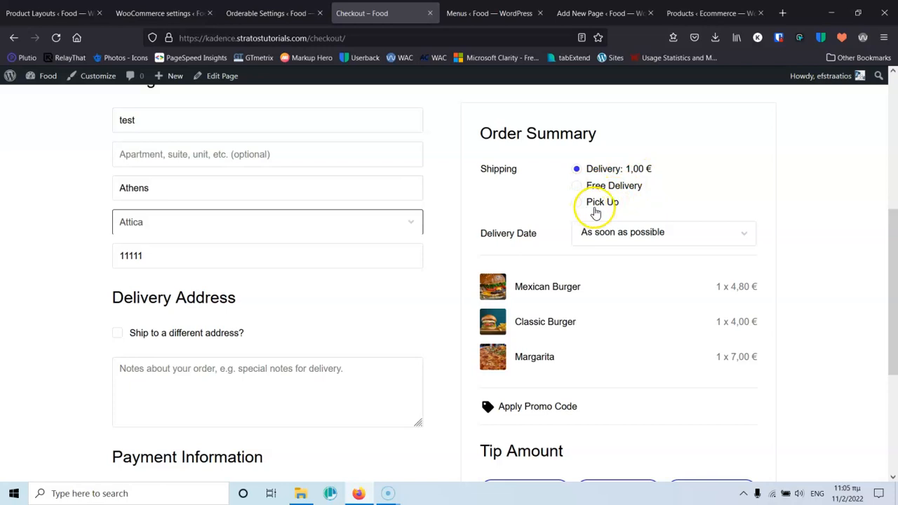
Try the Free Delivery and Pick Up shipping options in the order summary, and switch back to paid Delivery
left_click(756, 202)
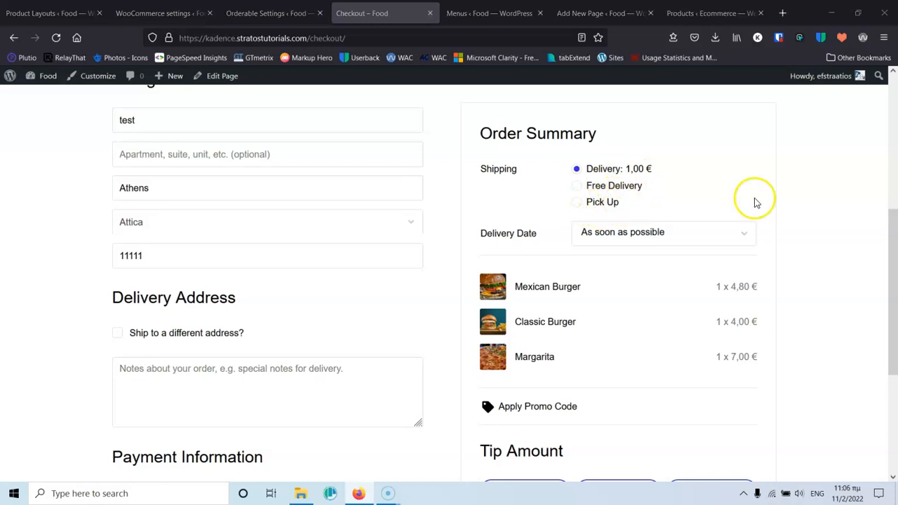
left_click(577, 186)
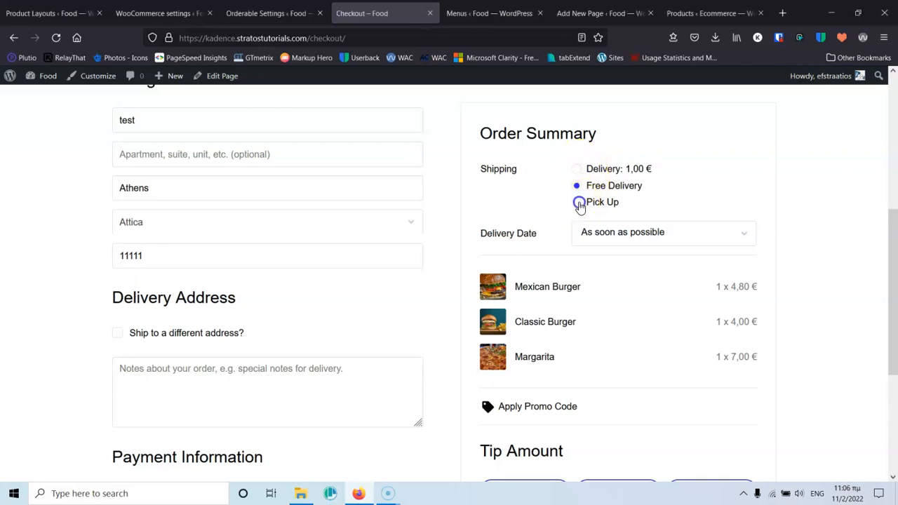
left_click(578, 203)
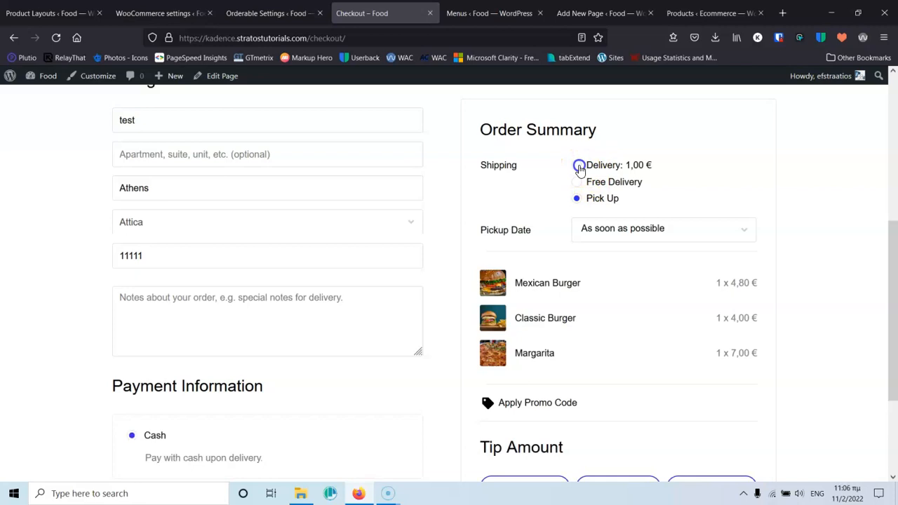
left_click(578, 166)
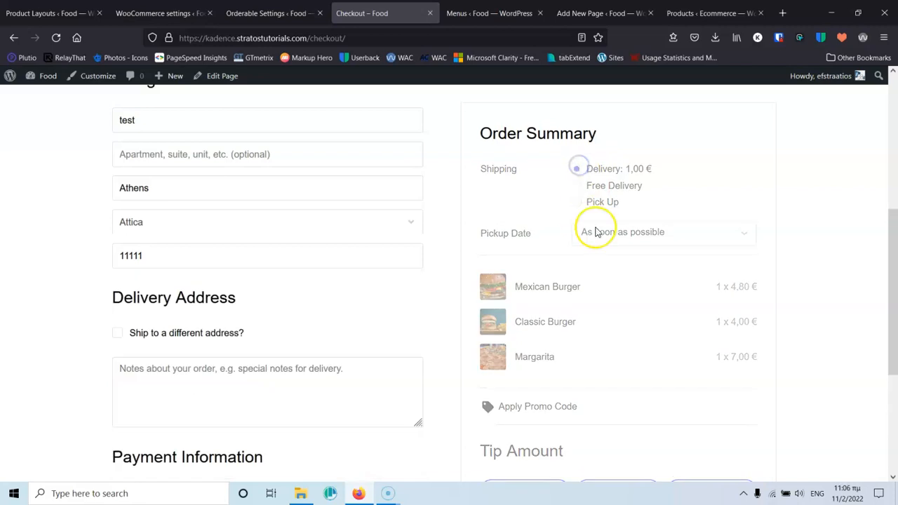
Set the delivery date to Today and choose Free Delivery as the order's shipping option
left_click(681, 242)
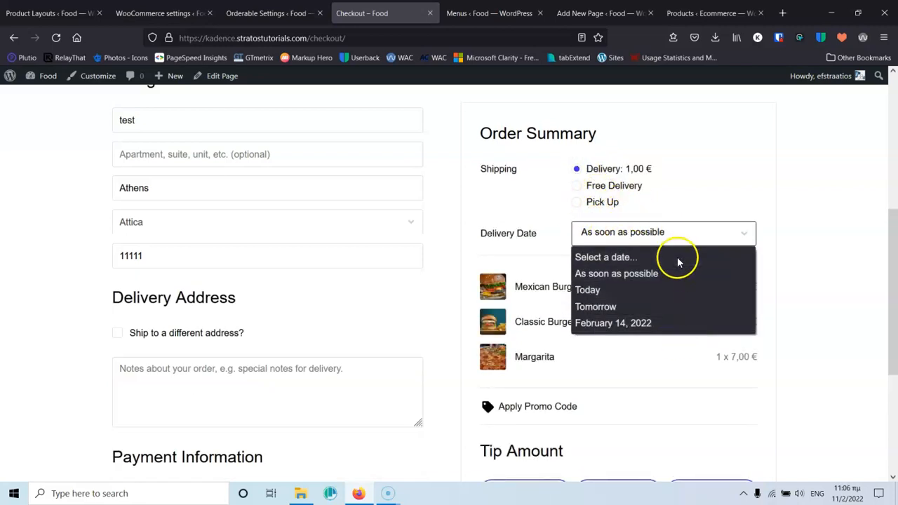
left_click(661, 291)
left_click(635, 273)
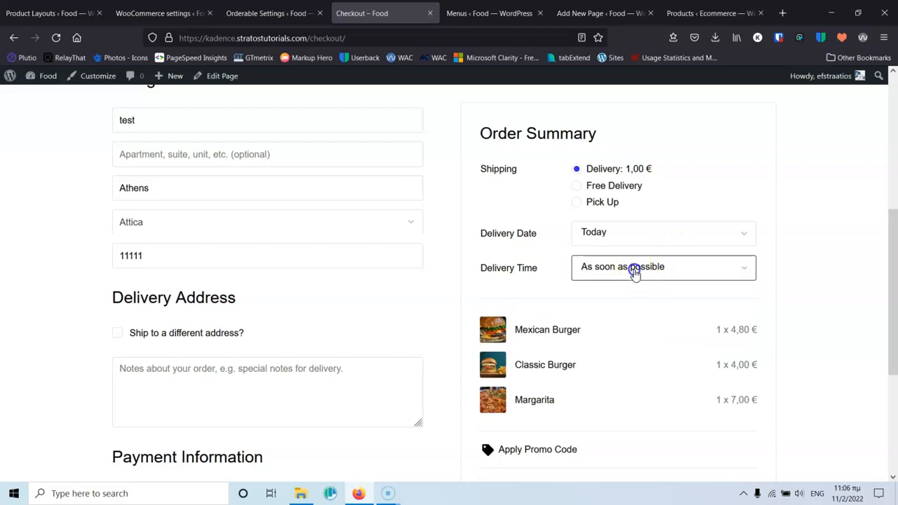
left_click(728, 149)
left_click(577, 189)
Try the 10% and custom tip options for the order, and settle on a 15% tip
scroll(442, 234, "down", 3)
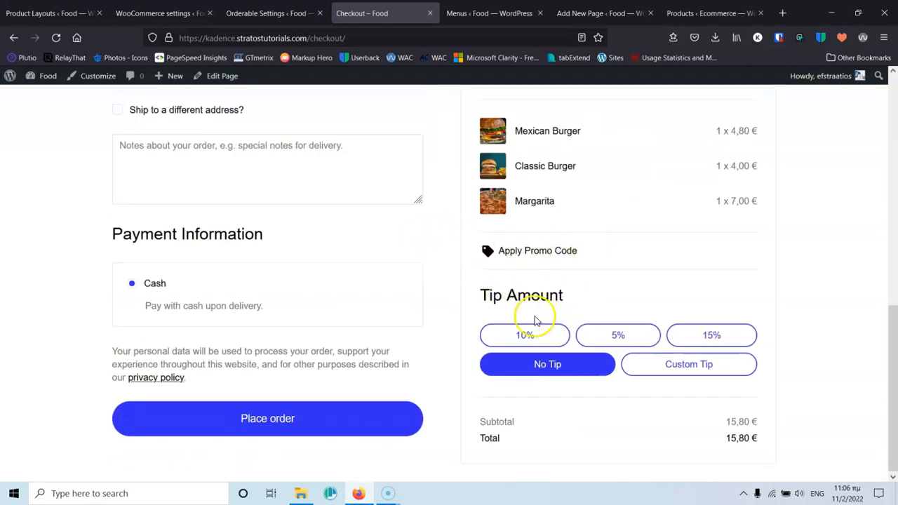
left_click(540, 340)
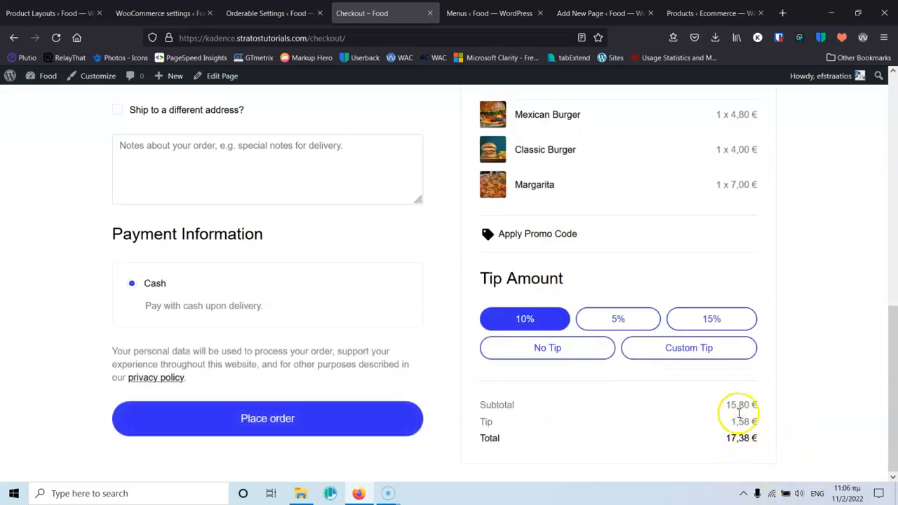
left_click(676, 349)
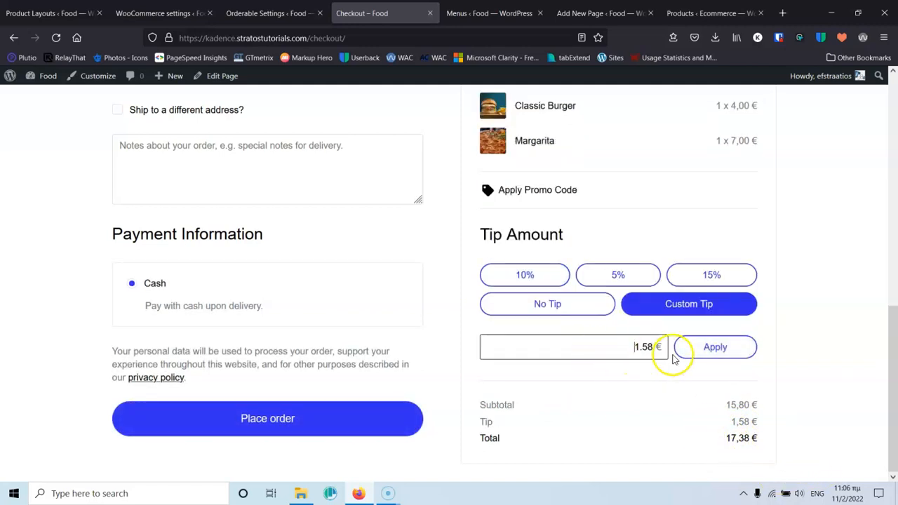
left_click(701, 276)
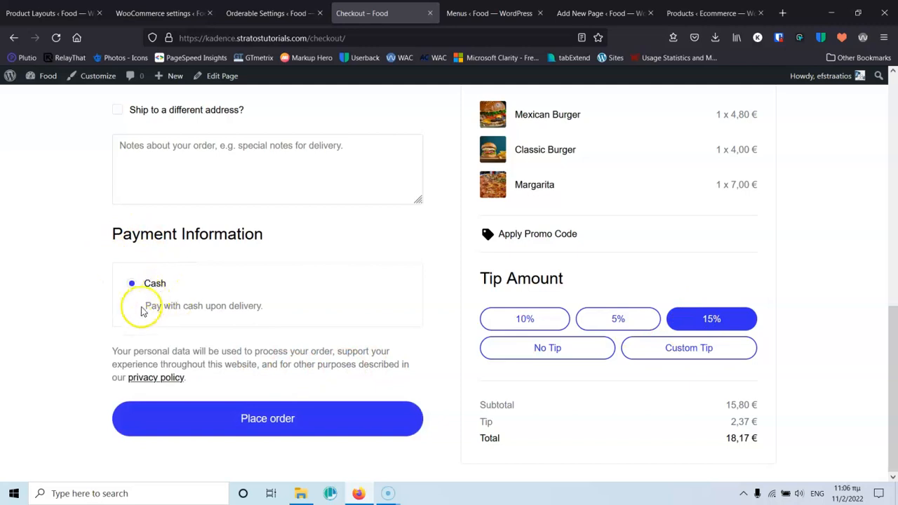
Enter the customer's first name in the contact information and try to place the order
scroll(456, 246, "up", 4)
scroll(207, 301, "down", 3)
scroll(207, 301, "up", 4)
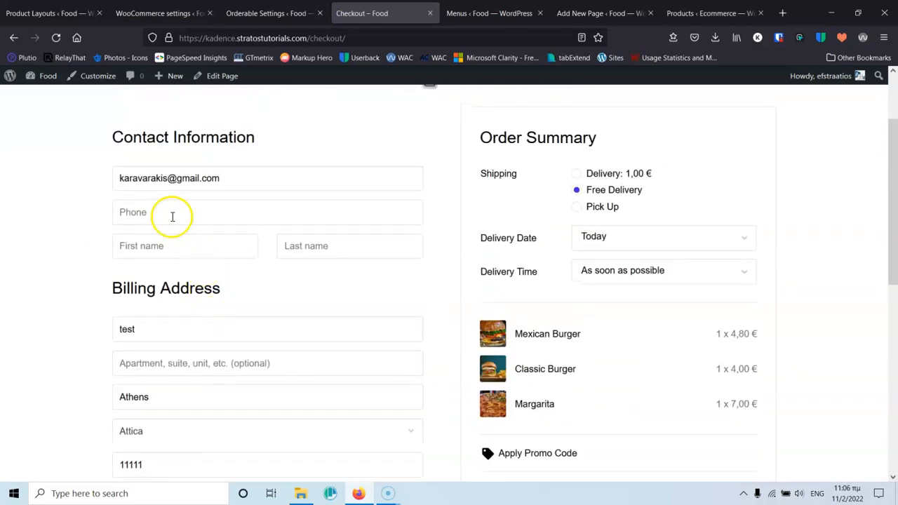
left_click(177, 249)
type("T")
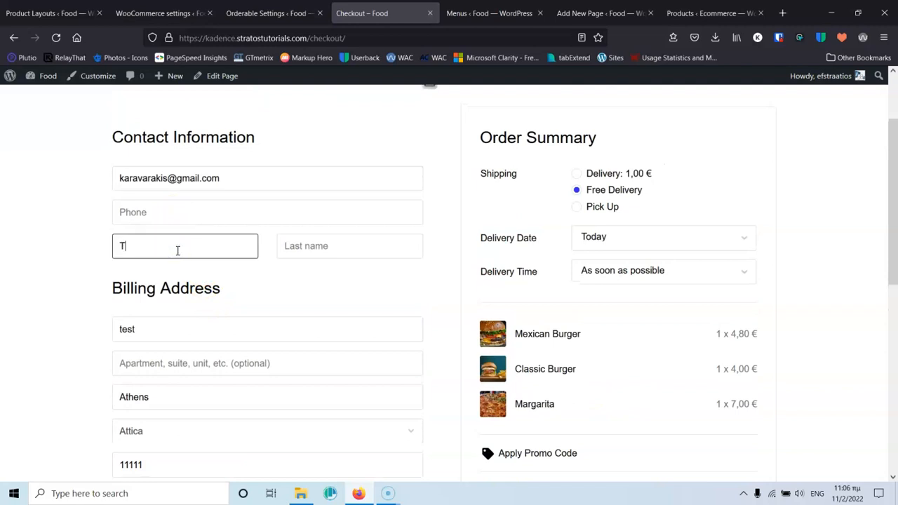
type("est")
scroll(162, 386, "down", 2)
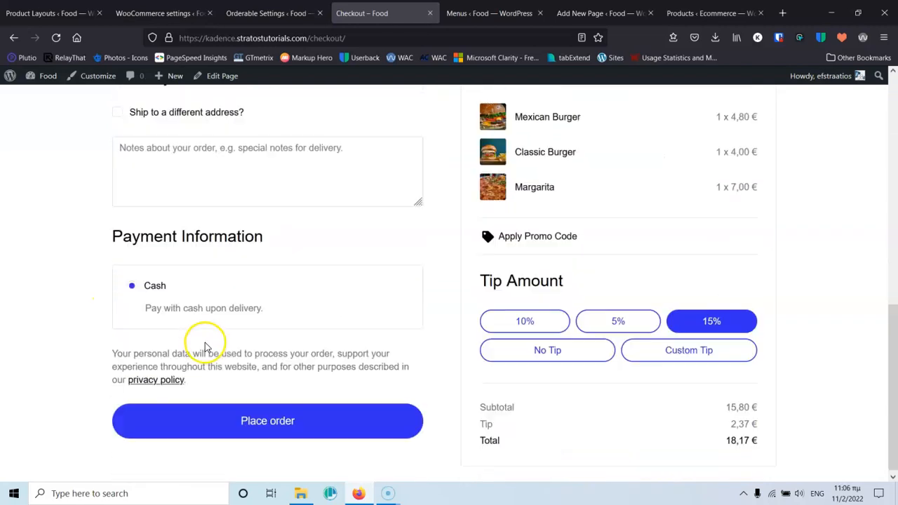
left_click(235, 420)
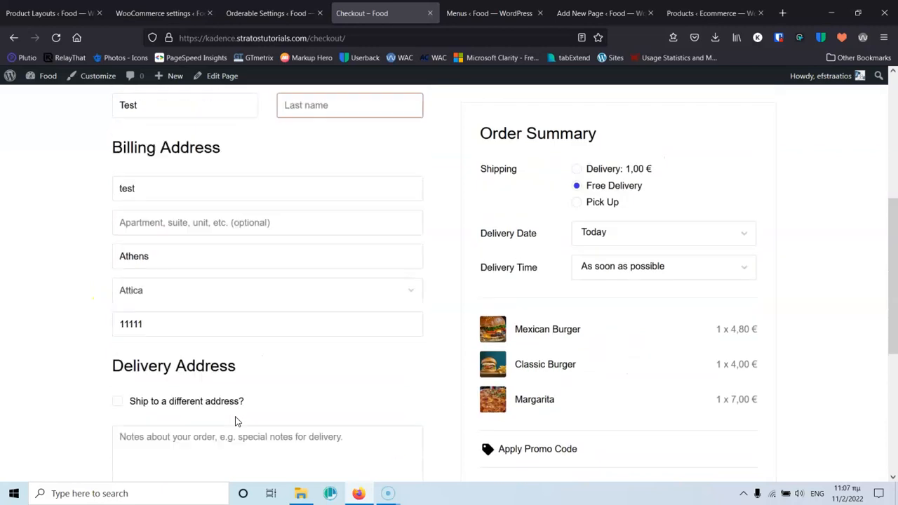
Fill in the customer's phone number and last name, and place the order
left_click(179, 296)
type("2121212")
left_click(16, 341)
left_click(332, 324)
type("Kara")
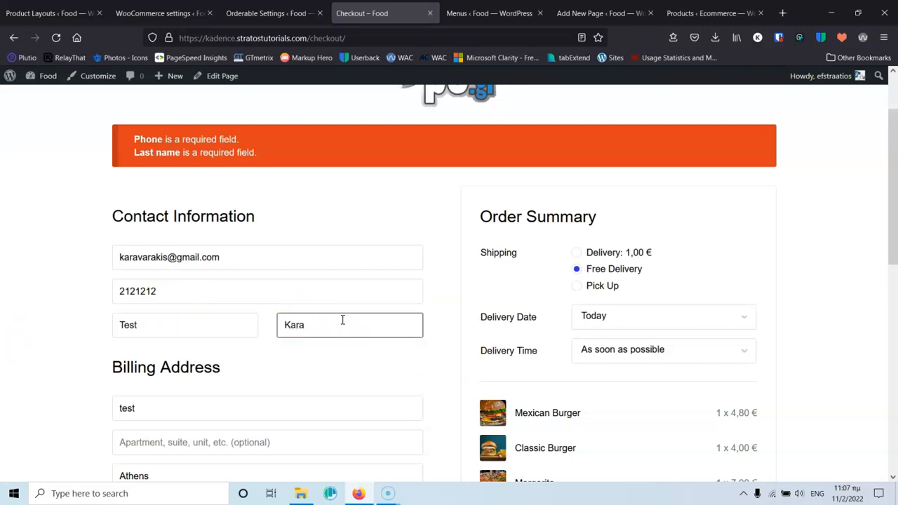
type("ravara")
left_click(39, 346)
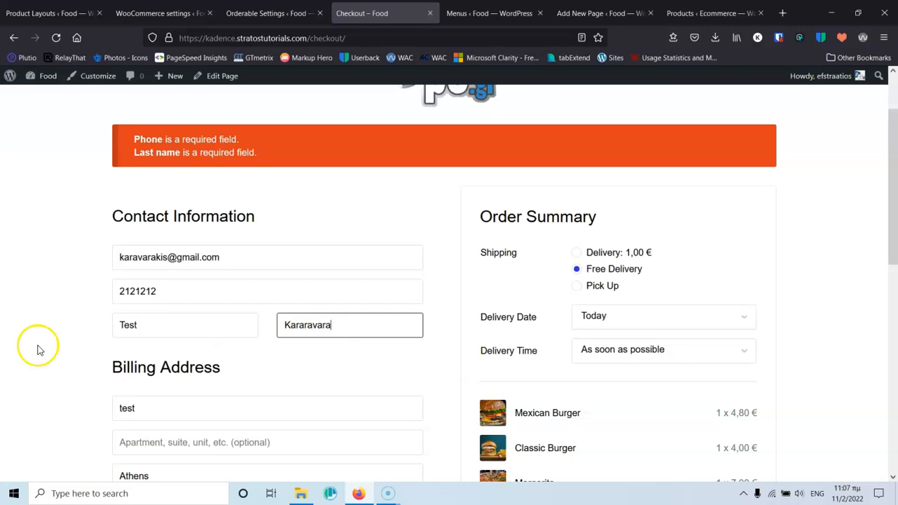
scroll(56, 323, "down", 5)
scroll(98, 302, "down", 1)
left_click(256, 417)
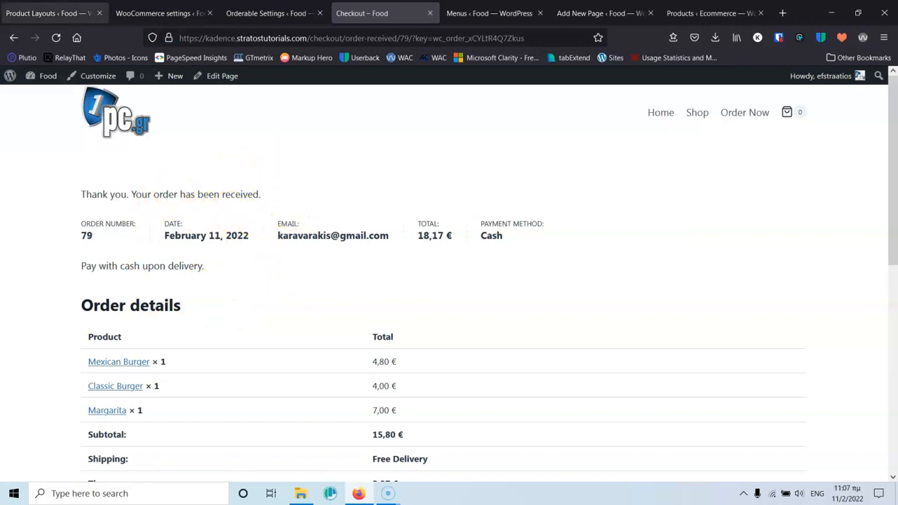
Switch to the WordPress admin tab, check the new order in Orderable's Live Order View and open it
left_click(70, 7)
left_click(31, 249)
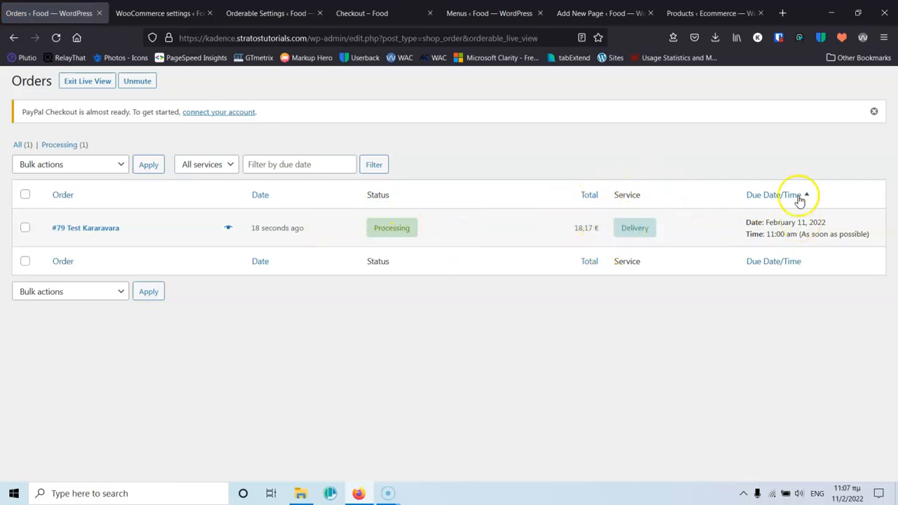
left_click(84, 231)
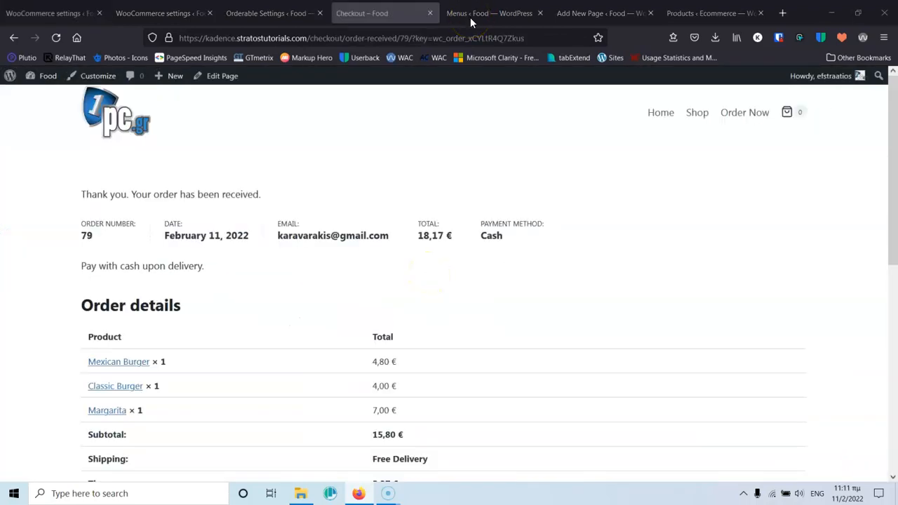
Return to the admin tab and go to Orderable's Product Addons, leaving the WooCommerce settings page without saving
left_click(40, 13)
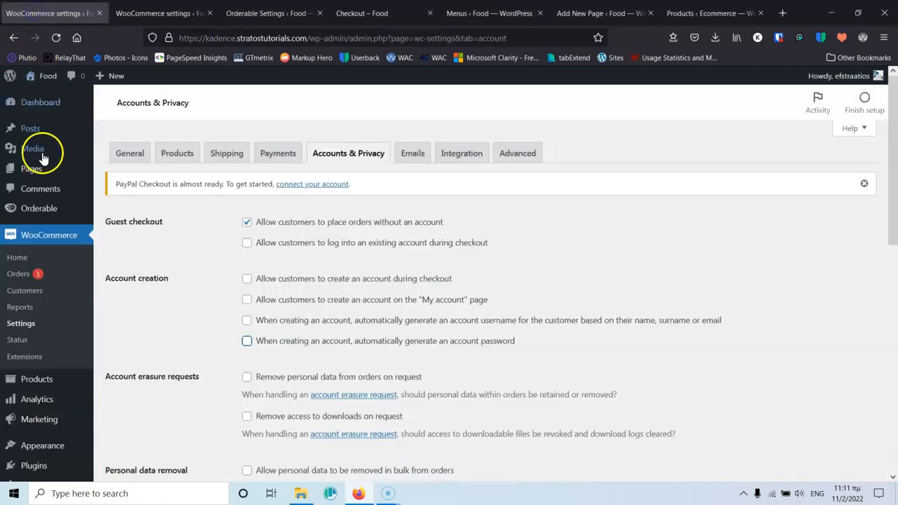
mouse_move(49, 213)
left_click(139, 260)
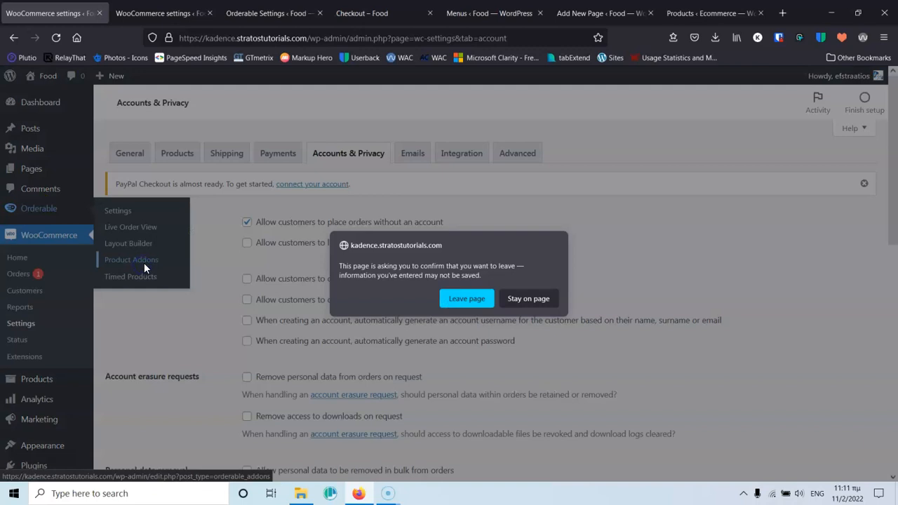
left_click(477, 302)
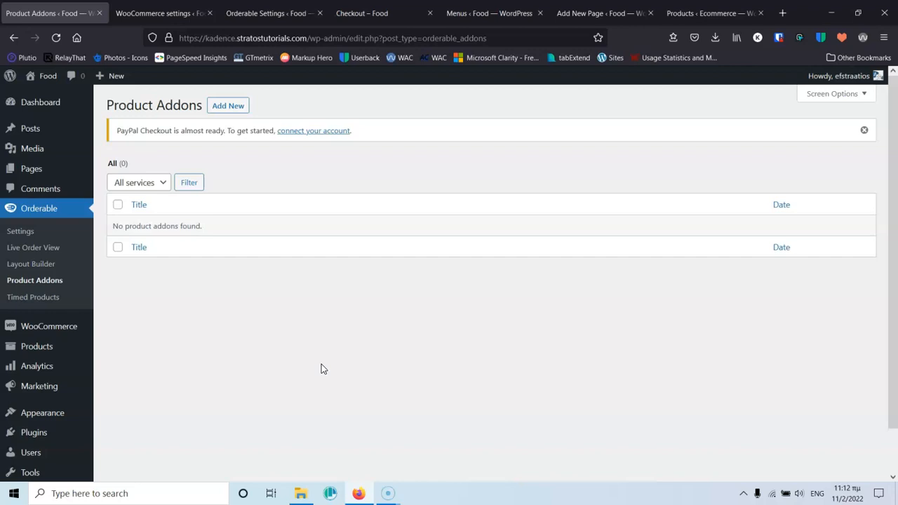
Create a new product addon titled "Extra Ingredients" and add its first field
left_click(218, 111)
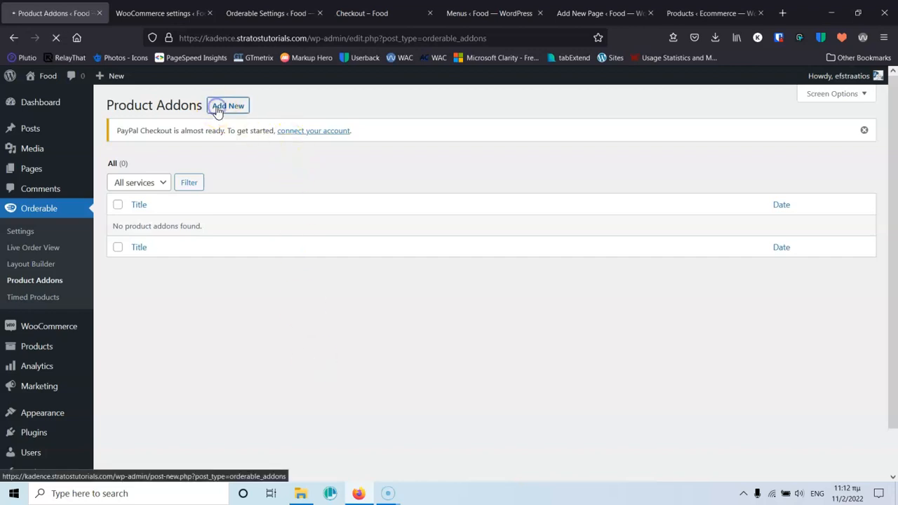
left_click(237, 167)
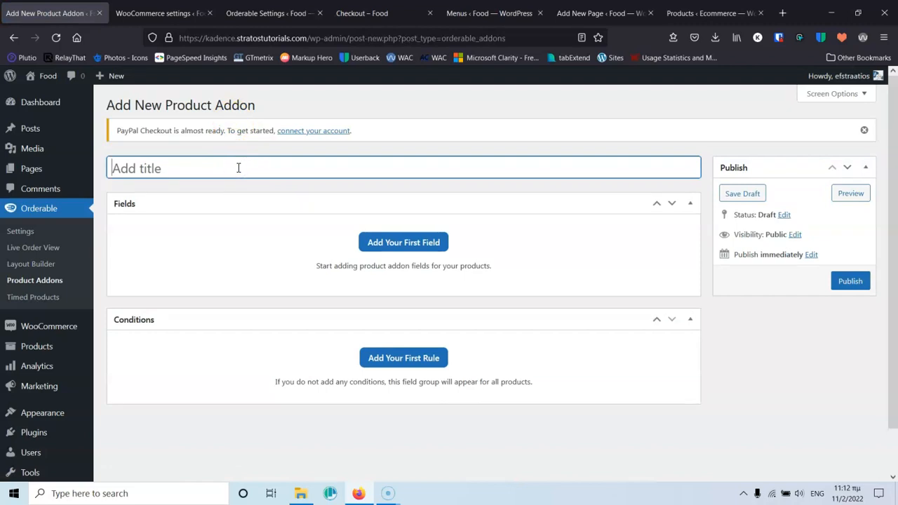
type("Ingredients")
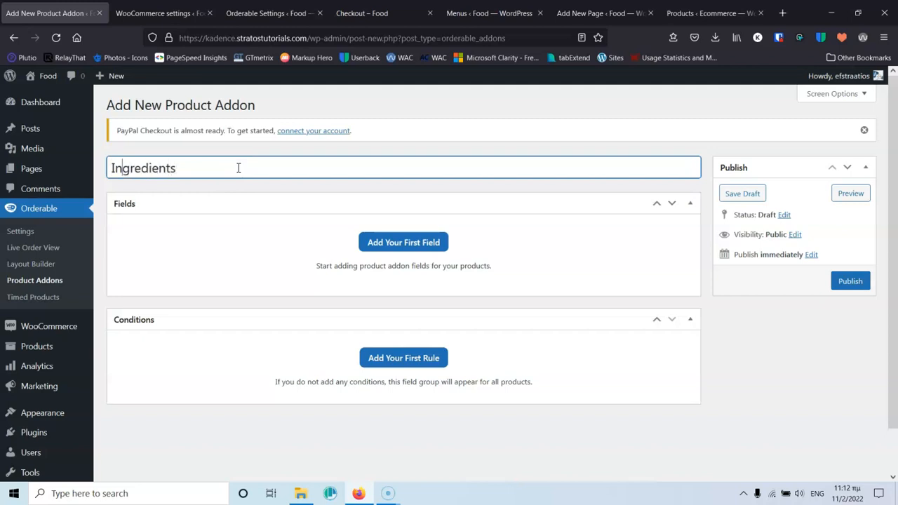
type("Extra")
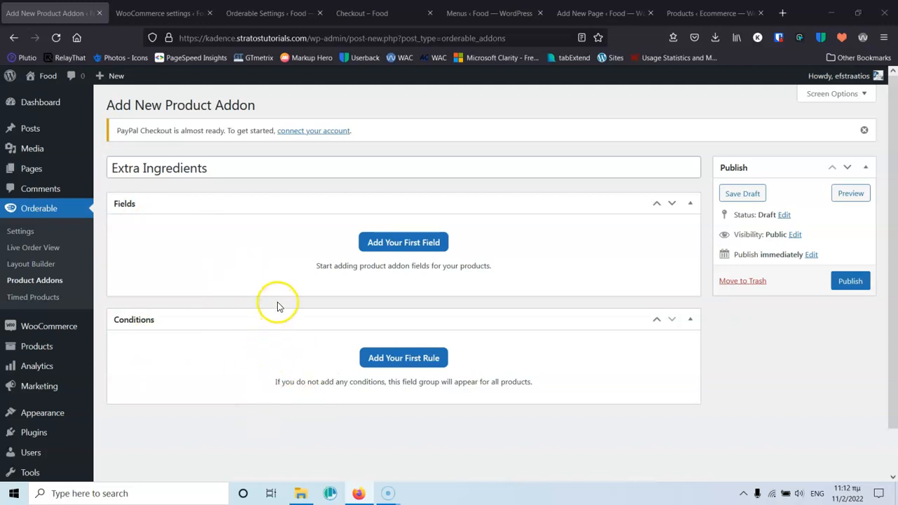
left_click(398, 240)
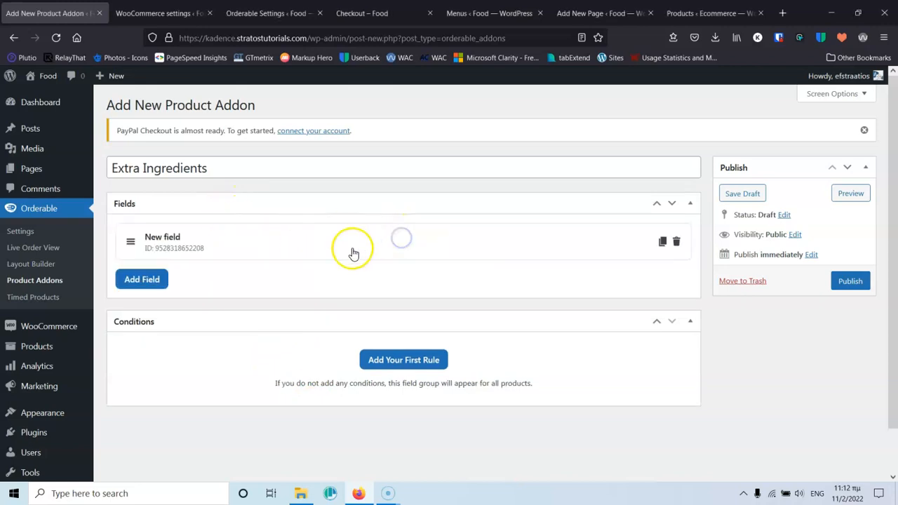
Expand the new field and try the Dropdown, Checkbox and Radio types before returning it to Text
left_click(240, 243)
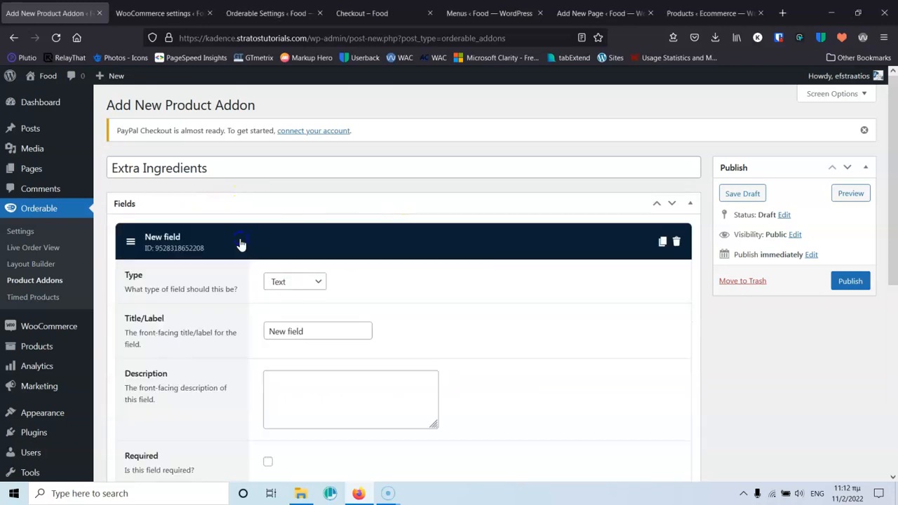
scroll(271, 261, "down", 3)
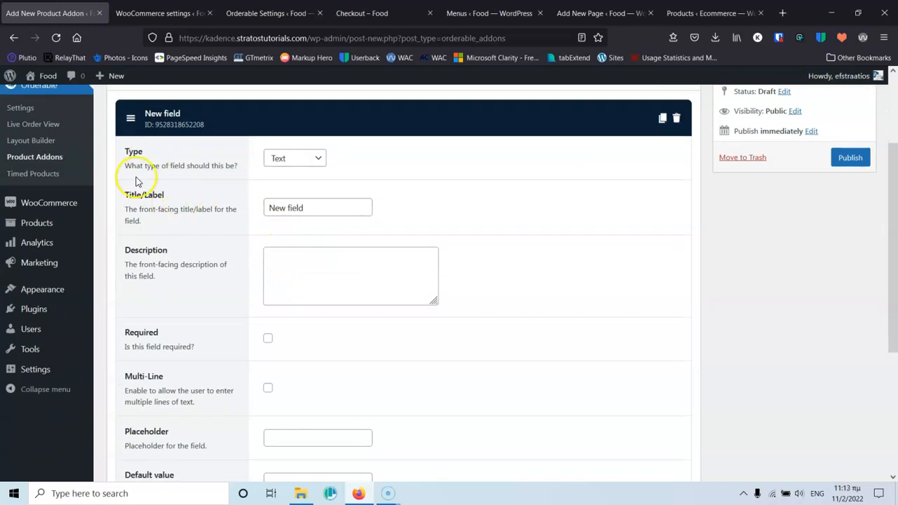
left_click(294, 159)
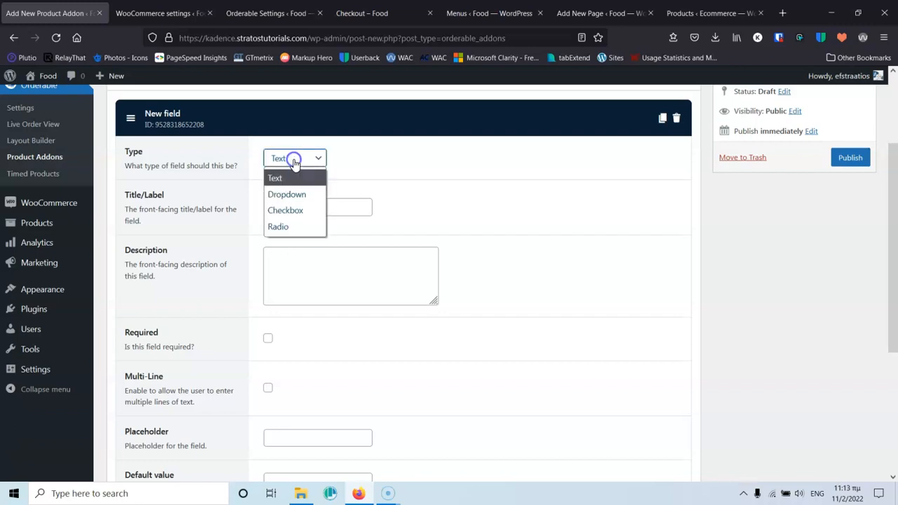
left_click(295, 196)
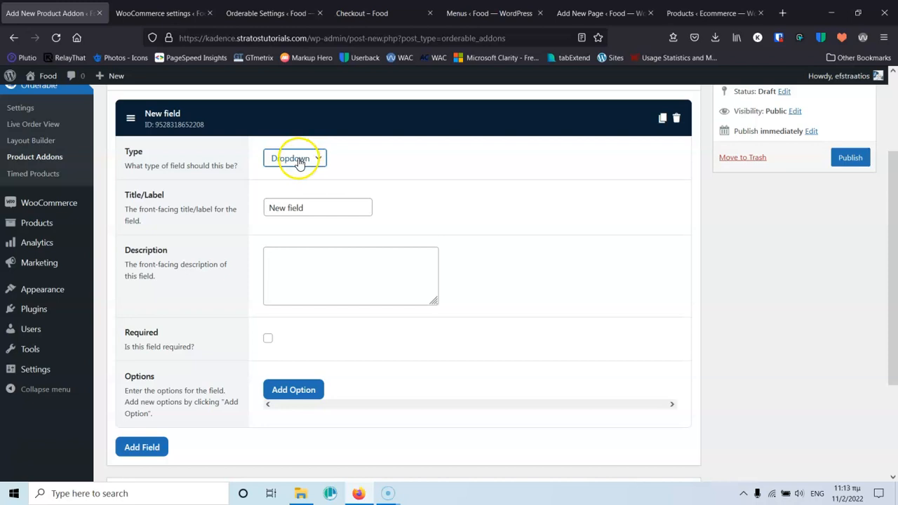
left_click(299, 160)
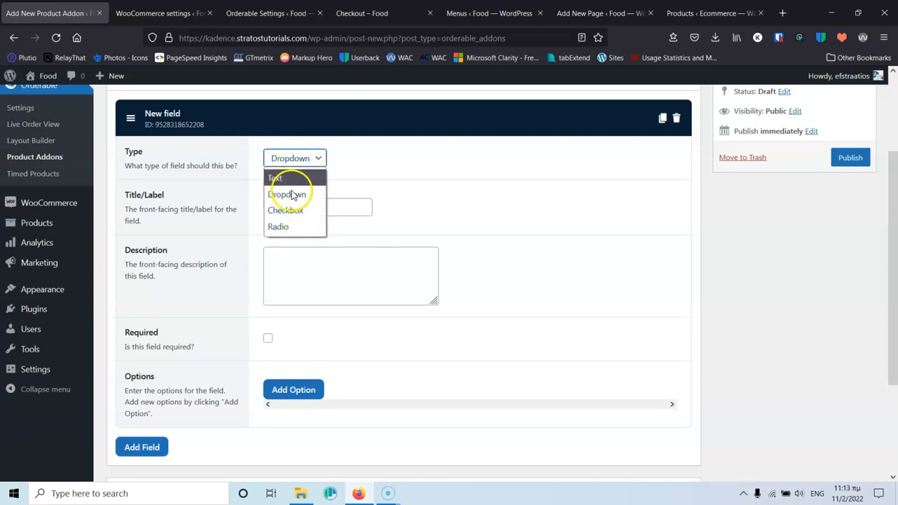
left_click(298, 212)
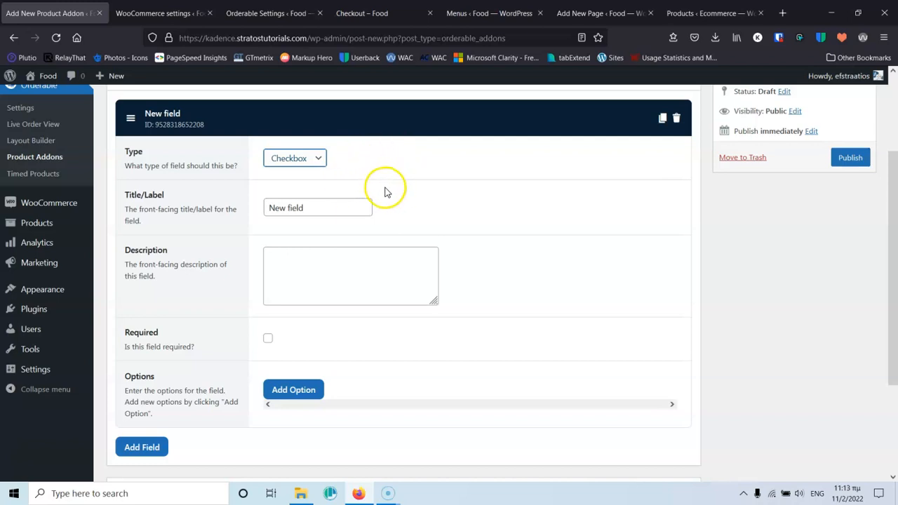
left_click(300, 165)
left_click(284, 228)
left_click(298, 158)
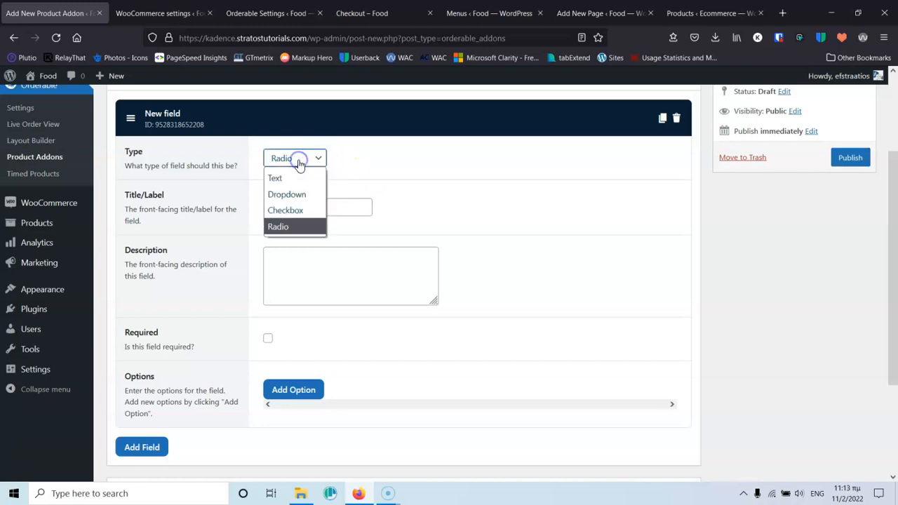
left_click(295, 180)
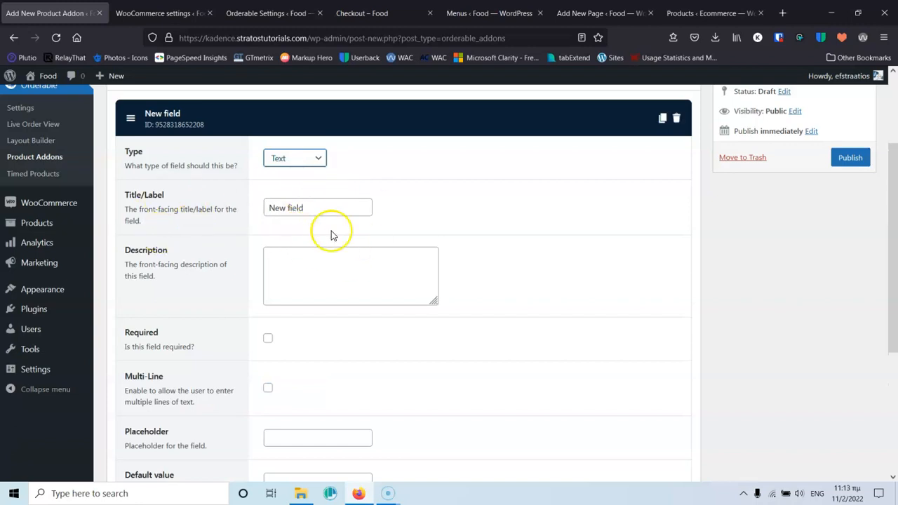
Label the text field "Comments" and give it the description "Do you have any allergies?"
left_click_drag(325, 206, 244, 209)
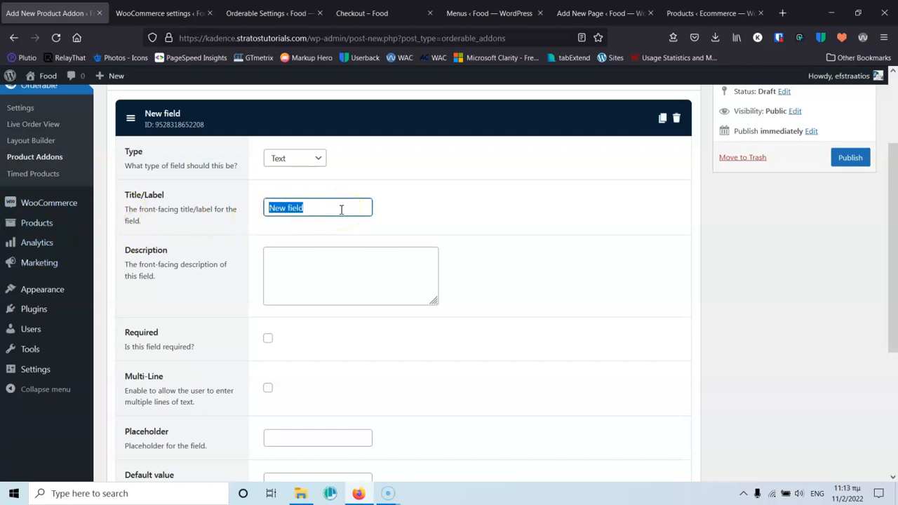
type("Comments")
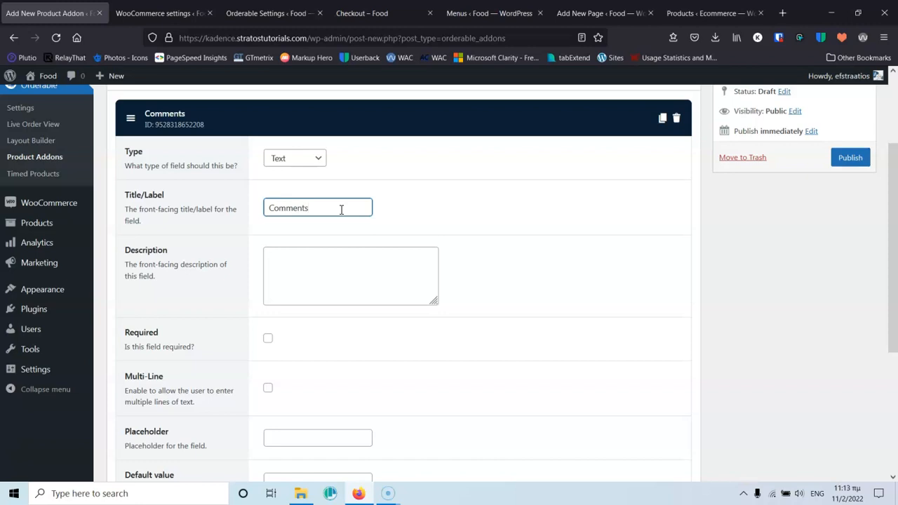
left_click(303, 275)
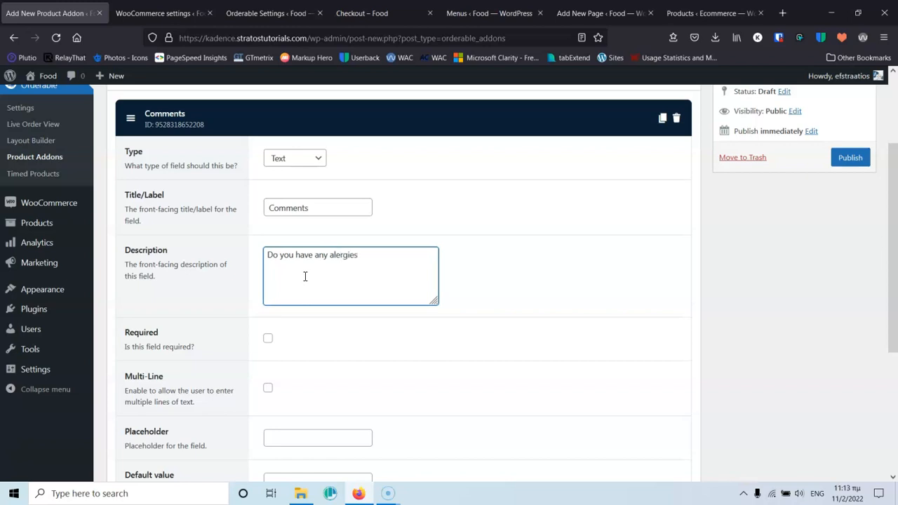
left_click(336, 255)
type("l")
left_click(367, 257)
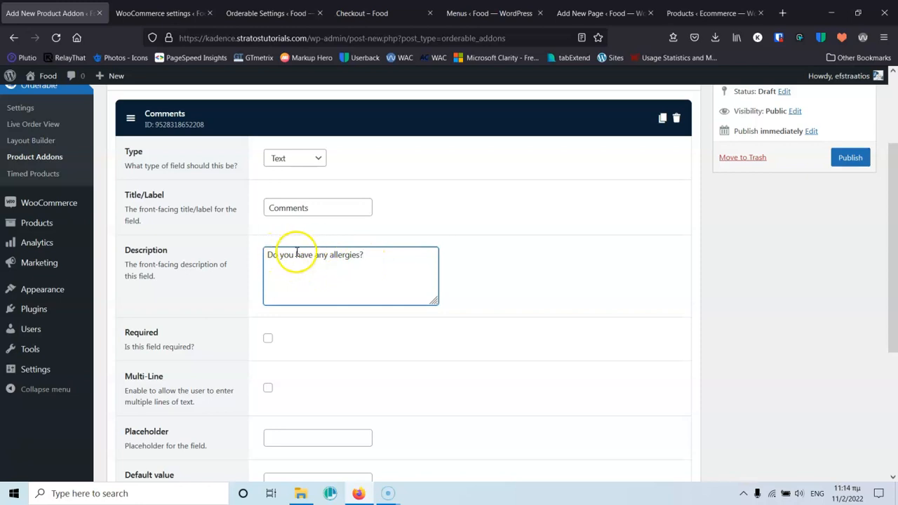
Reword the beginning of the Comments field's description so it reads "If you have any allergies?"
left_click_drag(288, 255, 250, 255)
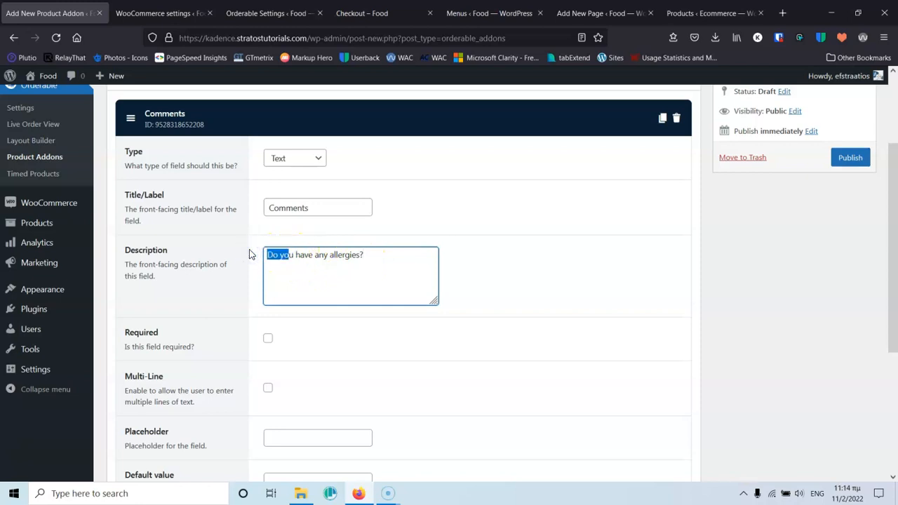
key("Delete")
key("Delete")
key("Delete")
type("If ")
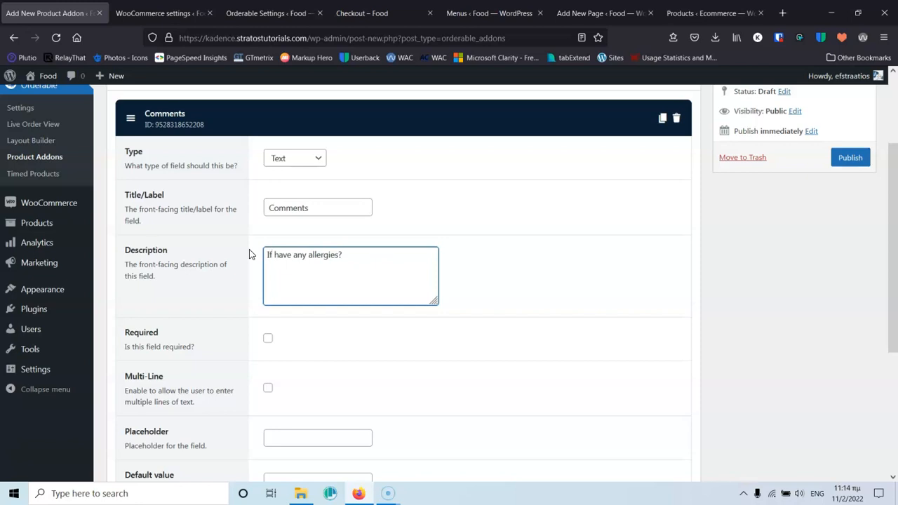
type("yo ")
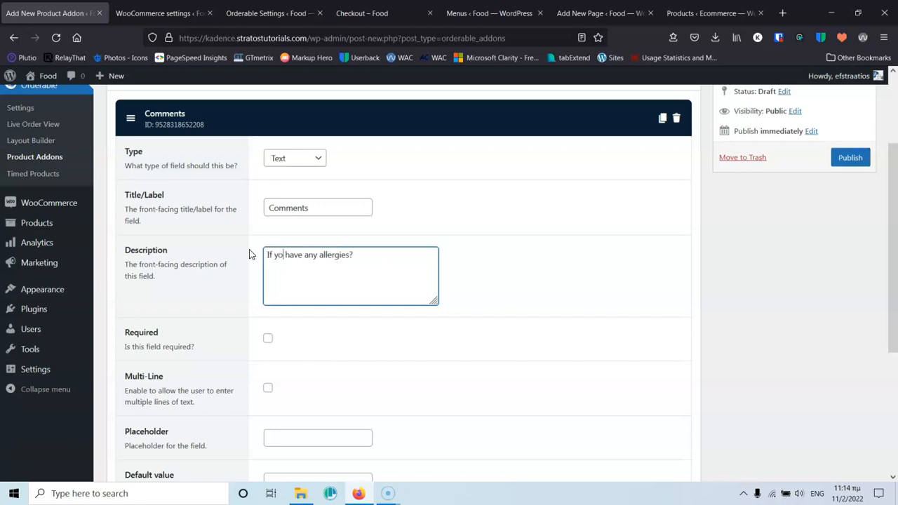
type("u")
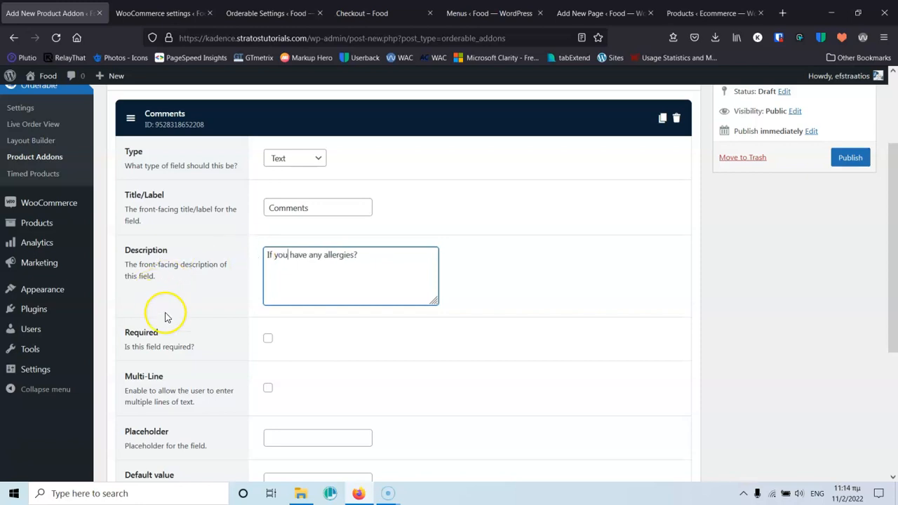
Add a second field below Comments in the Extra Ingredients addon, leaving the Comments placeholder and default value empty
scroll(190, 324, "down", 2)
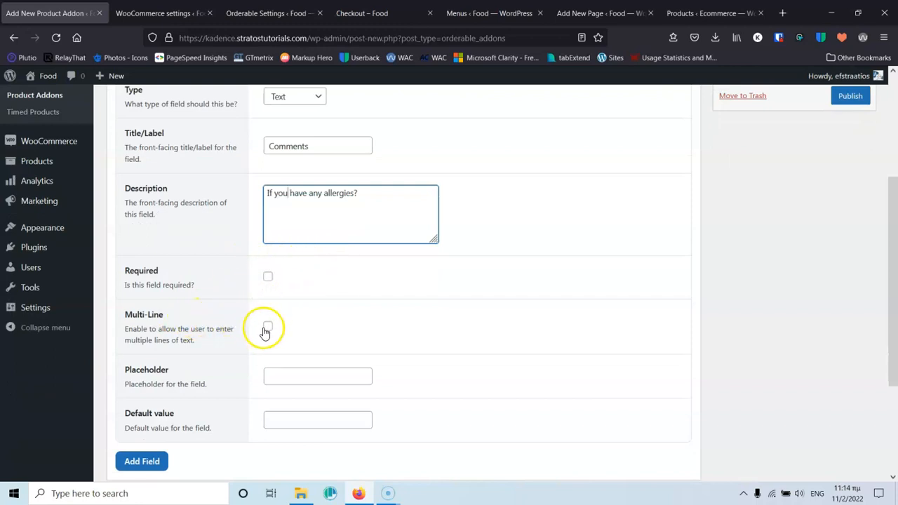
scroll(289, 327, "down", 1)
scroll(286, 328, "down", 4)
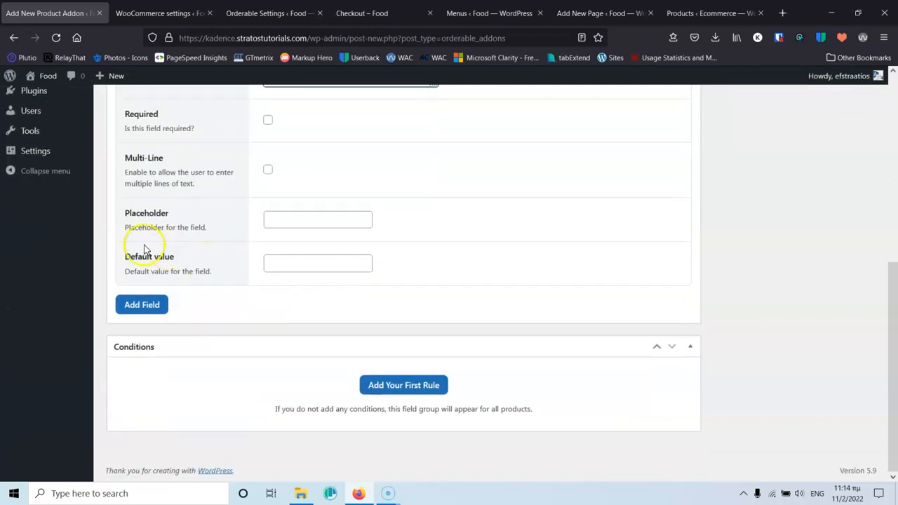
left_click(299, 220)
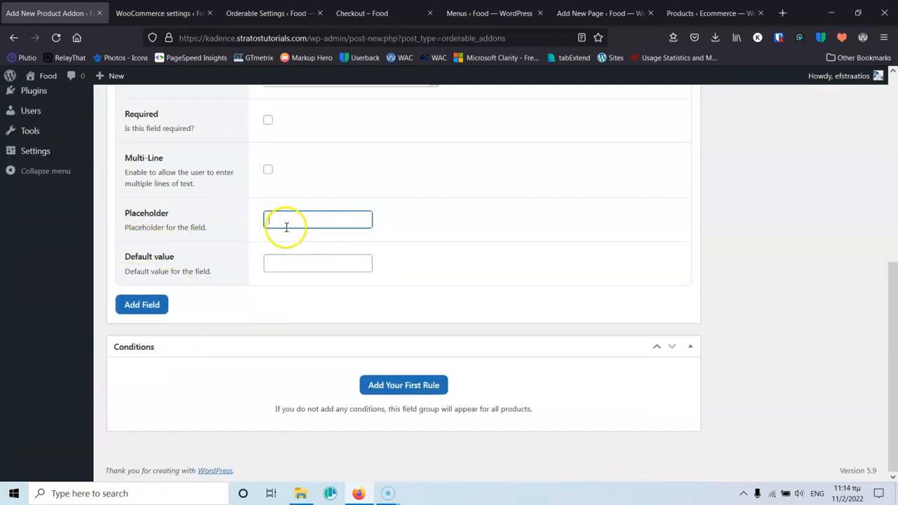
scroll(211, 260, "up", 3)
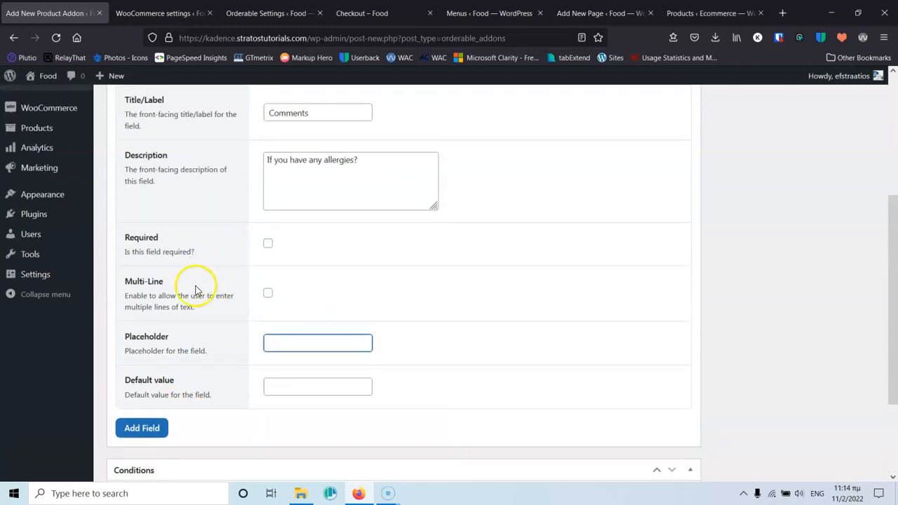
left_click(145, 429)
scroll(255, 275, "down", 4)
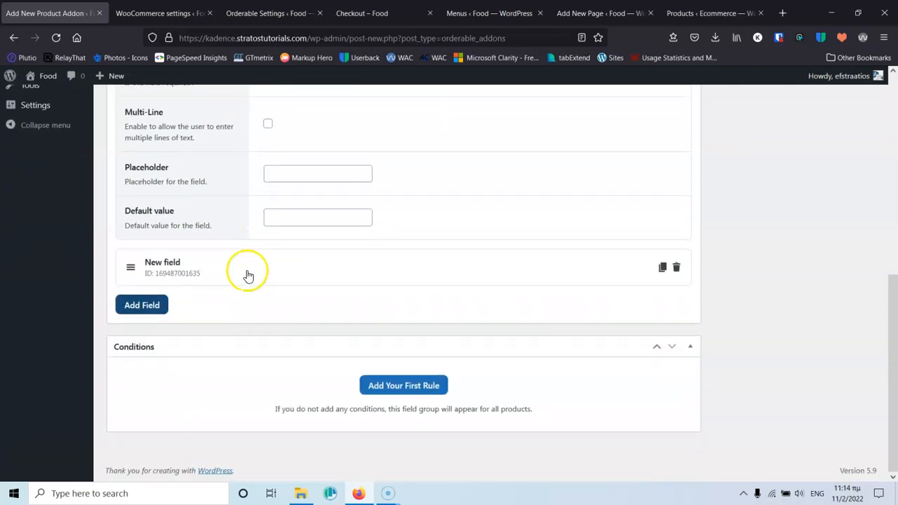
Expand the second field, set its type to Dropdown and label it "Select Sauce"
left_click(282, 274)
scroll(291, 253, "down", 3)
left_click(291, 183)
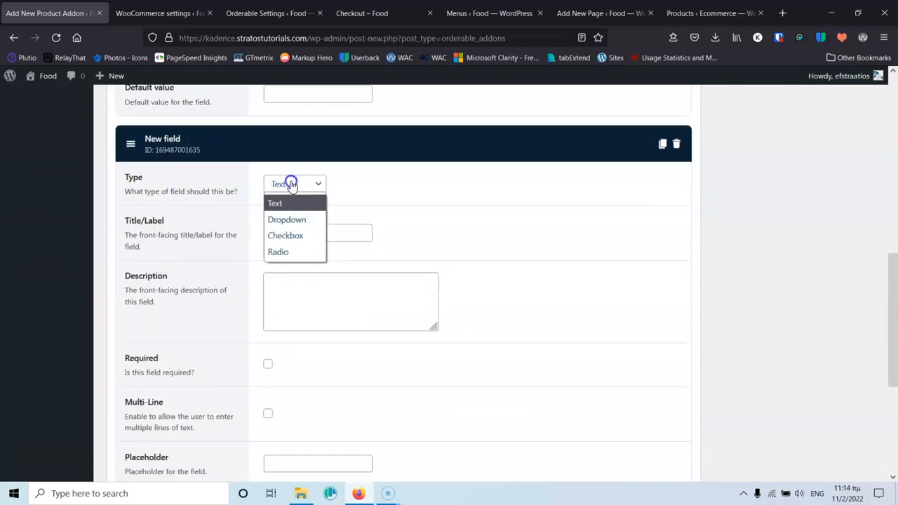
left_click(295, 221)
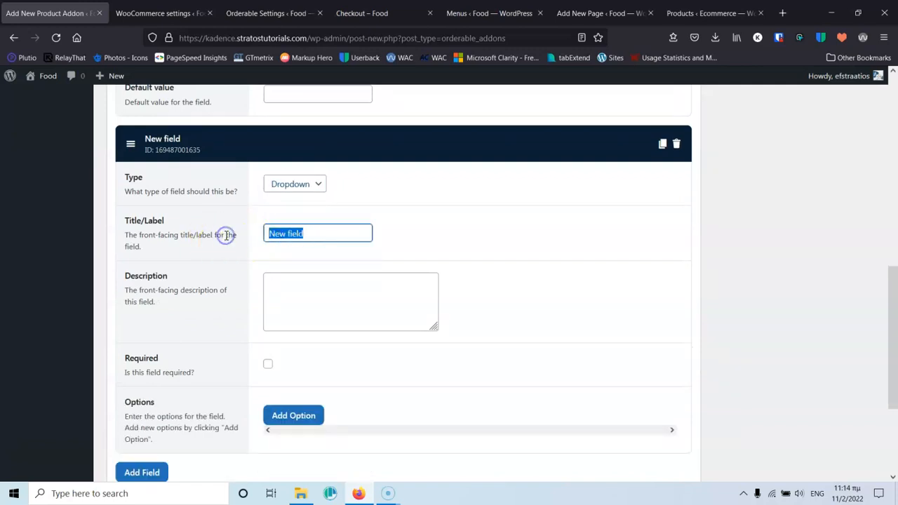
type("Select Sauce")
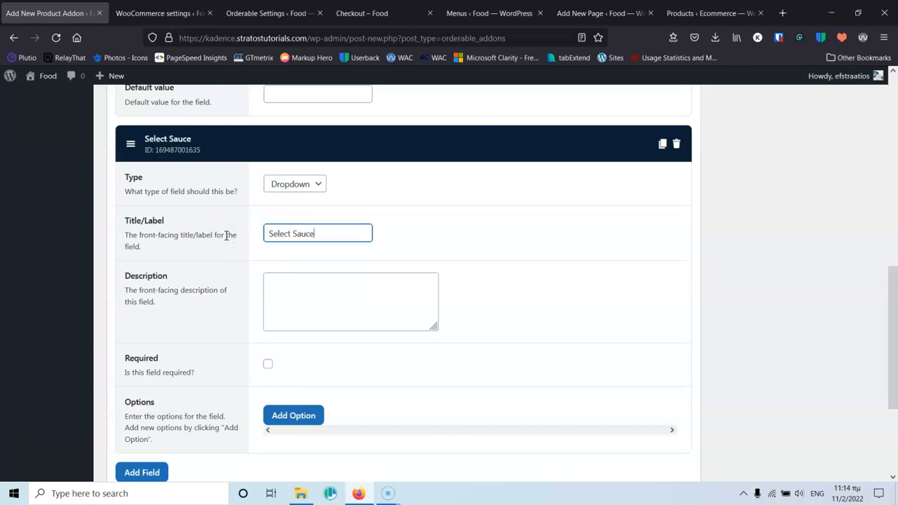
Leave the Select Sauce field's description empty and make the field required
left_click(320, 301)
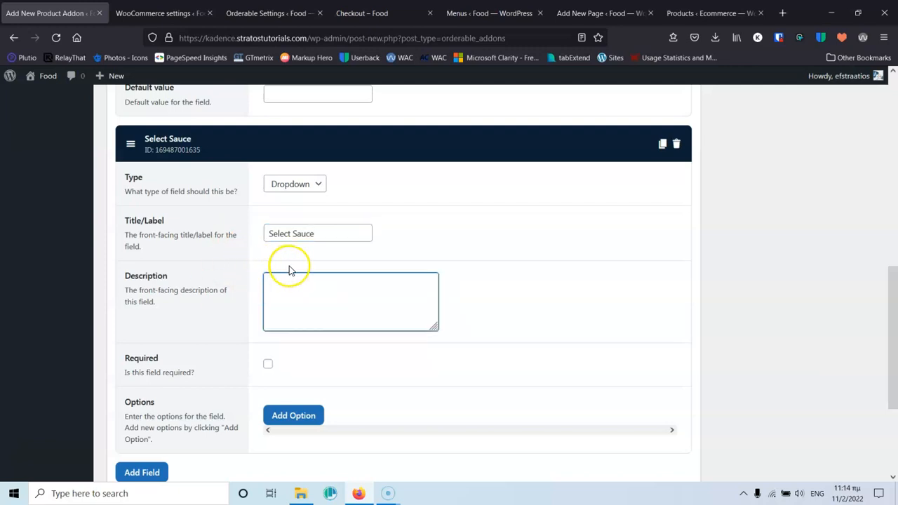
scroll(290, 270, "down", 2)
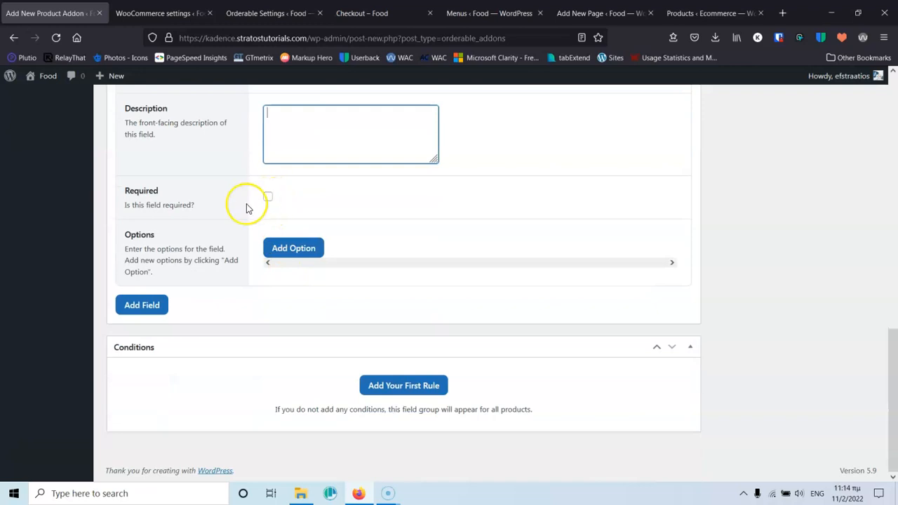
left_click(266, 199)
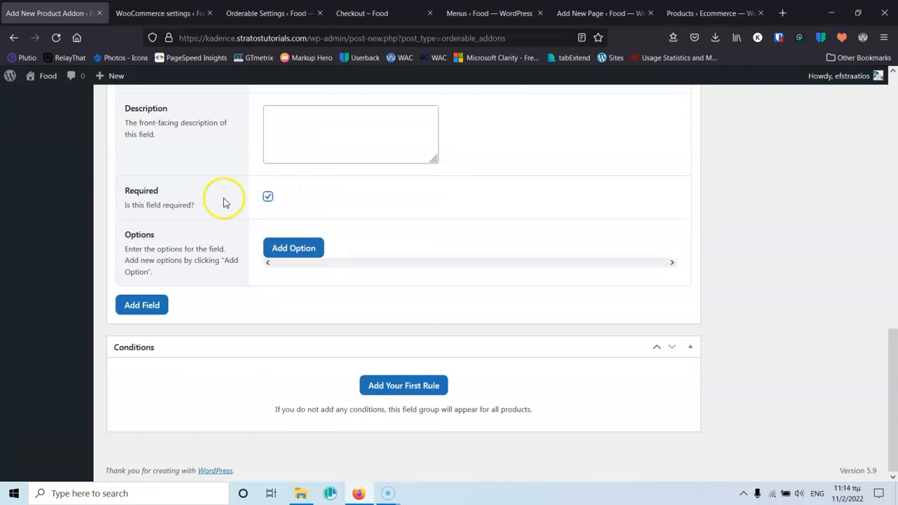
Add a first option labelled "Cethcup" to the Select Sauce field, without a price
left_click(290, 249)
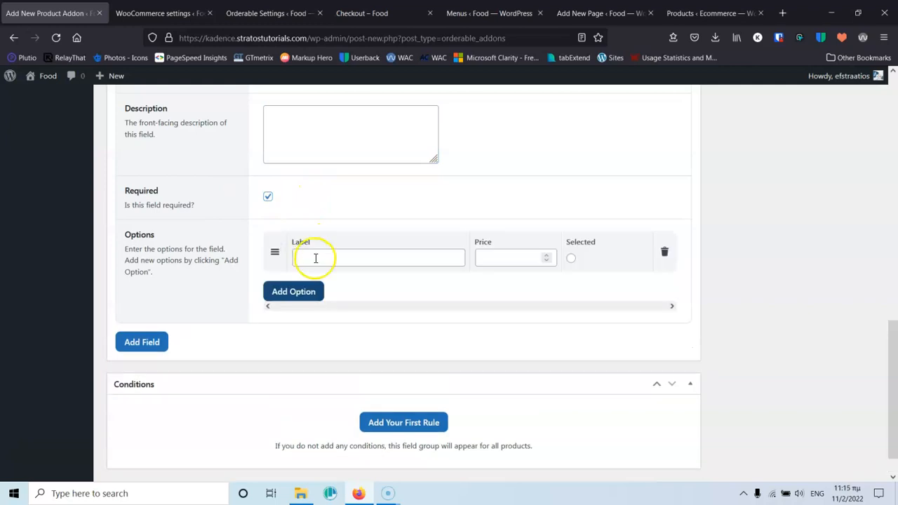
left_click(315, 258)
scroll(316, 258, "up", 5)
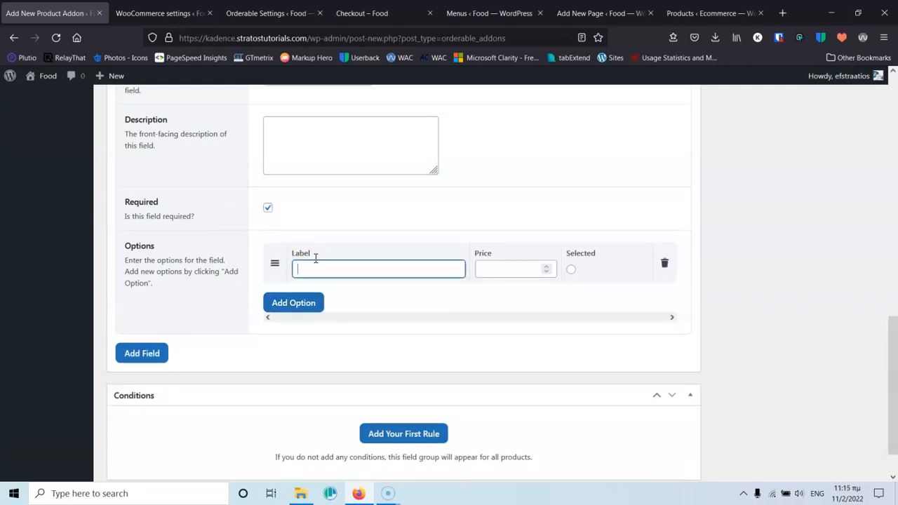
scroll(315, 333, "down", 5)
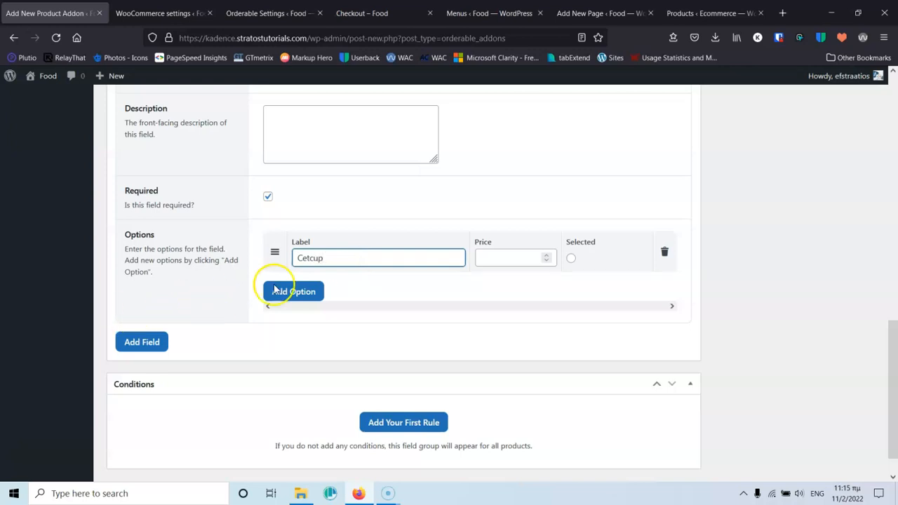
left_click(308, 259)
type("h")
left_click(499, 258)
Add two more options labelled "Mustard" and "White Sauce" to the Select Sauce field, without prices
left_click(296, 291)
left_click(322, 301)
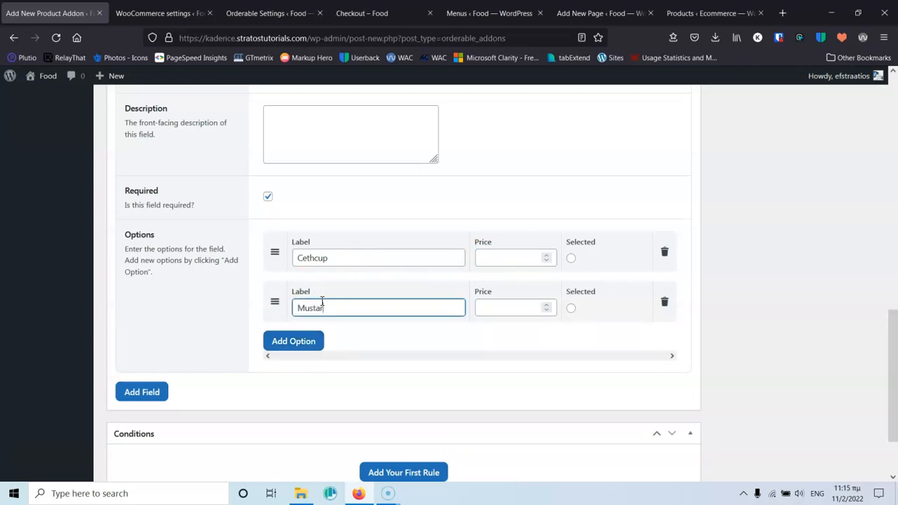
type("Mustard")
left_click(300, 341)
left_click(320, 355)
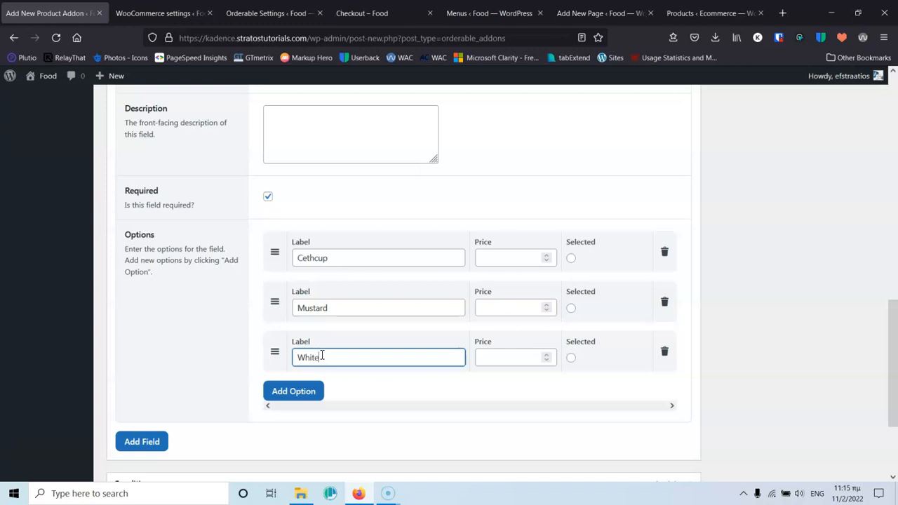
type("White Saus")
key("BackSpace")
type("ce")
Collapse the Select Sauce field and go back to the Comments field's settings
scroll(499, 295, "down", 2)
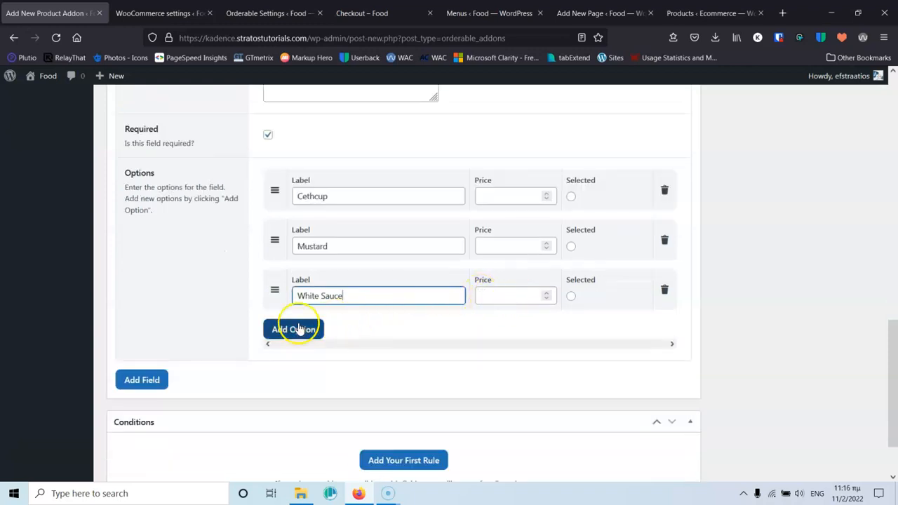
scroll(258, 306, "up", 5)
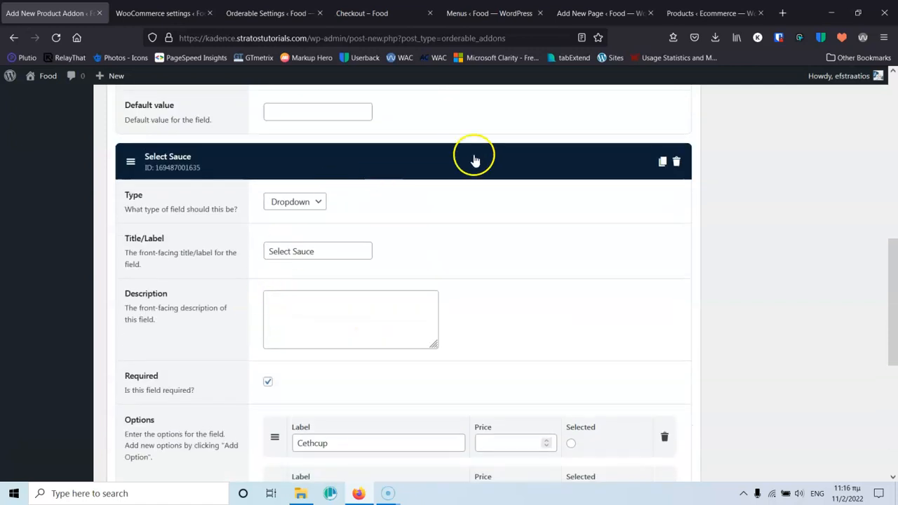
left_click(513, 165)
scroll(425, 220, "up", 5)
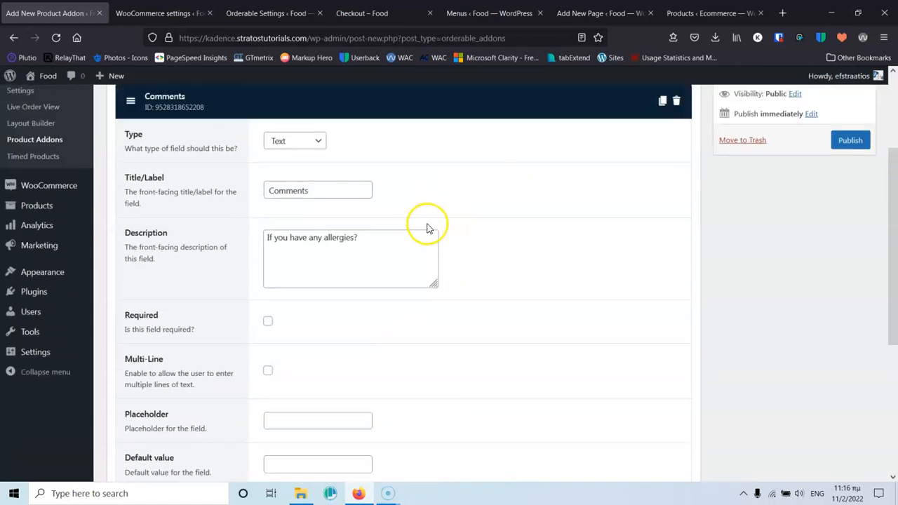
Collapse the Comments field and add a third field to the addon with the type Checkbox
scroll(407, 227, "up", 2)
left_click(378, 226)
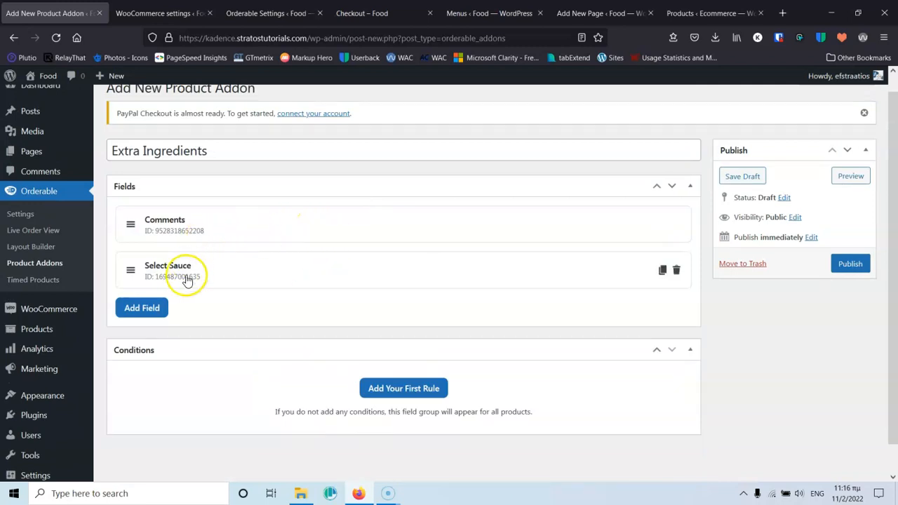
left_click(150, 312)
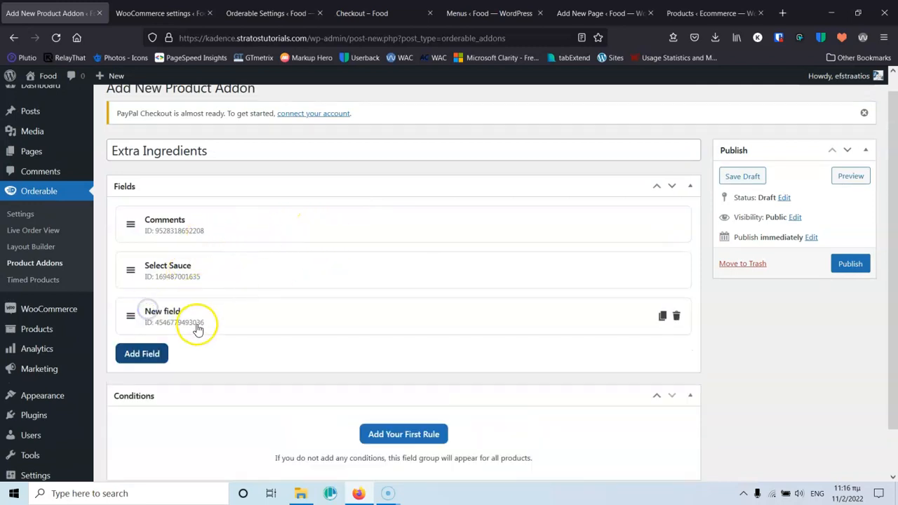
left_click(236, 317)
scroll(401, 307, "down", 2)
scroll(401, 307, "down", 1)
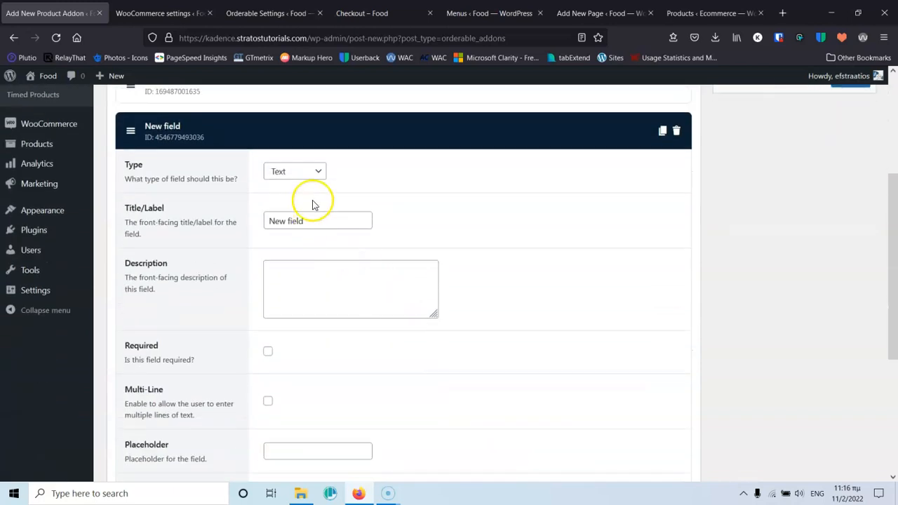
left_click(290, 172)
left_click(300, 225)
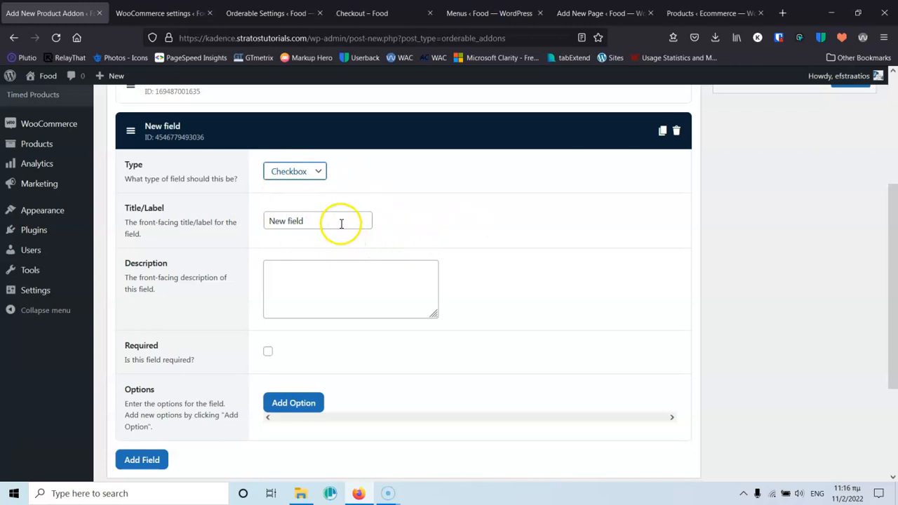
Title the new checkbox field "Extra Incredients" and leave its description empty
left_click_drag(341, 222, 220, 220)
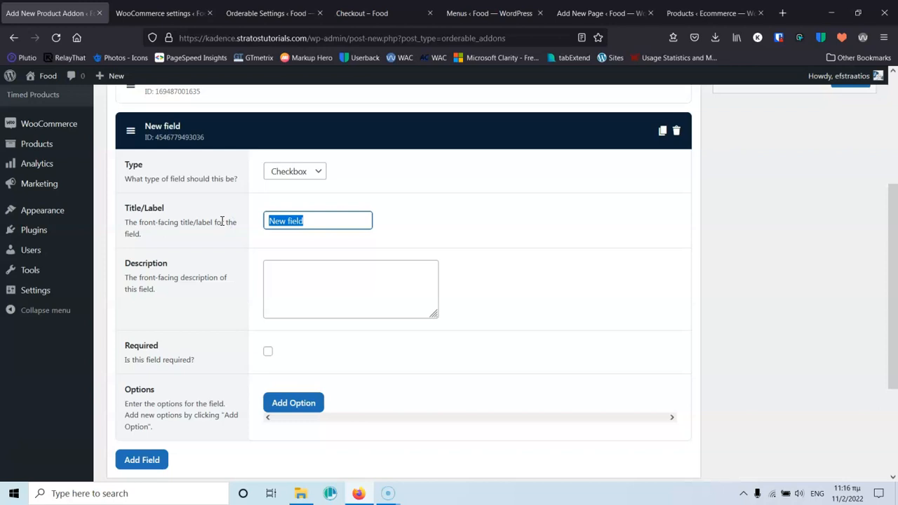
type("Extra Incredients")
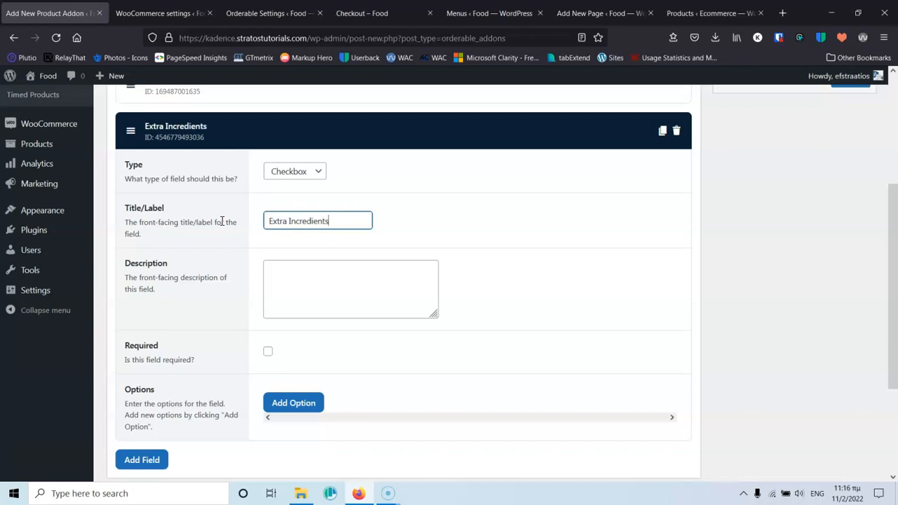
left_click(308, 273)
Add a first option labelled "Bacon" to the Extra Incredients field
scroll(190, 357, "down", 3)
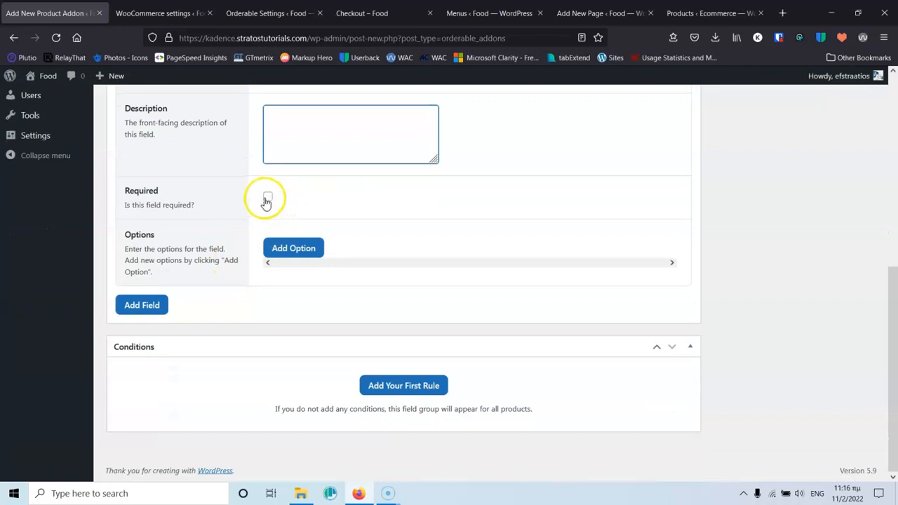
left_click(300, 248)
left_click(308, 259)
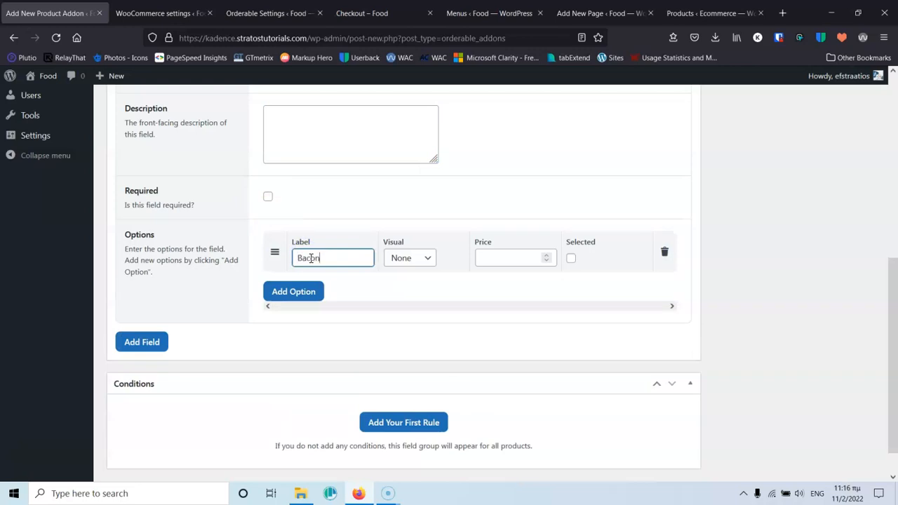
Try the Image visual for the Bacon option and set it back to None
left_click(404, 260)
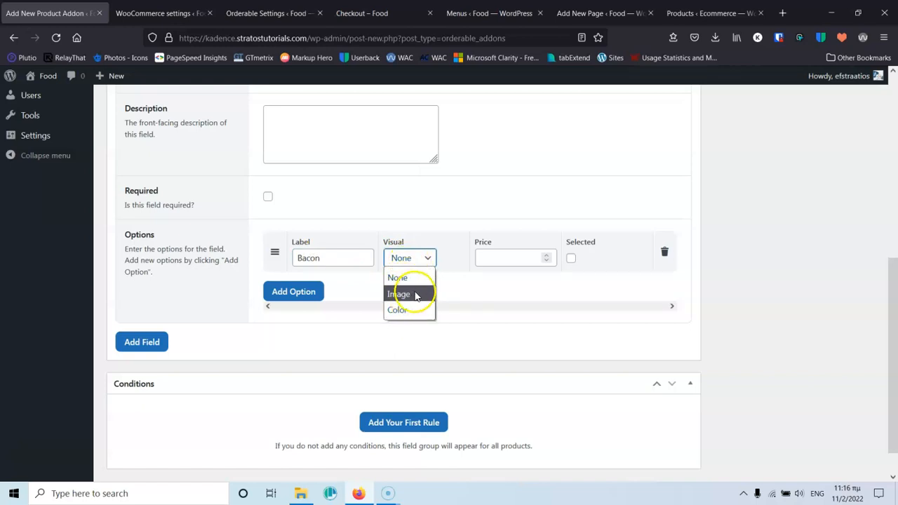
left_click(416, 295)
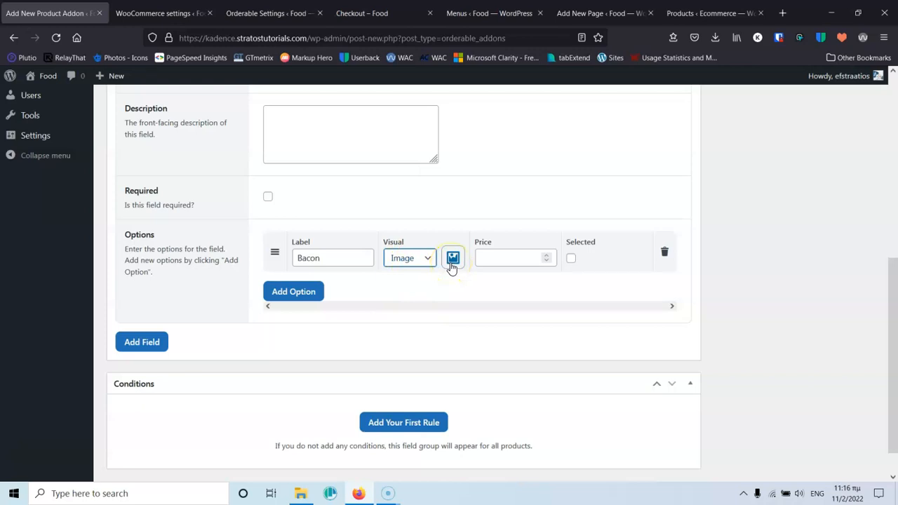
left_click(411, 258)
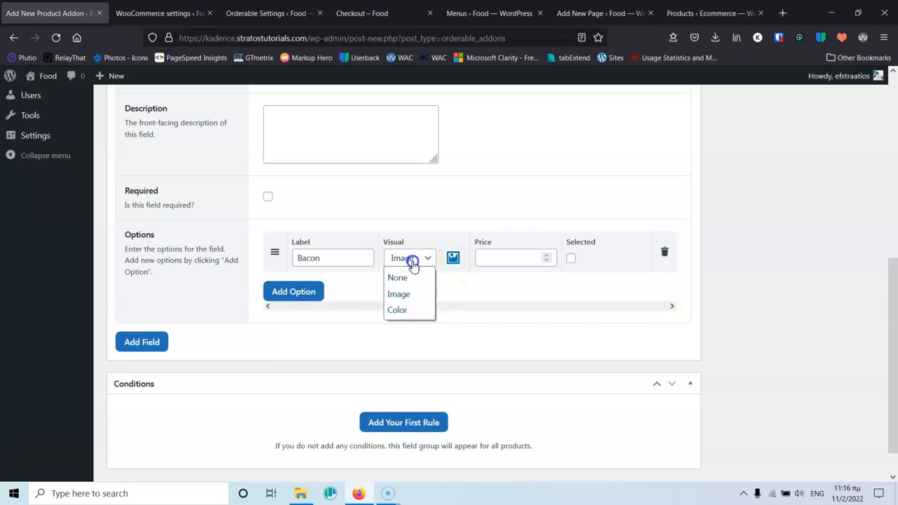
left_click(400, 279)
Price the Bacon option at 1 and add a second option labelled "Gouda" with a price of 1
left_click(489, 258)
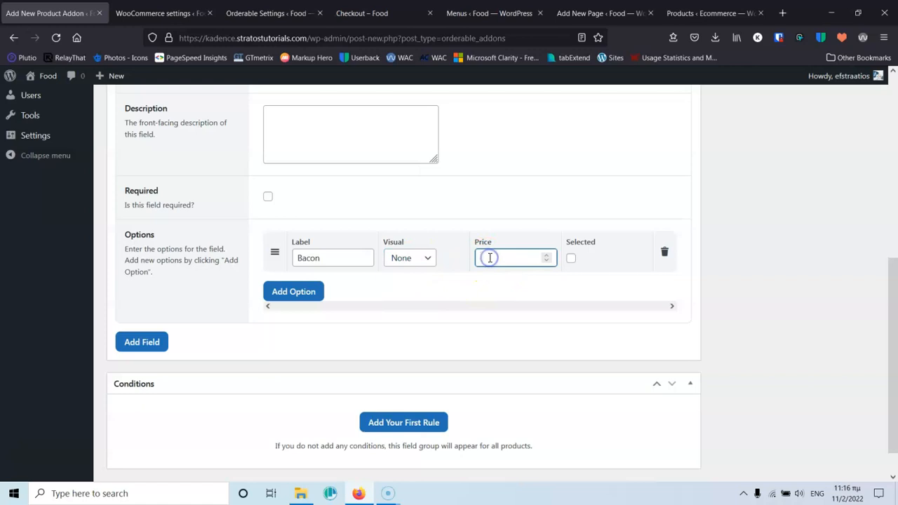
left_click(295, 290)
left_click(304, 313)
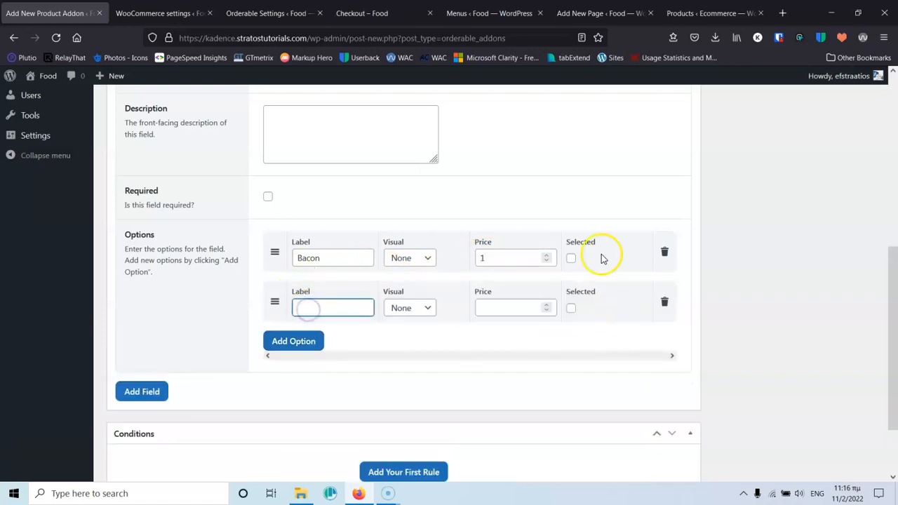
left_click(299, 308)
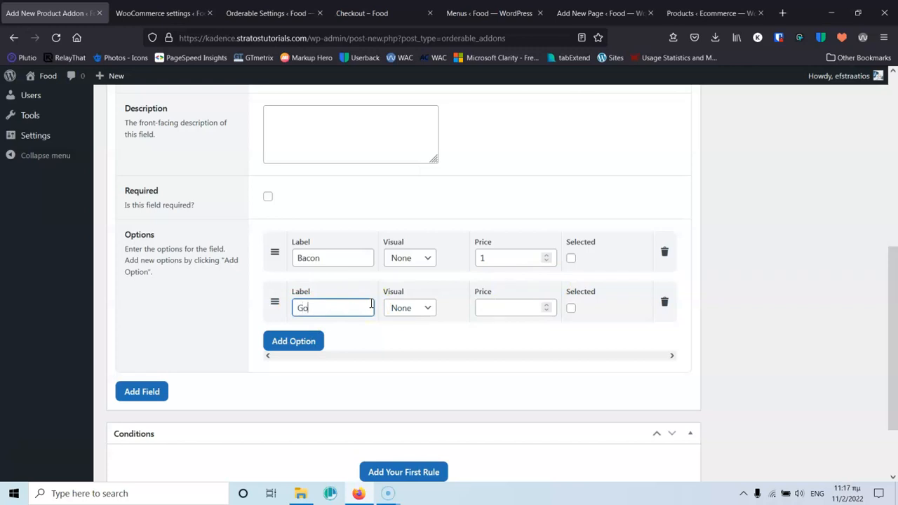
left_click(491, 307)
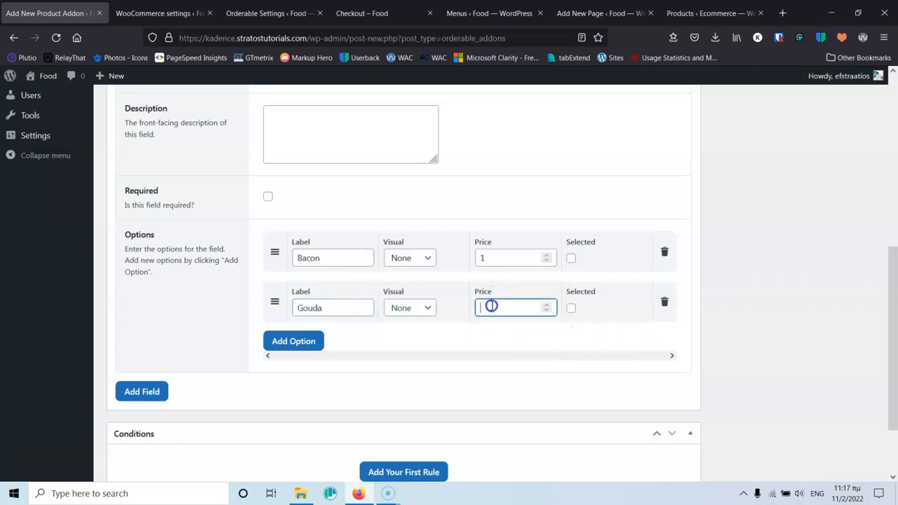
type("1")
Add a third option labelled "Egg" with a price of 1 to the Extra Incredients field
left_click(290, 348)
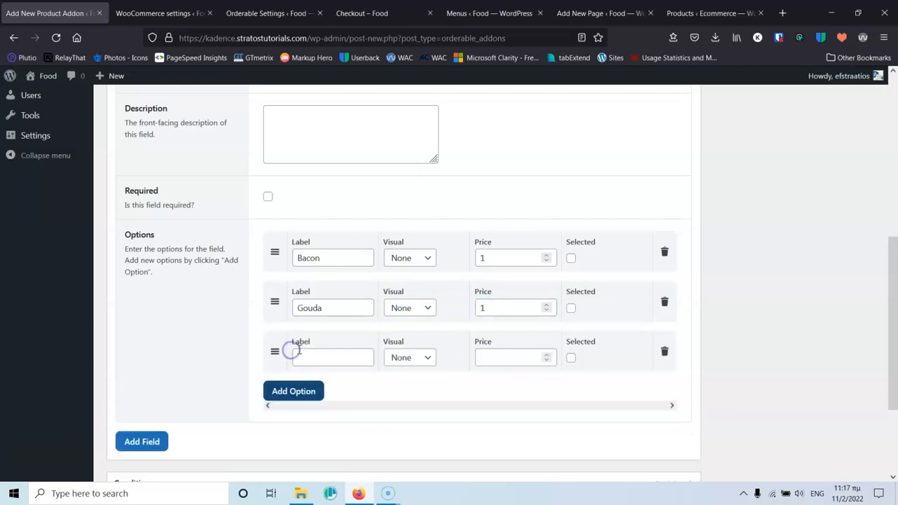
left_click(313, 358)
type("Egg")
left_click(507, 359)
type("1")
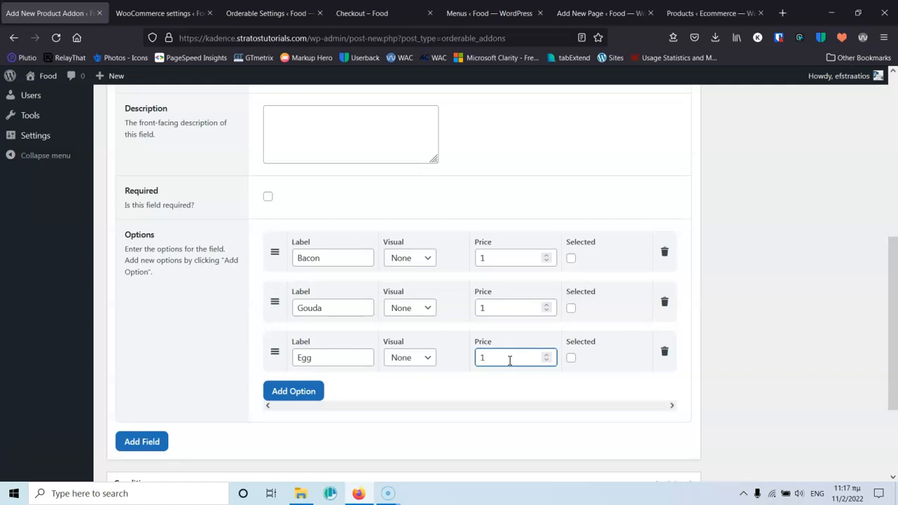
Add a fourth option labelled "Tomato" with a price of 1 and collapse the Extra Incredients field
left_click(294, 391)
left_click(318, 403)
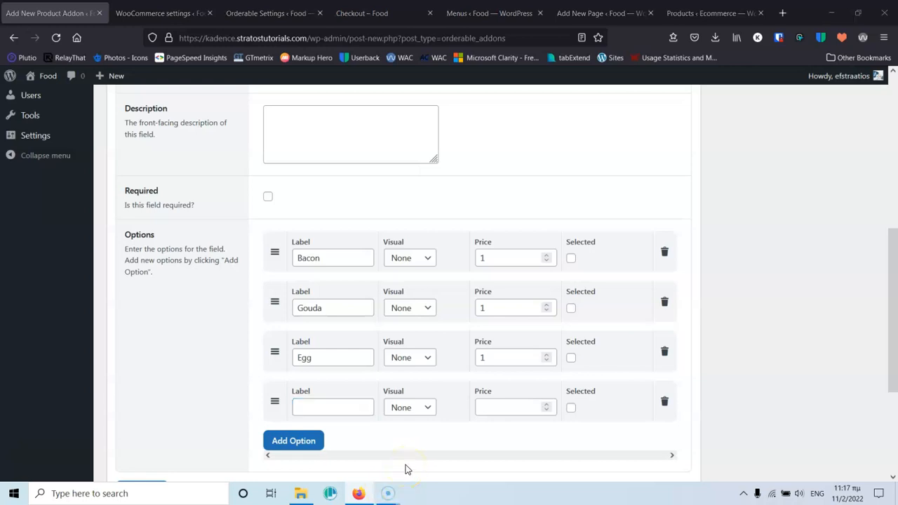
left_click(348, 409)
type("Tomato")
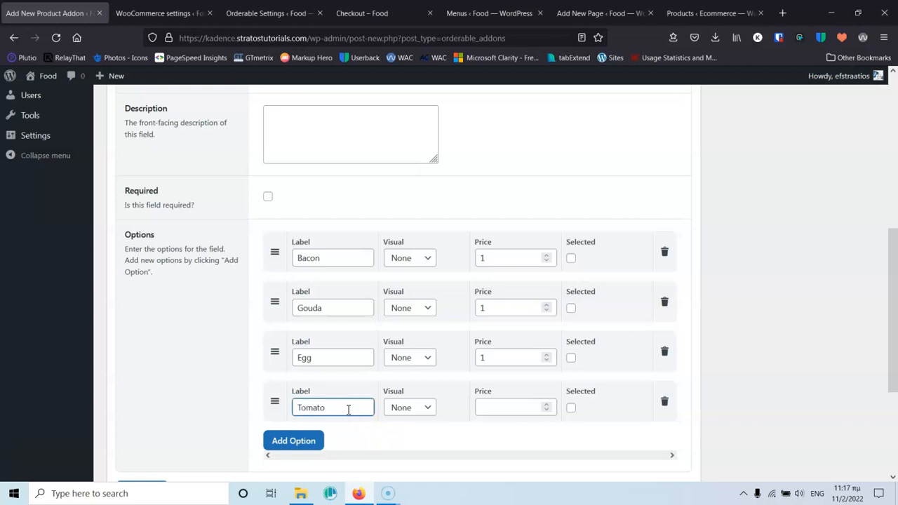
left_click(488, 401)
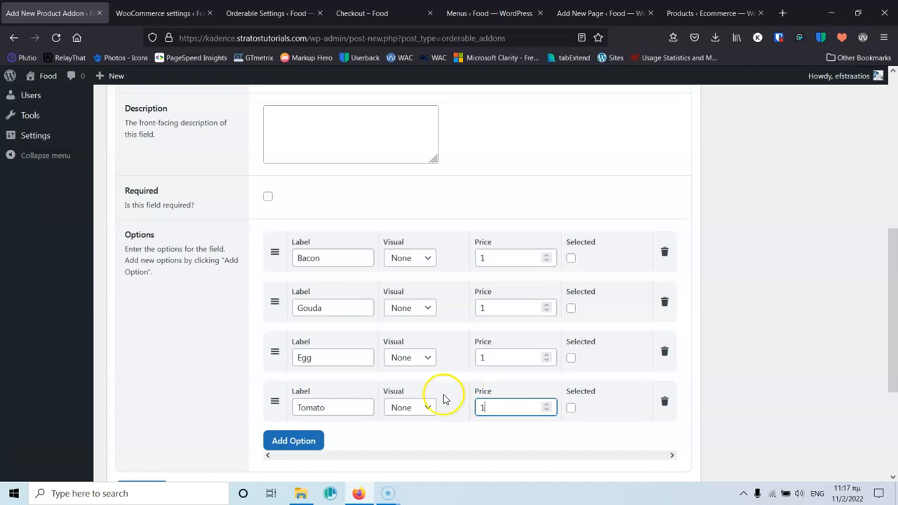
scroll(167, 354, "up", 3)
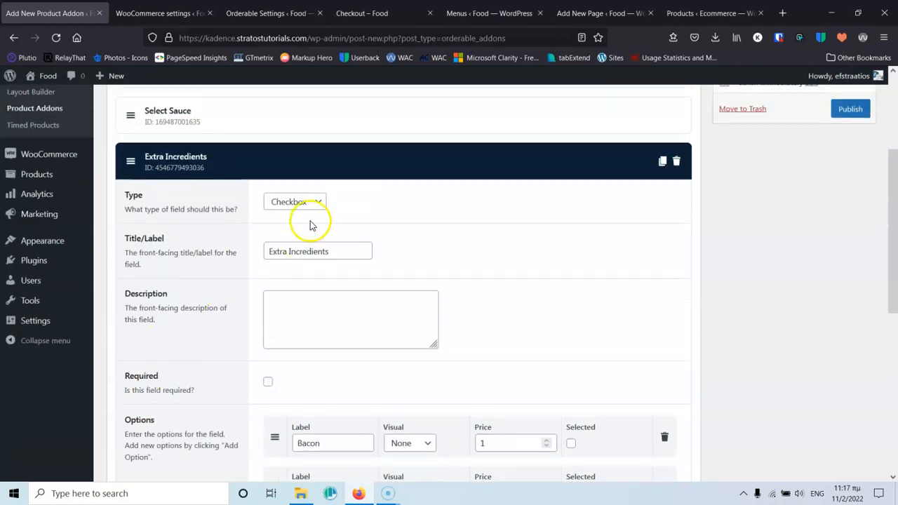
left_click(305, 165)
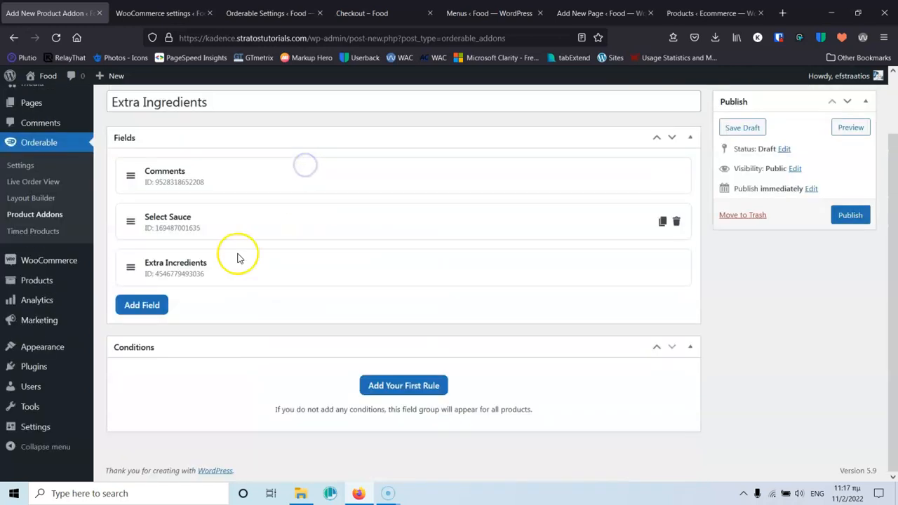
Add a fourth field to the addon with the type Radio and the title "Select Side Food"
left_click(133, 306)
left_click(236, 314)
scroll(319, 293, "down", 3)
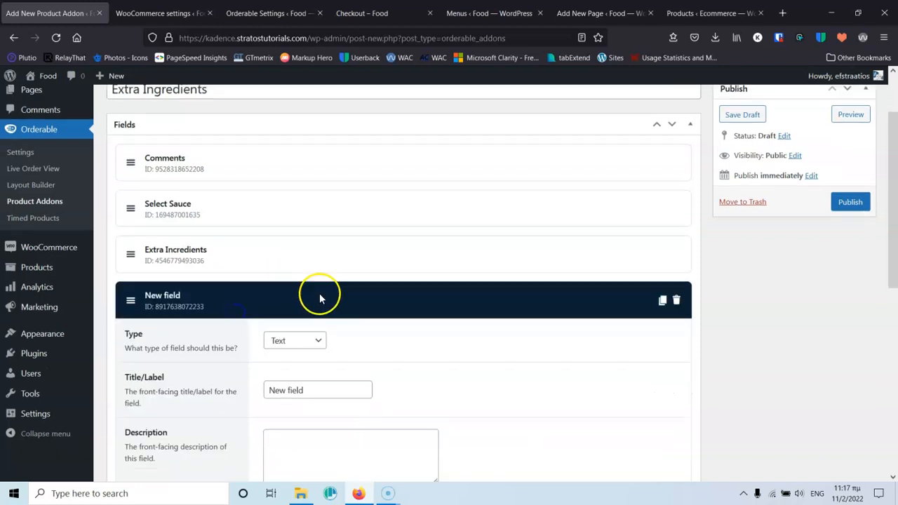
left_click(287, 169)
left_click(280, 237)
left_click_drag(309, 219, 269, 219)
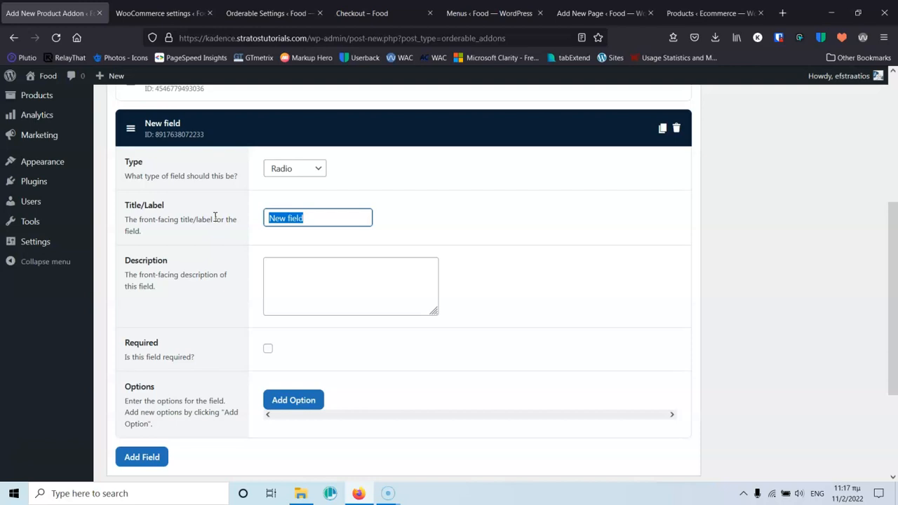
type("Select Side Food")
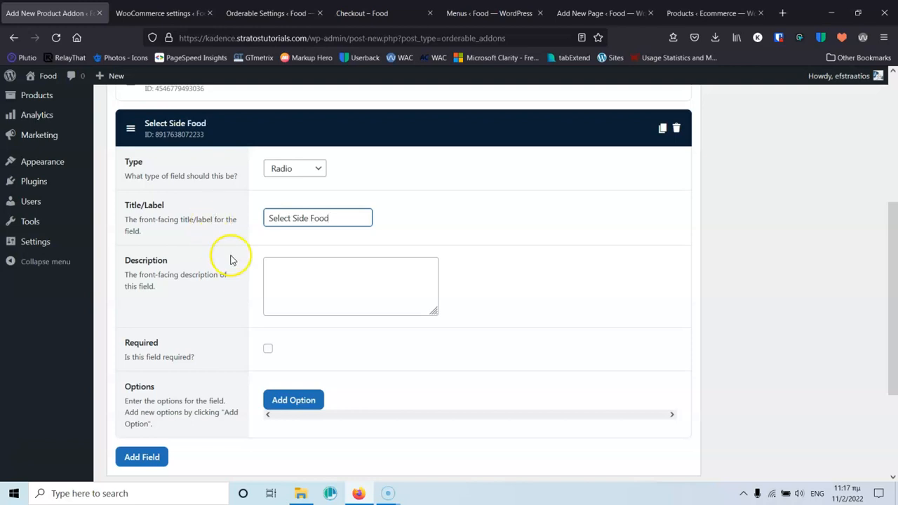
Add a first option labelled "French Fries" with a price of 3 to the Select Side Food field
scroll(228, 256, "down", 3)
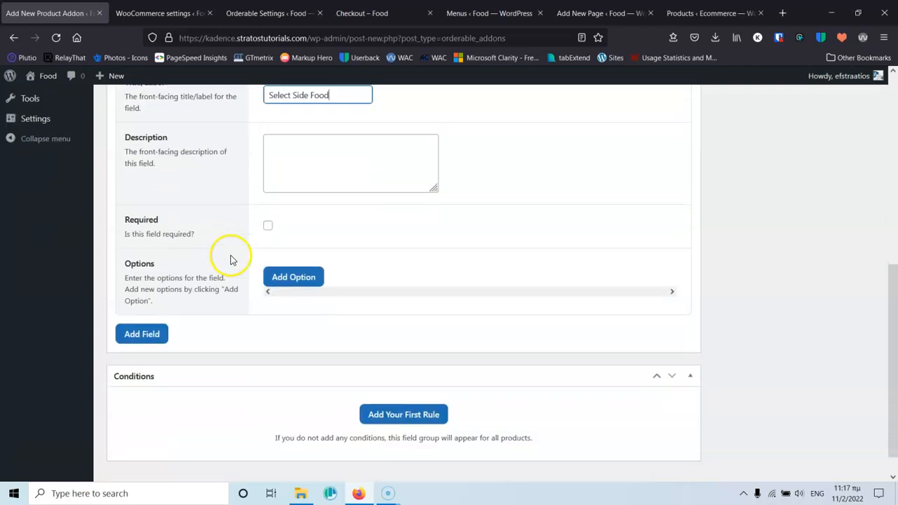
left_click(293, 248)
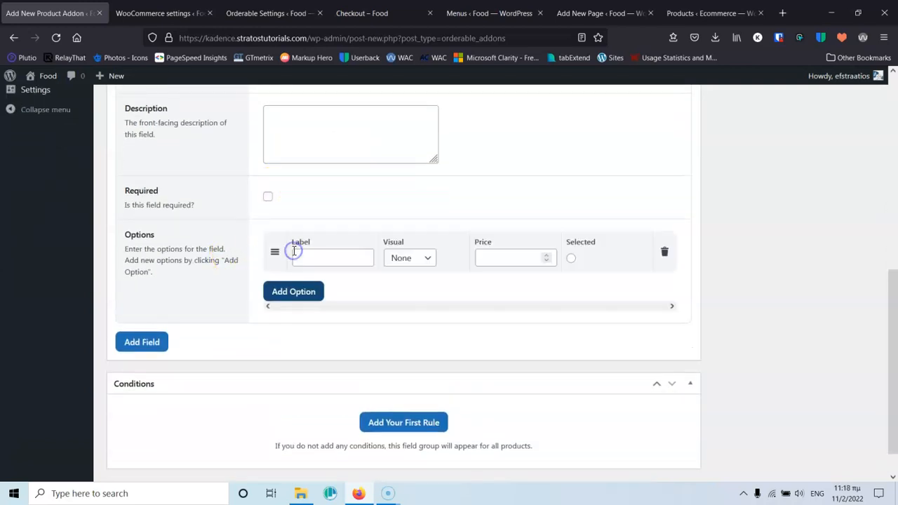
left_click(317, 259)
type("Fries")
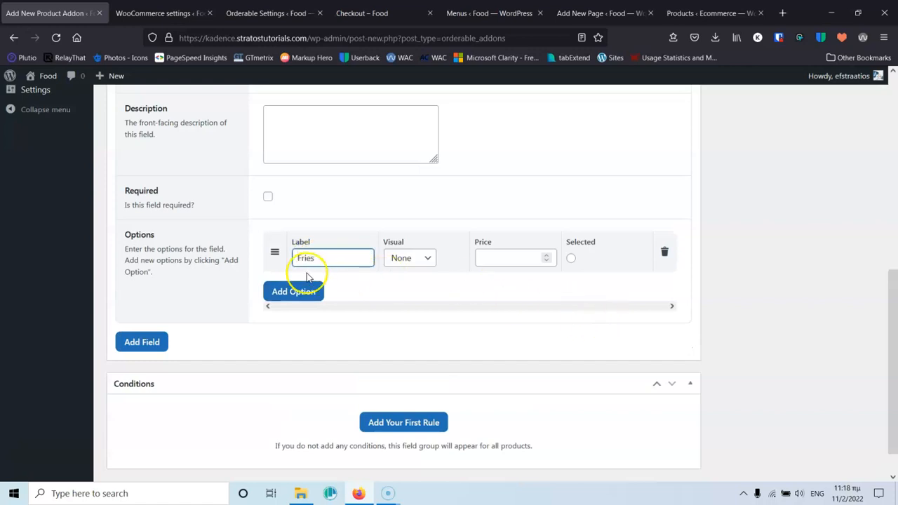
left_click(299, 258)
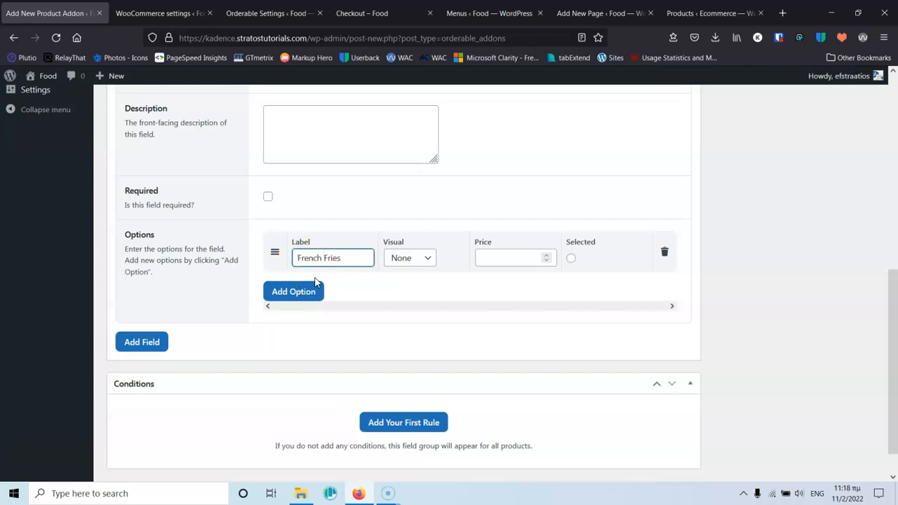
left_click(491, 256)
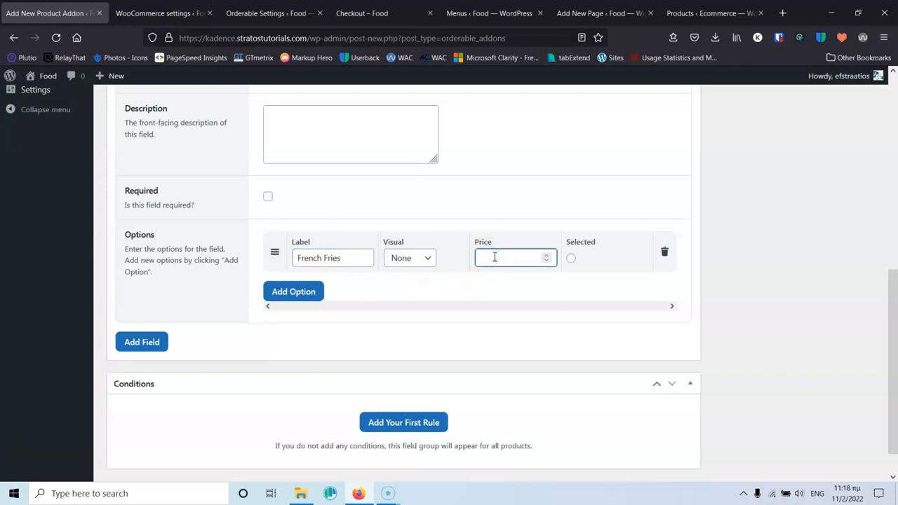
Add a second option labelled "Rice" with a price of 2 to the Select Side Food field
left_click(317, 296)
left_click(317, 305)
type("Rice")
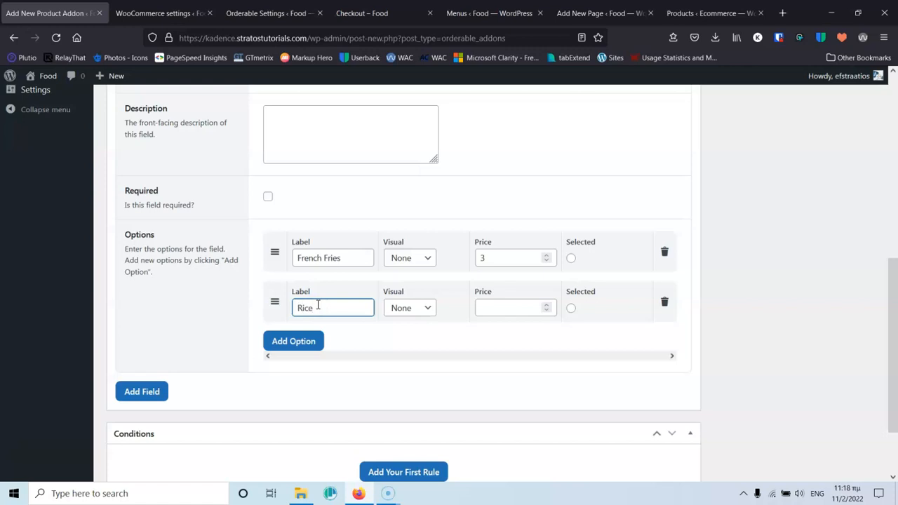
left_click(514, 309)
type("2")
Add a third option labelled "Vegetables" with a price of 1 and collapse the Select Side Food field
left_click(296, 340)
left_click(308, 358)
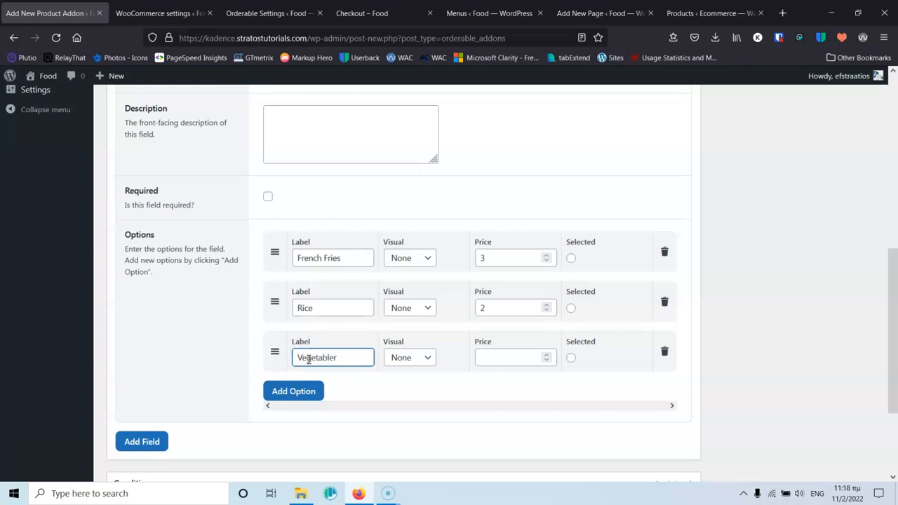
type("Vegetables")
left_click(491, 357)
type("1")
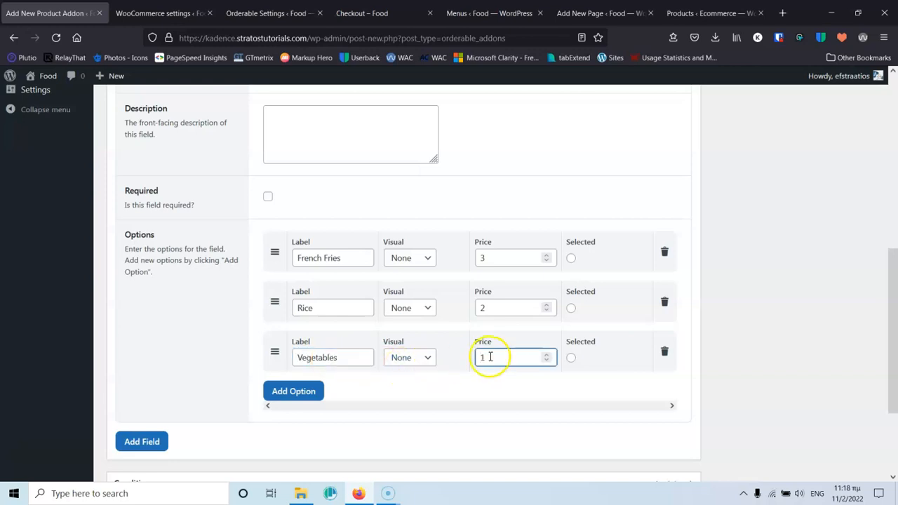
scroll(421, 336, "down", 2)
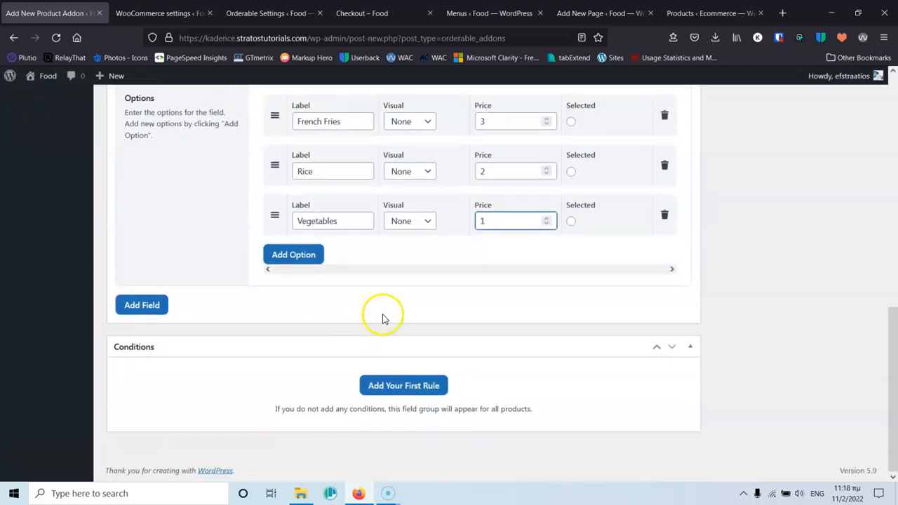
scroll(367, 297, "up", 5)
left_click(369, 210)
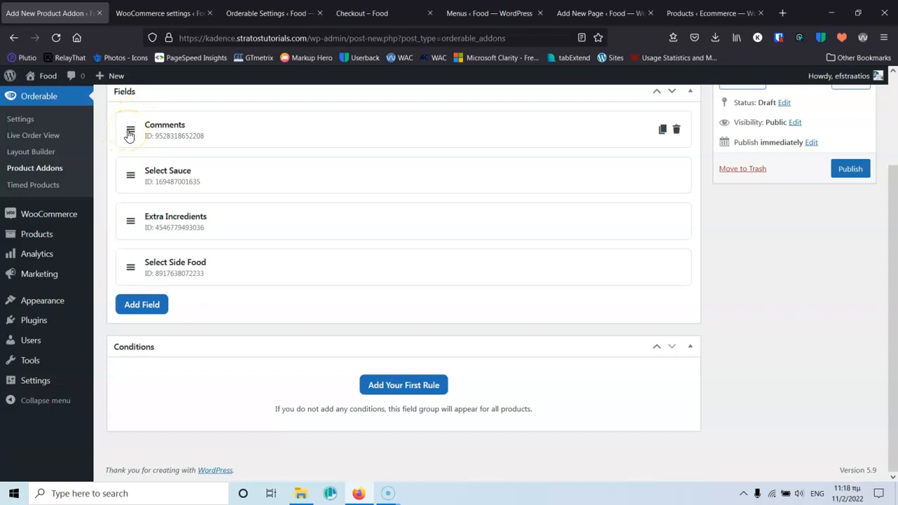
Reorder the addon fields to Extra Incredients, Select Side Food, Select Sauce, Comments and publish the addon
left_click_drag(128, 130, 132, 270)
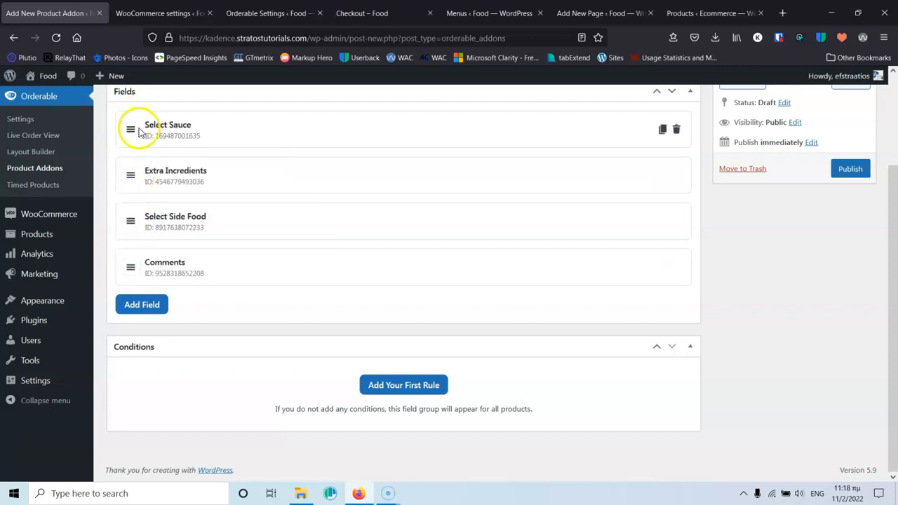
left_click_drag(130, 175, 130, 127)
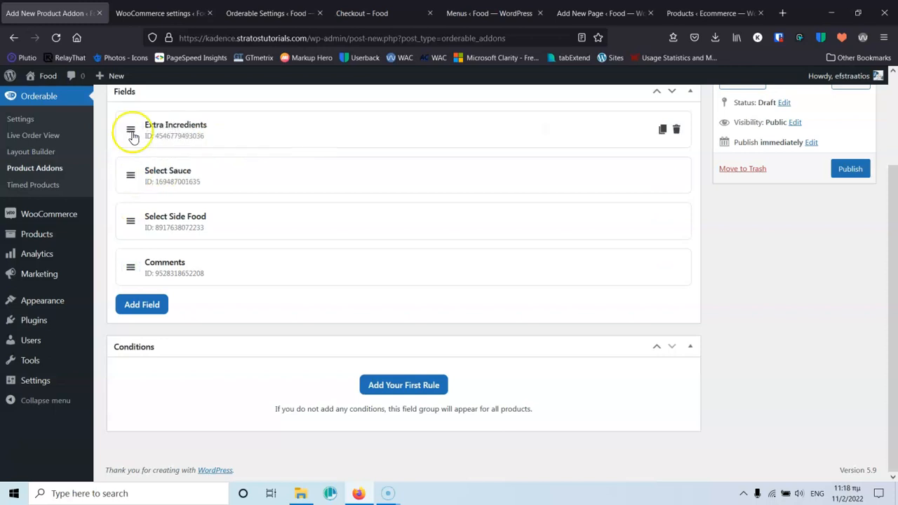
left_click_drag(130, 224, 129, 175)
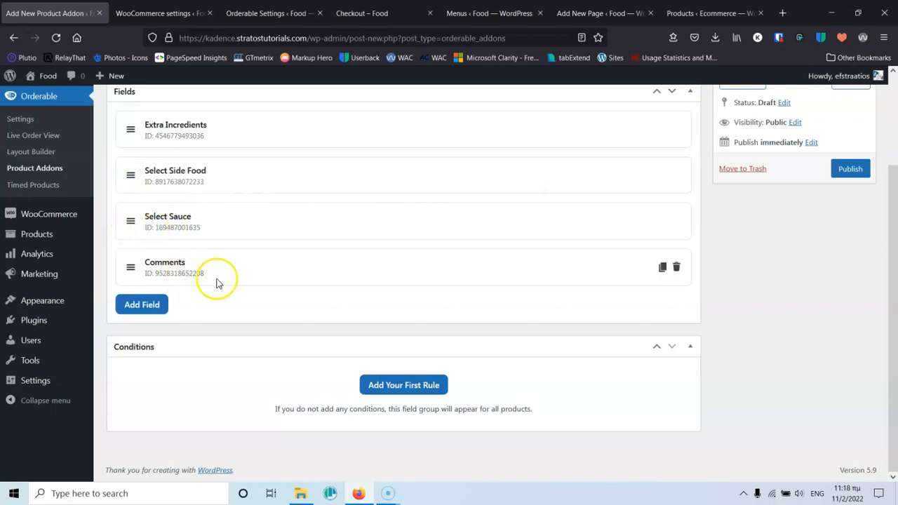
left_click(849, 170)
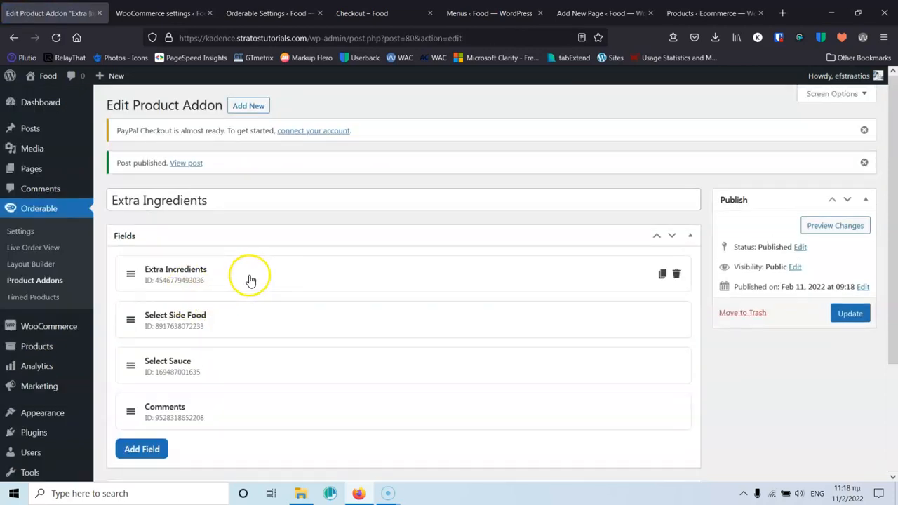
scroll(251, 281, "down", 2)
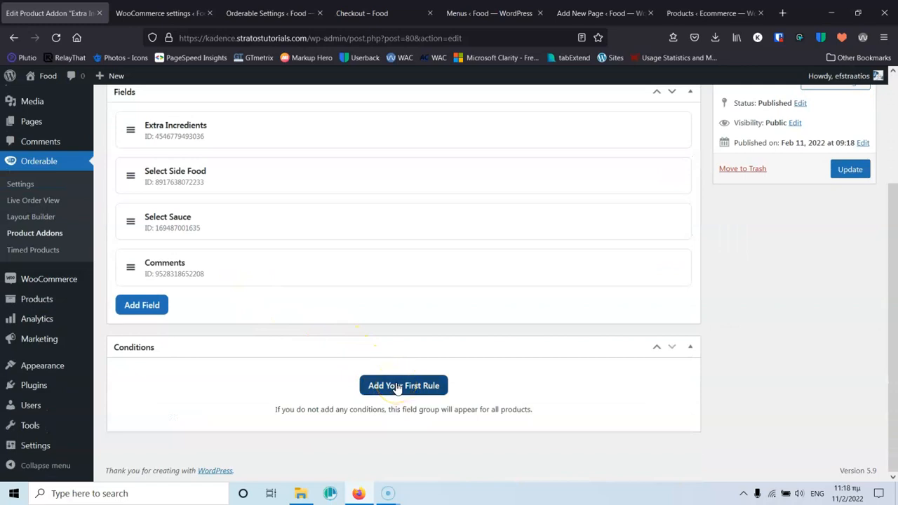
Close the open Orderable Settings, Checkout and Menus pages in the browser
left_click(274, 14)
left_click(319, 13)
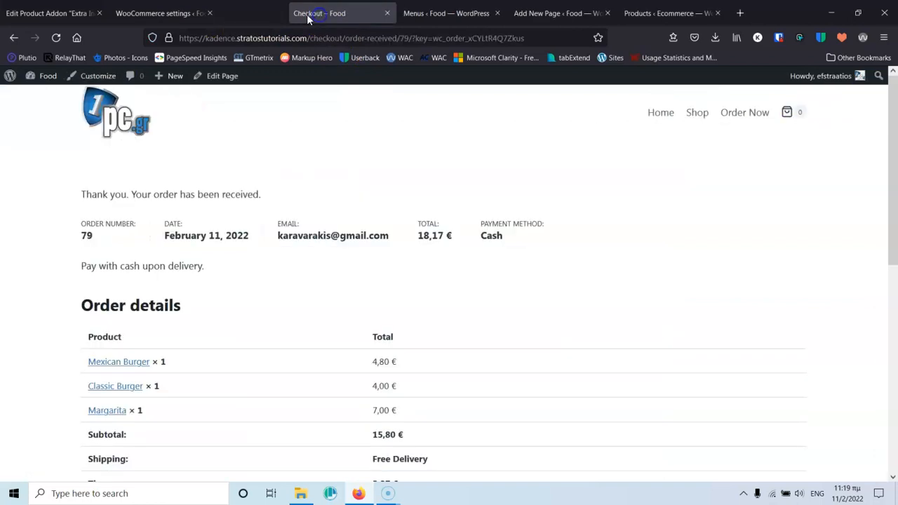
left_click(319, 14)
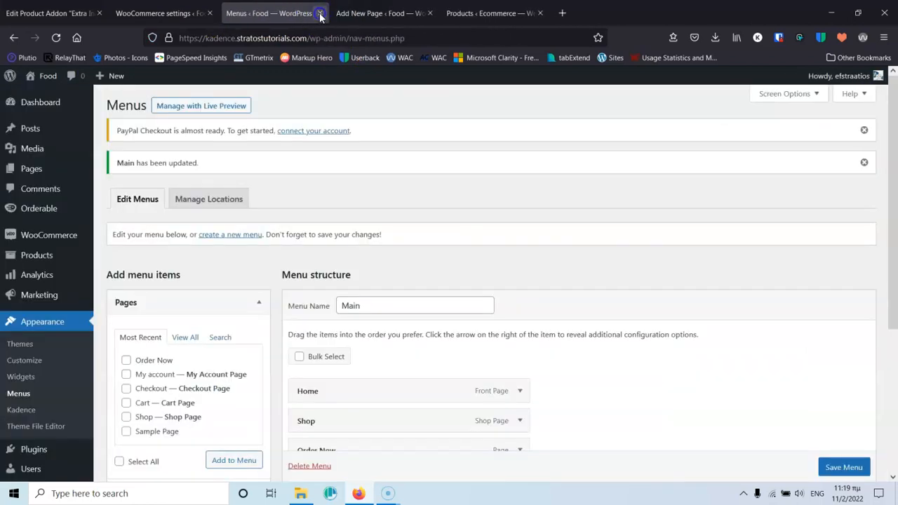
left_click(320, 13)
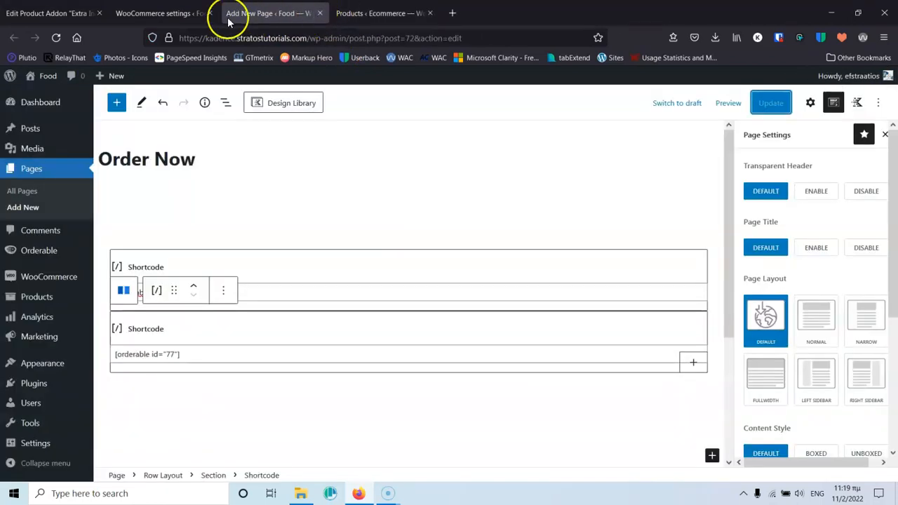
Open the live site separately from the WooCommerce settings, close those settings and go to the Order Now page
left_click(181, 11)
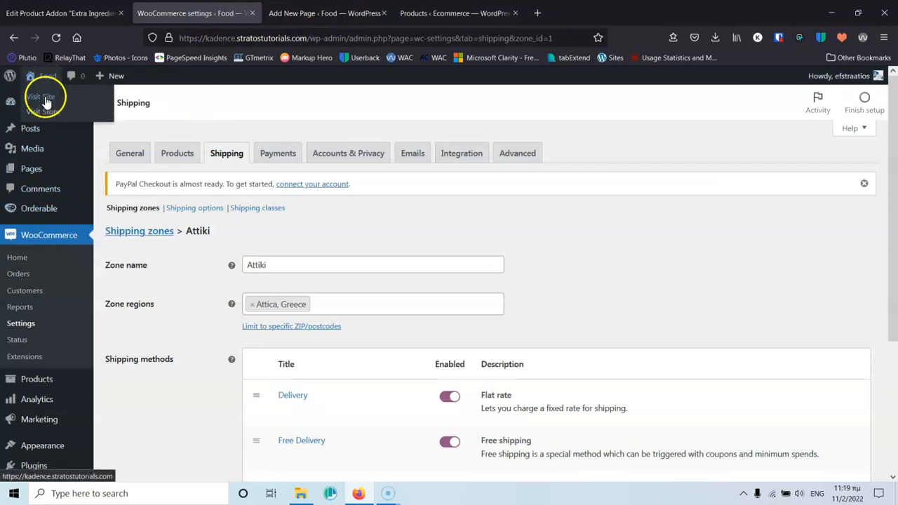
middle_click(46, 86)
left_click(329, 12)
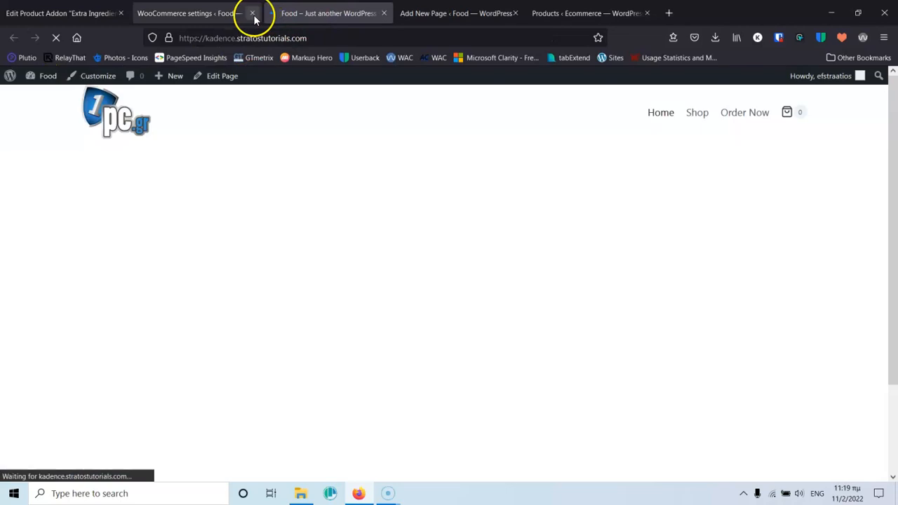
left_click(252, 12)
left_click(755, 115)
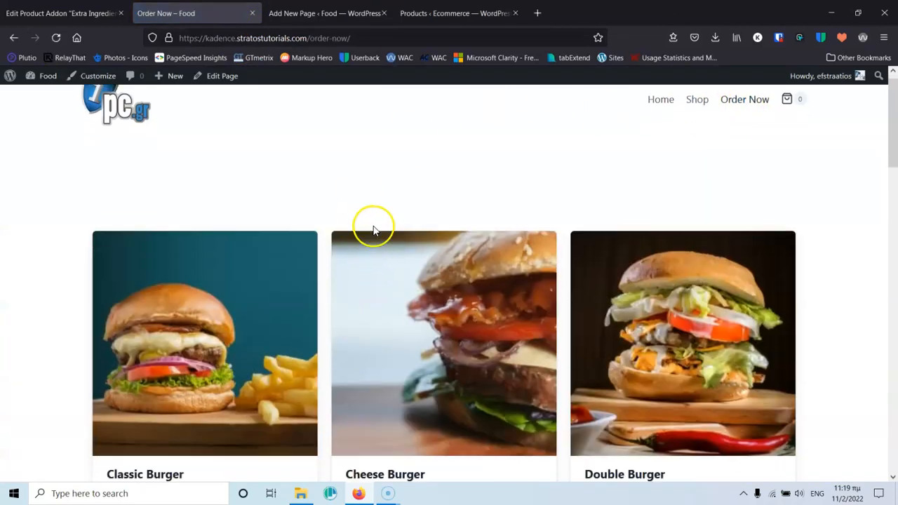
Examine the addon fields offered for the Classic Burger on the Order Now page, and close its product details
scroll(271, 194, "down", 3)
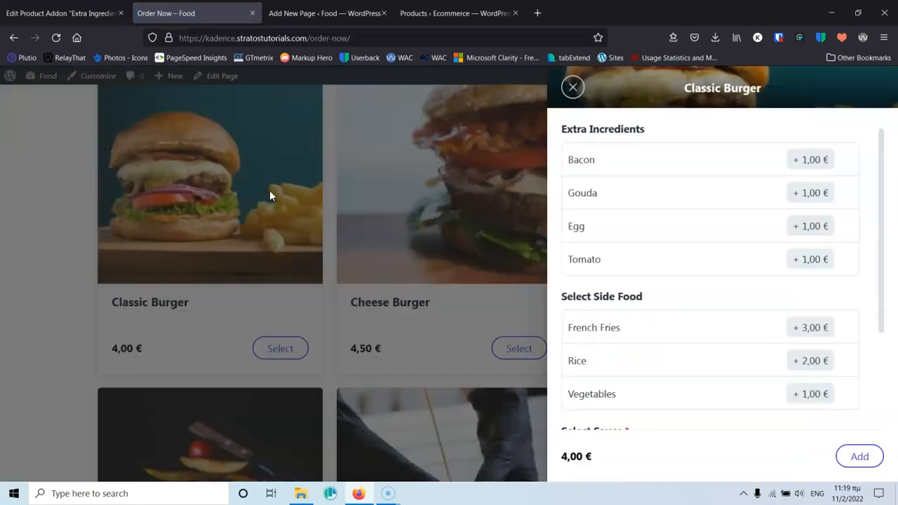
scroll(684, 247, "down", 2)
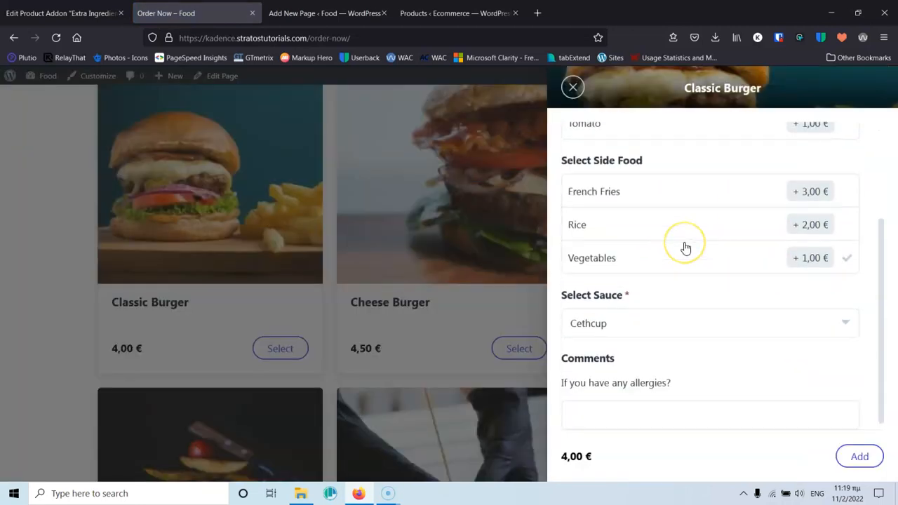
scroll(685, 248, "up", 2)
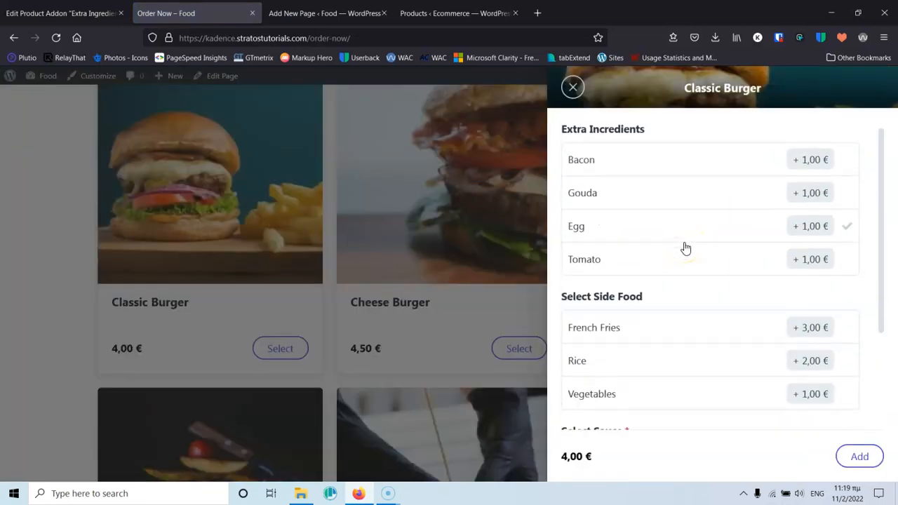
scroll(686, 249, "down", 2)
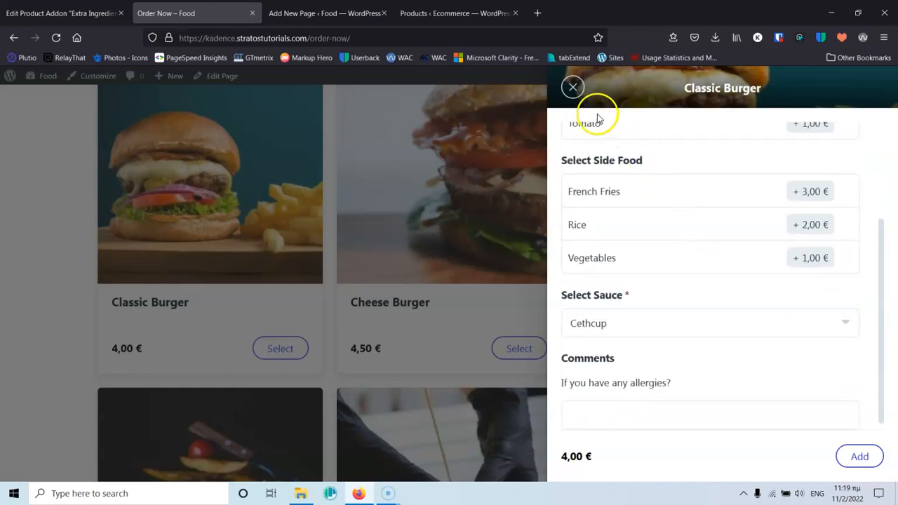
left_click(573, 87)
Examine whether the same addon fields are offered for the A la creme pasta, and return to the burgers
scroll(419, 336, "down", 8)
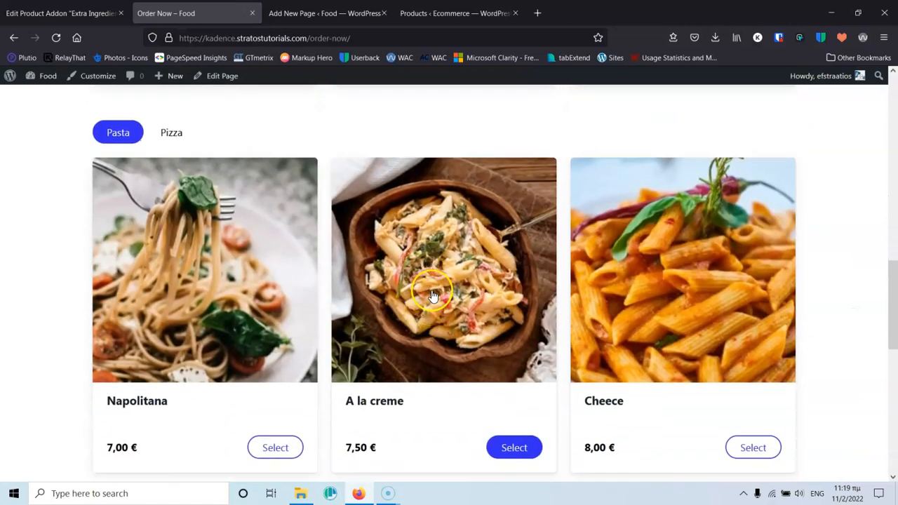
left_click(525, 447)
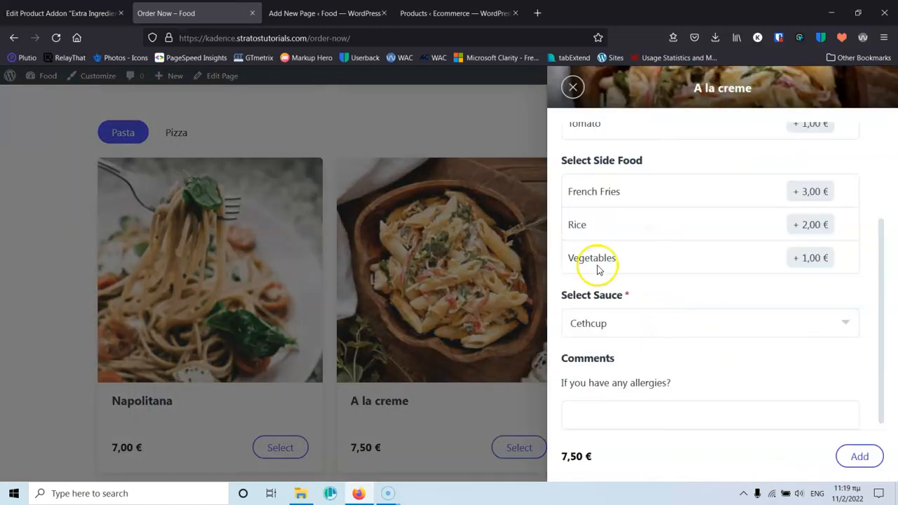
scroll(657, 231, "up", 2)
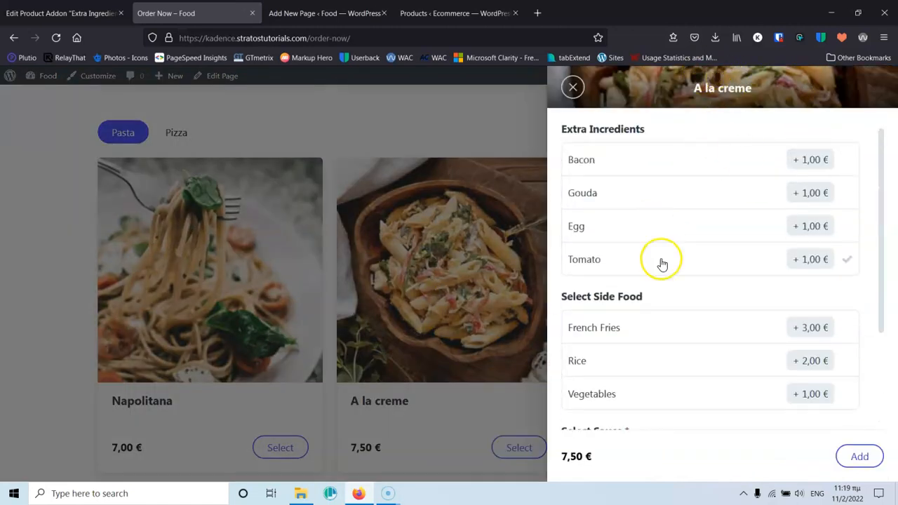
scroll(663, 266, "down", 2)
scroll(673, 288, "up", 2)
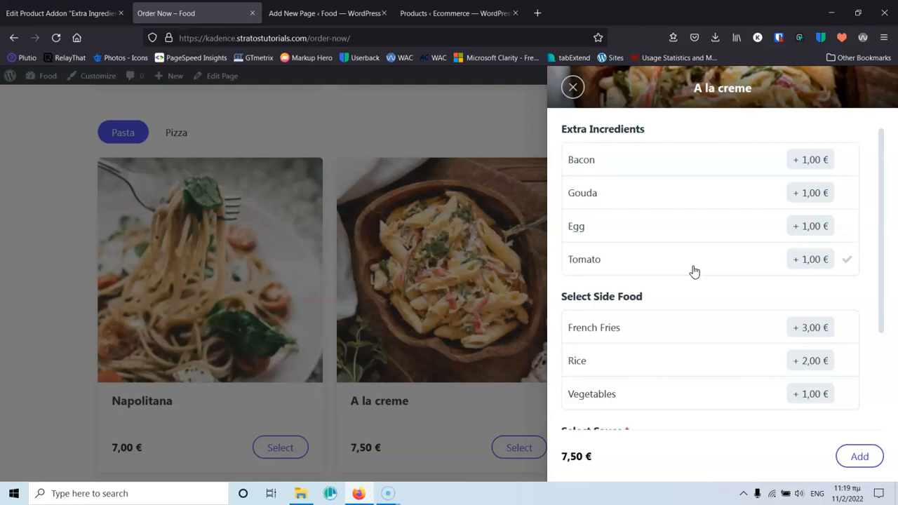
scroll(593, 278, "down", 3)
scroll(663, 288, "up", 3)
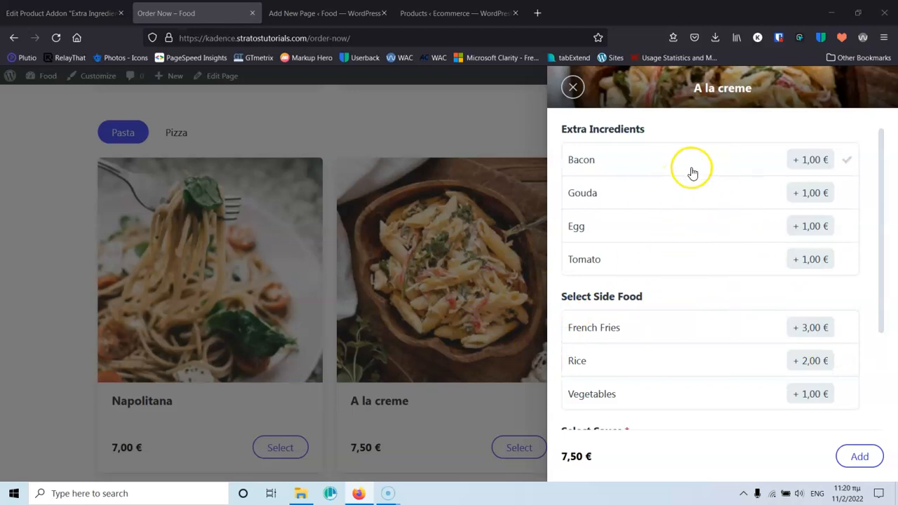
scroll(691, 170, "down", 3)
scroll(691, 170, "up", 3)
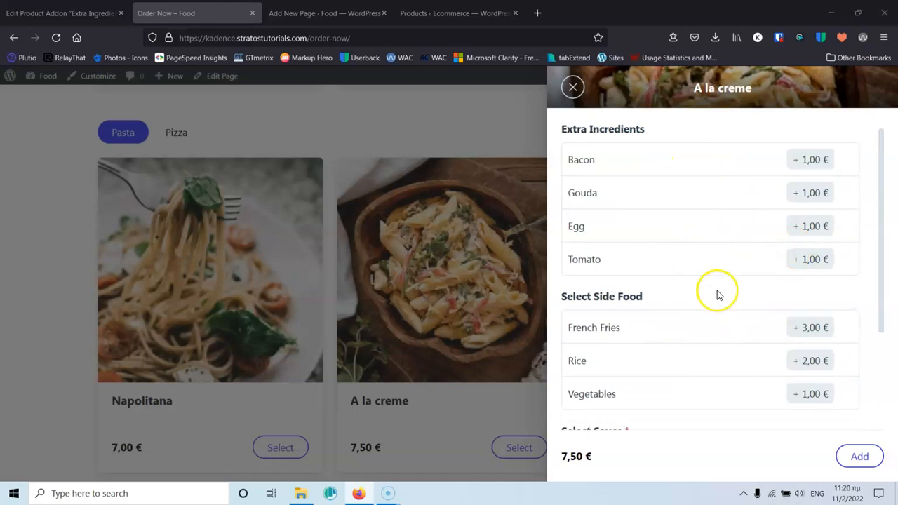
scroll(726, 291, "down", 3)
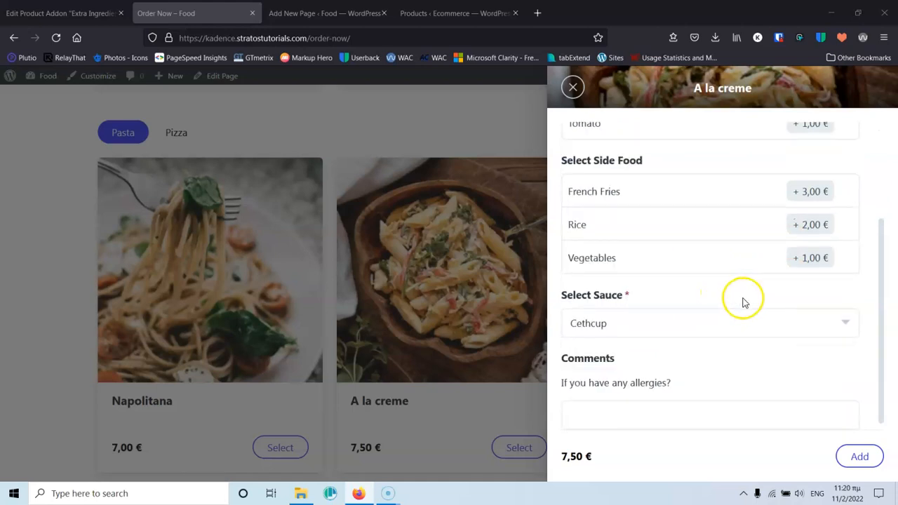
scroll(633, 269, "up", 3)
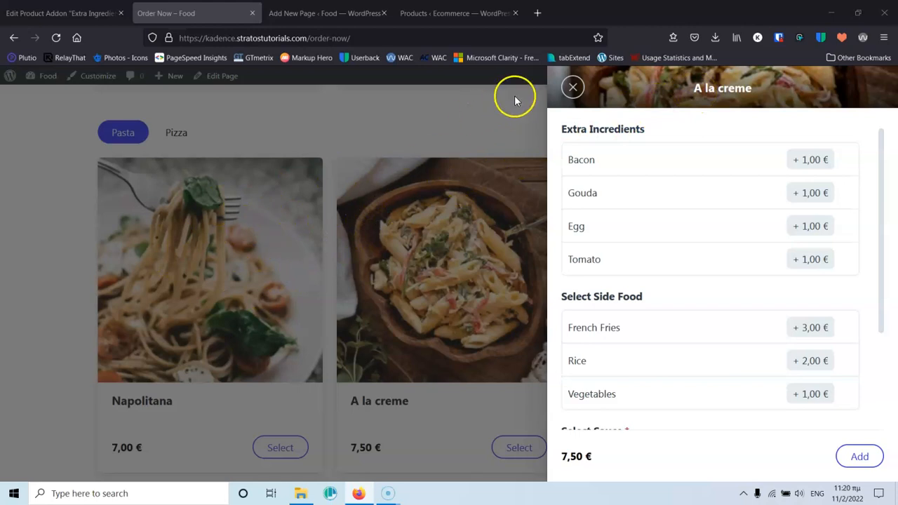
left_click(573, 87)
scroll(435, 304, "up", 10)
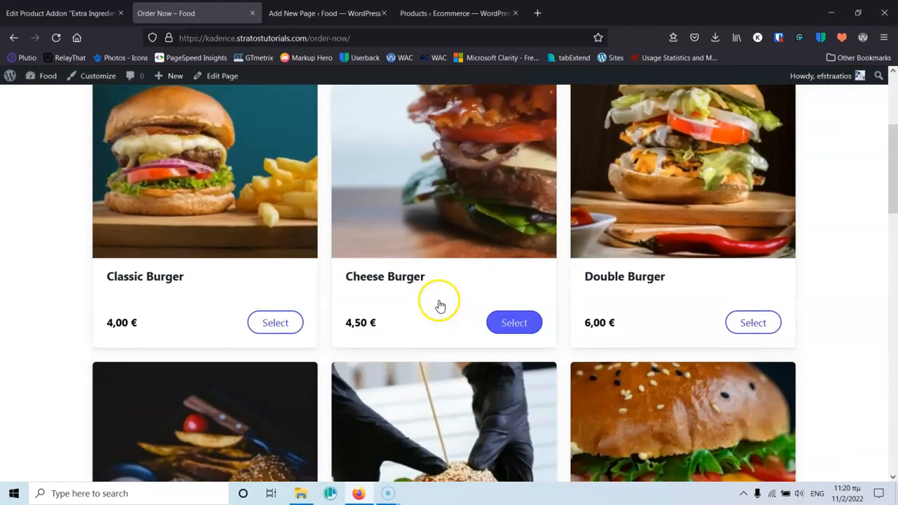
scroll(439, 304, "up", 3)
Add a first condition rule to the Extra Ingredients addon and review its condition types and comparison operators
key("ctrl+shift+Tab")
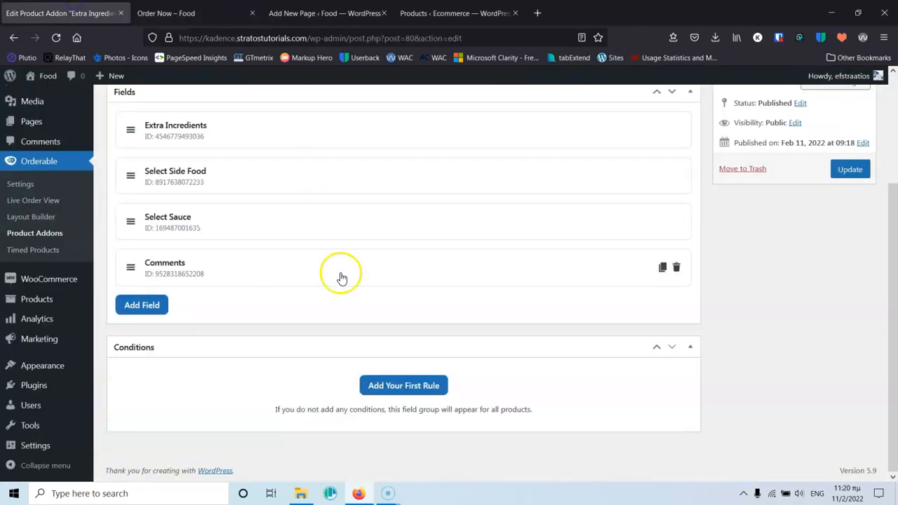
left_click(390, 385)
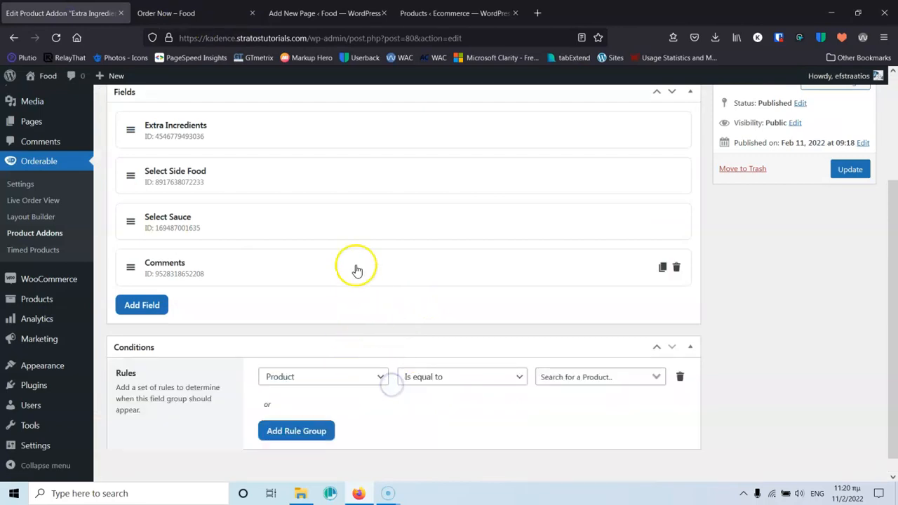
scroll(346, 254, "down", 1)
left_click(328, 358)
left_click(333, 352)
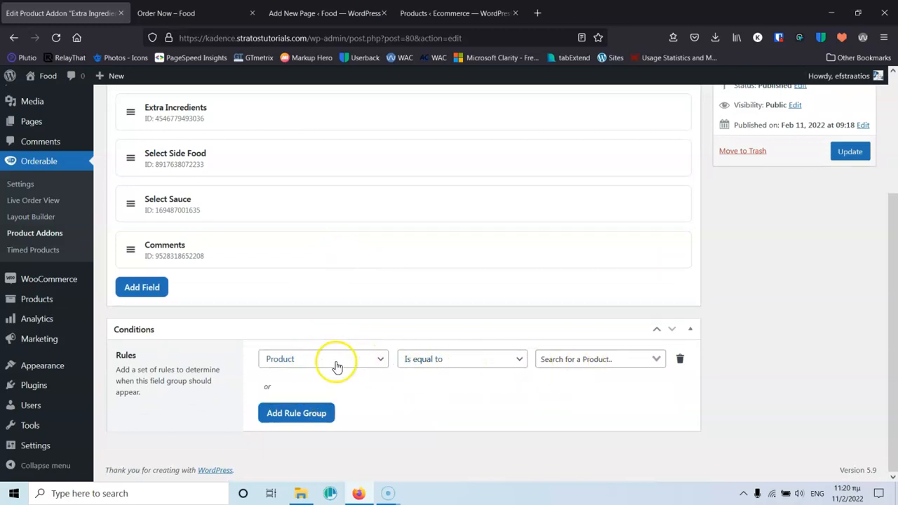
left_click(466, 360)
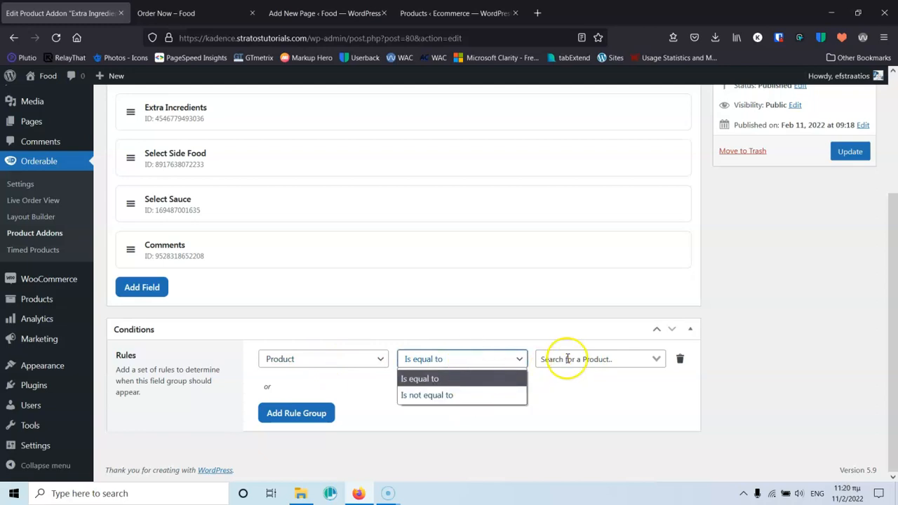
left_click(531, 327)
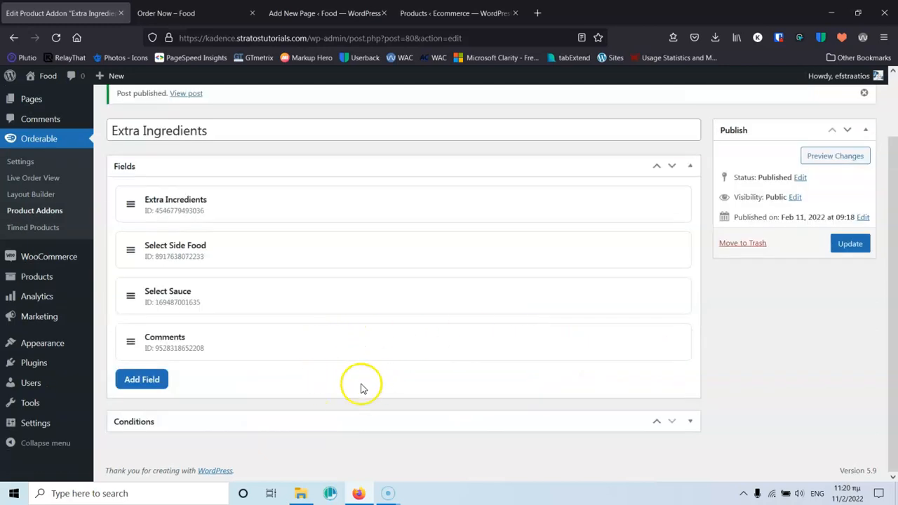
Base the addon's condition rule on Product Category, keeping the Is equal to comparison
left_click(363, 421)
scroll(354, 379, "down", 2)
left_click(307, 362)
left_click(295, 393)
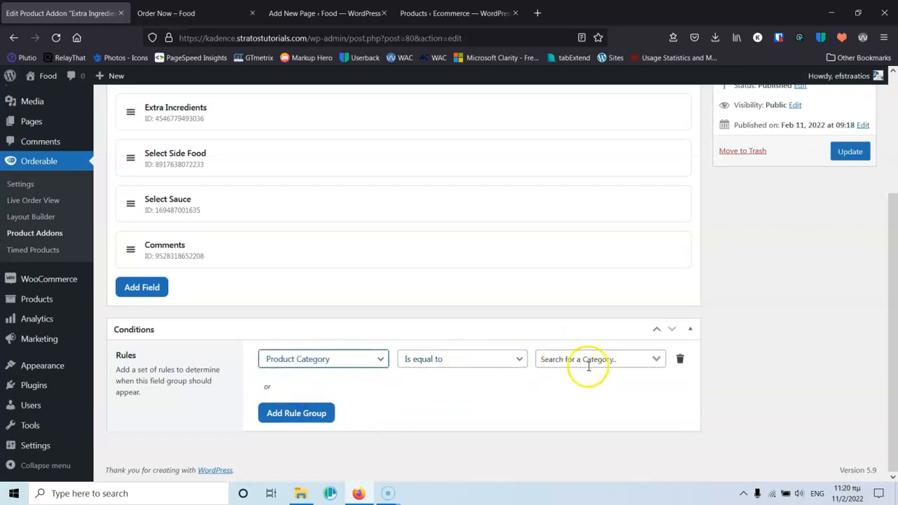
left_click(457, 365)
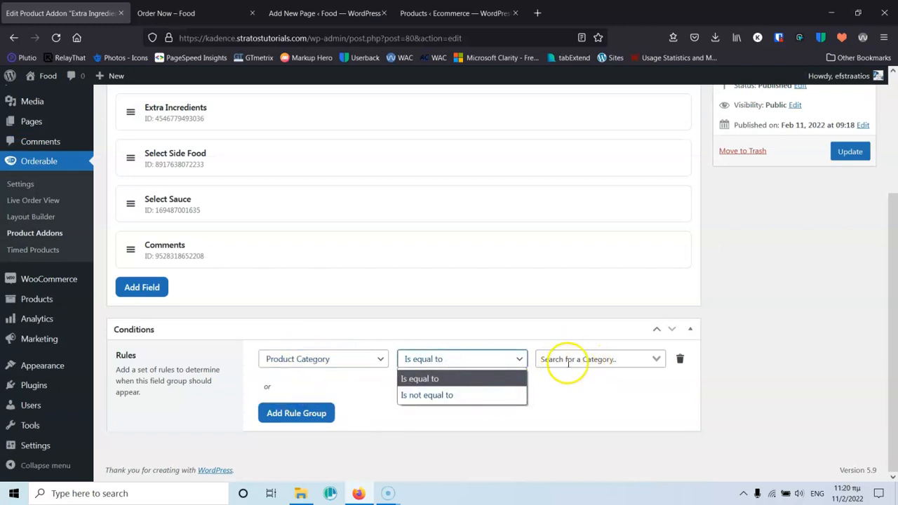
left_click(364, 399)
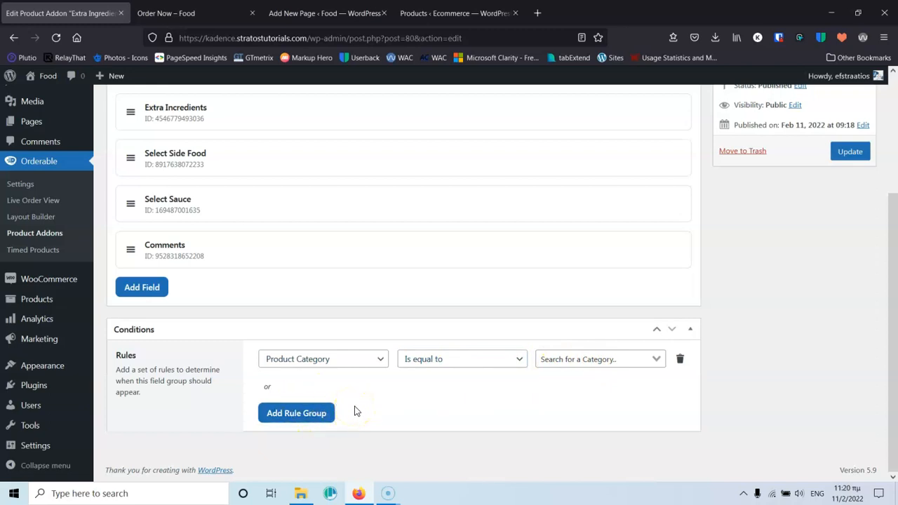
left_click(461, 292)
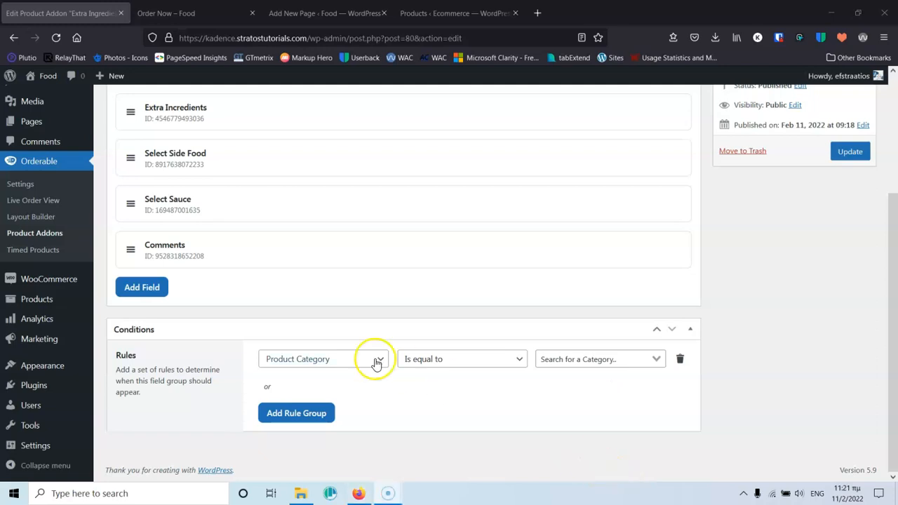
Restrict the addon to the Product Category Burger in the condition rule and update the addon
left_click(353, 360)
left_click(344, 378)
left_click(343, 359)
left_click(335, 396)
left_click(620, 360)
type("B")
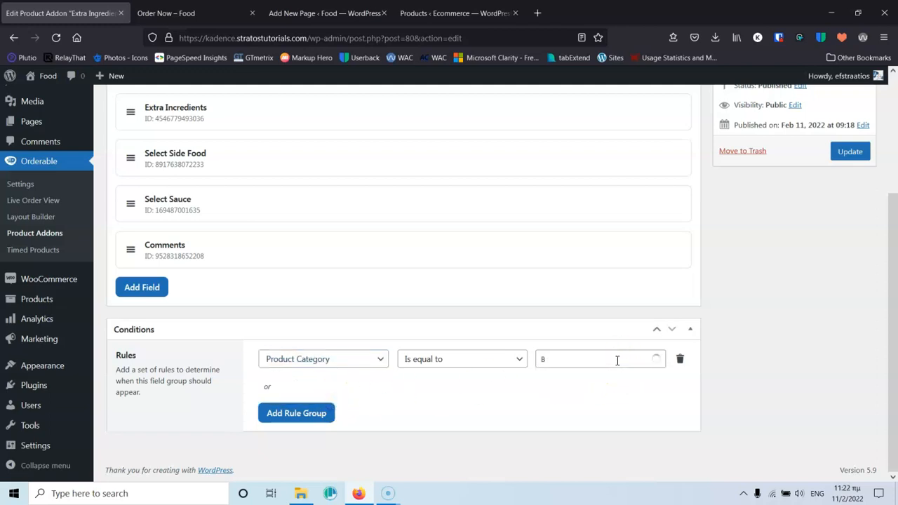
left_click(594, 374)
left_click(847, 151)
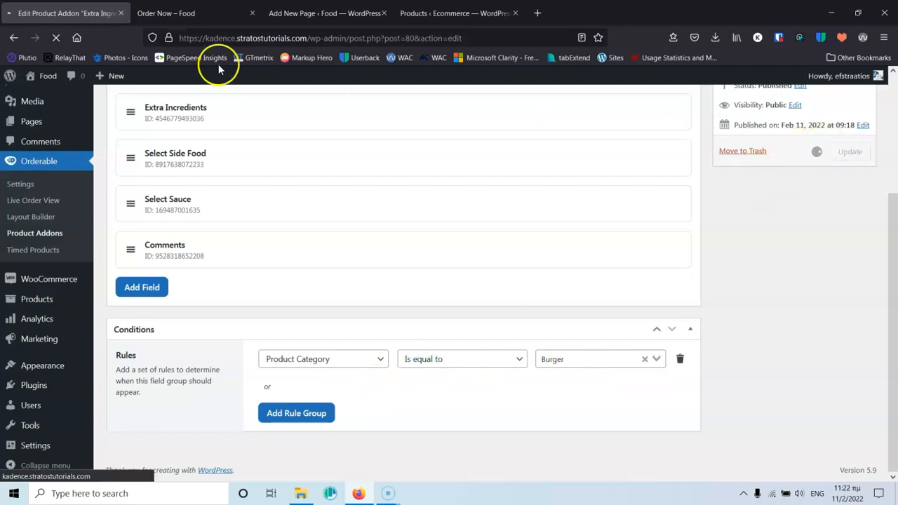
Reload the Order Now page and examine which addon fields the Classic Burger offers
left_click(210, 12)
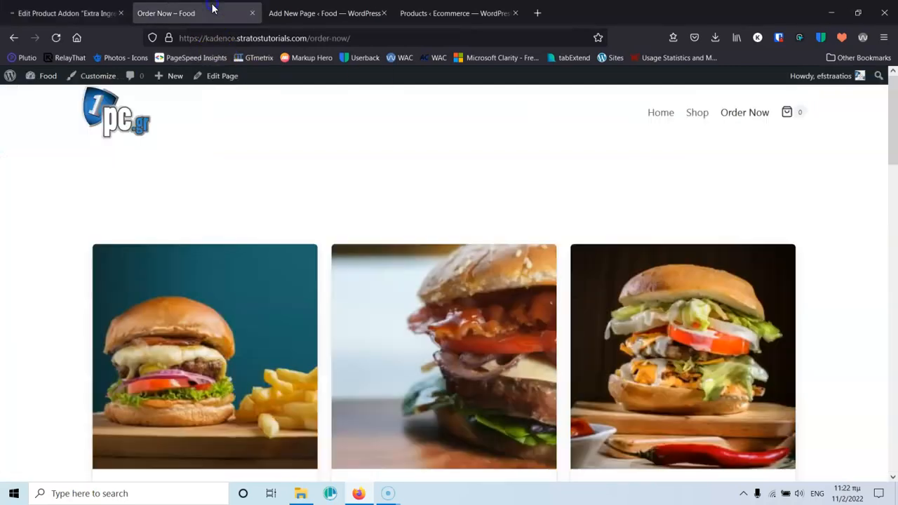
left_click(57, 37)
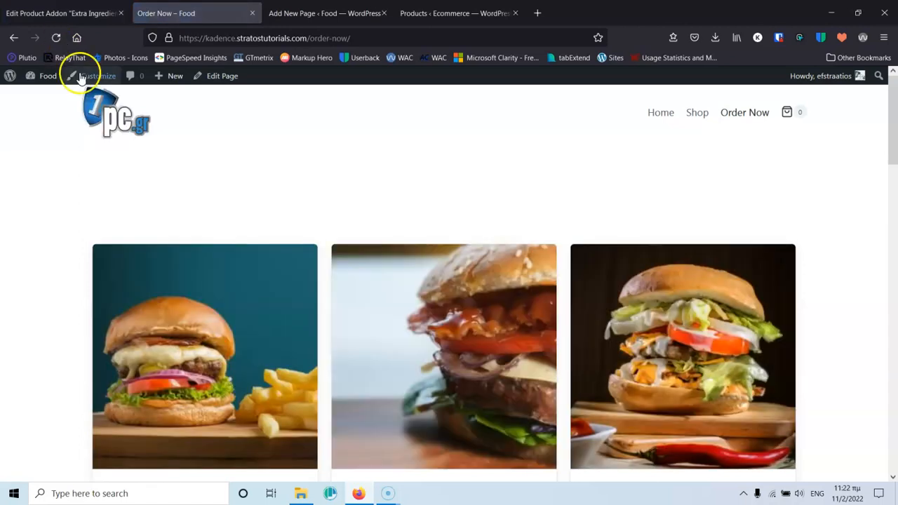
left_click(198, 324)
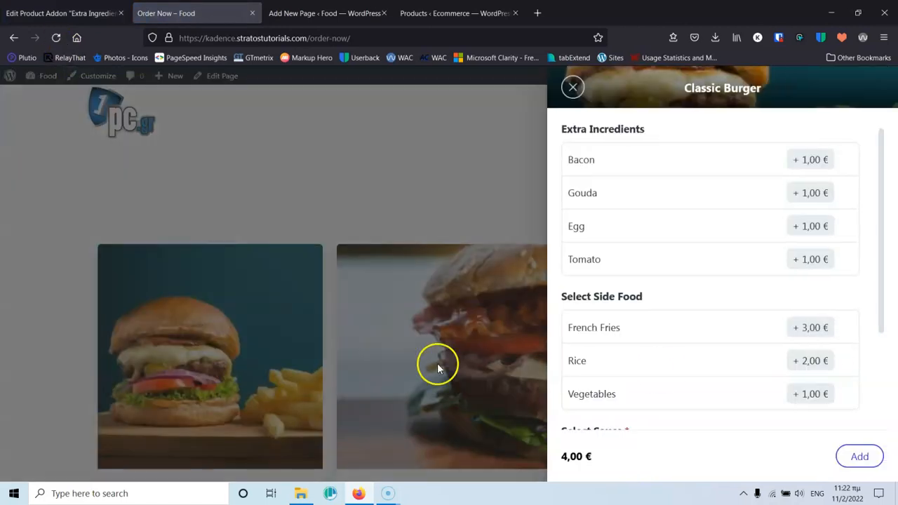
scroll(692, 331, "down", 2)
scroll(691, 335, "up", 2)
left_click(572, 87)
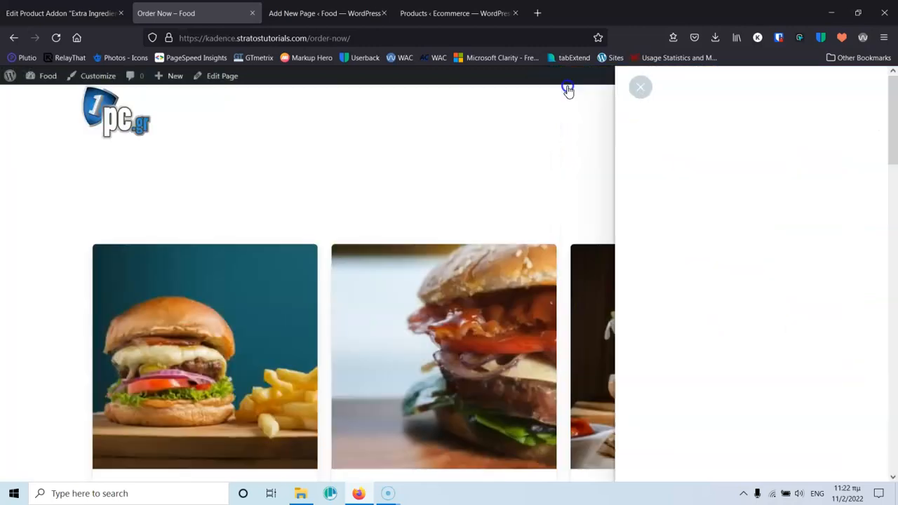
Add the Napolitana pasta to the order to check it for addon fields, and close the order summary
scroll(428, 182, "down", 5)
scroll(432, 181, "down", 3)
left_click(278, 382)
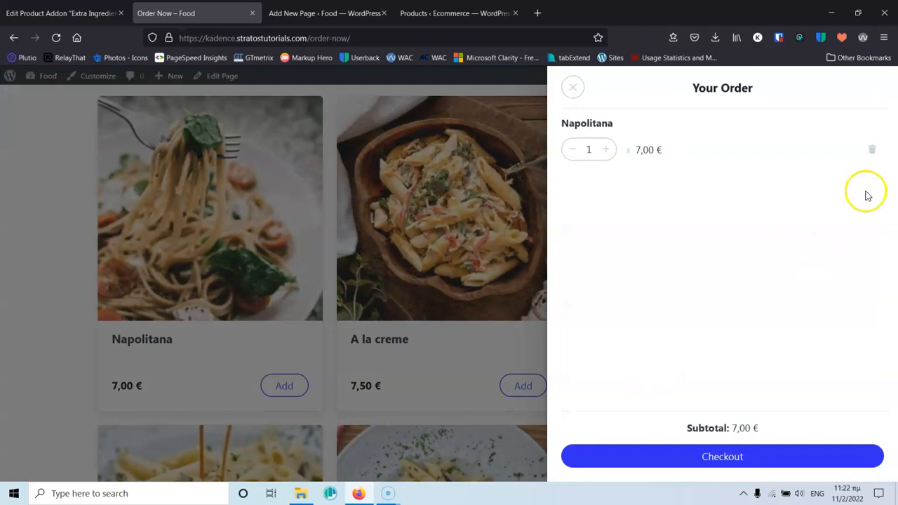
left_click(568, 91)
Start a new Orderable product addon and title it Size
left_click(42, 11)
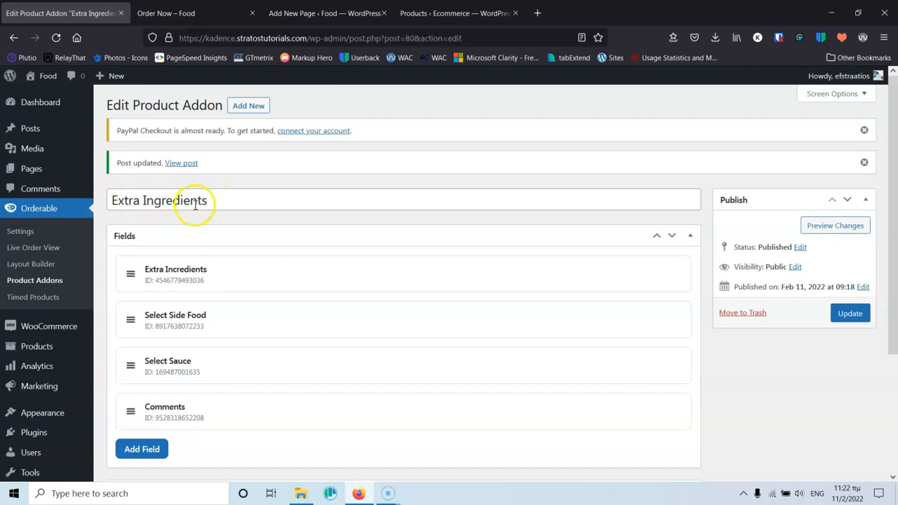
left_click(49, 282)
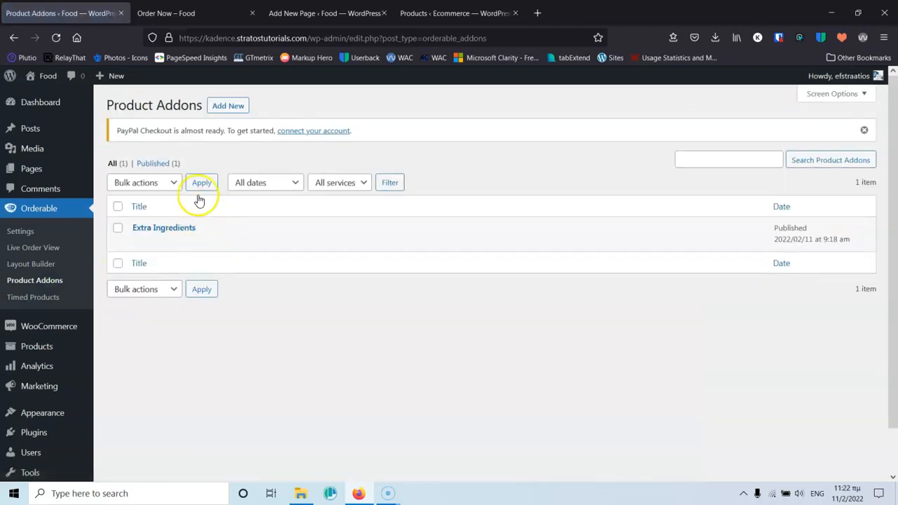
left_click(230, 107)
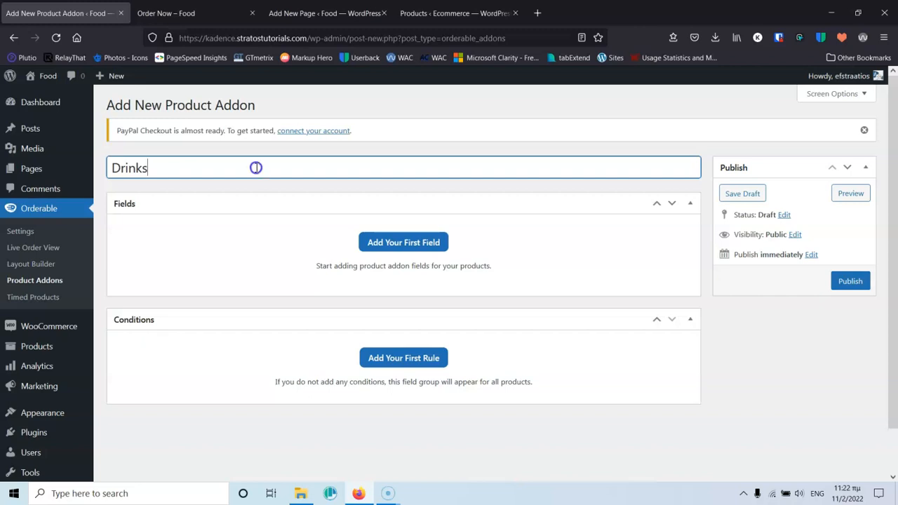
left_click_drag(256, 167, 57, 137)
type("Size")
Add a first field of type Radio to the Size addon and label it Size
left_click(405, 244)
left_click(233, 247)
left_click(295, 277)
left_click(286, 352)
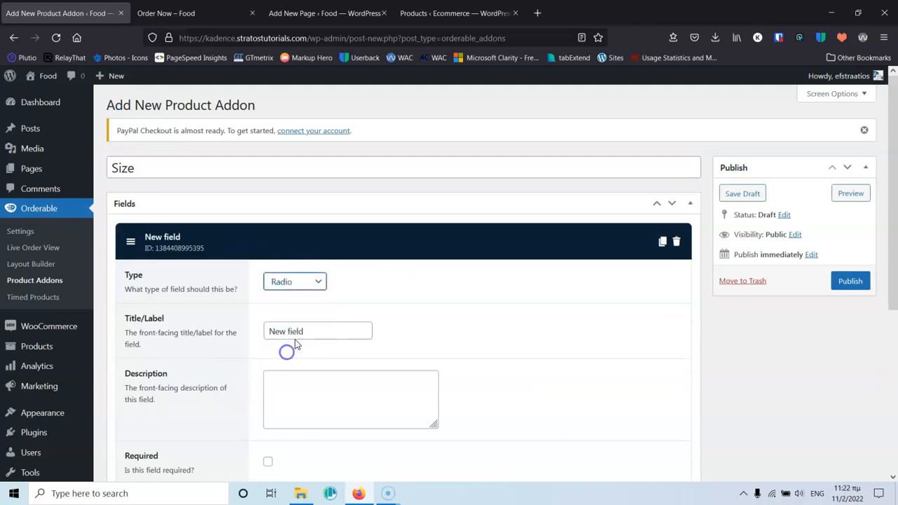
left_click_drag(313, 331, 286, 327)
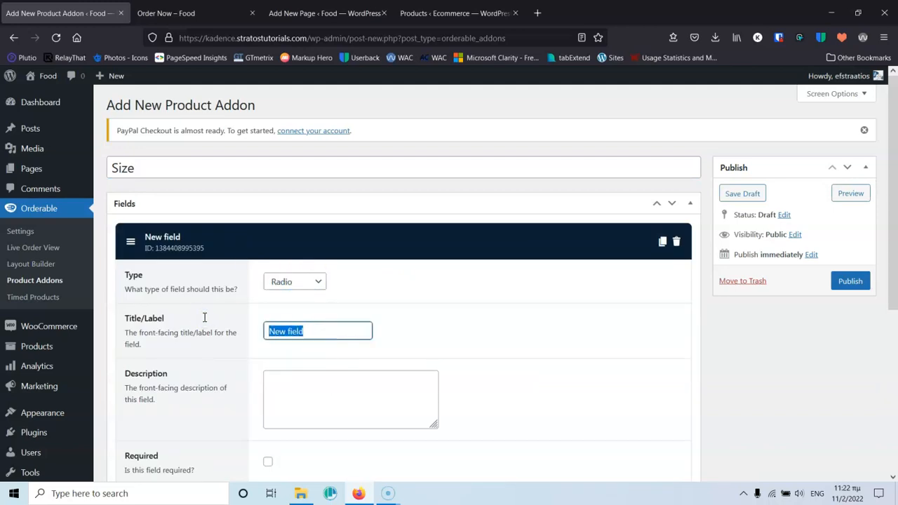
type("Si")
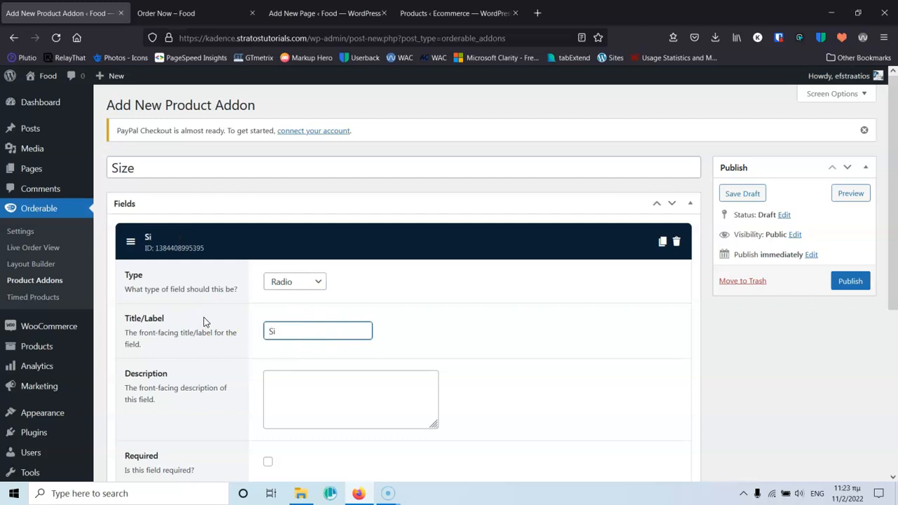
left_click(198, 342)
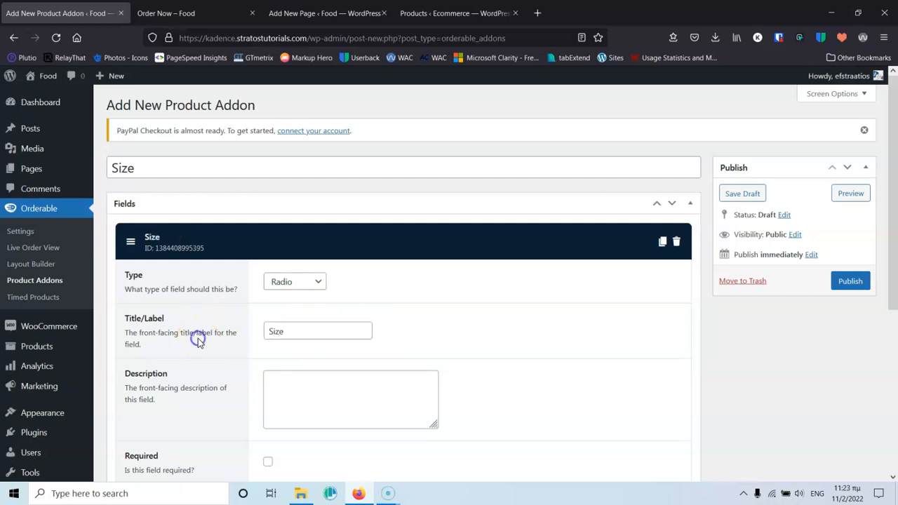
Give the Size field two options, Medium without a price and Large with a price of 3
scroll(210, 341, "down", 3)
left_click(300, 264)
left_click(319, 279)
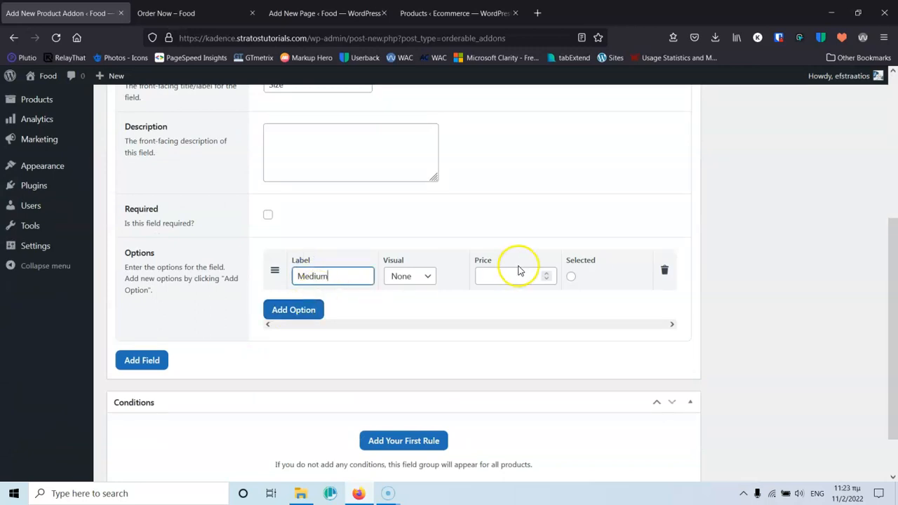
left_click(312, 309)
left_click(322, 329)
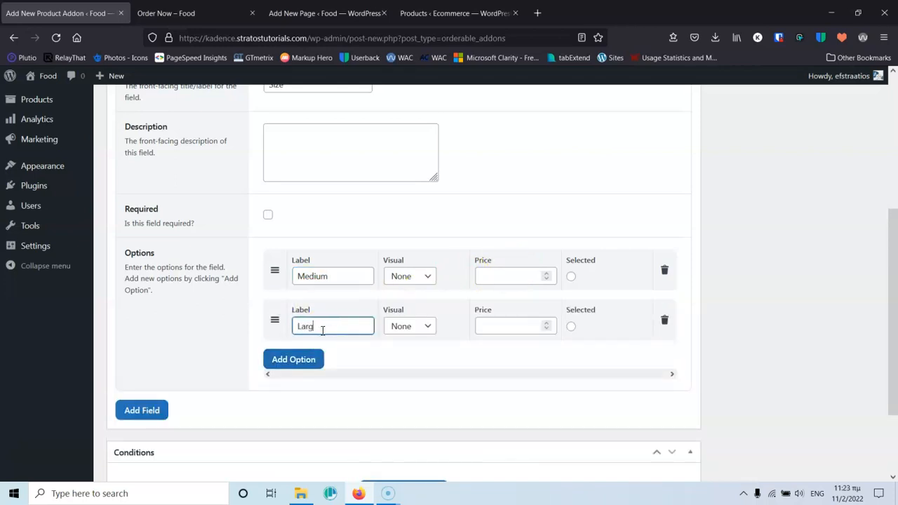
left_click(501, 328)
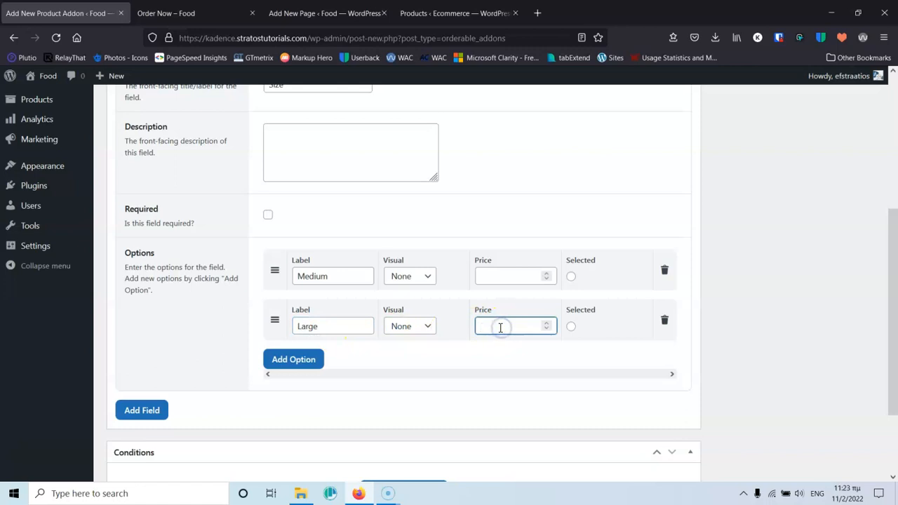
Add a first condition rule to the Size addon: Product Category Is equal to Burger
scroll(432, 371, "down", 3)
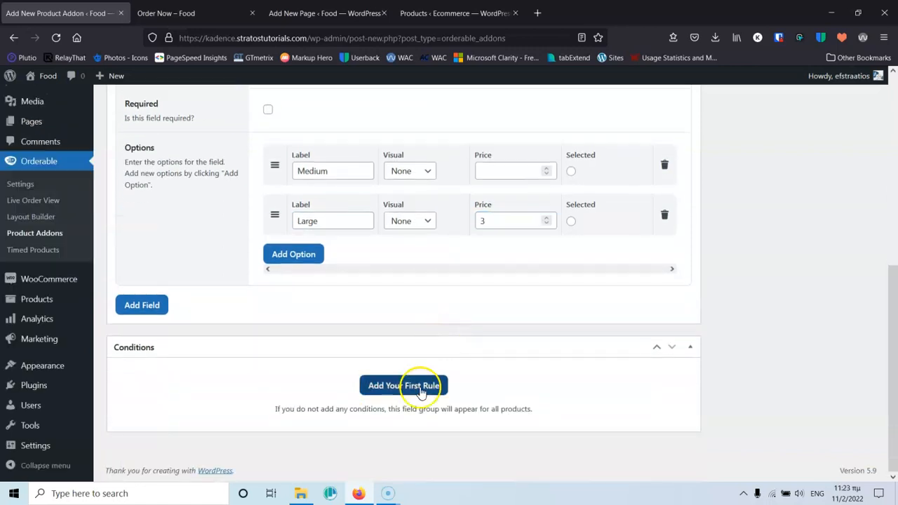
left_click(421, 387)
scroll(356, 337, "down", 1)
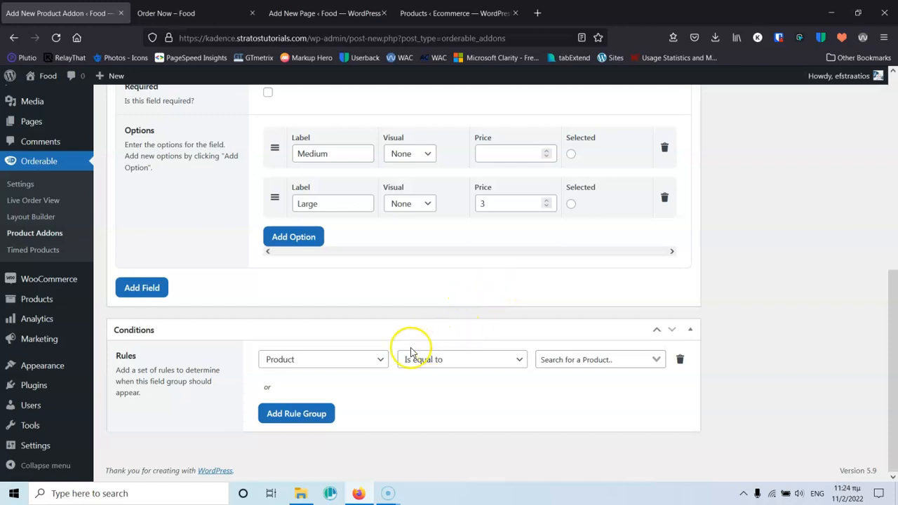
left_click(339, 359)
left_click(318, 395)
left_click(579, 359)
type("Bu")
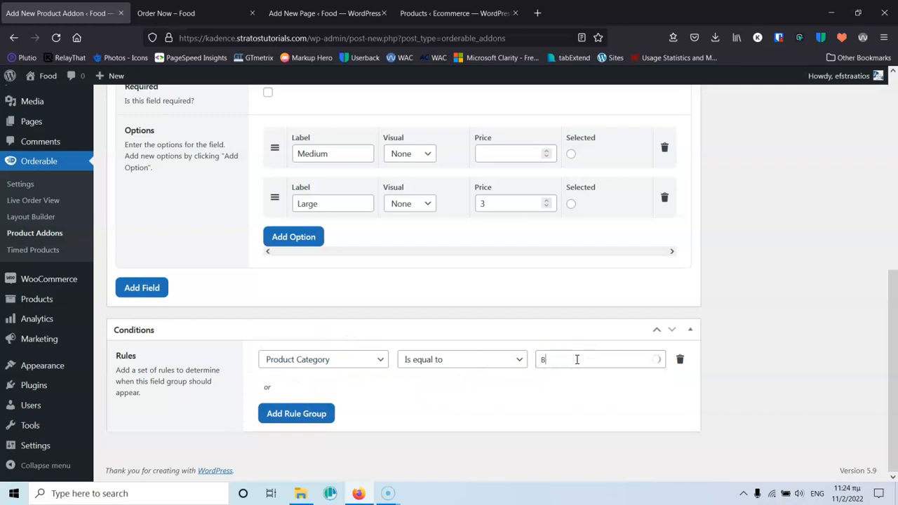
left_click(557, 375)
left_click(587, 358)
type("Bu")
left_click(573, 374)
Add an alternative rule group for Product Category Is equal to Pasta
left_click(284, 412)
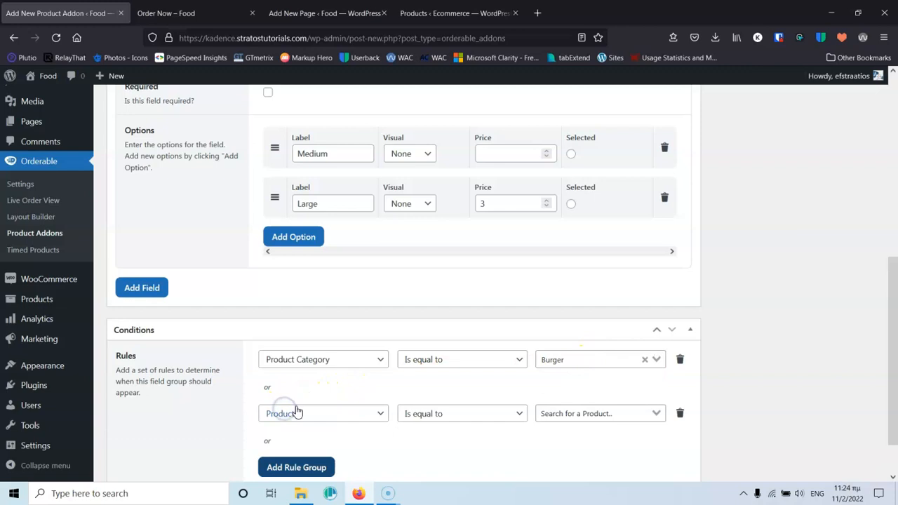
left_click(296, 412)
left_click(294, 447)
left_click(554, 415)
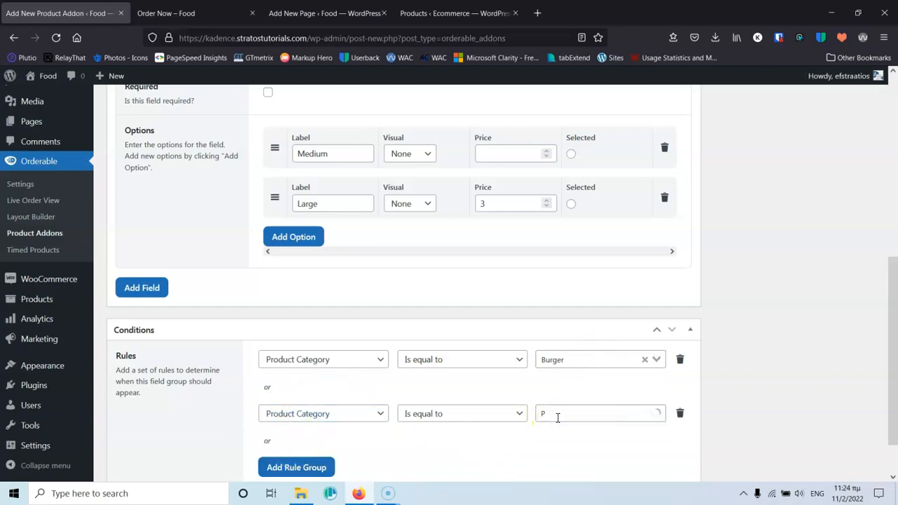
left_click(559, 430)
Add a third rule group for Product Category Is equal to Pizza and publish the Size addon
left_click(305, 467)
scroll(351, 414, "down", 3)
left_click(561, 359)
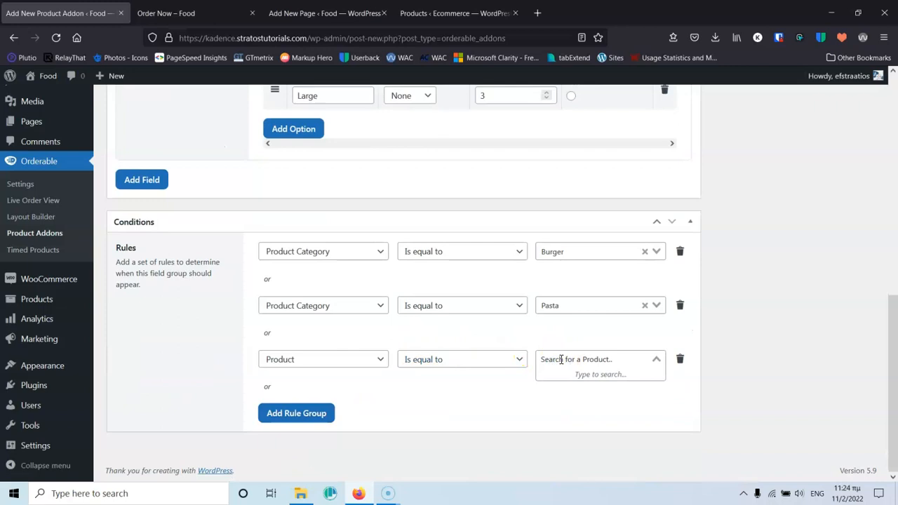
type("Pi")
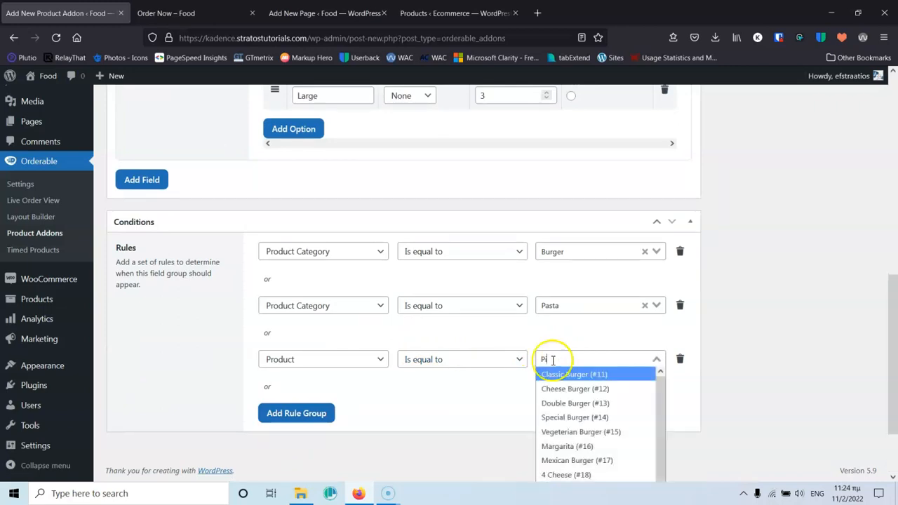
left_click(335, 359)
left_click(309, 392)
left_click(610, 359)
type("P")
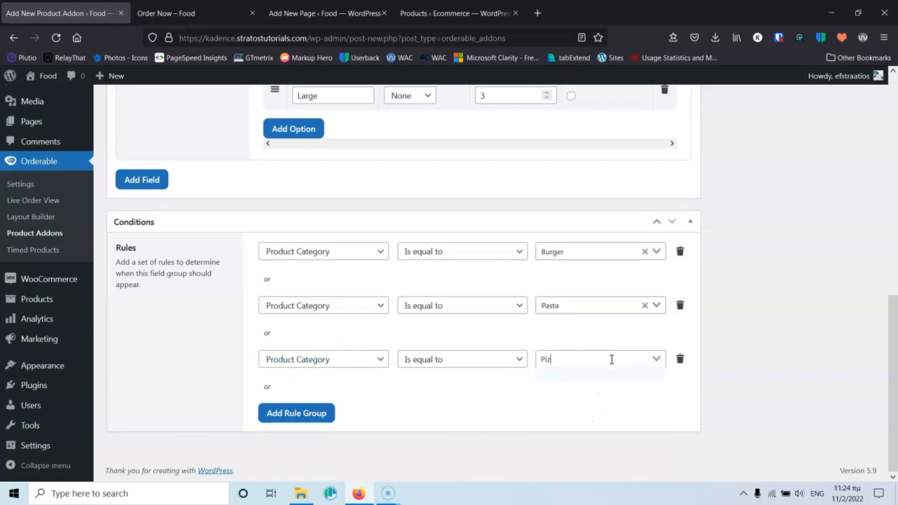
left_click(575, 374)
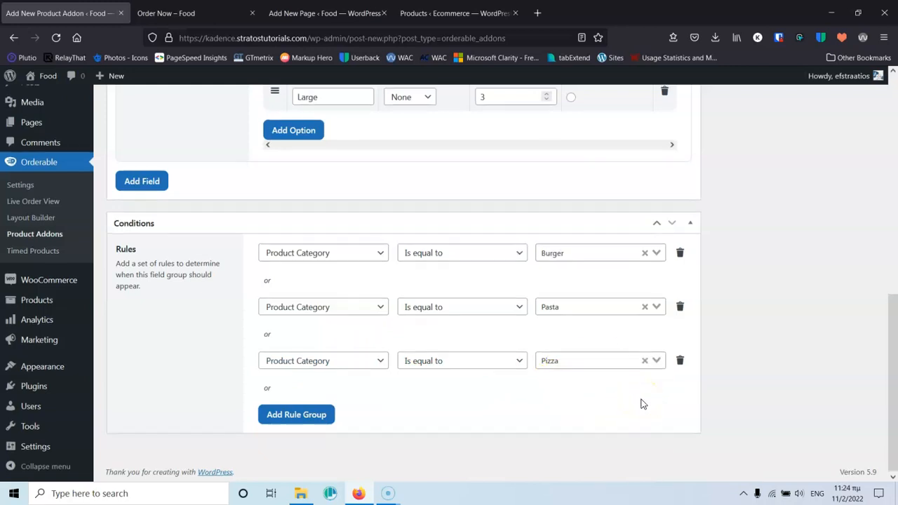
scroll(772, 294, "up", 5)
left_click(847, 112)
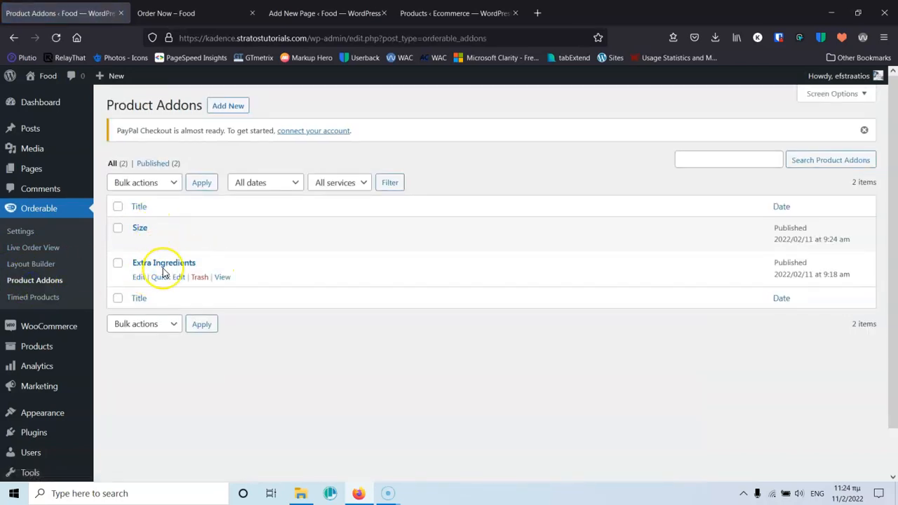
Reload the Order Now page and try the Medium and Large sizes on the Napolitana pasta to check its price
left_click(160, 14)
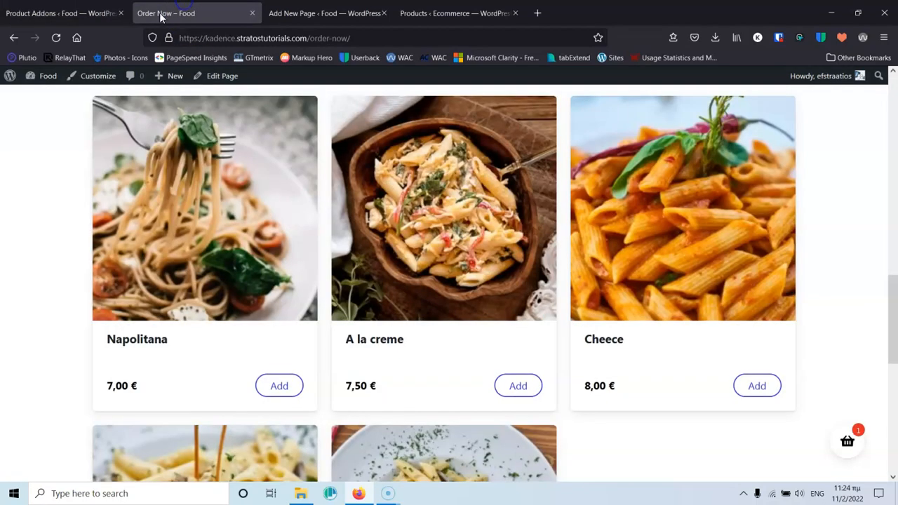
left_click(59, 37)
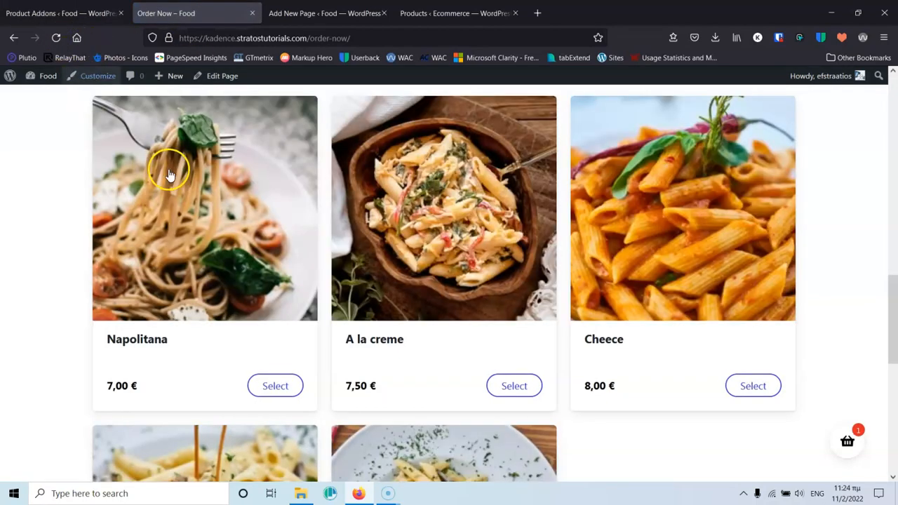
left_click(214, 220)
left_click(615, 155)
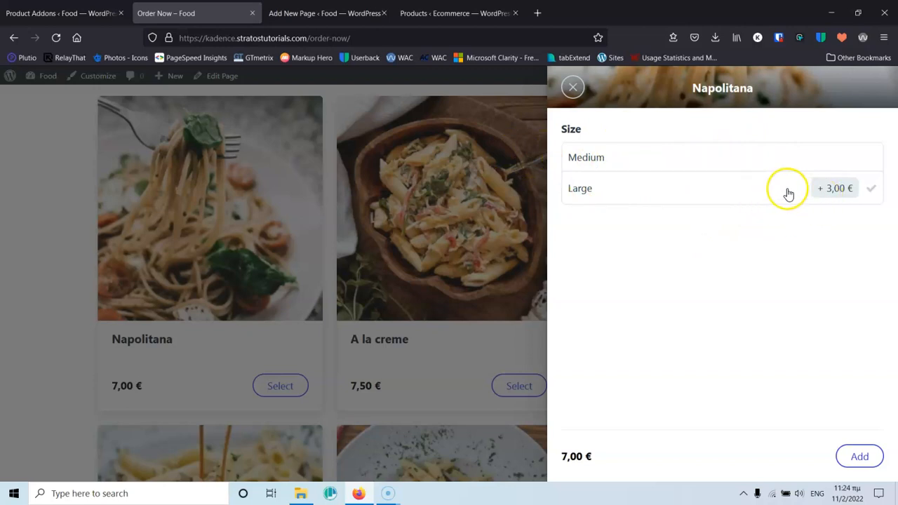
left_click(745, 191)
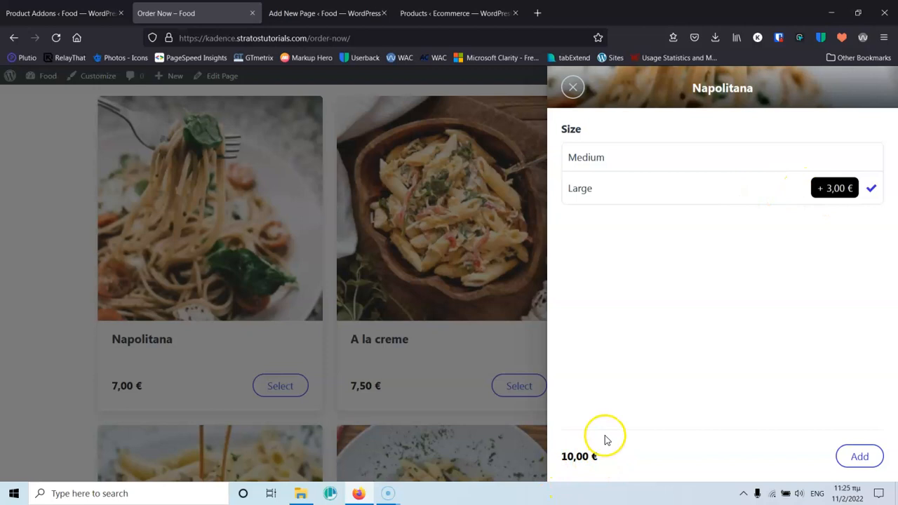
left_click(32, 281)
Examine the order in which the Classic Burger lists its Size and Extra Ingredients addon fields
scroll(35, 281, "up", 10)
left_click(180, 176)
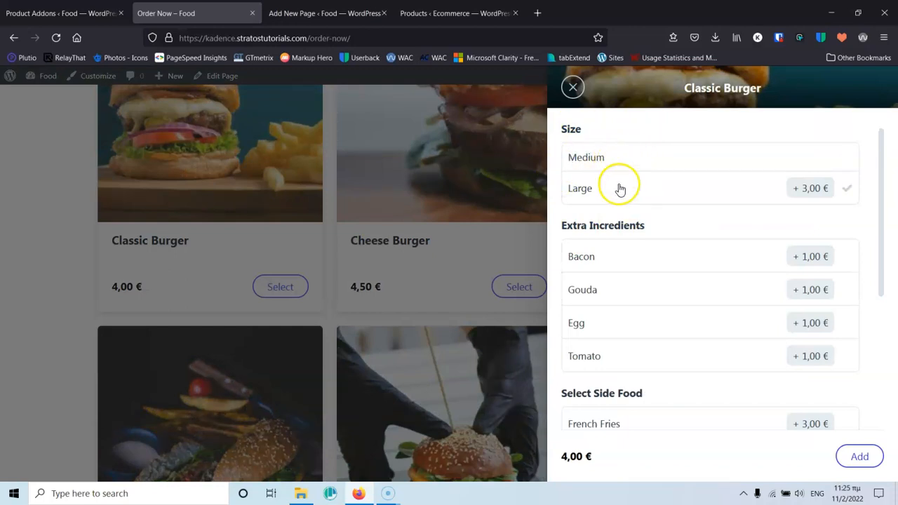
scroll(633, 206, "down", 5)
scroll(670, 280, "up", 5)
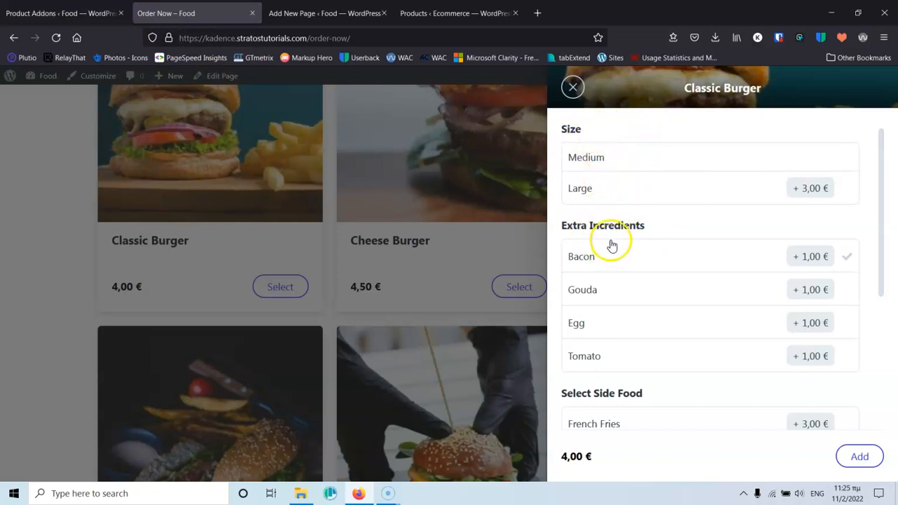
scroll(589, 196, "down", 3)
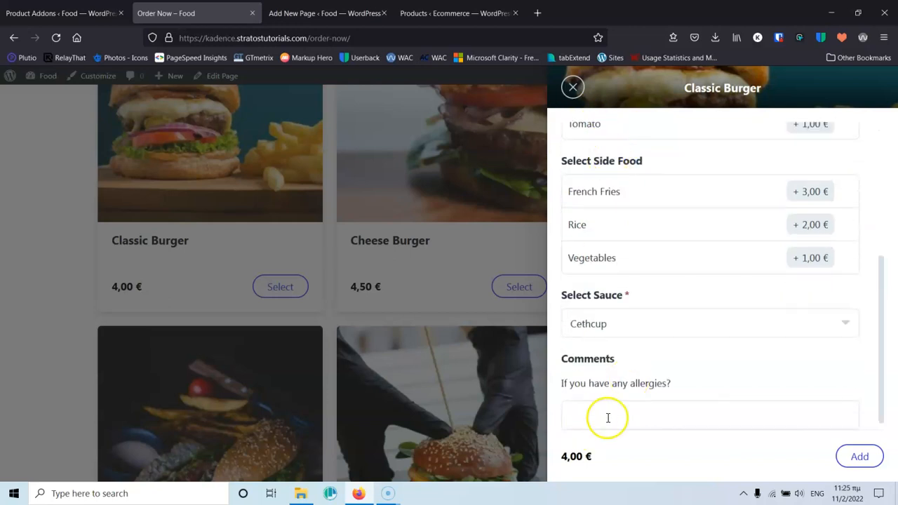
scroll(708, 407, "up", 3)
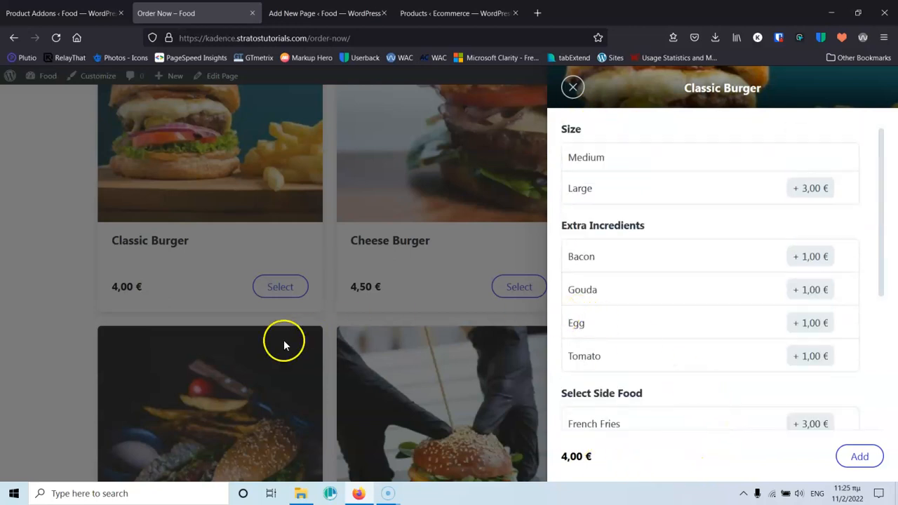
Change the Size addon's publish time to 09:10 through Quick Edit and update it
left_click(64, 12)
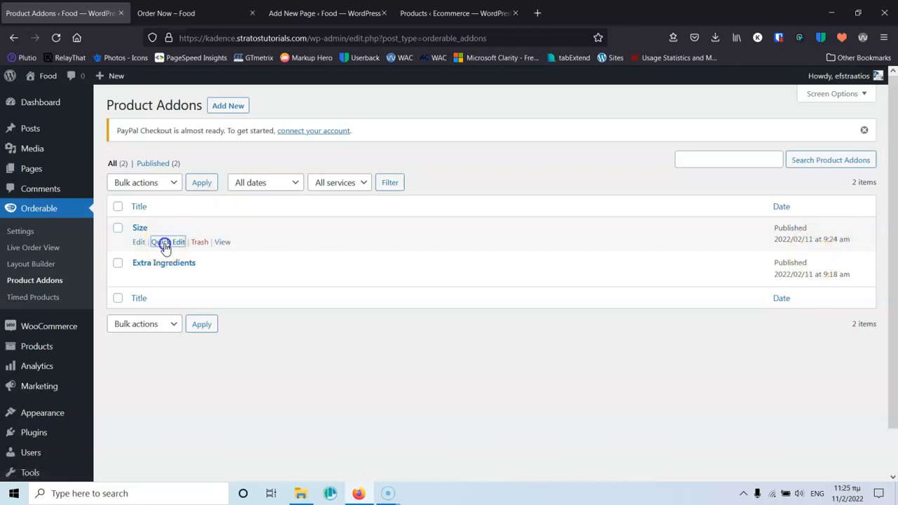
left_click(165, 244)
left_click(328, 285)
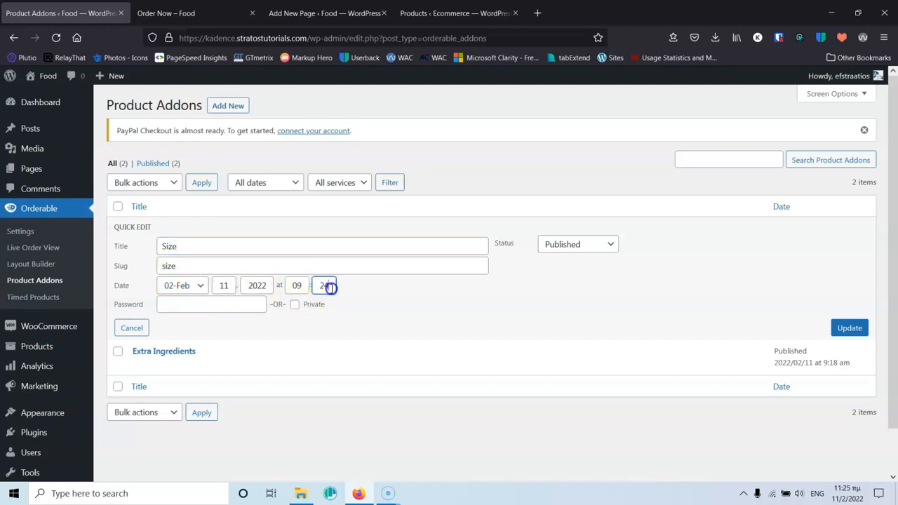
left_click(849, 327)
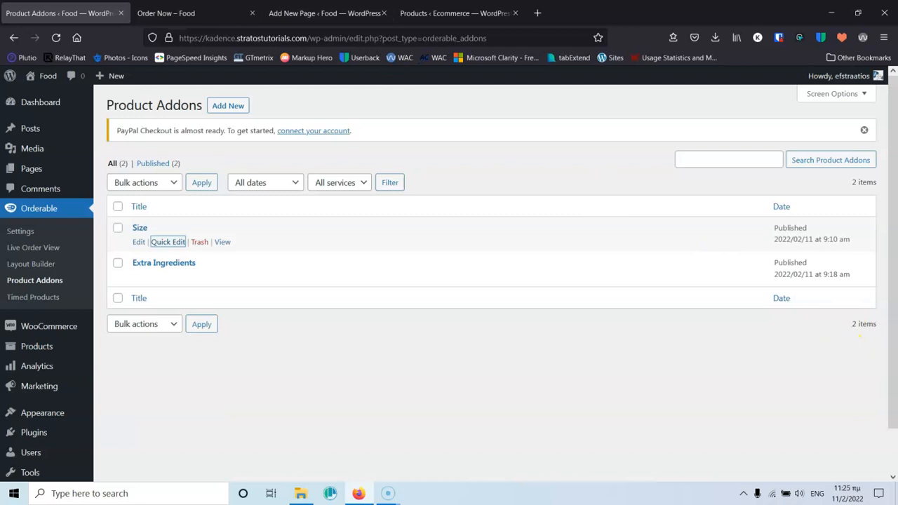
Reload the Order Now page and check where the Size field appears among the Classic Burger's addons
left_click(184, 12)
left_click(55, 39)
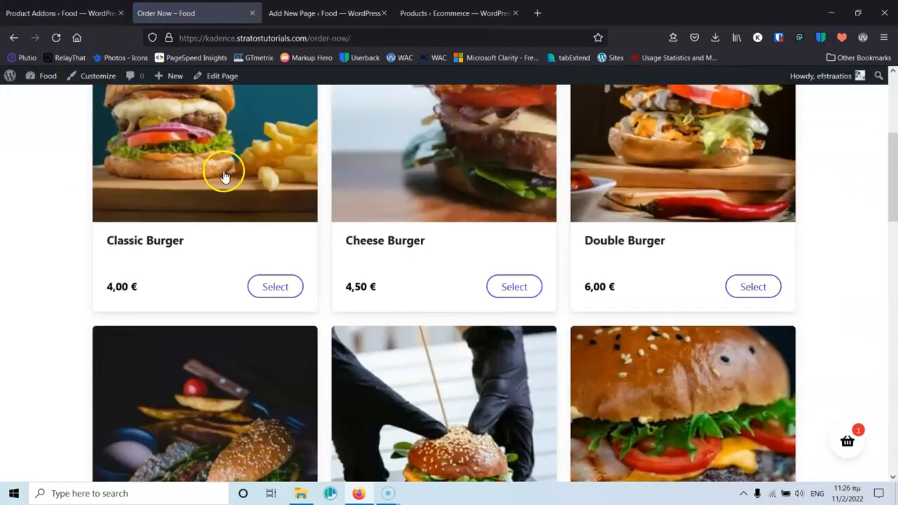
left_click(224, 176)
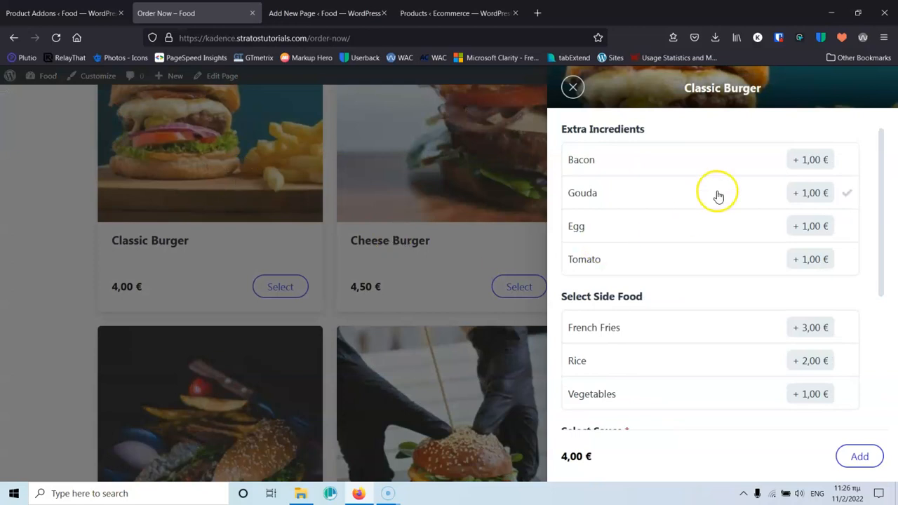
scroll(715, 195, "down", 3)
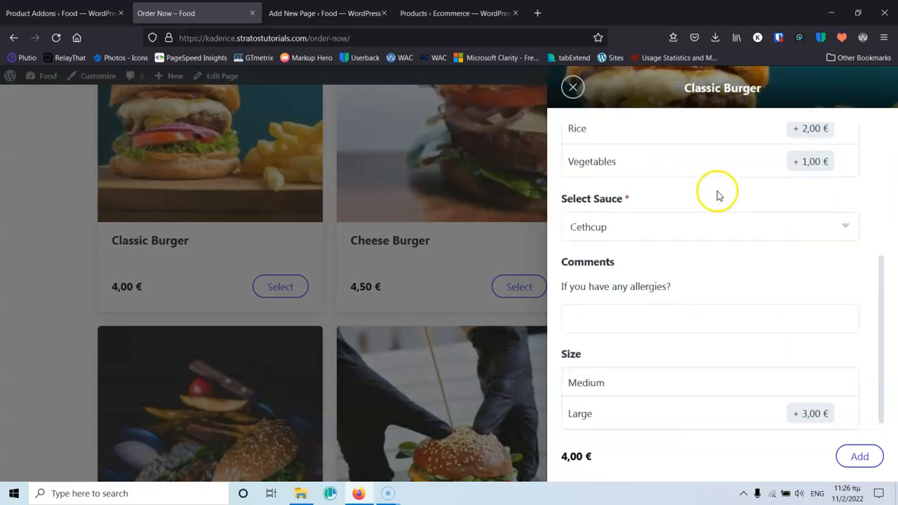
left_click(59, 14)
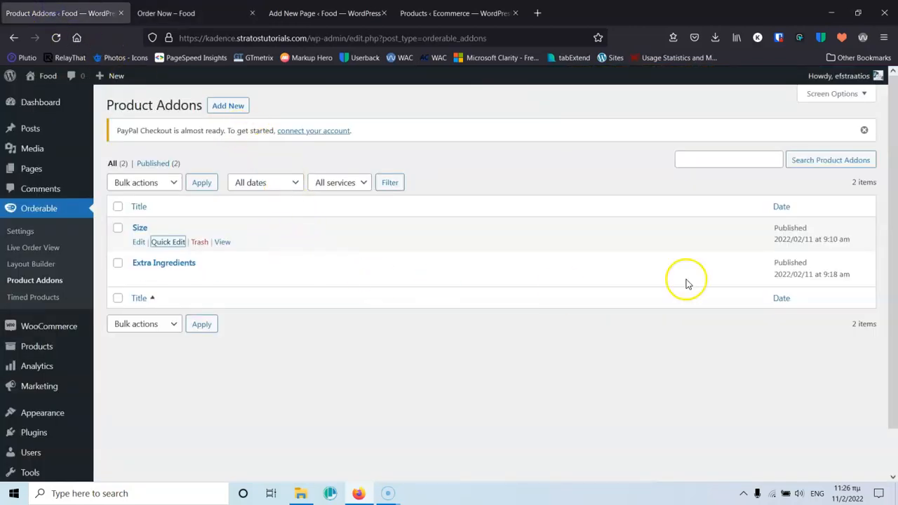
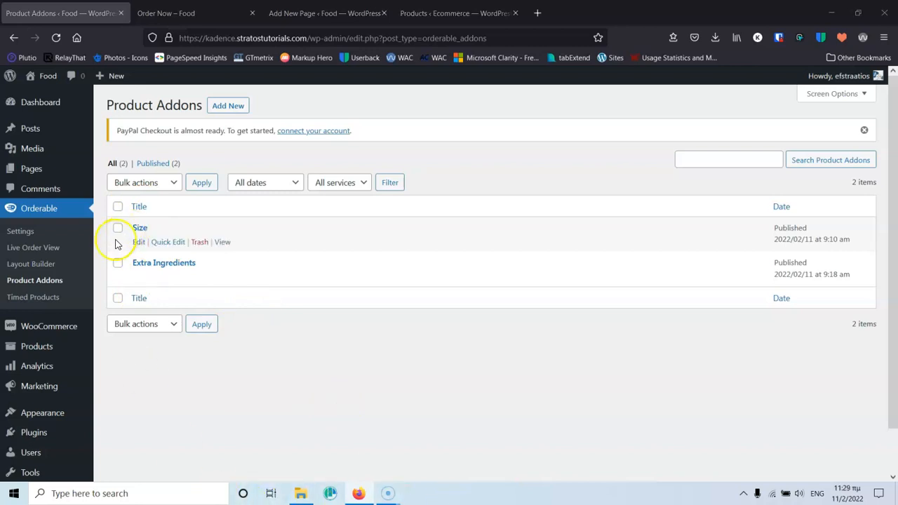
Review the Classic Burger's addon fields on the Order Now page, including the choices under Select Sauce
left_click(166, 12)
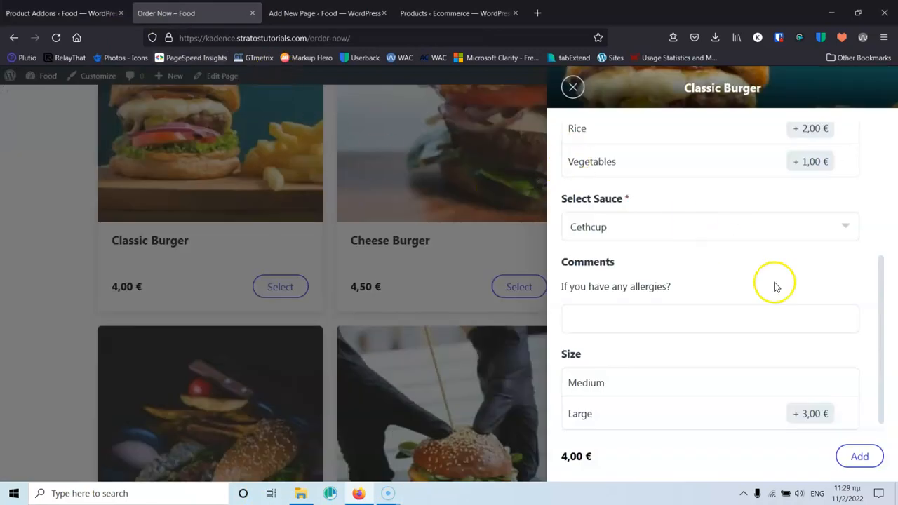
scroll(774, 285, "up", 3)
scroll(775, 286, "down", 5)
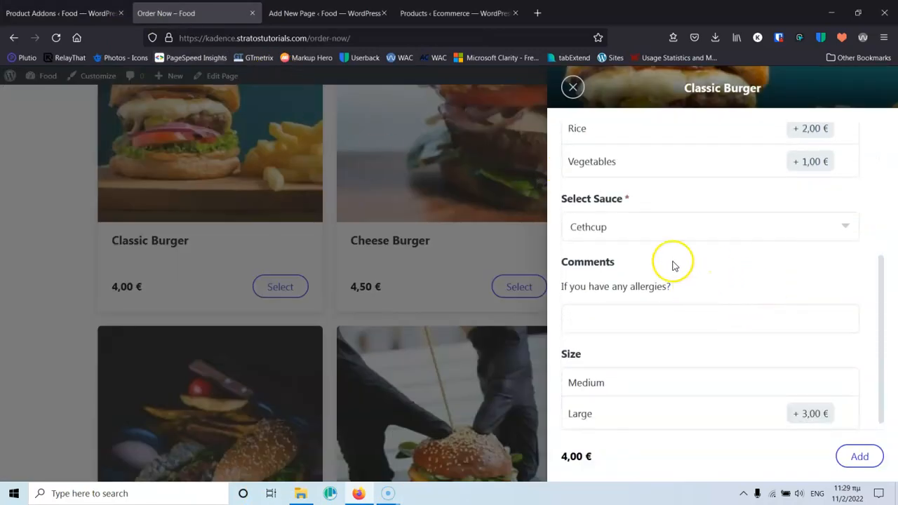
left_click(666, 225)
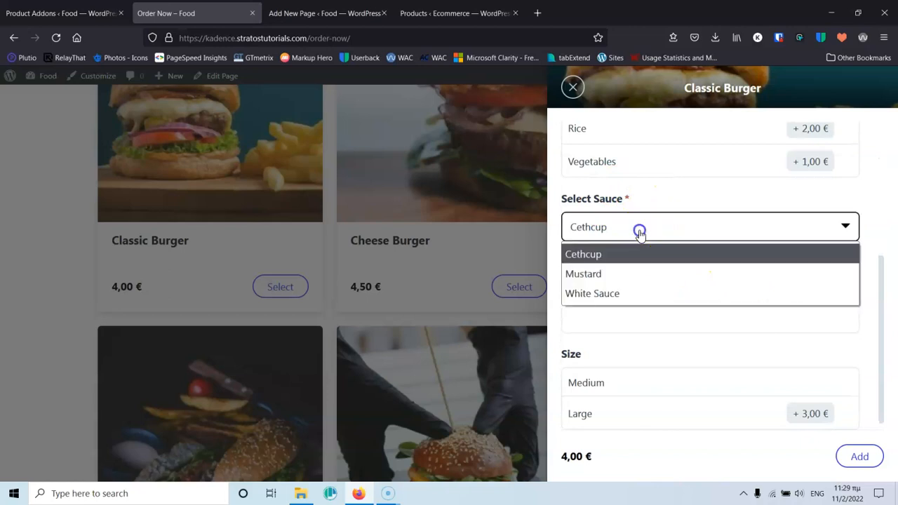
left_click(667, 190)
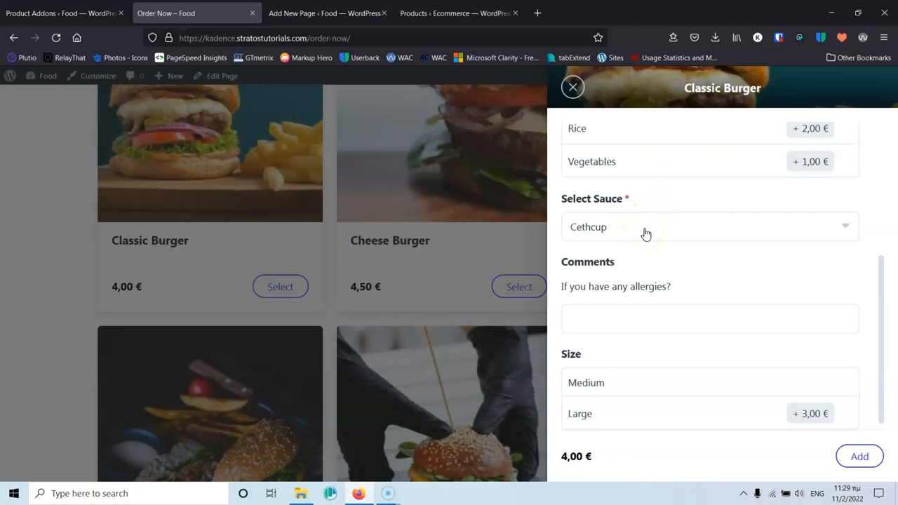
Make the Comments field of the Extra Ingredients addon required and update the addon
left_click(59, 13)
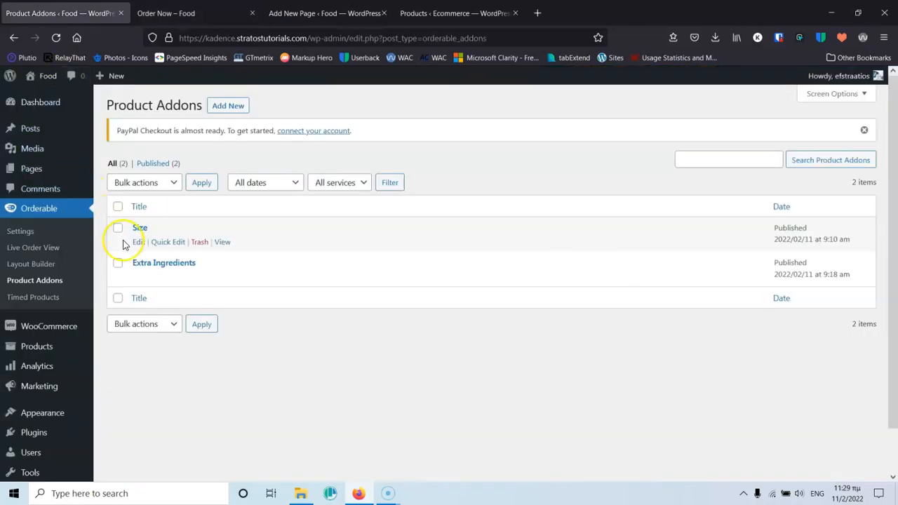
left_click(138, 277)
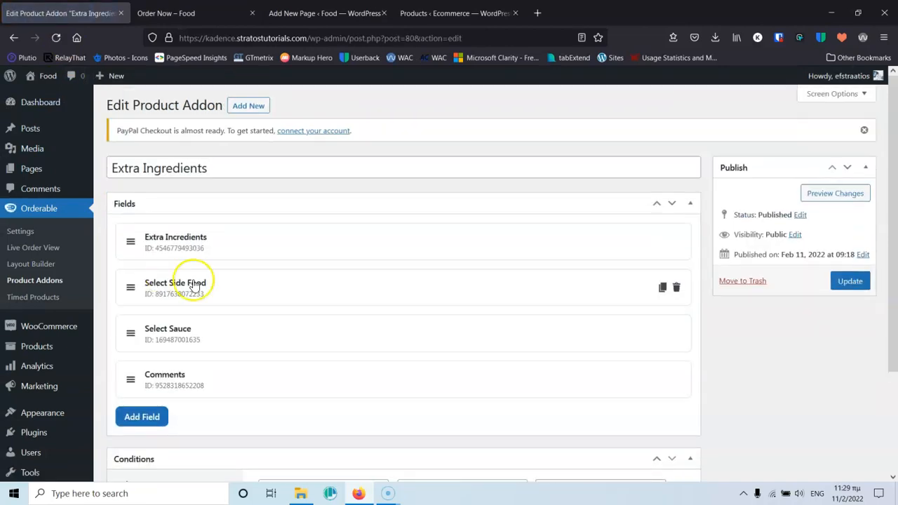
left_click(231, 382)
scroll(293, 298, "down", 3)
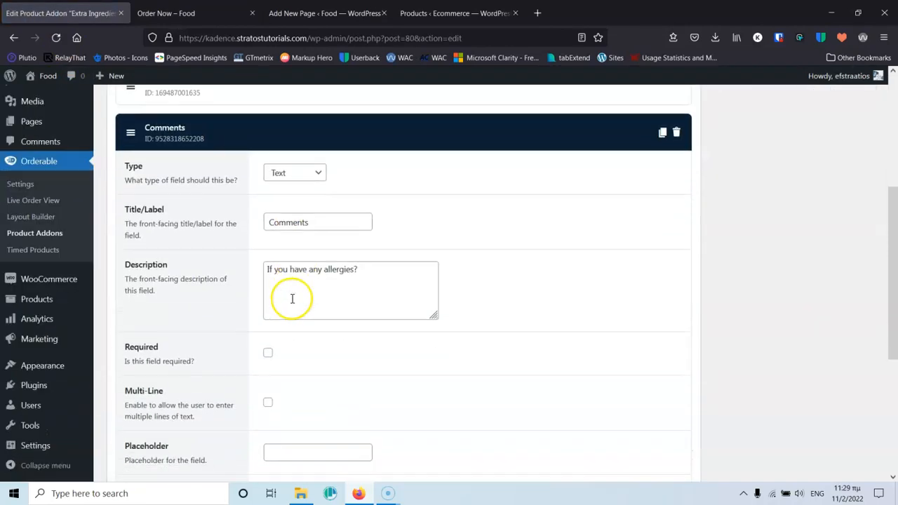
left_click(267, 353)
scroll(351, 316, "down", 4)
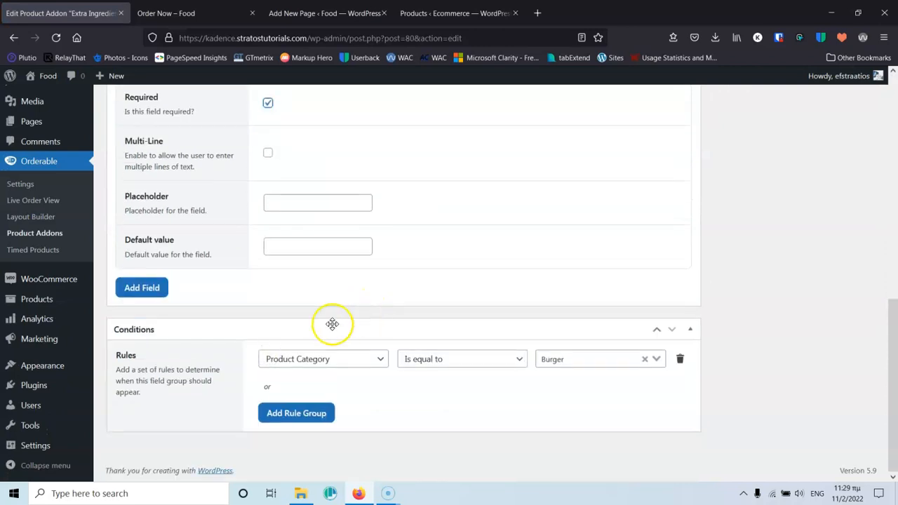
scroll(891, 201, "up", 15)
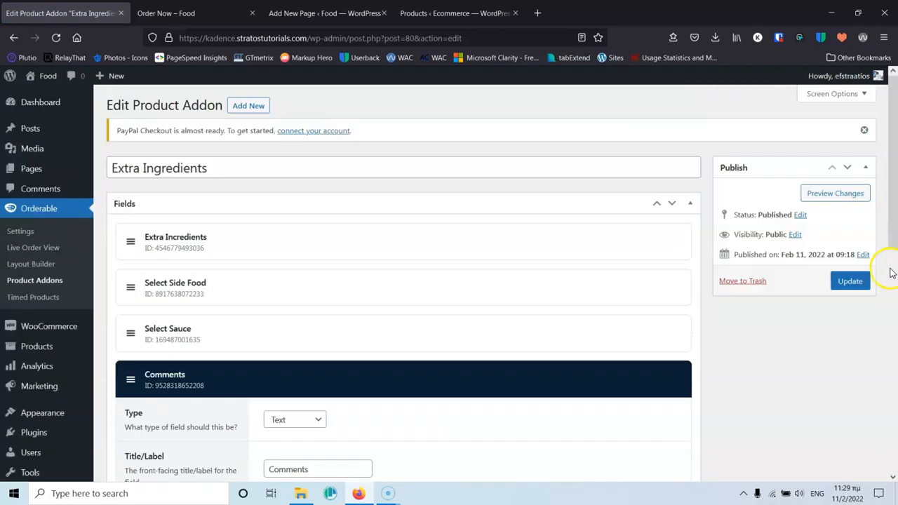
left_click(850, 281)
Reload the Order Now page and check the Classic Burger's Comments field for its required marker
left_click(201, 12)
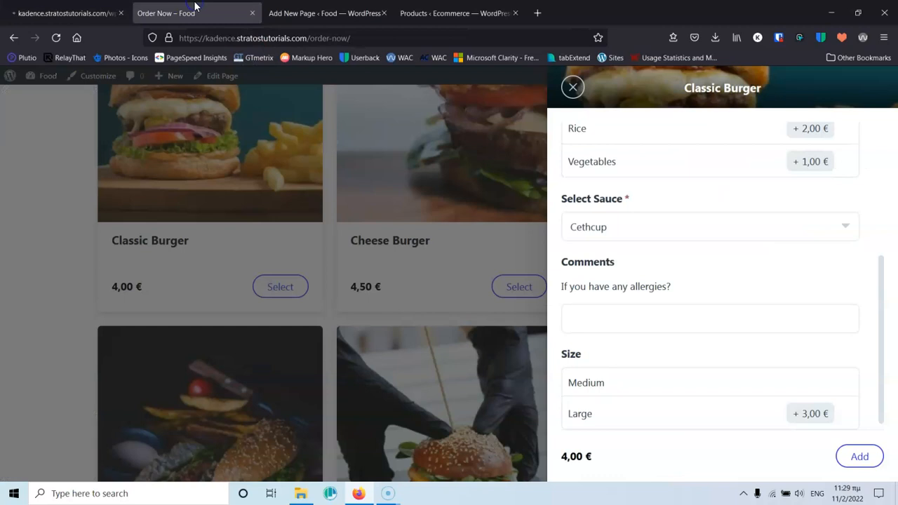
left_click(57, 37)
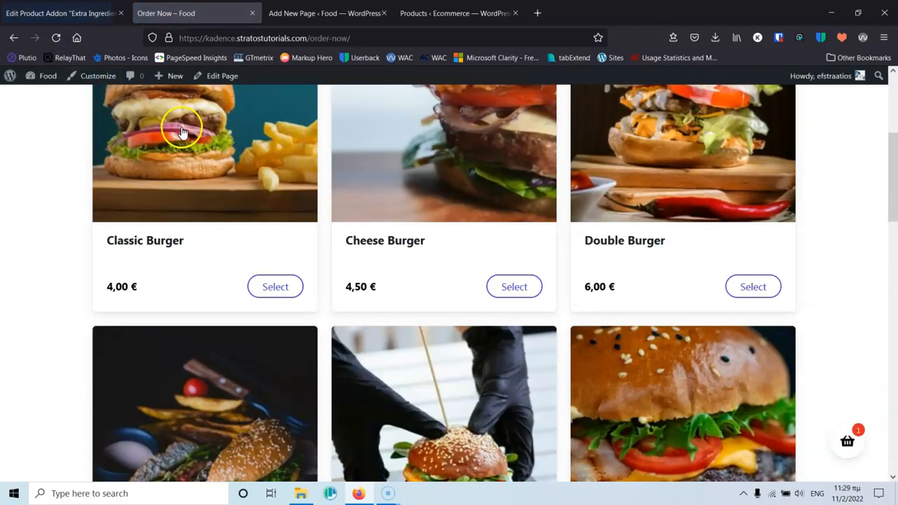
left_click(181, 131)
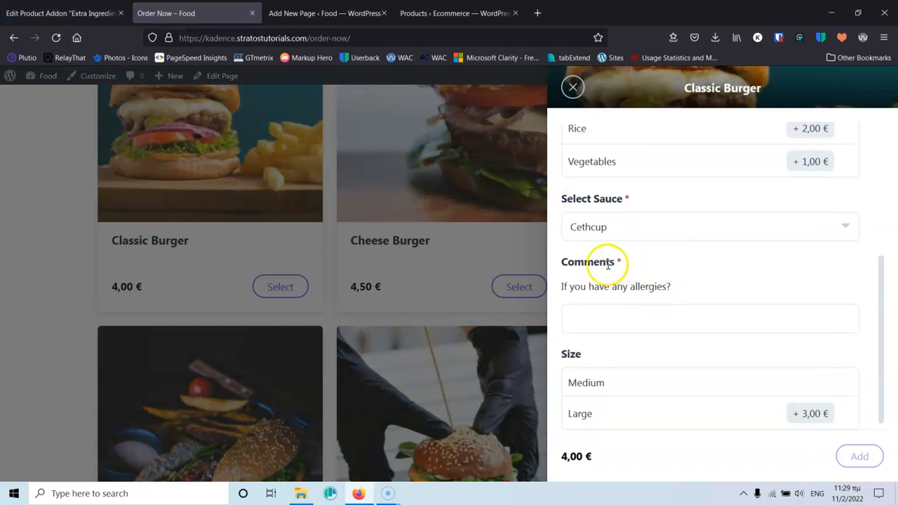
scroll(653, 262, "up", 3)
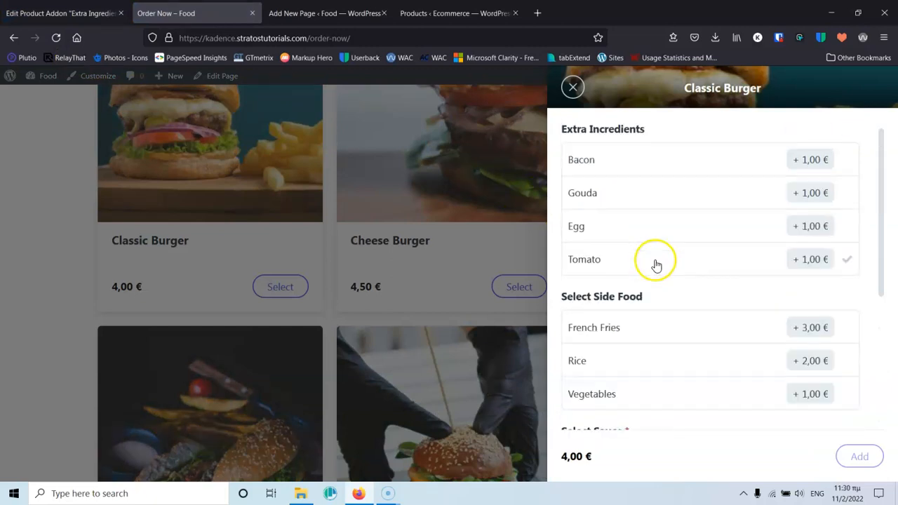
Choose Egg as extra ingredient, Vegetables as side food and Medium size for the Classic Burger
left_click(669, 226)
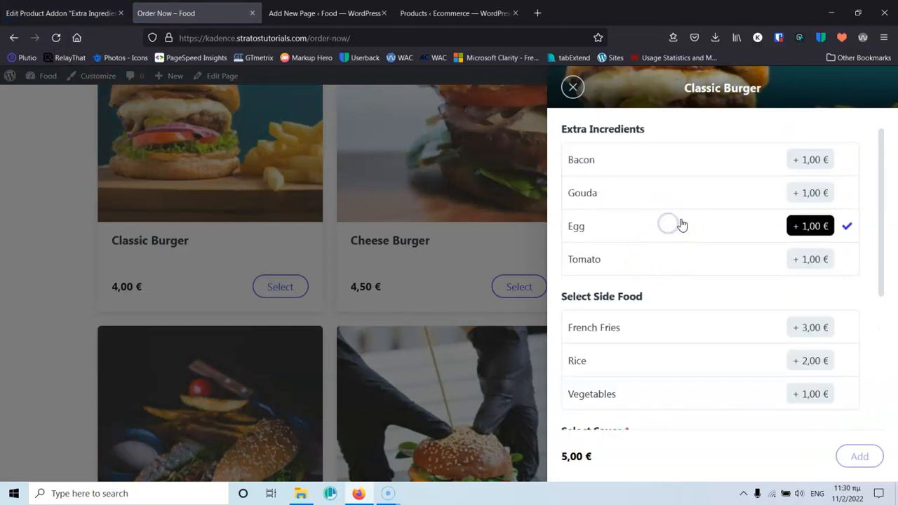
scroll(677, 224, "down", 3)
left_click(732, 163)
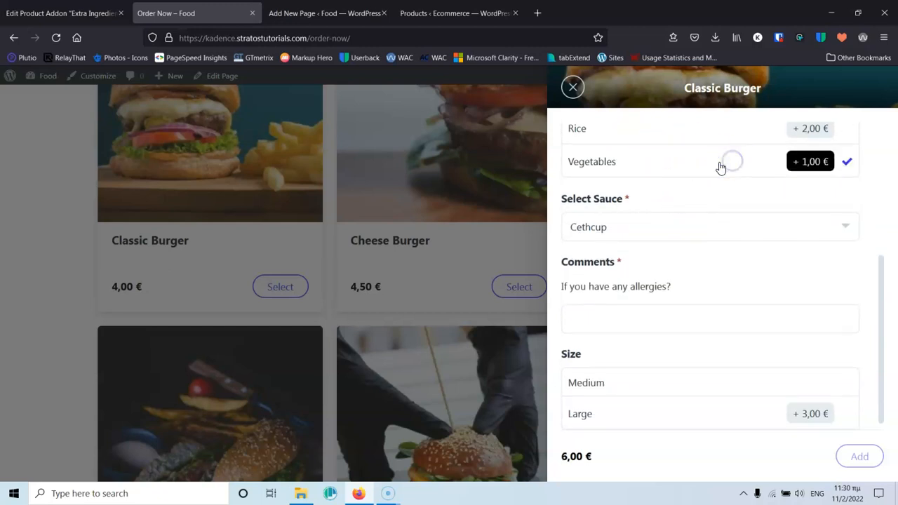
left_click(645, 381)
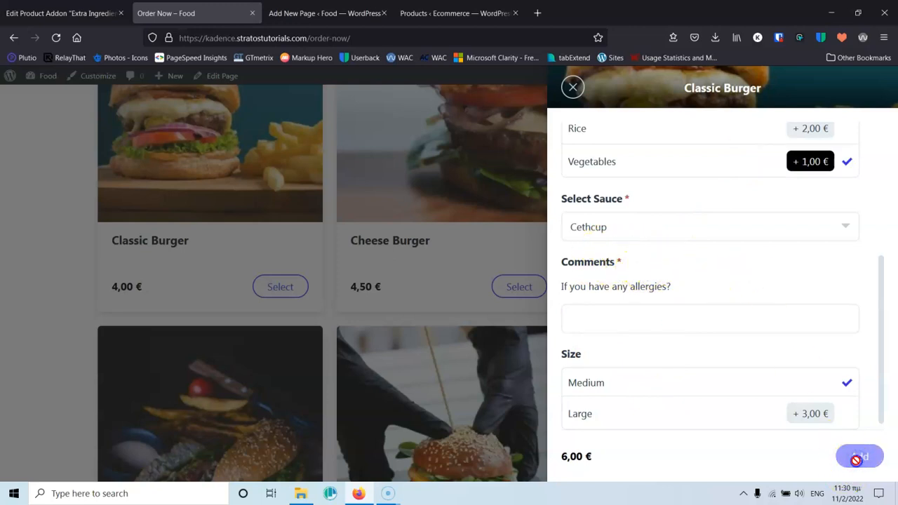
scroll(757, 294, "up", 3)
scroll(750, 286, "down", 3)
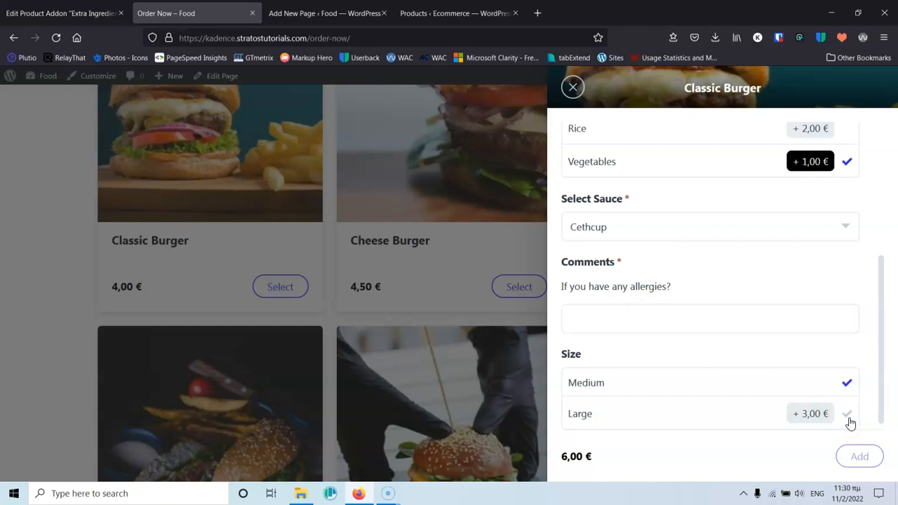
Enter "test" as the Classic Burger's allergy comment and add the burger to the order
left_click(707, 325)
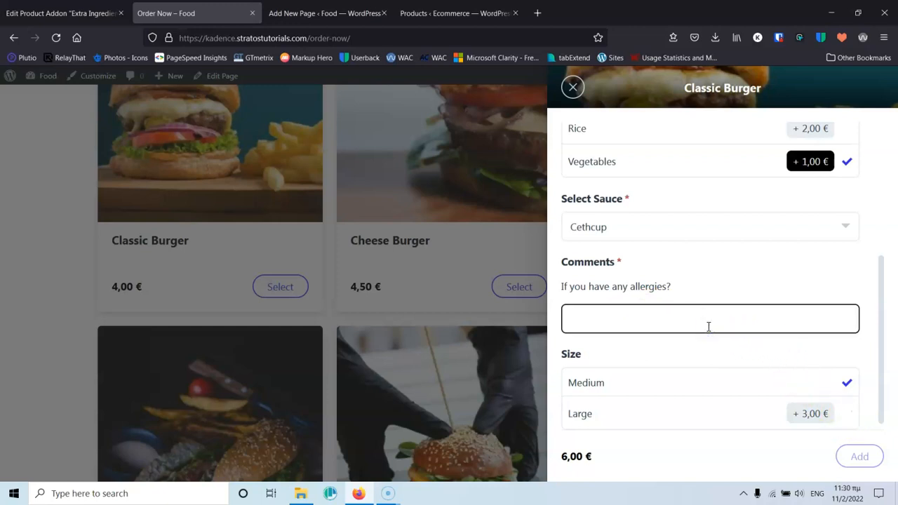
left_click(716, 318)
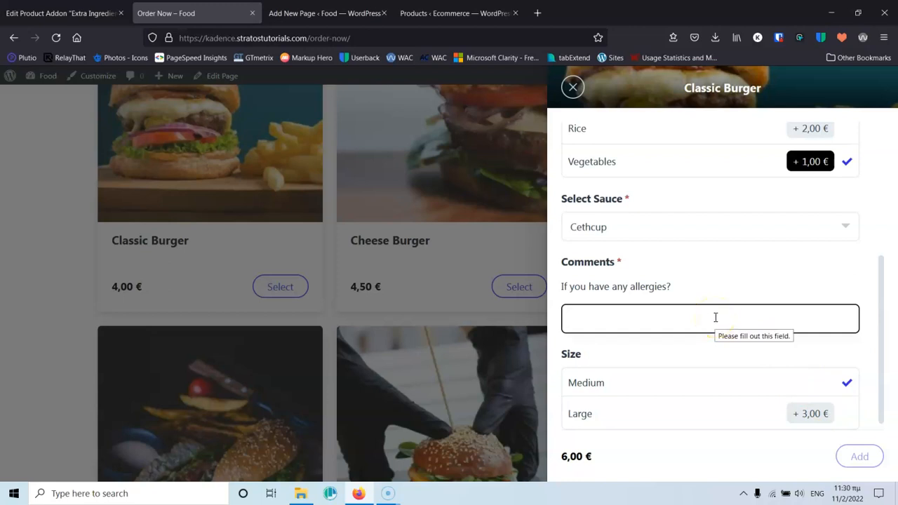
type("test")
left_click(817, 461)
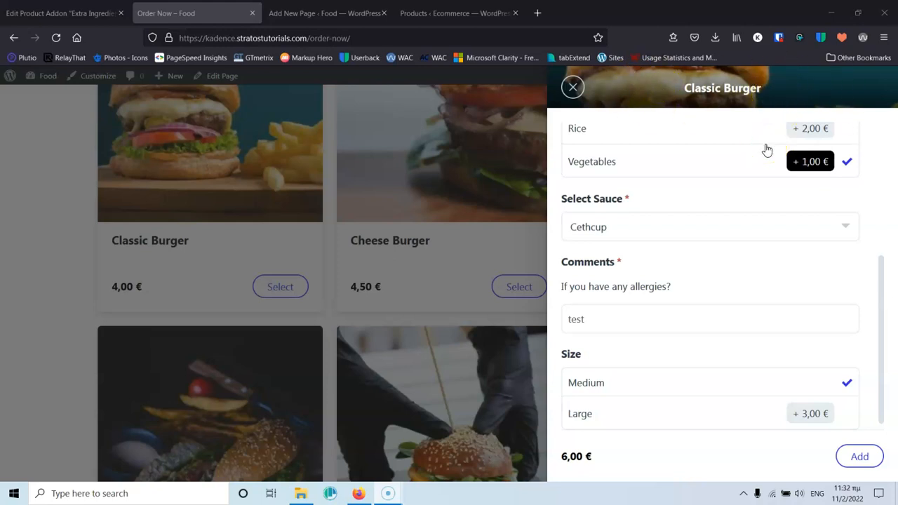
left_click(858, 456)
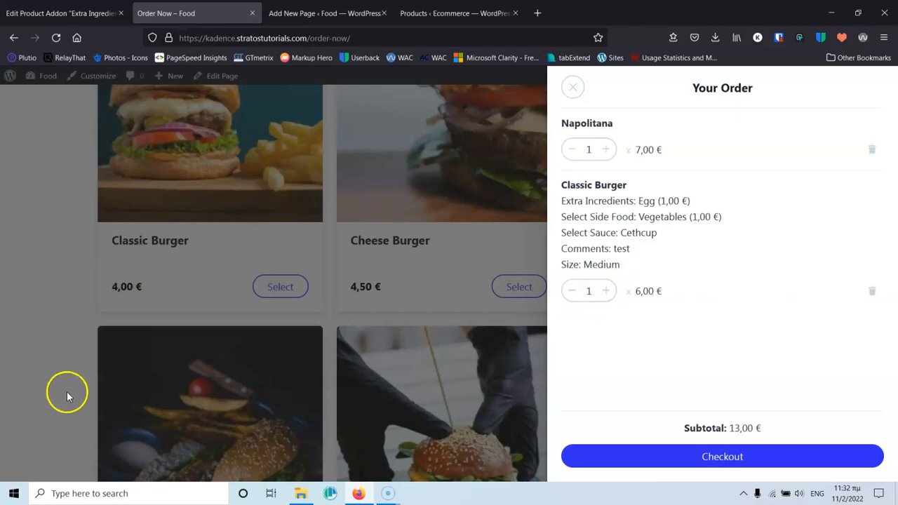
Create a new Orderable timed products rule titled "New Years Burger"
left_click(56, 14)
left_click(29, 301)
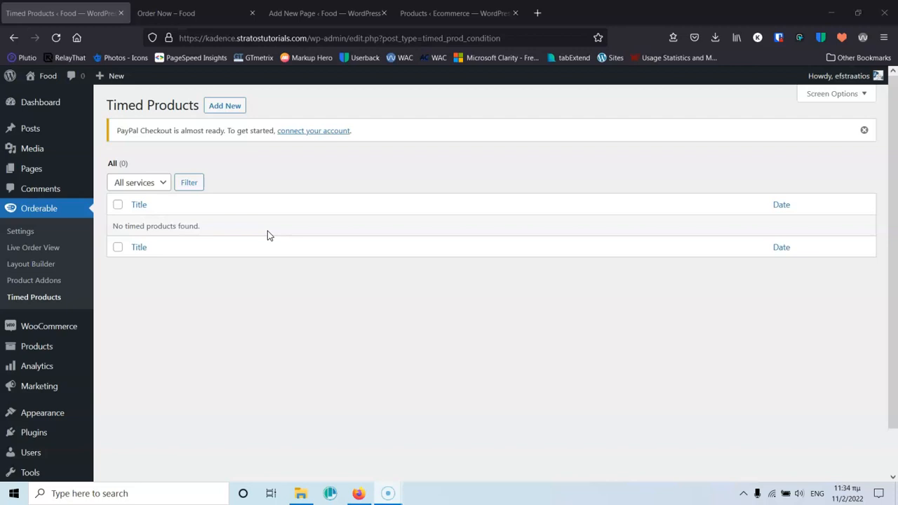
left_click(266, 182)
left_click(226, 110)
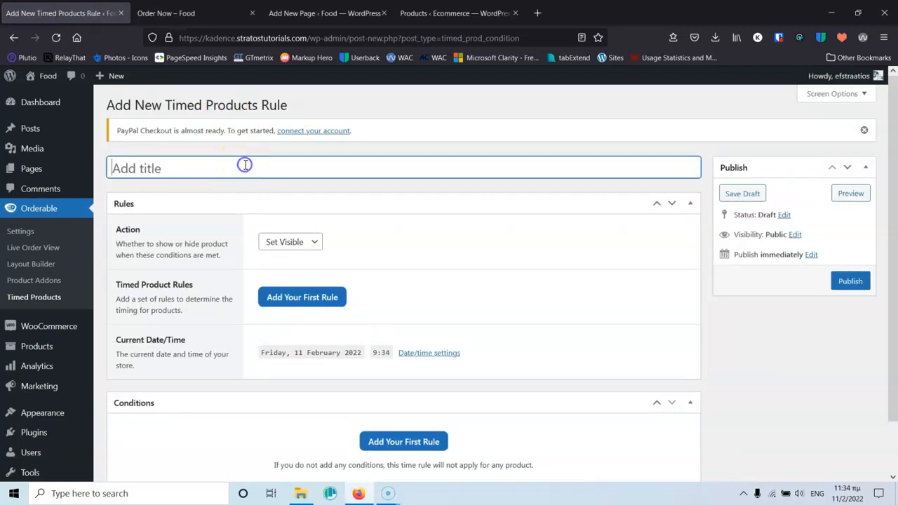
type("New Years E")
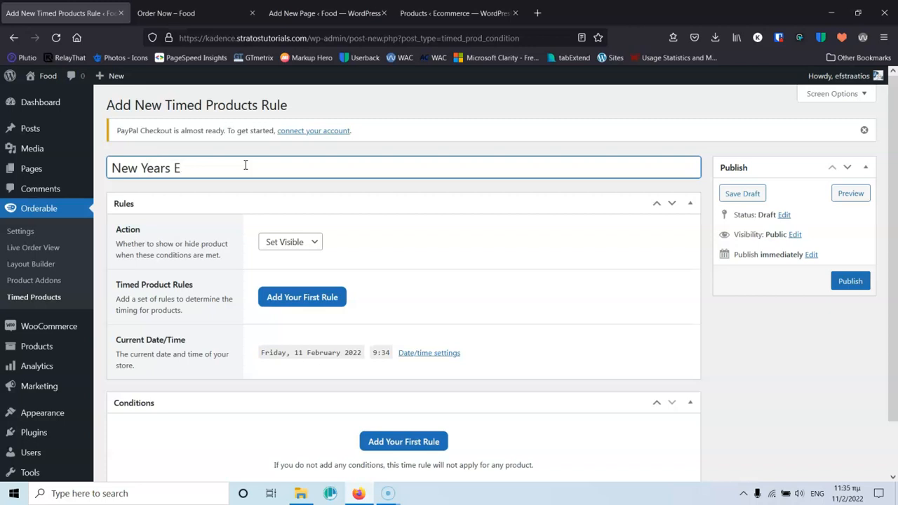
key("BackSpace")
type("Burger")
Keep the rule's action on Set Visible and add an On date time rule for 2022-02-18
left_click(294, 242)
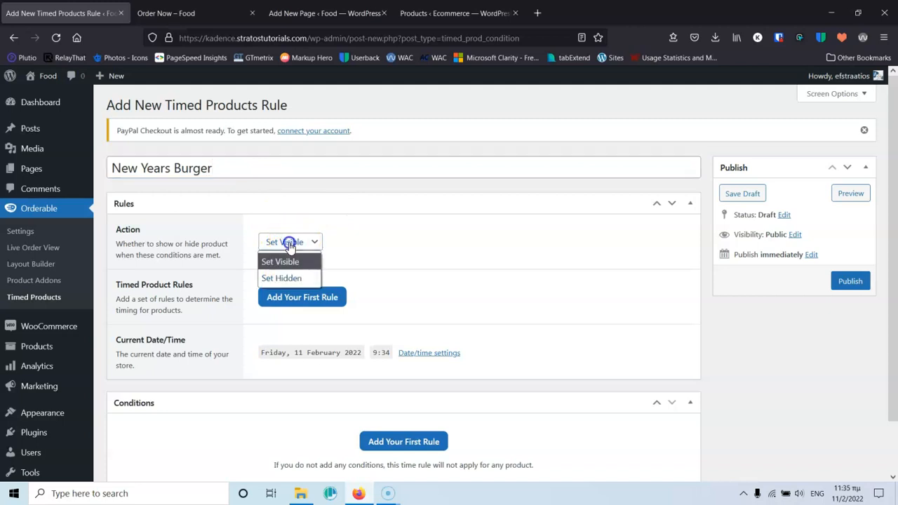
left_click(359, 246)
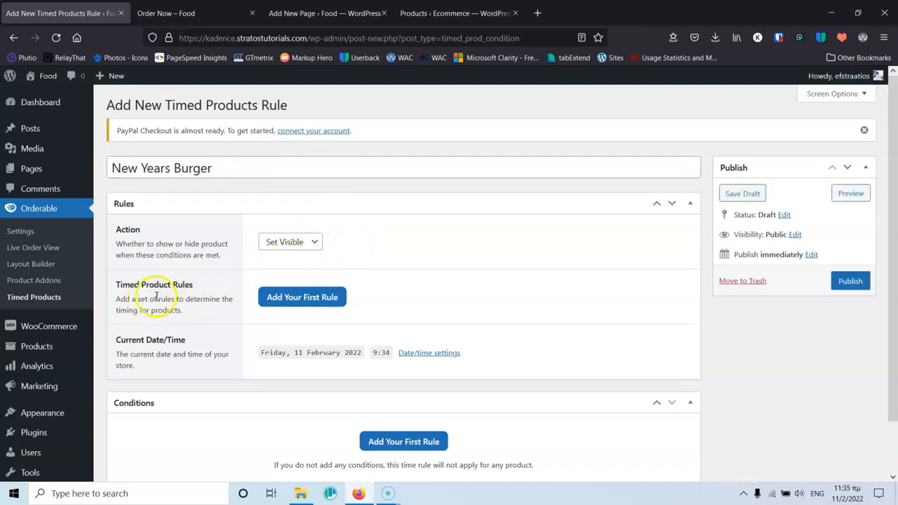
left_click(308, 307)
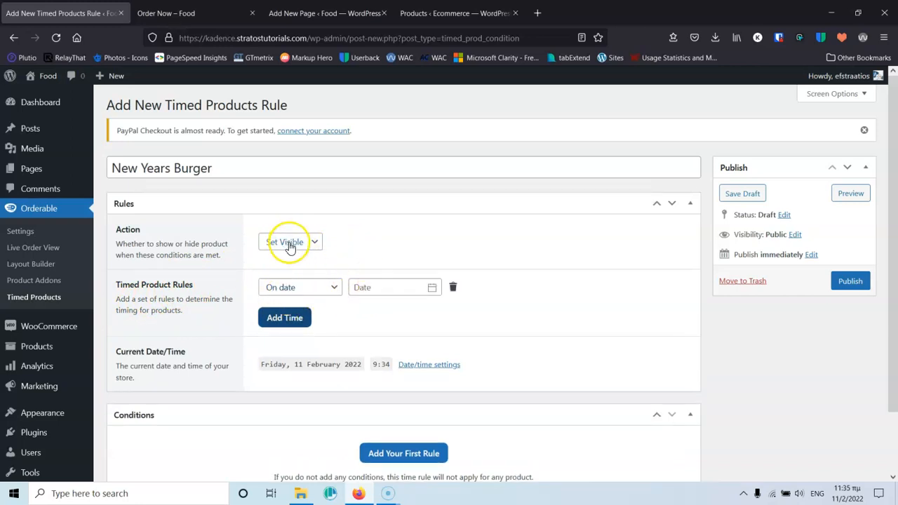
left_click(374, 287)
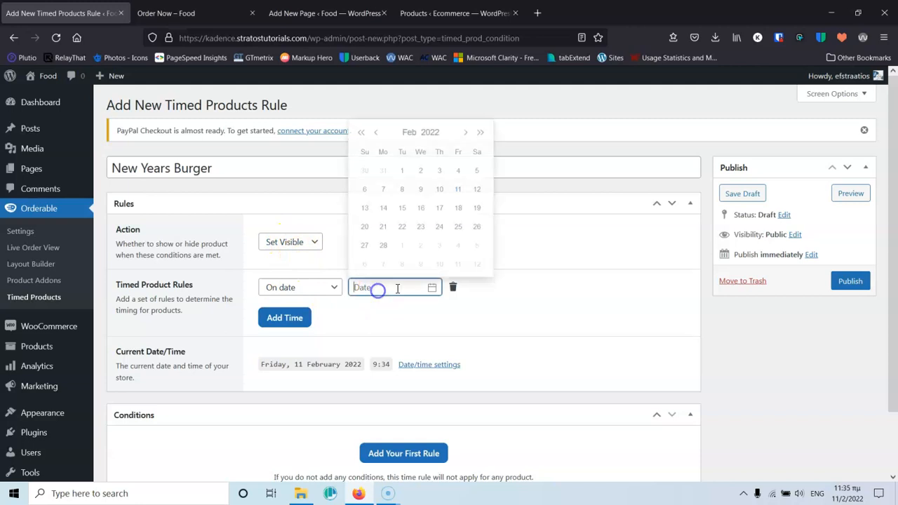
left_click(457, 208)
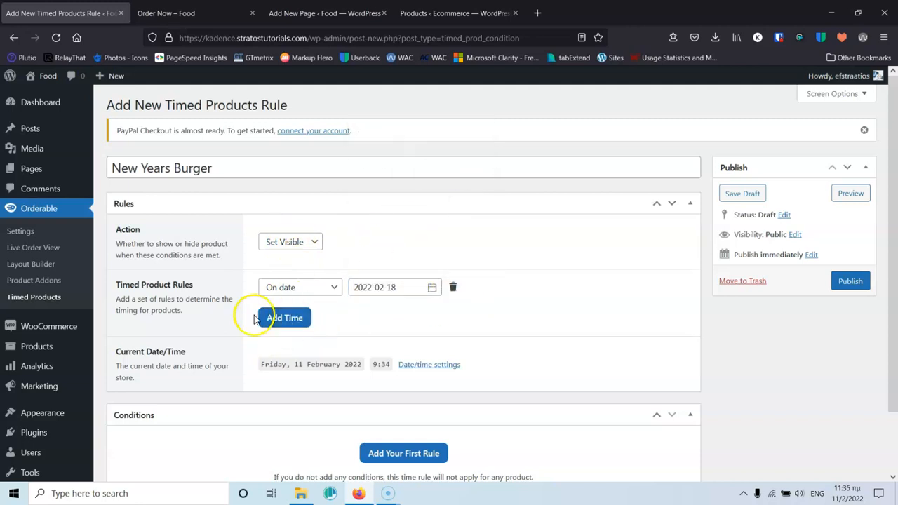
Add a first condition rule matching Product "Is equal to" and open its product search
scroll(219, 309, "down", 1)
scroll(220, 309, "down", 1)
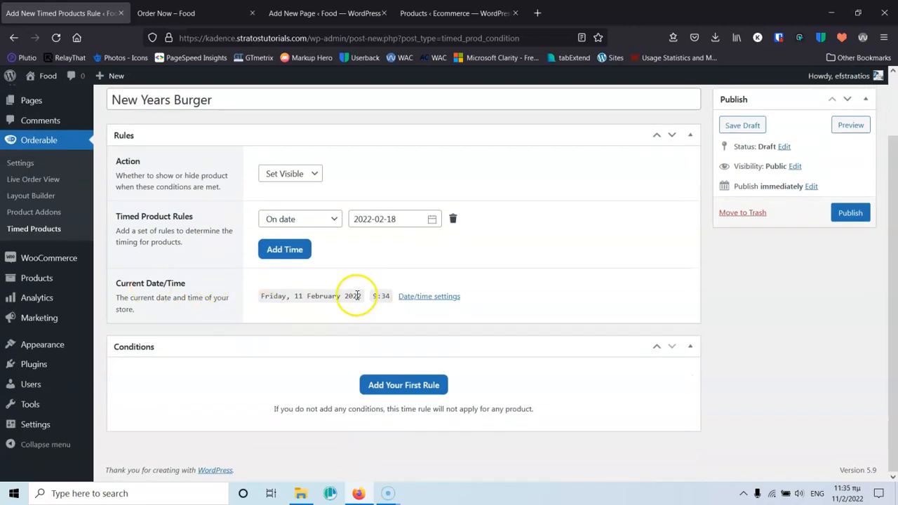
left_click(406, 385)
scroll(409, 312, "down", 1)
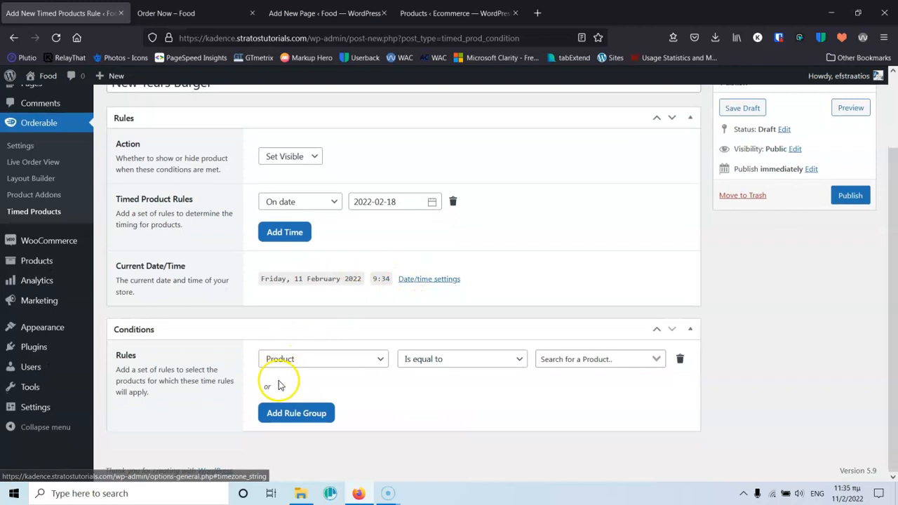
left_click(582, 361)
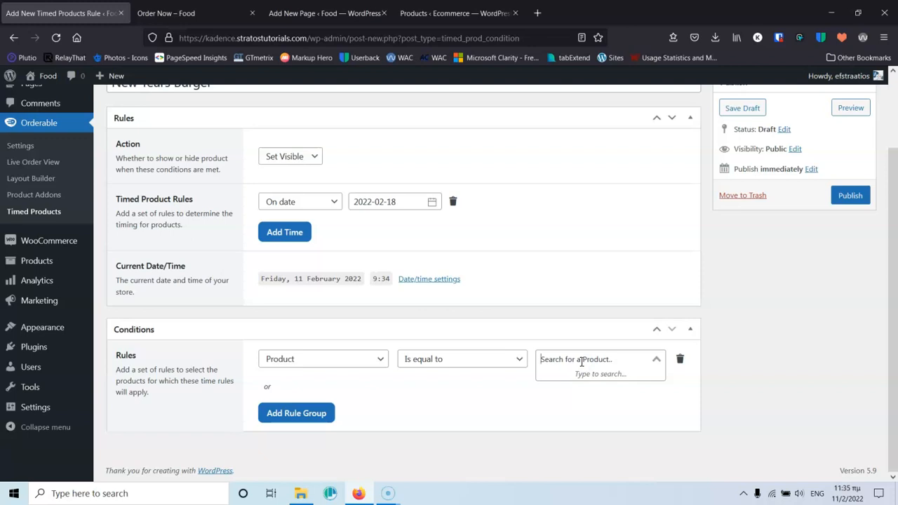
left_click(569, 360)
left_click(577, 423)
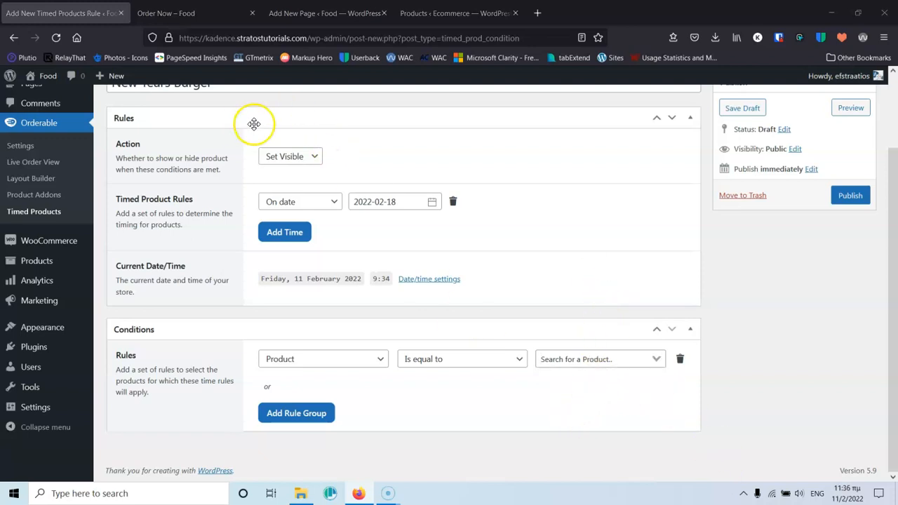
Look over the food products on the storefront's Order Now and Shop pages, closing the order summary, and return to the timed rule
left_click(211, 13)
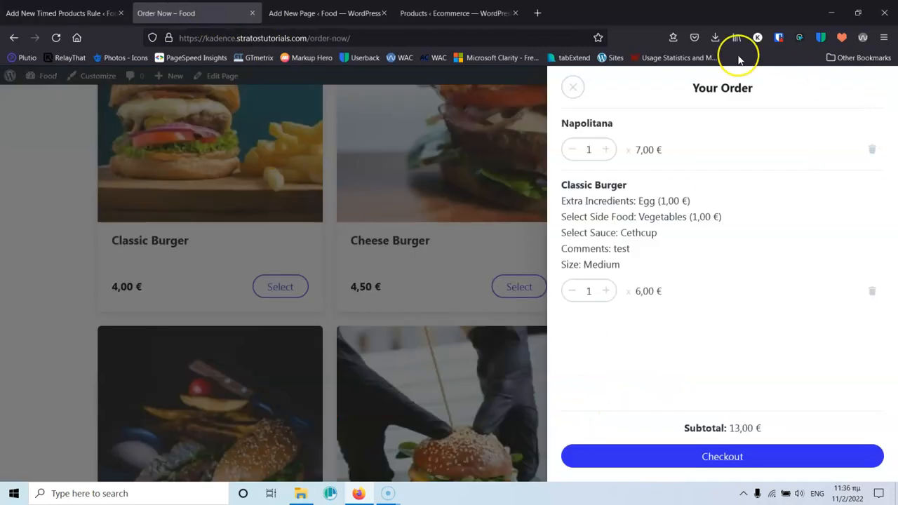
left_click(571, 88)
scroll(437, 303, "up", 5)
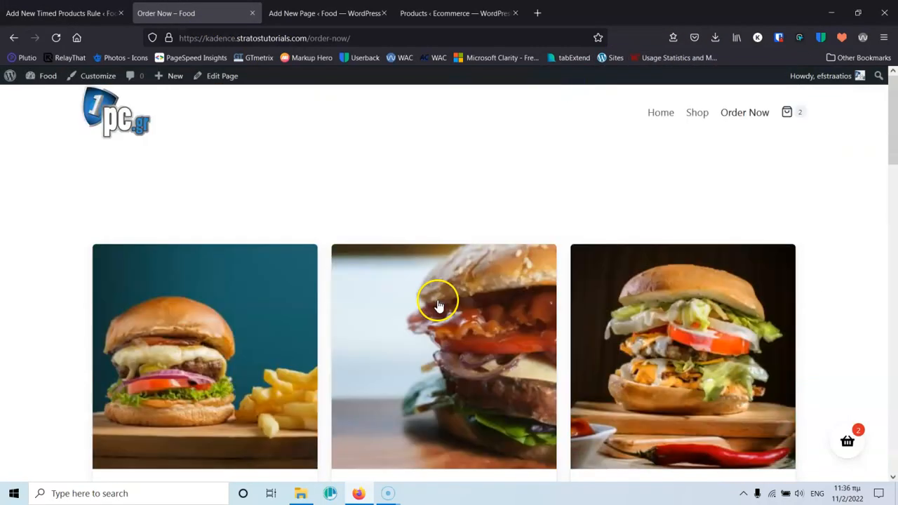
left_click(697, 113)
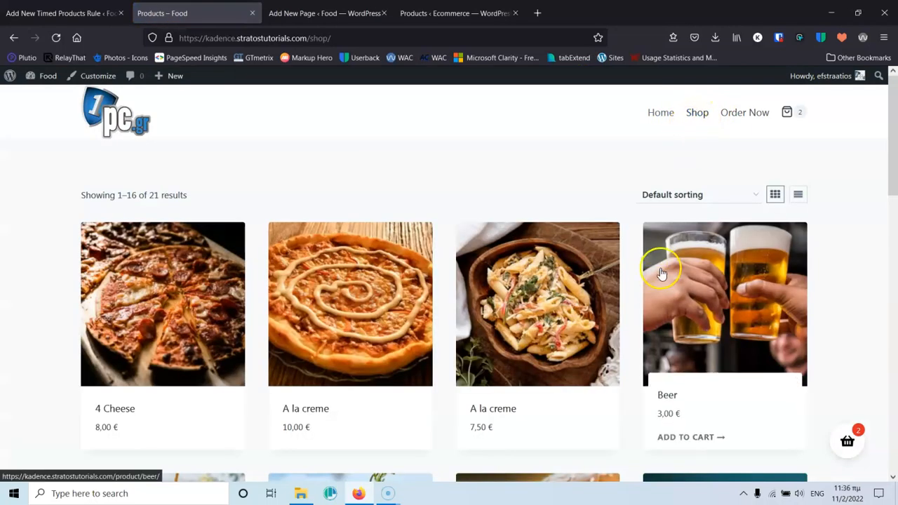
left_click(73, 14)
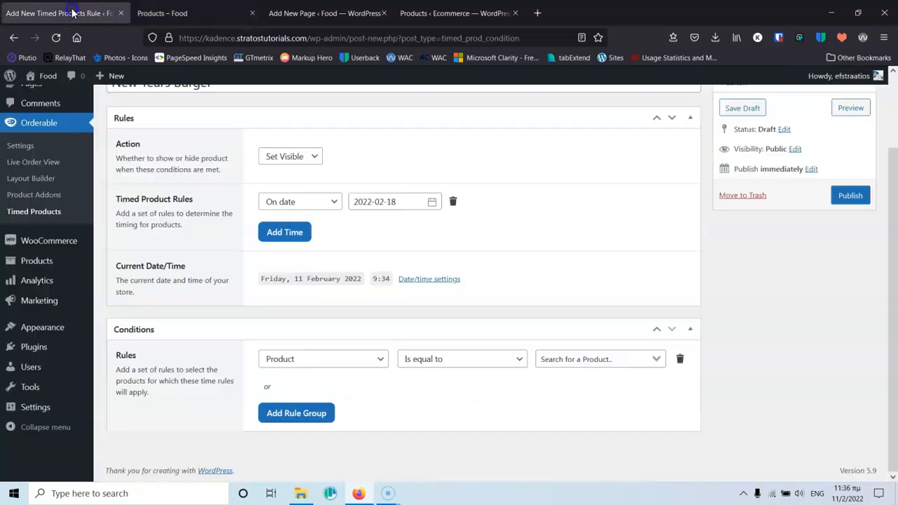
scroll(96, 221, "up", 2)
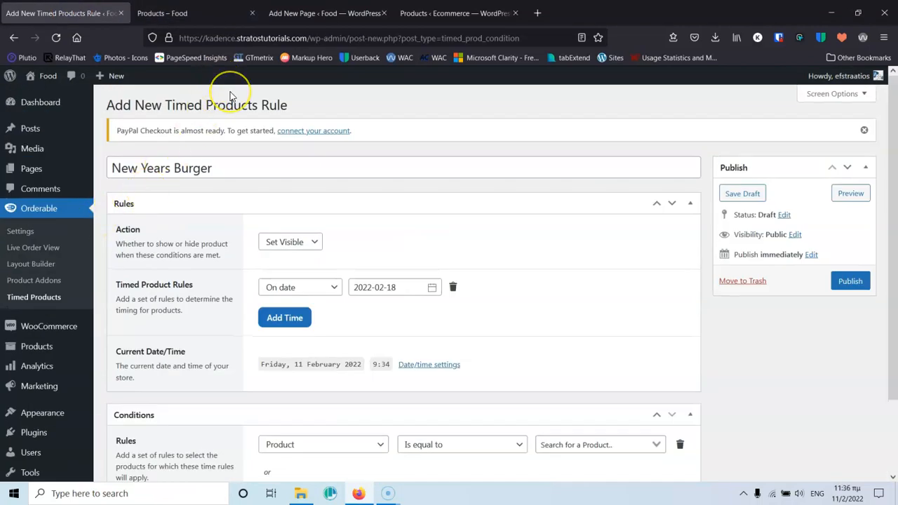
left_click(217, 10)
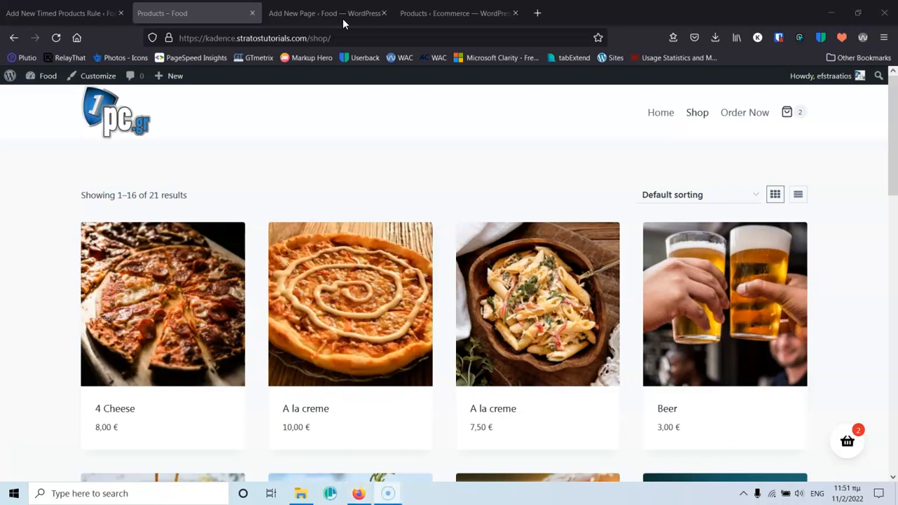
left_click(69, 14)
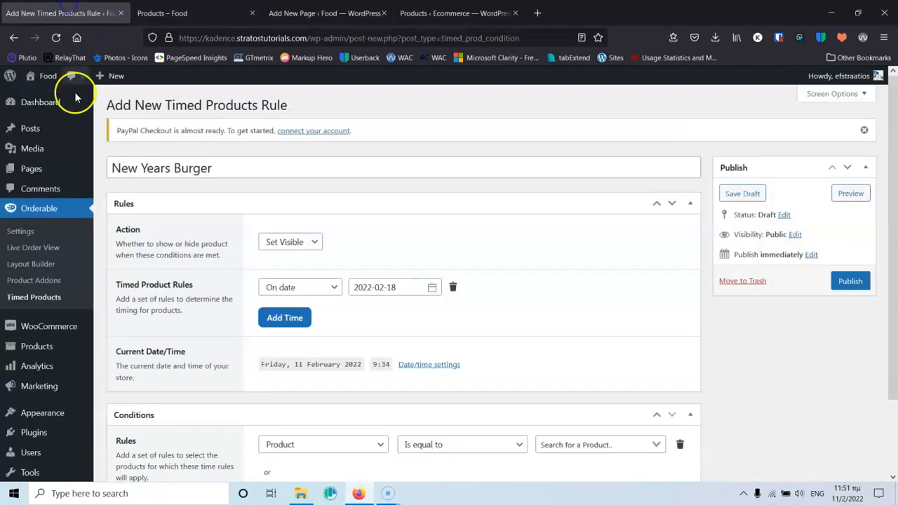
Open the Orderable settings in a separate tab and examine the store's open hours, timezone and services
middle_click(15, 232)
left_click(164, 21)
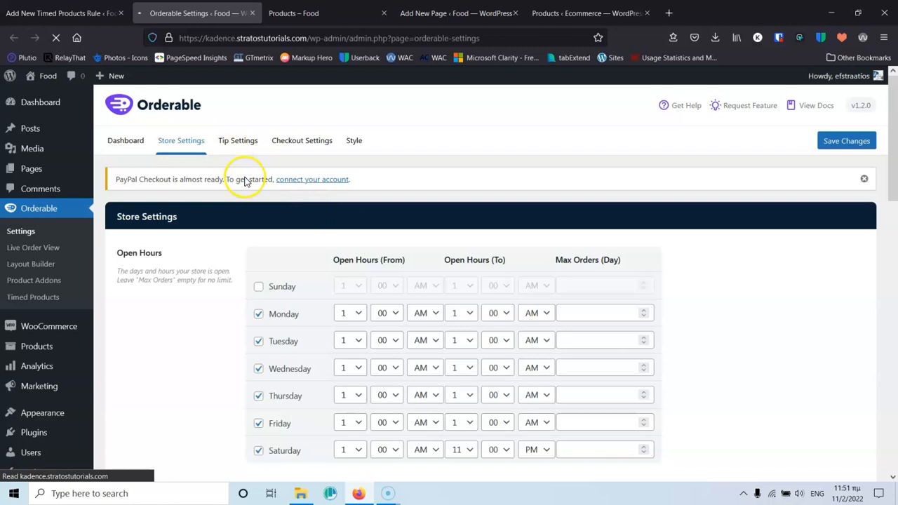
scroll(214, 257, "down", 4)
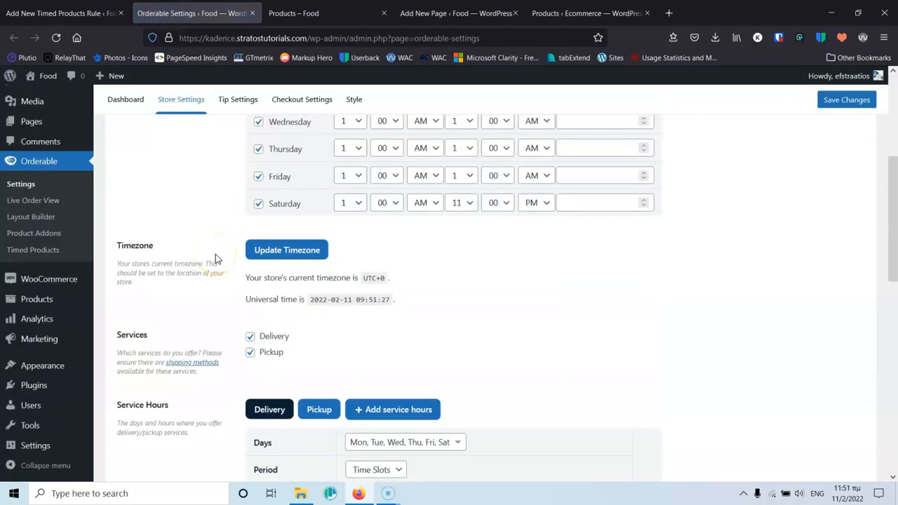
scroll(215, 257, "up", 4)
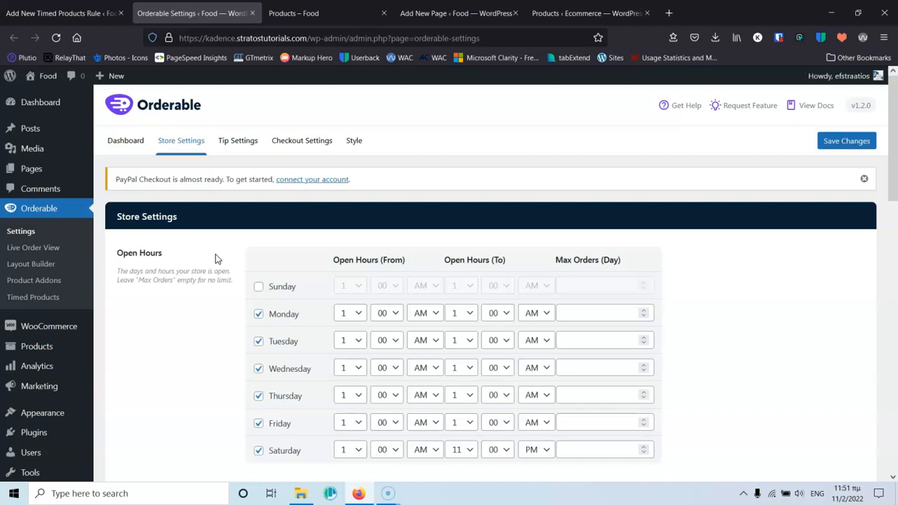
scroll(227, 305, "down", 2)
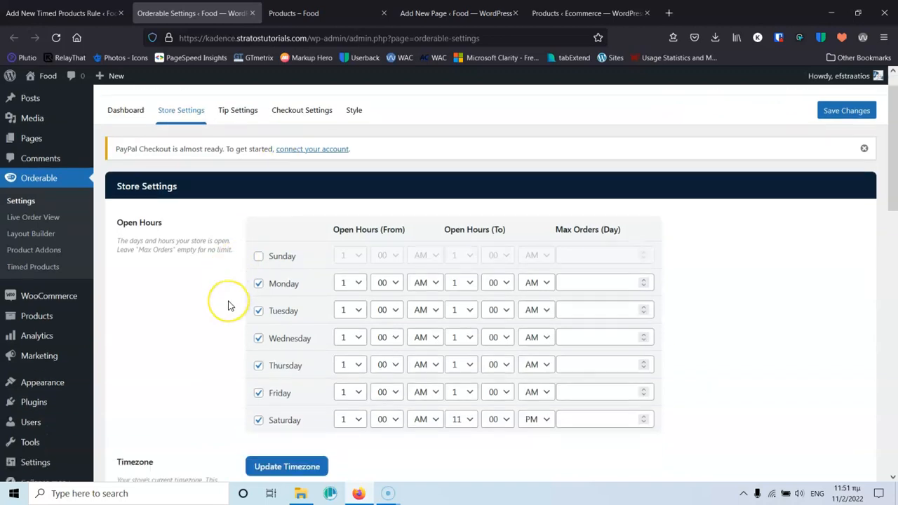
scroll(227, 305, "down", 3)
scroll(227, 304, "up", 5)
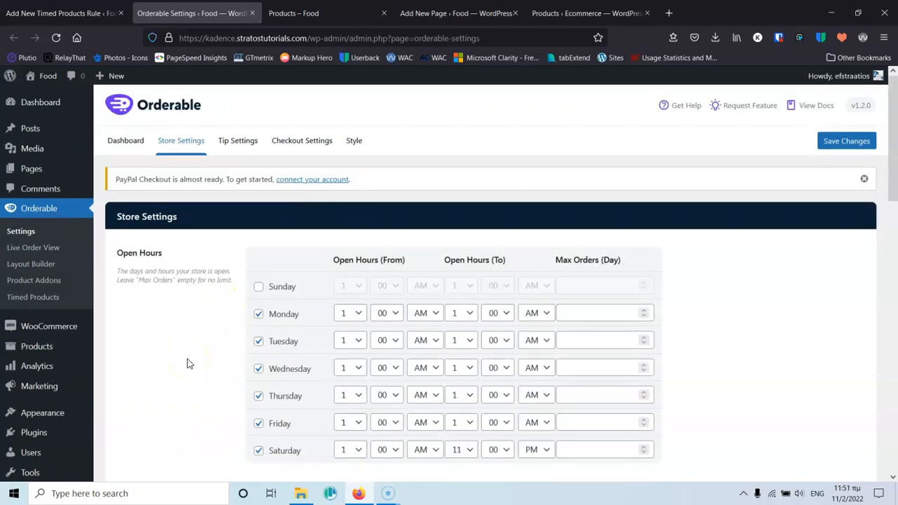
scroll(187, 358, "down", 5)
scroll(187, 358, "up", 5)
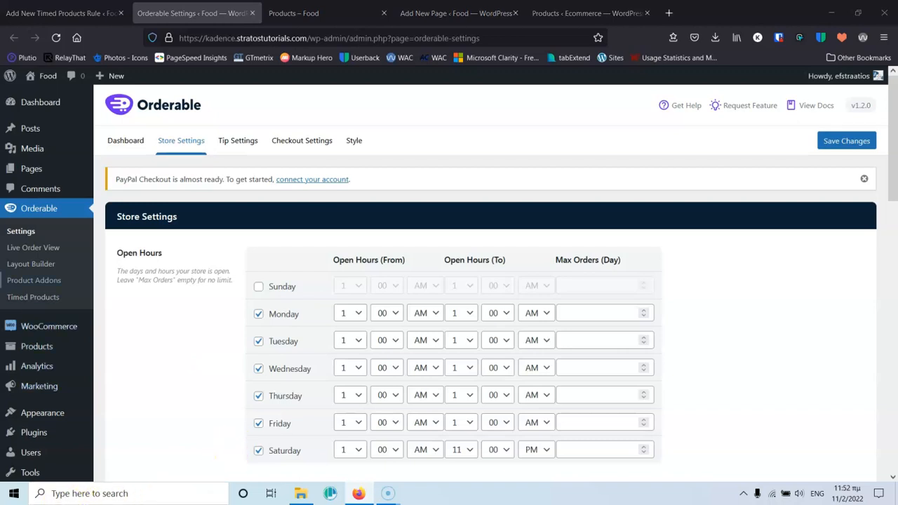
Open the Burgers product layout and examine its category, display, image and clickable card settings with the layout preview
left_click(58, 265)
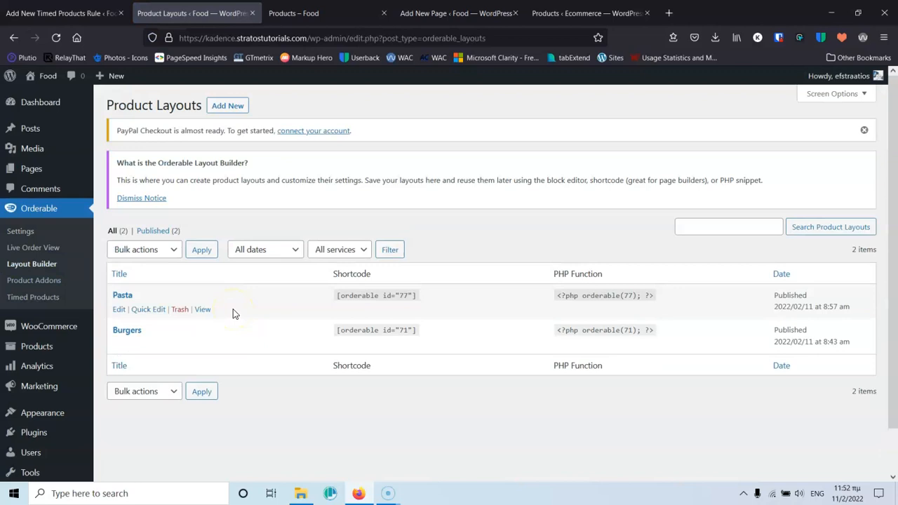
left_click(129, 332)
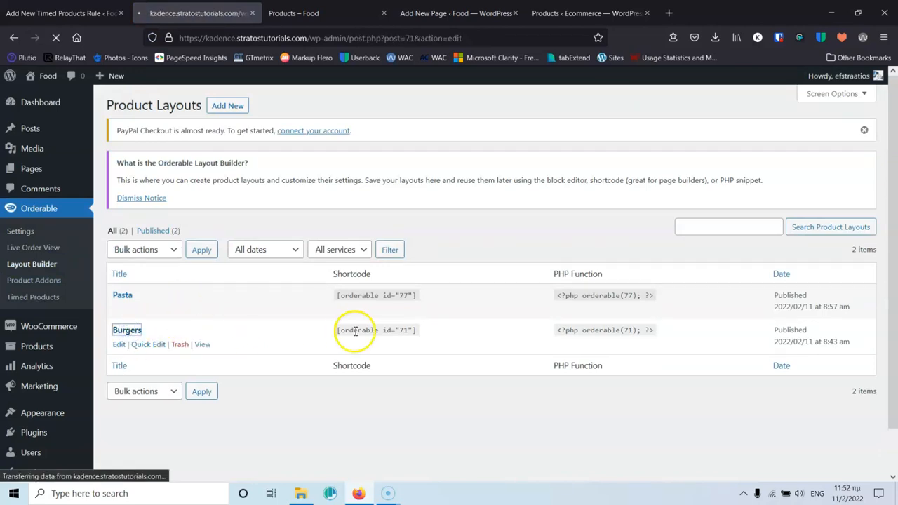
scroll(464, 332, "down", 5)
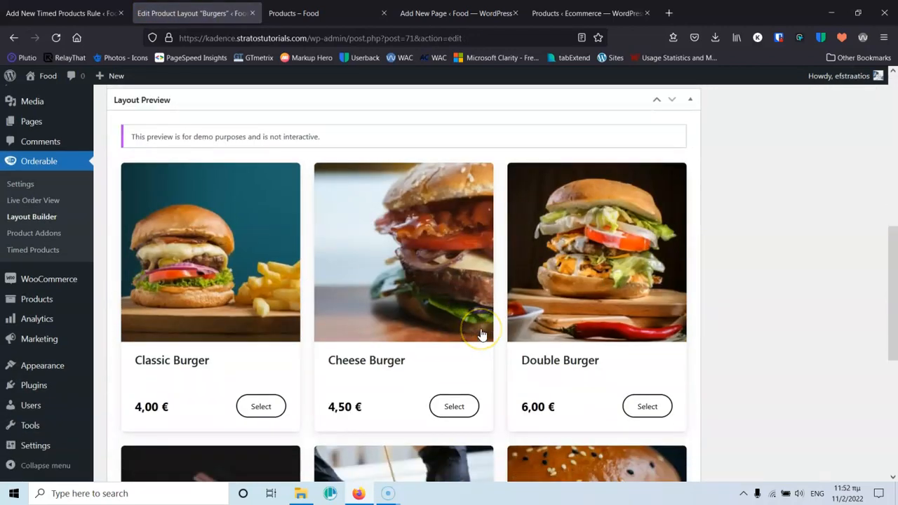
scroll(481, 334, "up", 5)
scroll(481, 334, "down", 4)
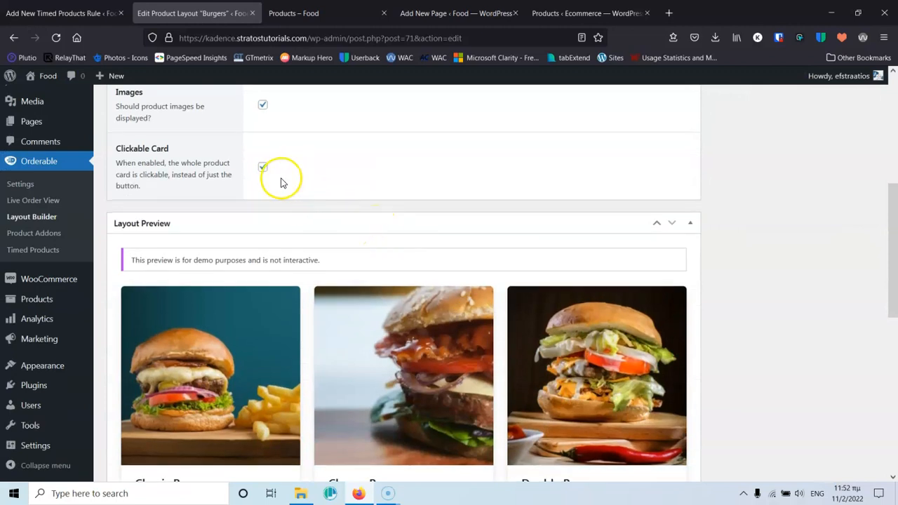
scroll(325, 148, "up", 3)
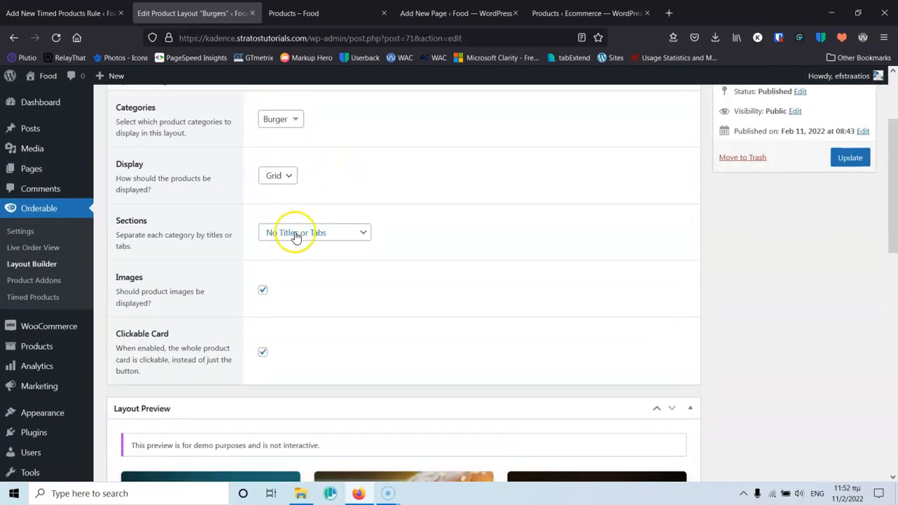
scroll(518, 284, "down", 3)
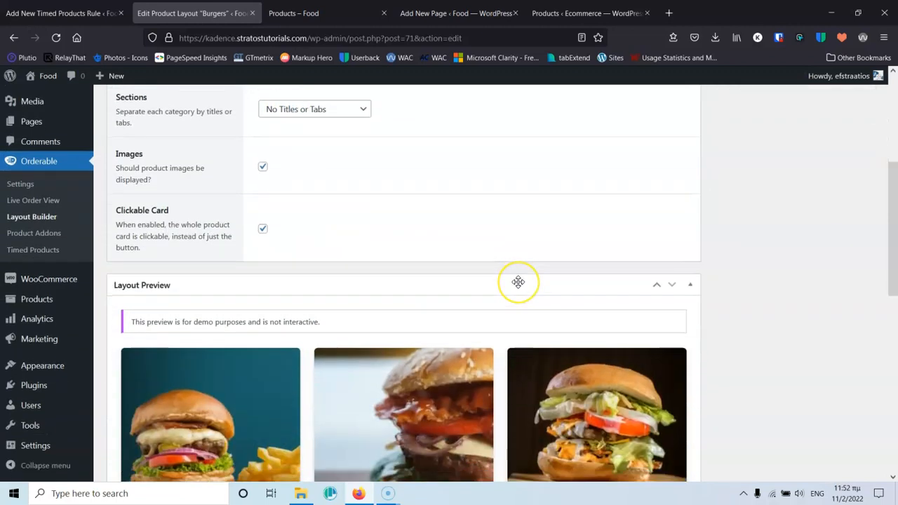
scroll(518, 282, "down", 3)
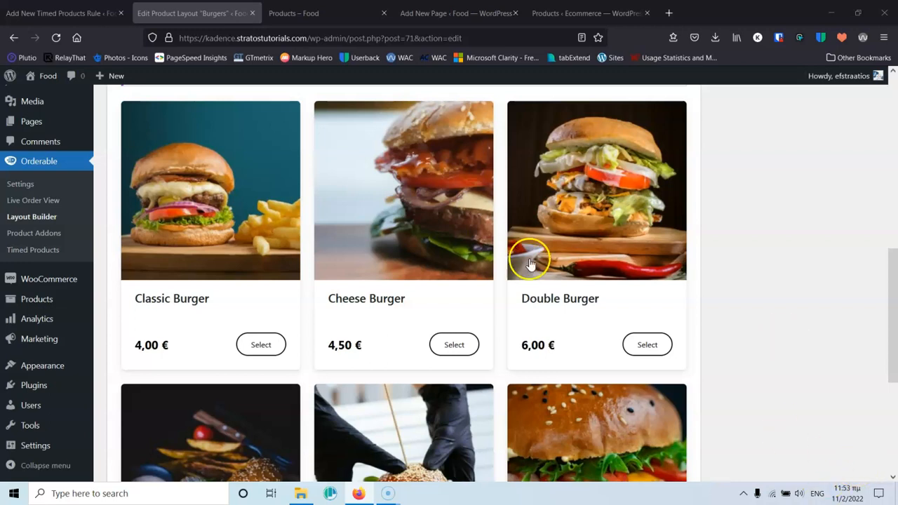
scroll(615, 339, "up", 3)
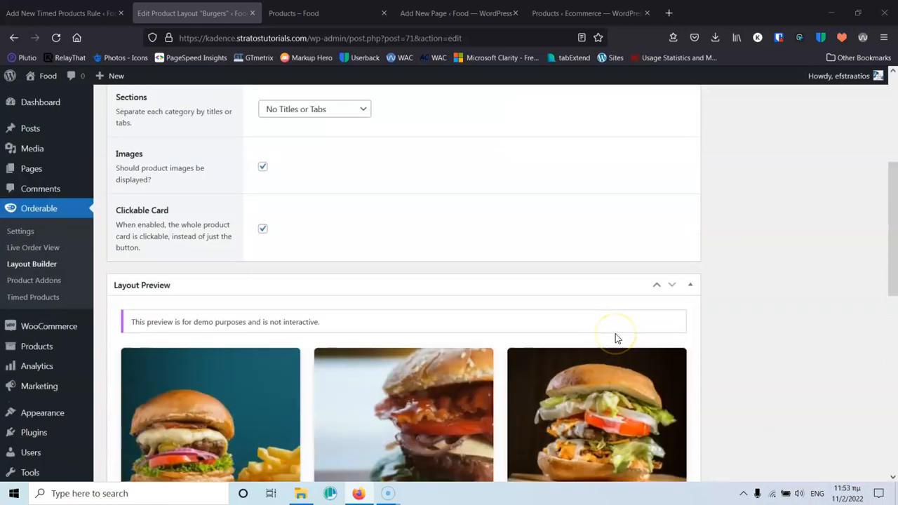
scroll(625, 339, "down", 1)
scroll(625, 339, "up", 3)
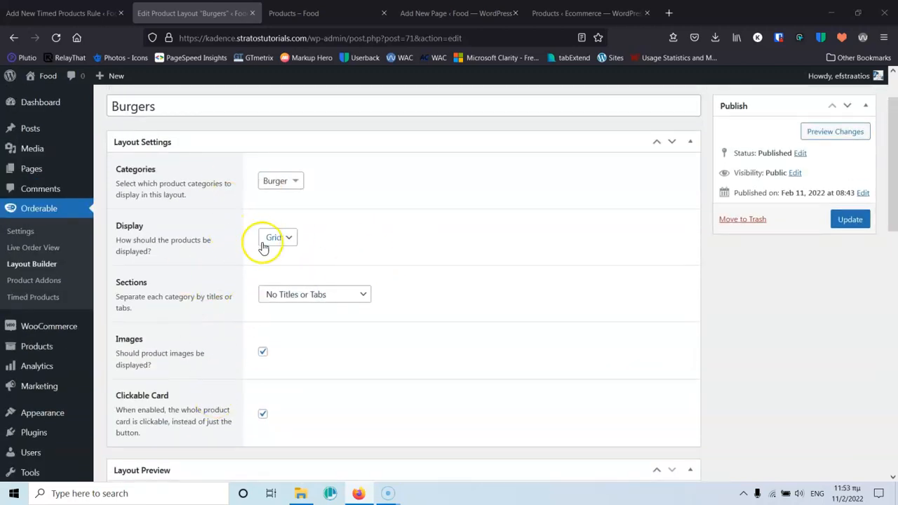
Examine the Burgers layout's Sections options and product preview, and open the list of product addons
scroll(329, 239, "down", 2)
left_click(315, 172)
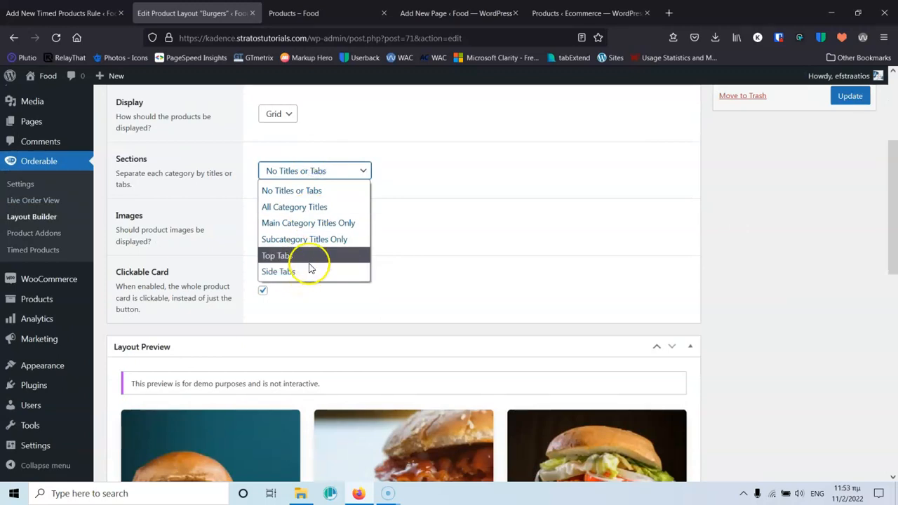
left_click(449, 274)
scroll(446, 268, "down", 4)
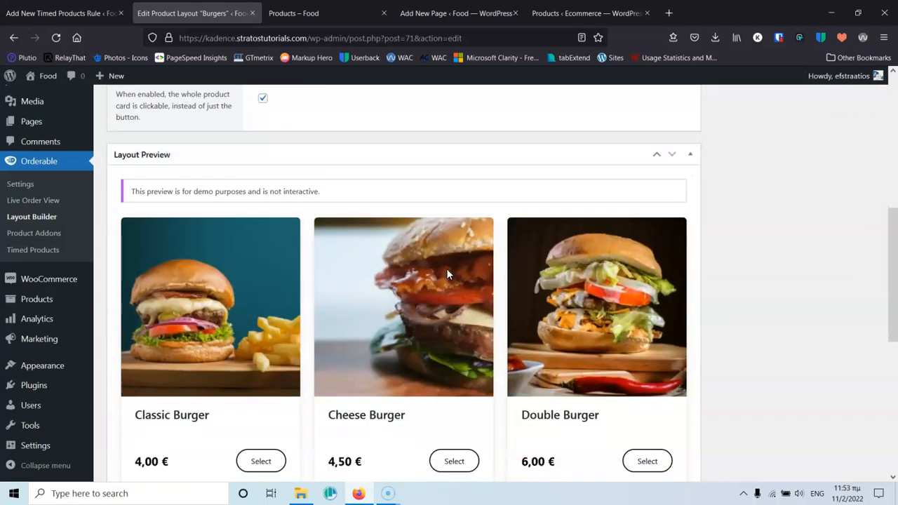
scroll(444, 261, "down", 2)
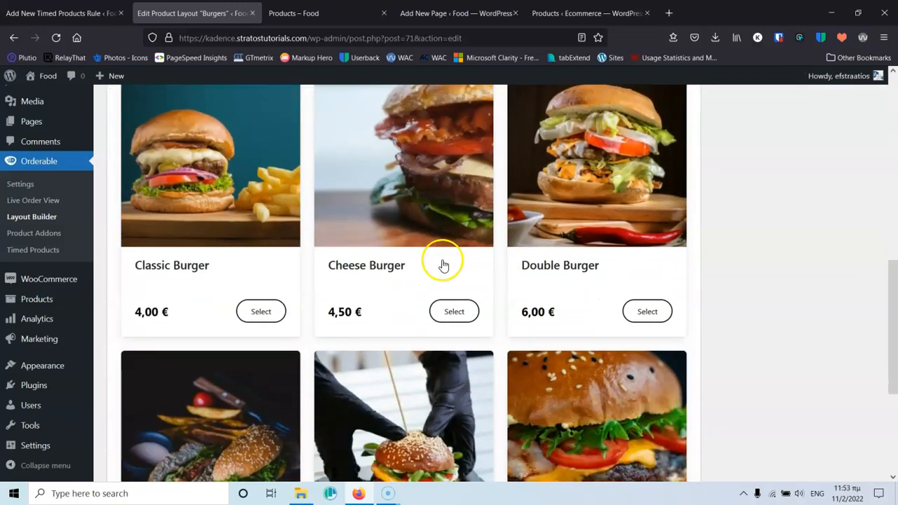
left_click(32, 237)
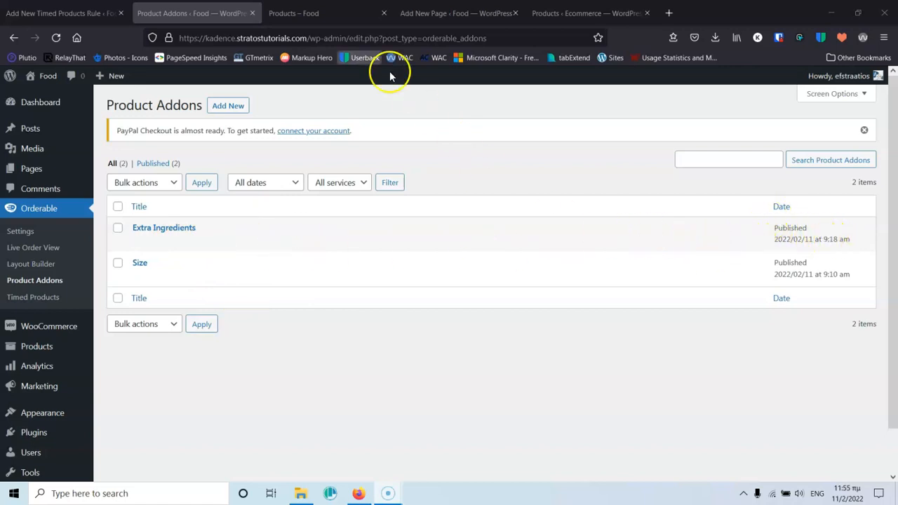
Open the Cheese Burger on the storefront's Order Now page and look over its extra ingredients, side food, sauce, comments and size options
left_click(309, 13)
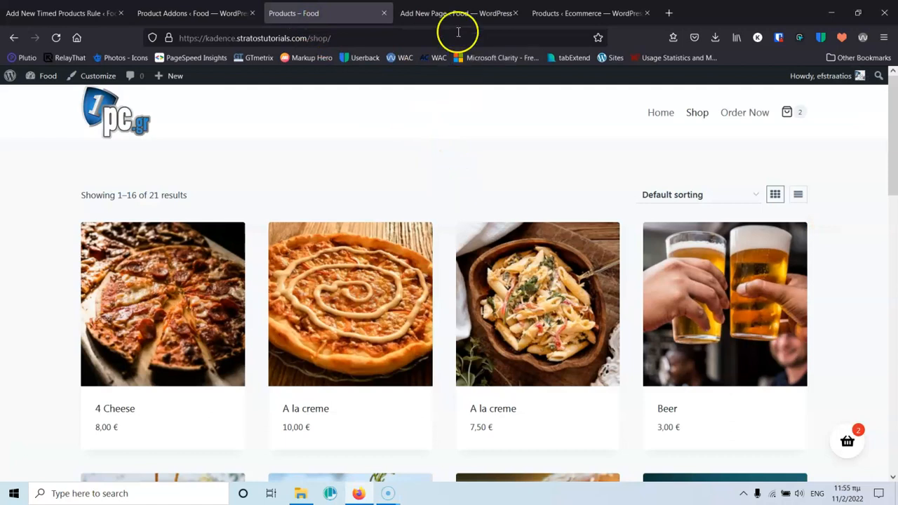
left_click(741, 114)
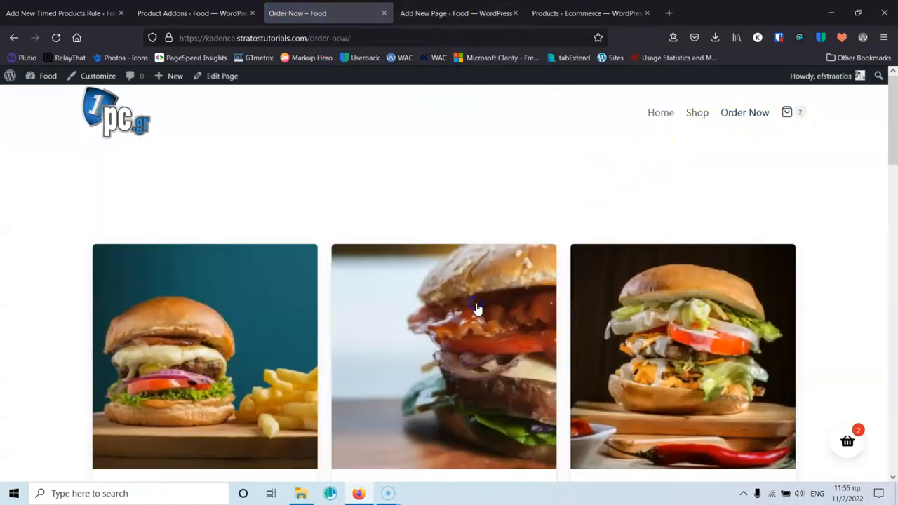
left_click(476, 308)
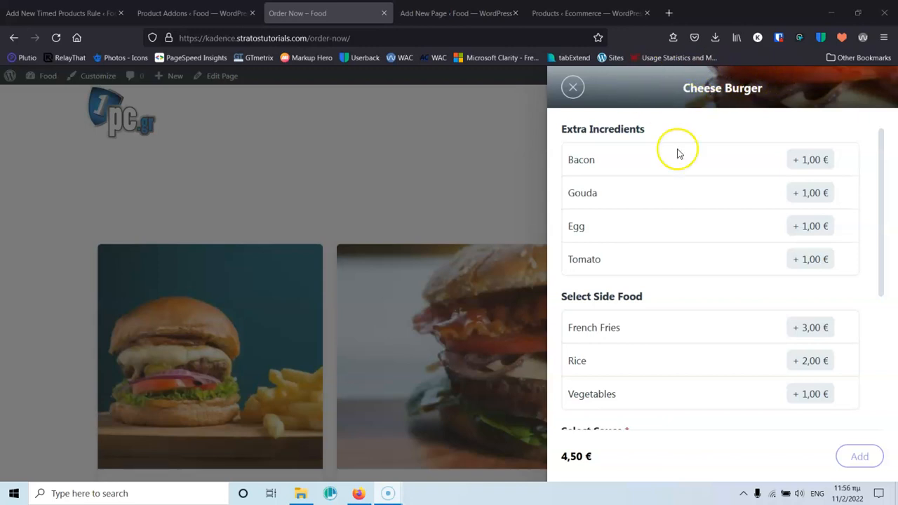
scroll(677, 227, "down", 3)
scroll(676, 230, "up", 2)
scroll(675, 231, "down", 2)
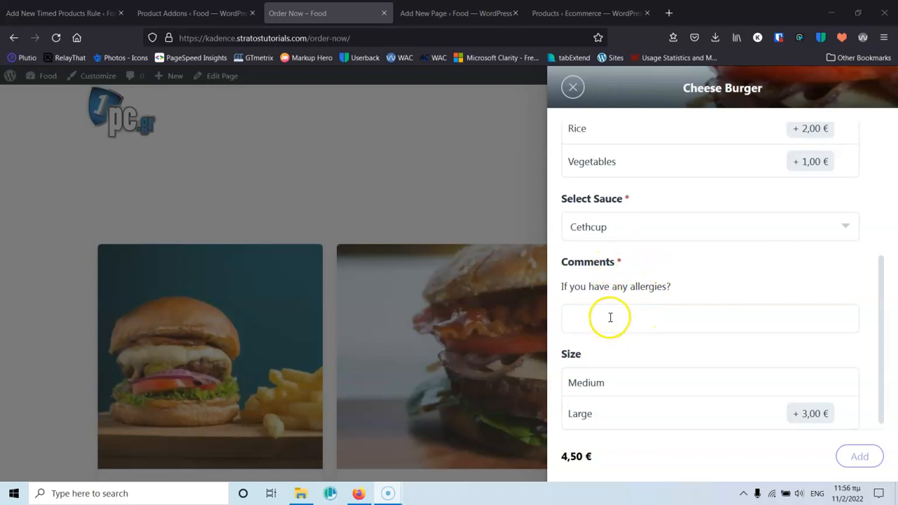
Add a Medium Cheese Burger to the order with Vegetables, Gouda and the allergy comment "dtetgh"
left_click(691, 166)
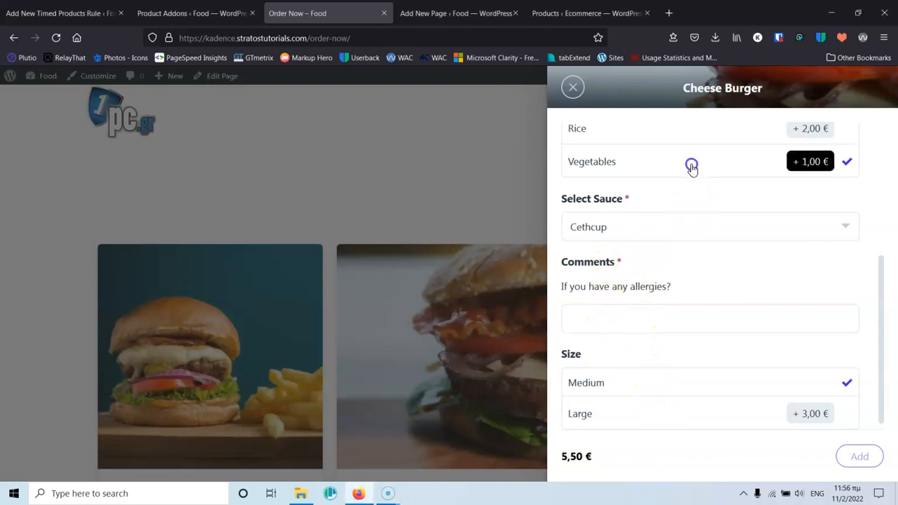
scroll(690, 172, "up", 3)
left_click(705, 209)
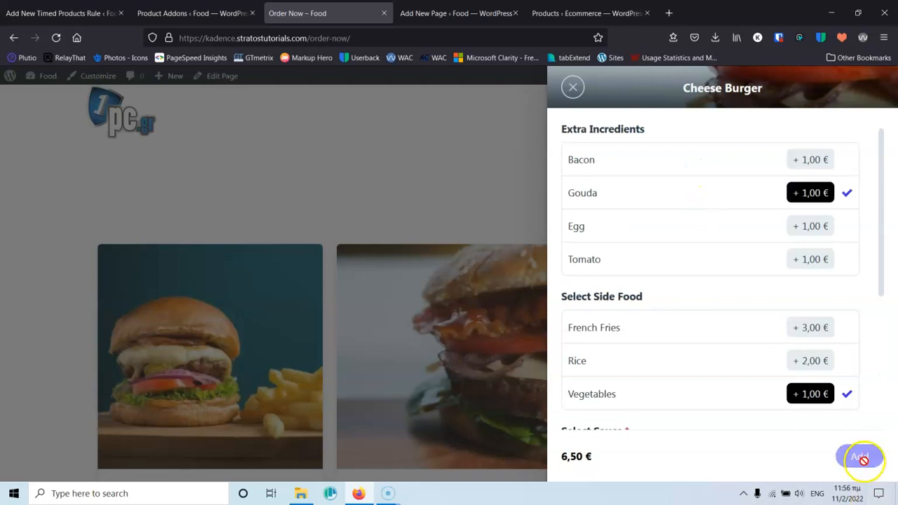
scroll(731, 354, "down", 3)
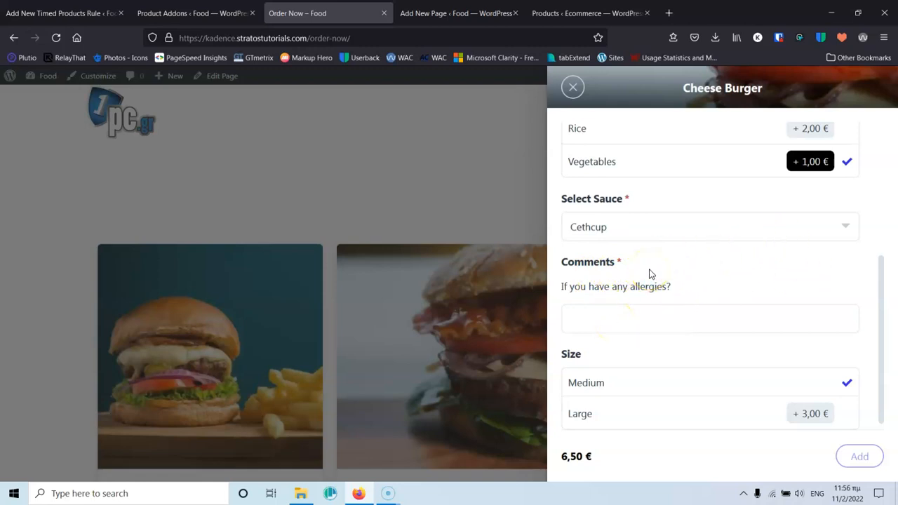
left_click(604, 324)
type("dtetgh")
left_click(635, 354)
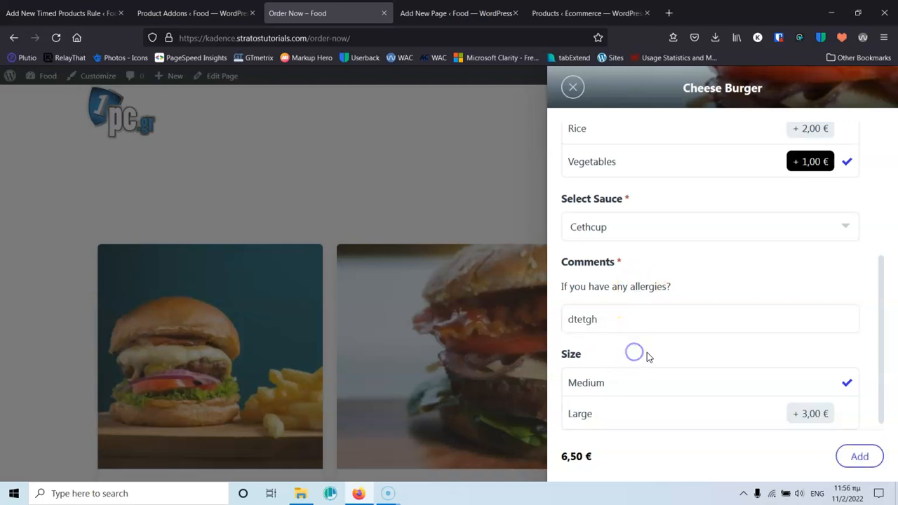
left_click(865, 452)
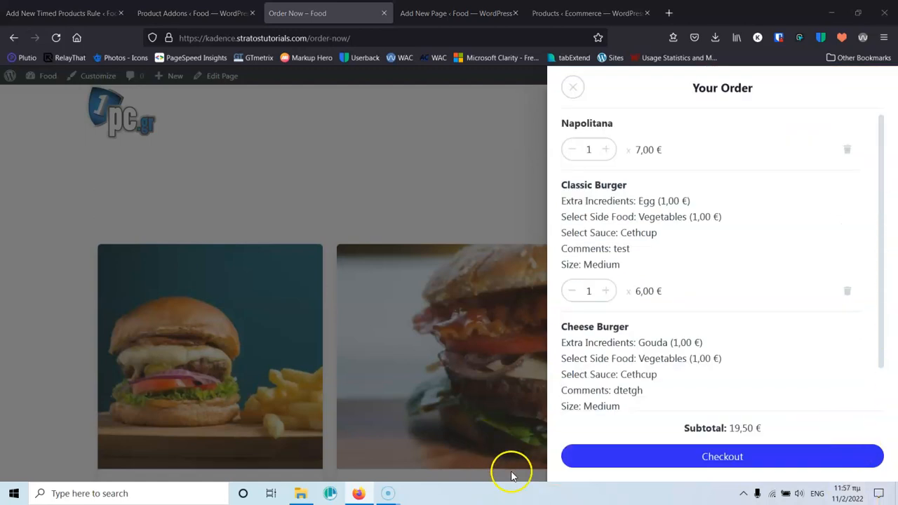
Proceed to checkout and examine the contact, billing, delivery and payment sections
left_click(668, 467)
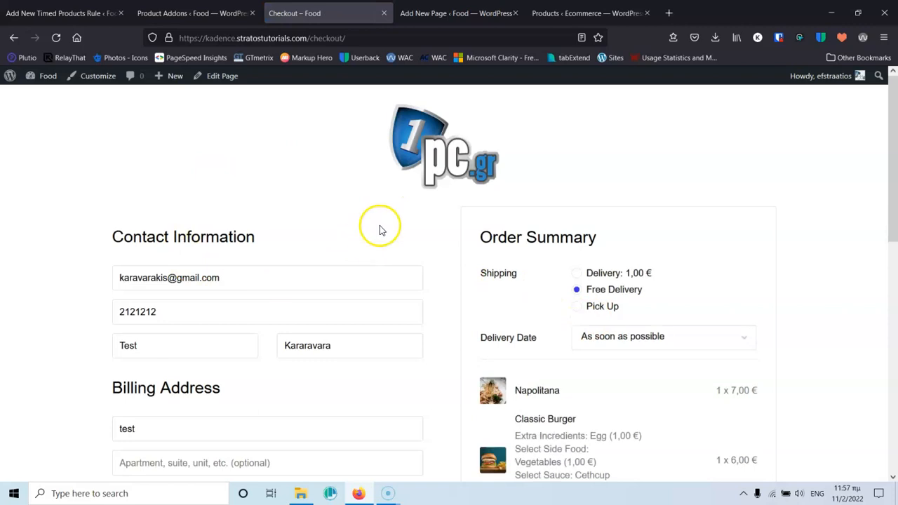
scroll(375, 244, "down", 3)
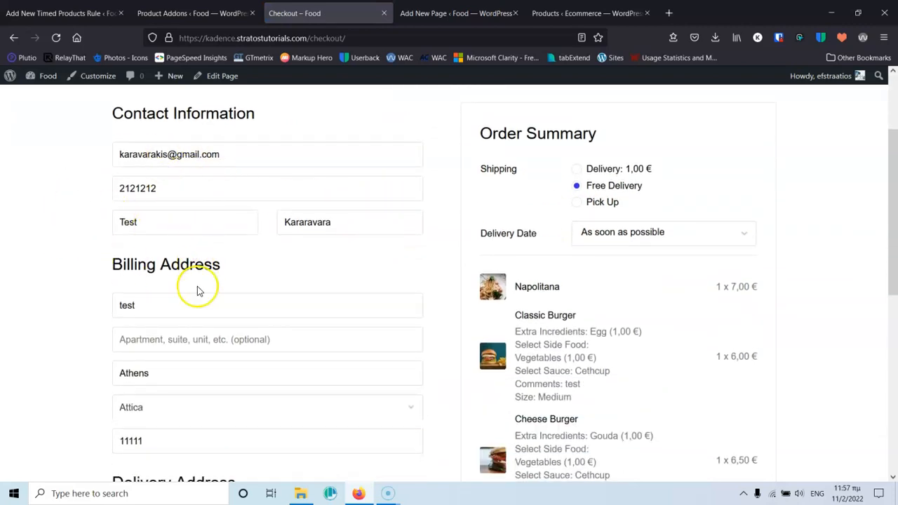
scroll(190, 277, "down", 2)
scroll(179, 281, "up", 5)
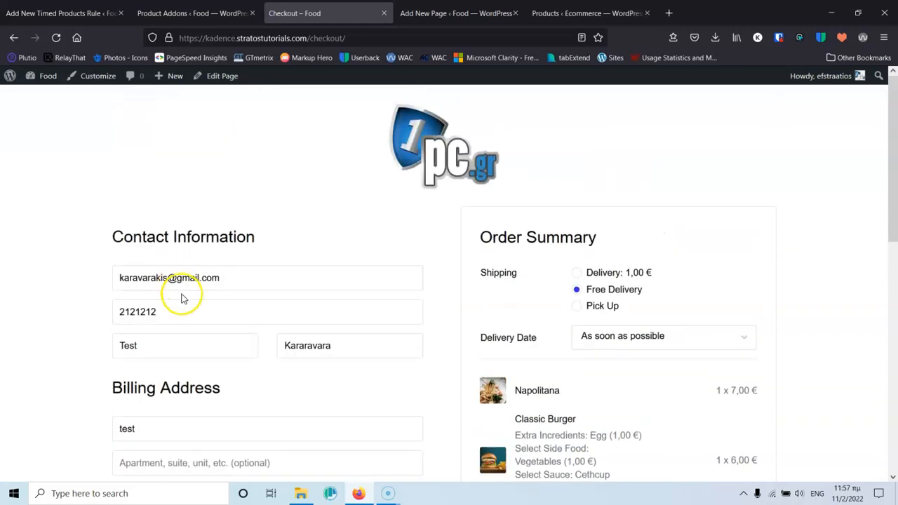
scroll(140, 315, "down", 8)
scroll(66, 277, "up", 6)
scroll(77, 224, "down", 6)
scroll(81, 216, "up", 6)
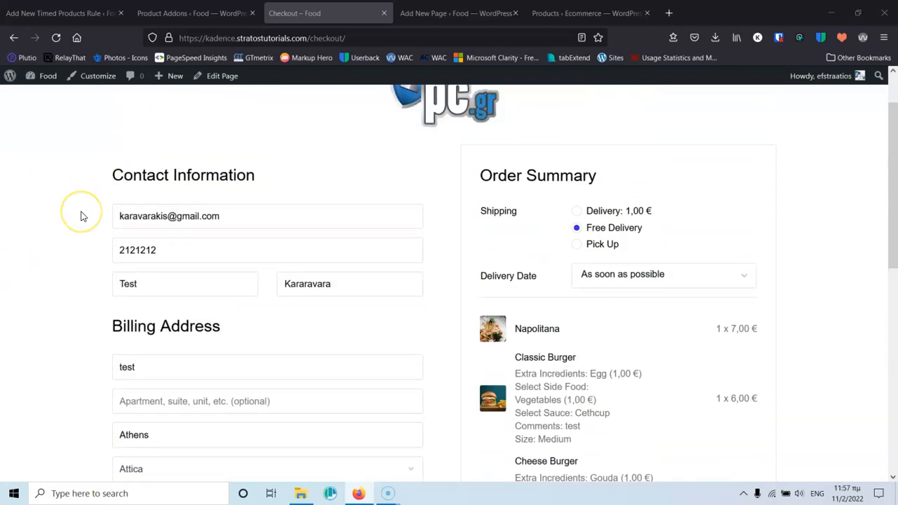
scroll(80, 215, "down", 10)
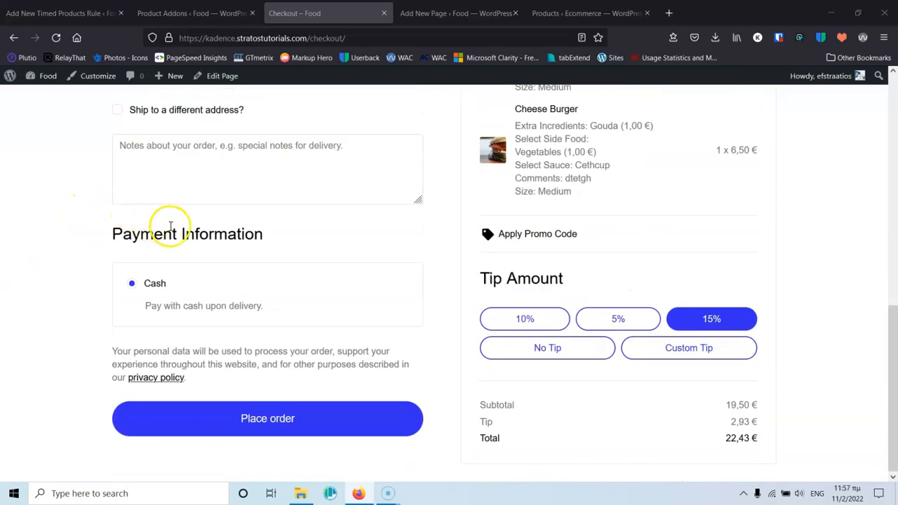
scroll(171, 226, "up", 11)
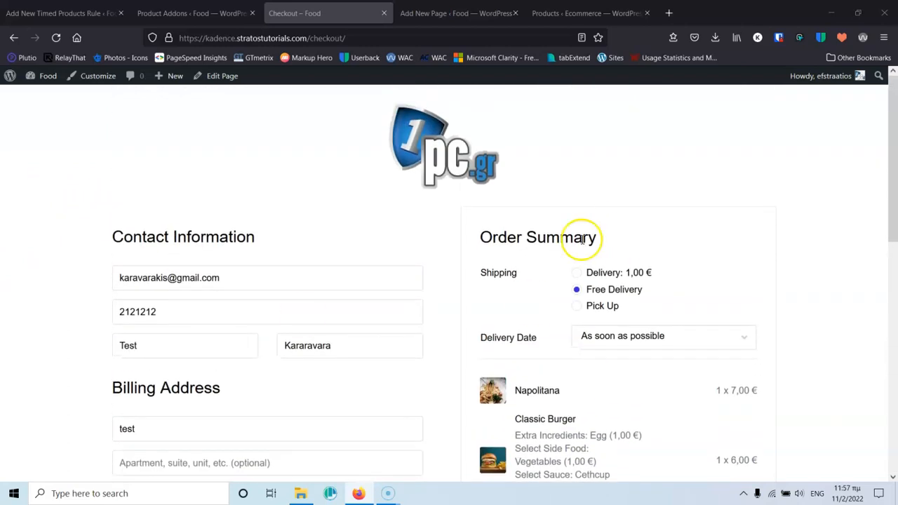
Set the order's shipping method to Pick Up and check the order summary, tip and total sections
left_click(599, 309)
scroll(745, 300, "down", 3)
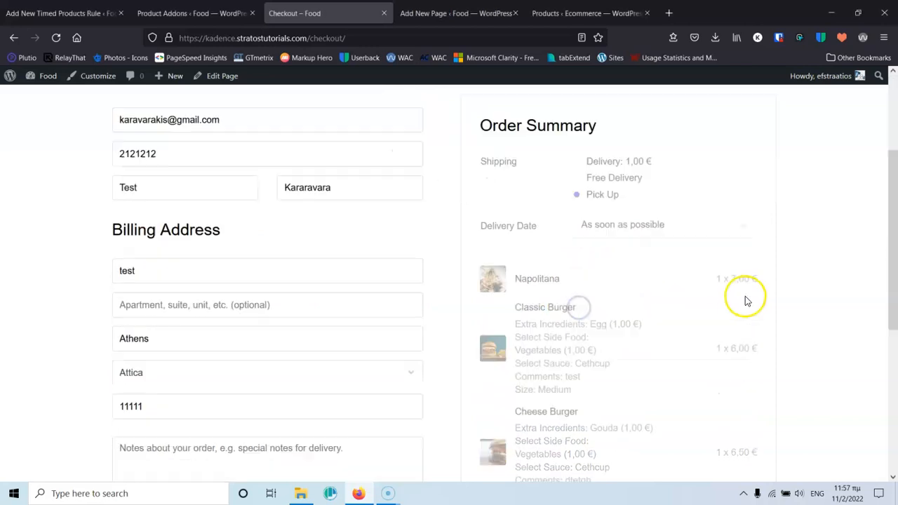
scroll(778, 344, "down", 3)
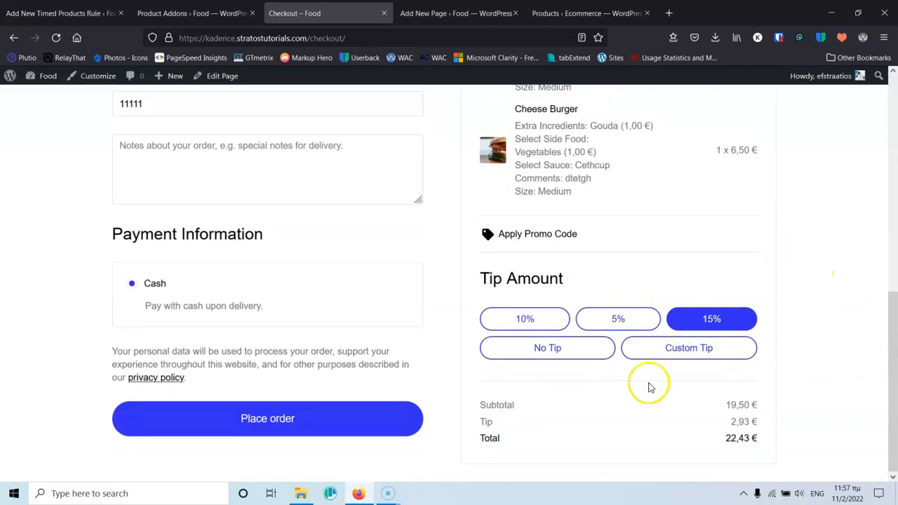
scroll(763, 289, "up", 3)
scroll(763, 288, "up", 3)
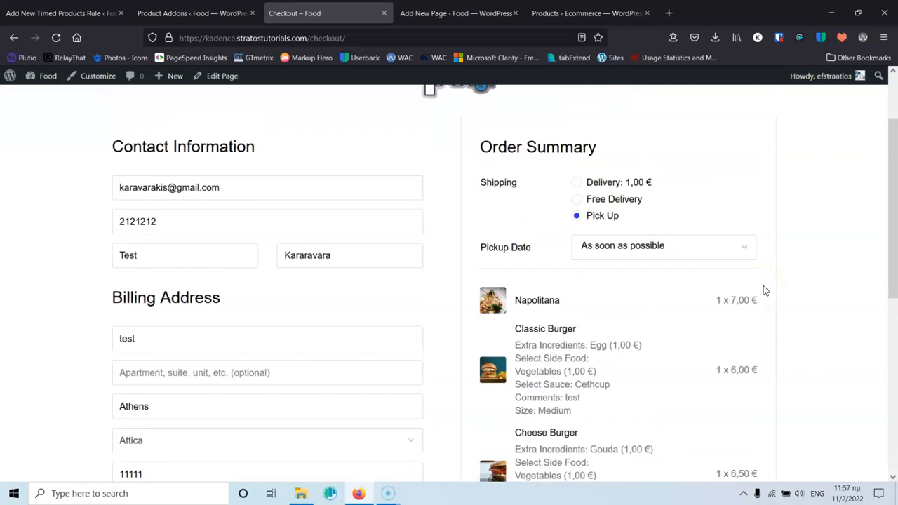
scroll(840, 300, "down", 4)
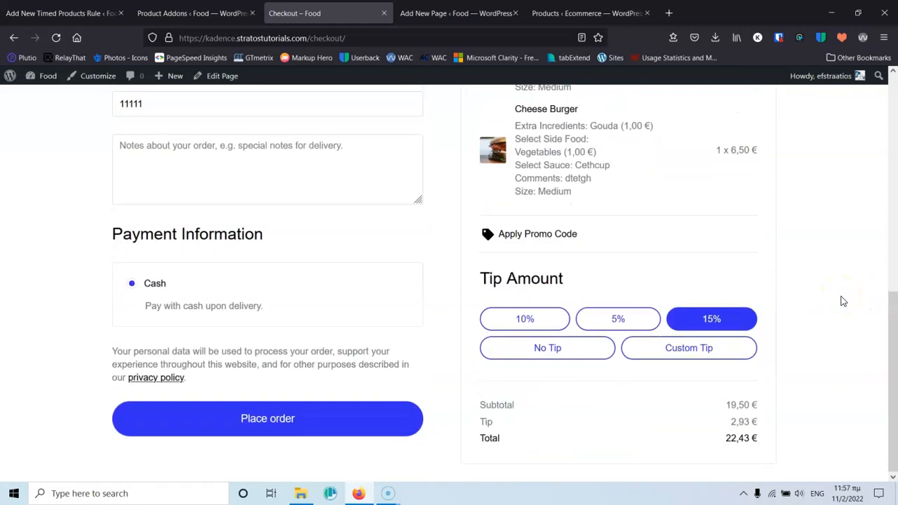
scroll(843, 301, "up", 6)
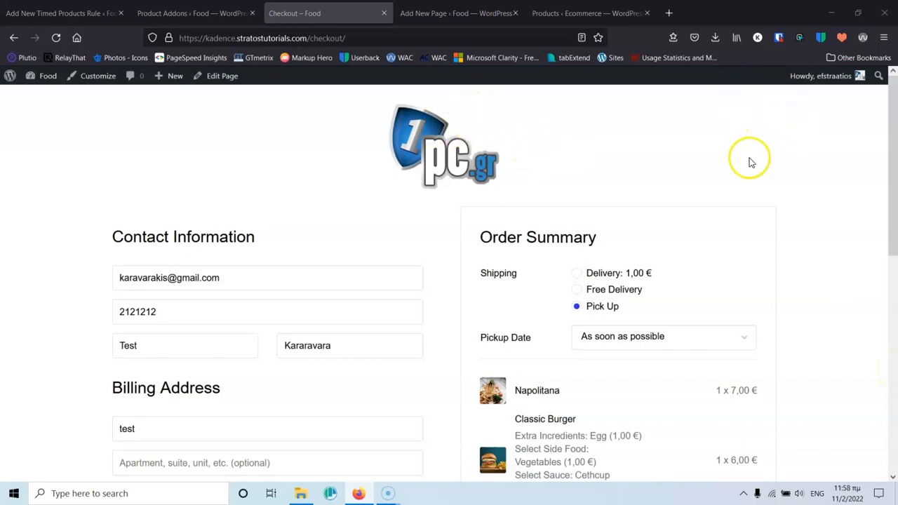
Review the checkout page for the pickup order, including shipping, ordered items with addons, payment information and tip amounts
scroll(794, 261, "down", 5)
scroll(795, 263, "up", 6)
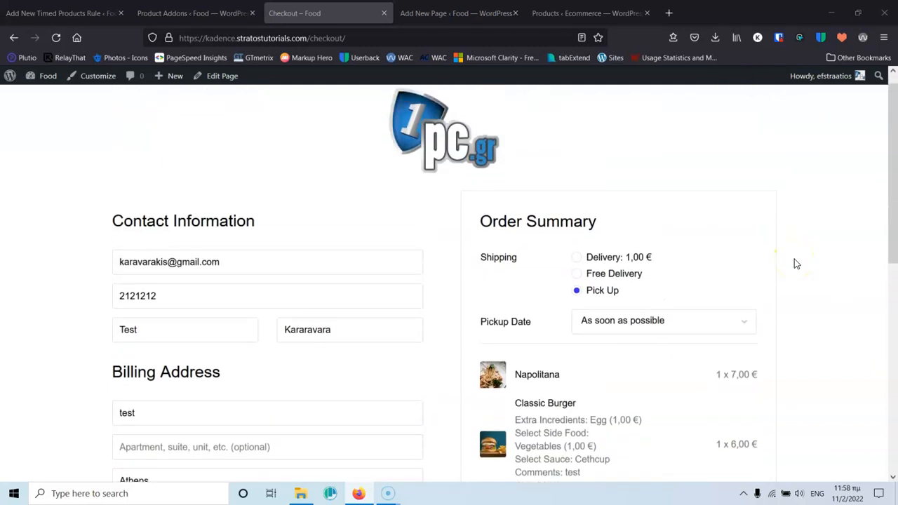
scroll(796, 270, "down", 3)
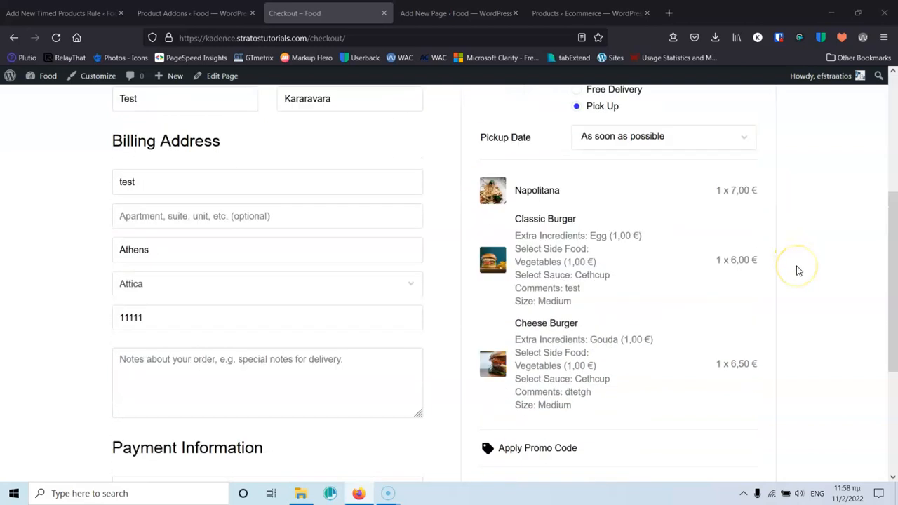
scroll(795, 268, "up", 3)
scroll(776, 266, "down", 3)
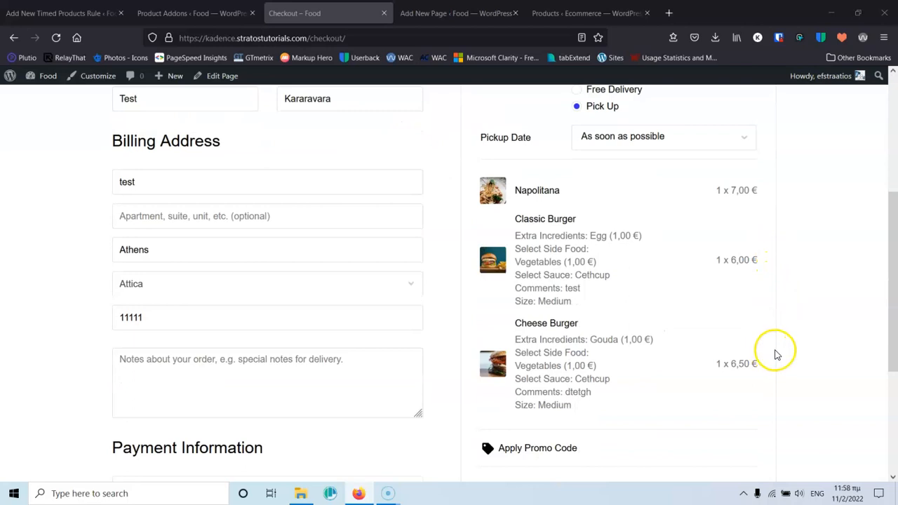
scroll(772, 315, "down", 3)
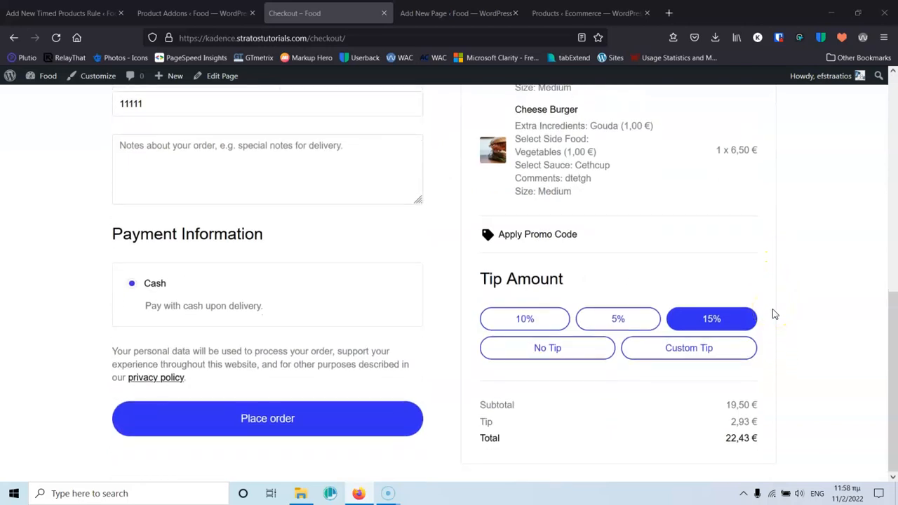
scroll(773, 308, "up", 4)
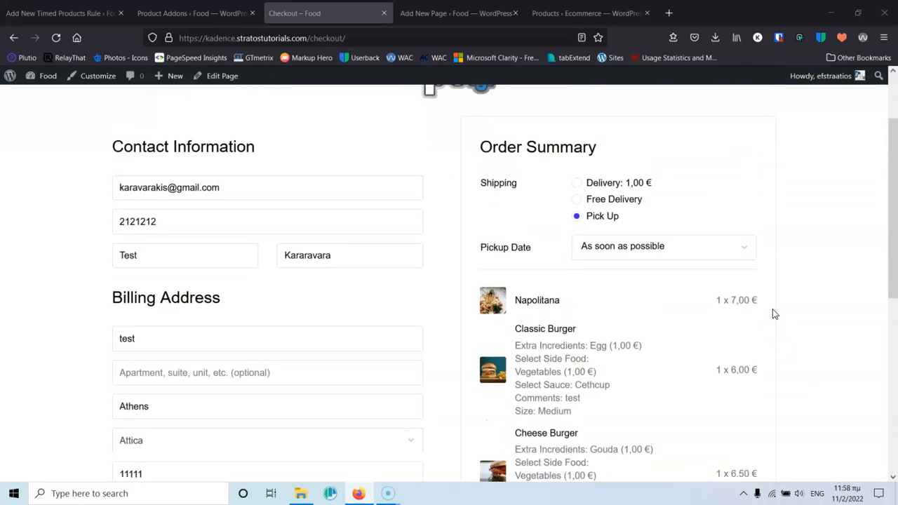
scroll(772, 309, "up", 2)
scroll(772, 314, "down", 6)
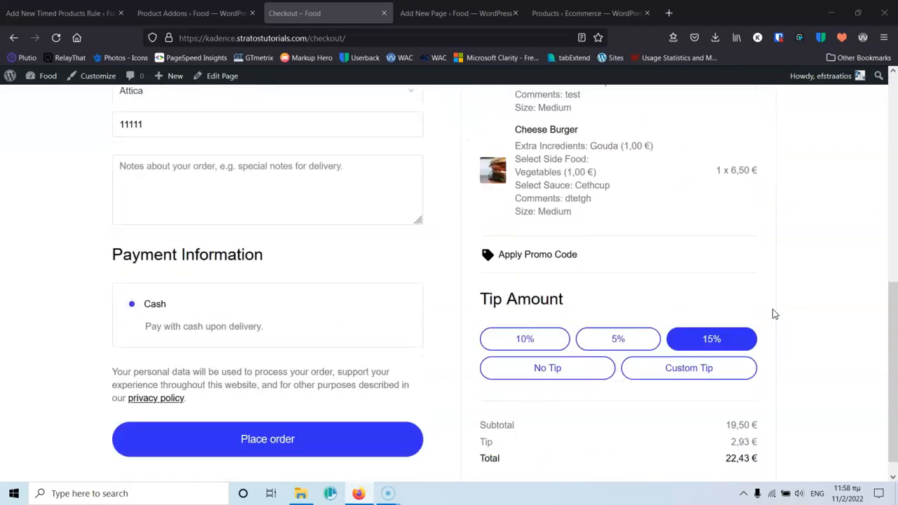
scroll(772, 309, "up", 6)
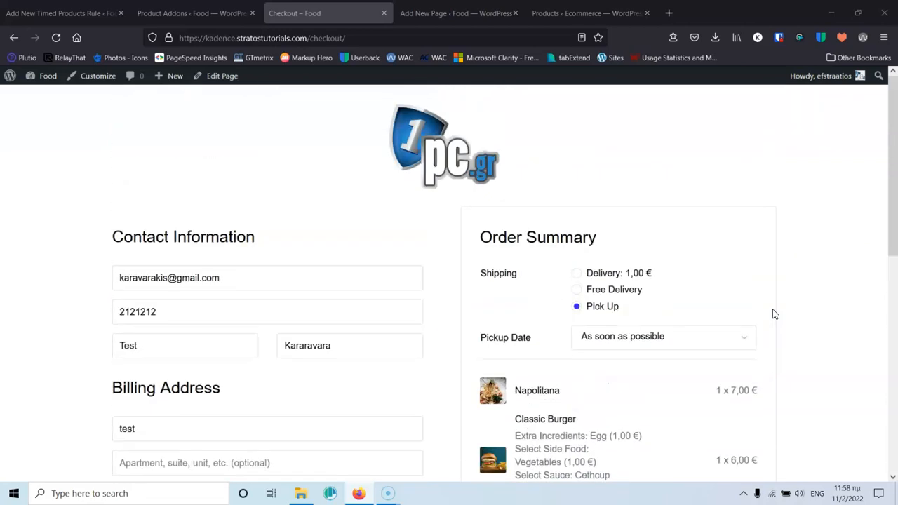
scroll(772, 308, "down", 6)
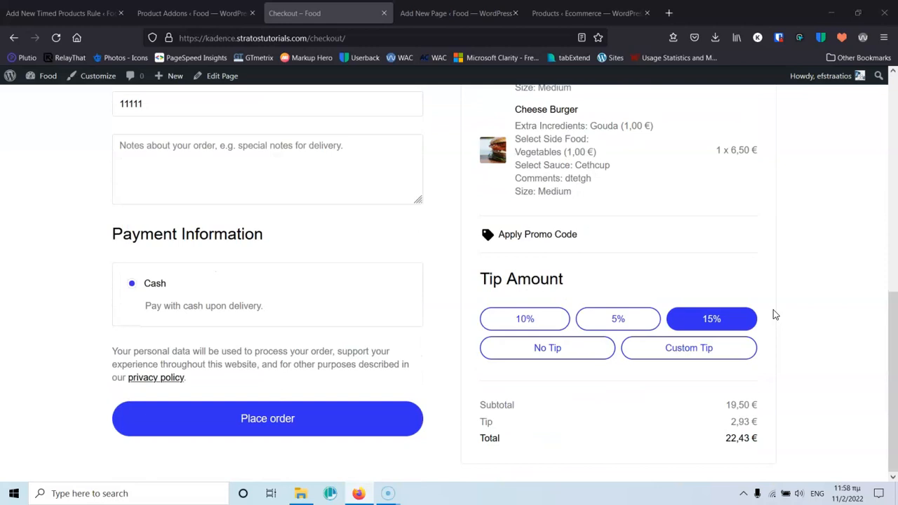
scroll(773, 309, "up", 5)
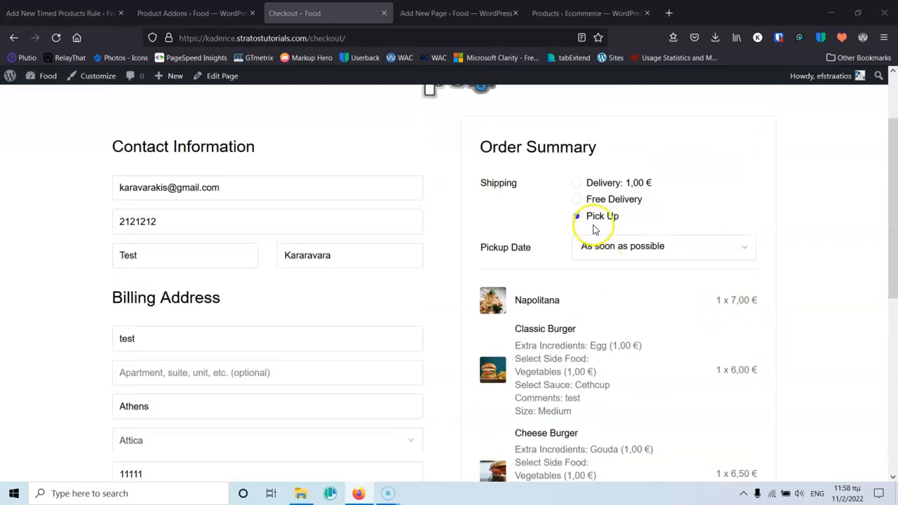
scroll(410, 222, "up", 1)
scroll(332, 314, "down", 5)
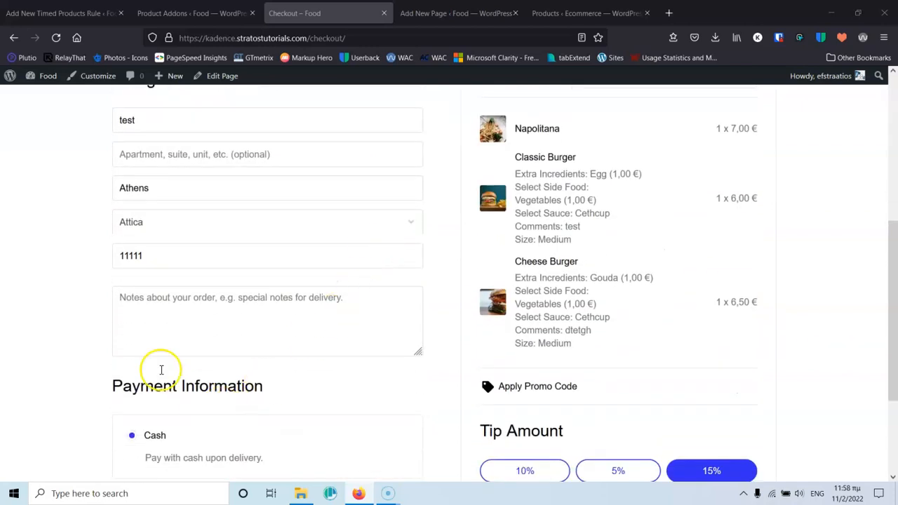
scroll(301, 345, "down", 2)
scroll(353, 365, "up", 7)
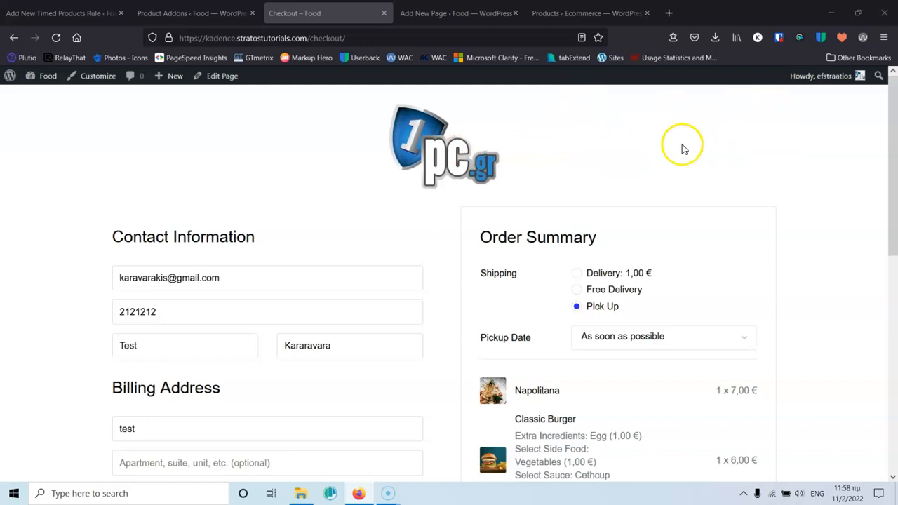
scroll(683, 154, "down", 3)
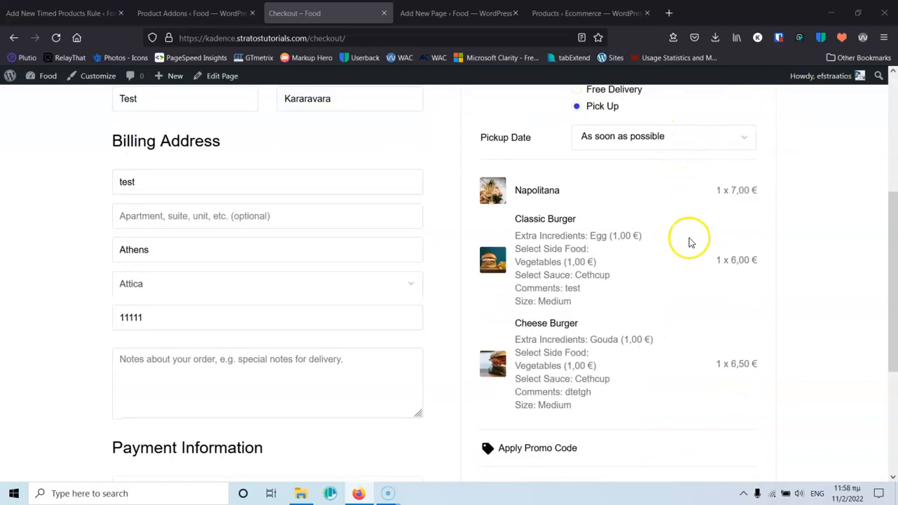
scroll(743, 277, "down", 3)
scroll(824, 202, "up", 3)
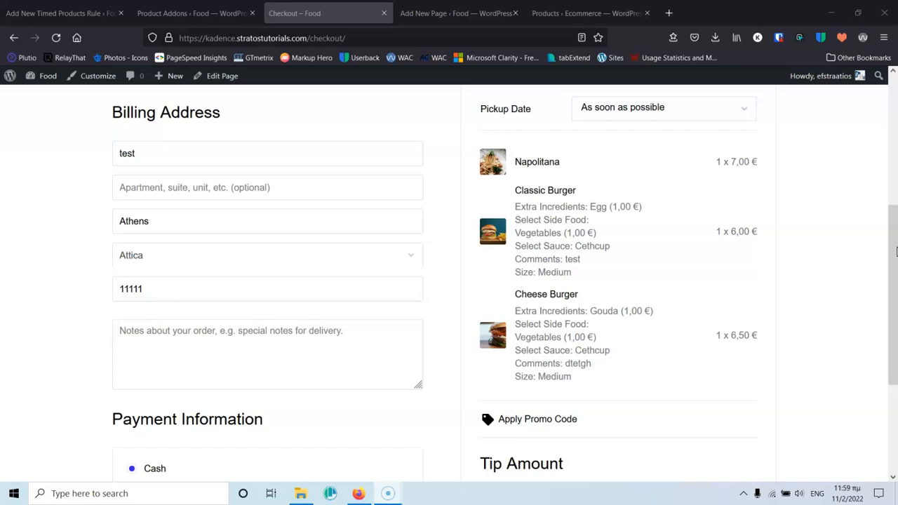
scroll(441, 274, "up", 4)
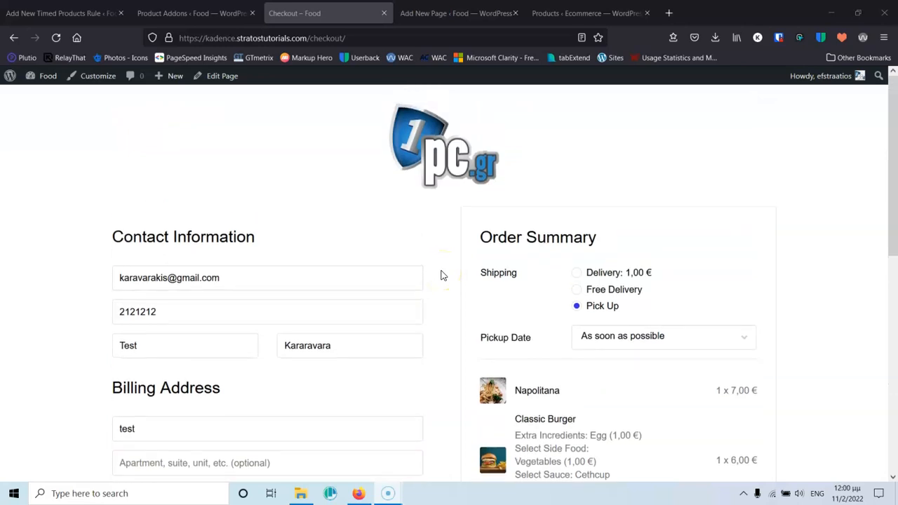
left_click(438, 266)
scroll(428, 244, "down", 4)
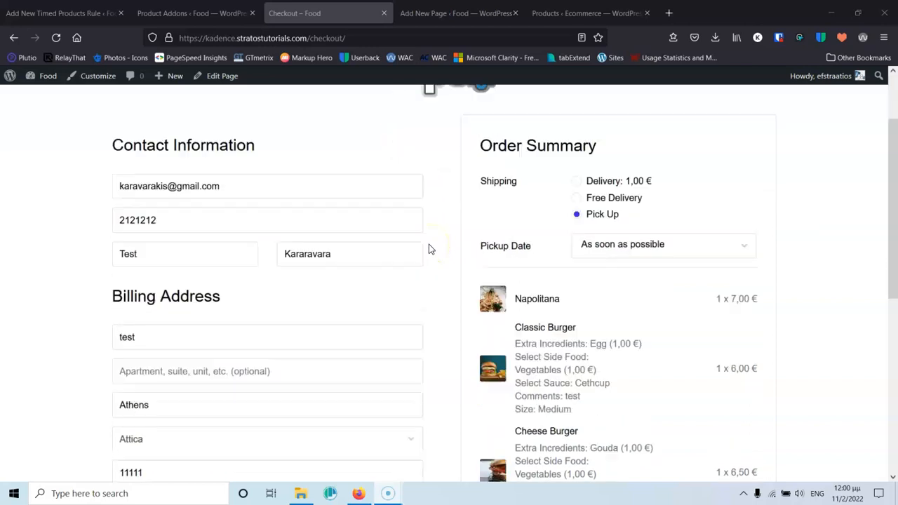
Look over the checkout page again from the contact information down to the order notes, payment and tip sections
scroll(428, 246, "up", 3)
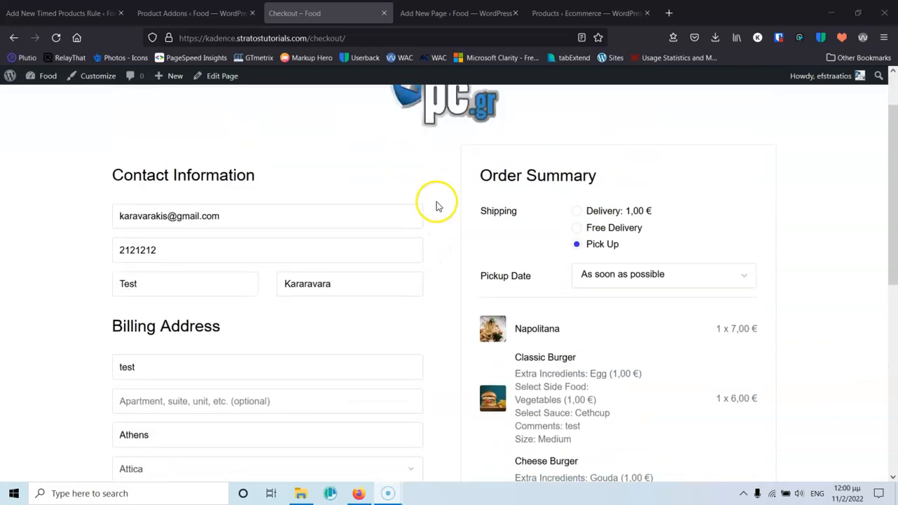
scroll(433, 207, "up", 1)
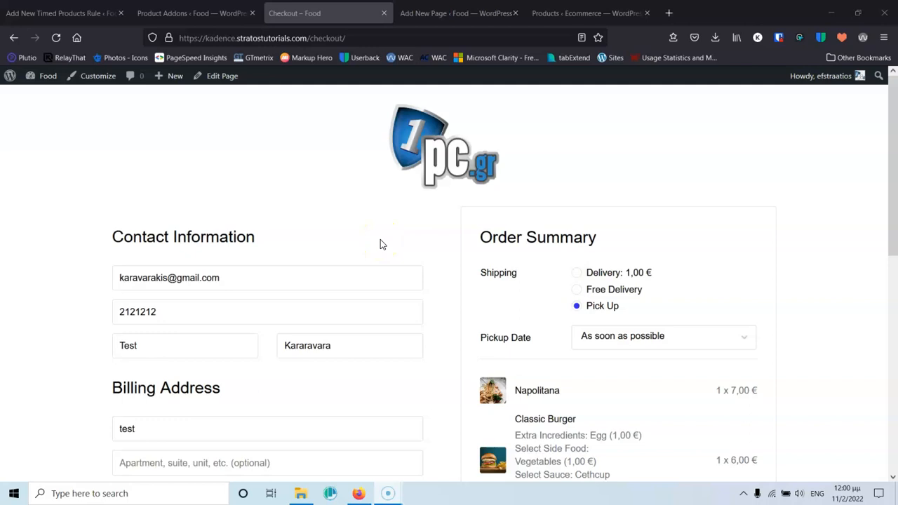
scroll(381, 241, "down", 2)
scroll(274, 225, "down", 3)
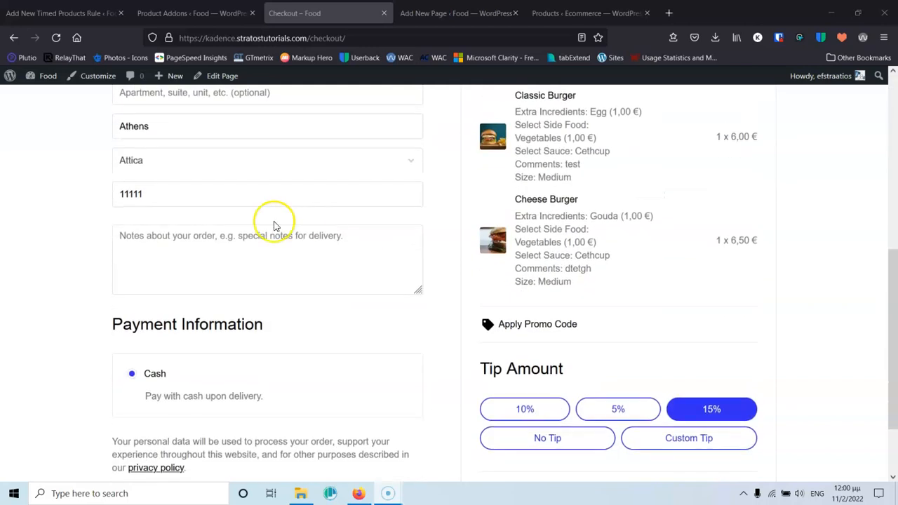
left_click(74, 199)
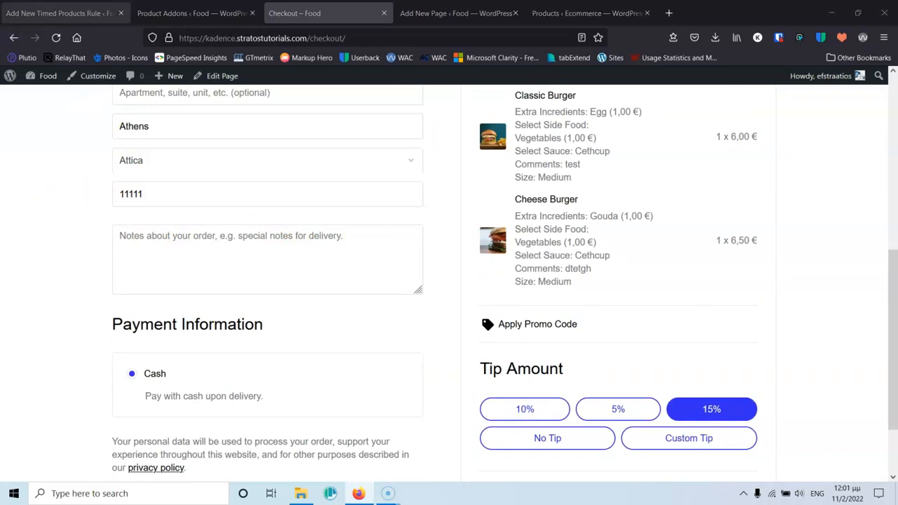
Return to the Product Addons list in the WordPress admin and look over the Orderable section's entries
left_click(210, 7)
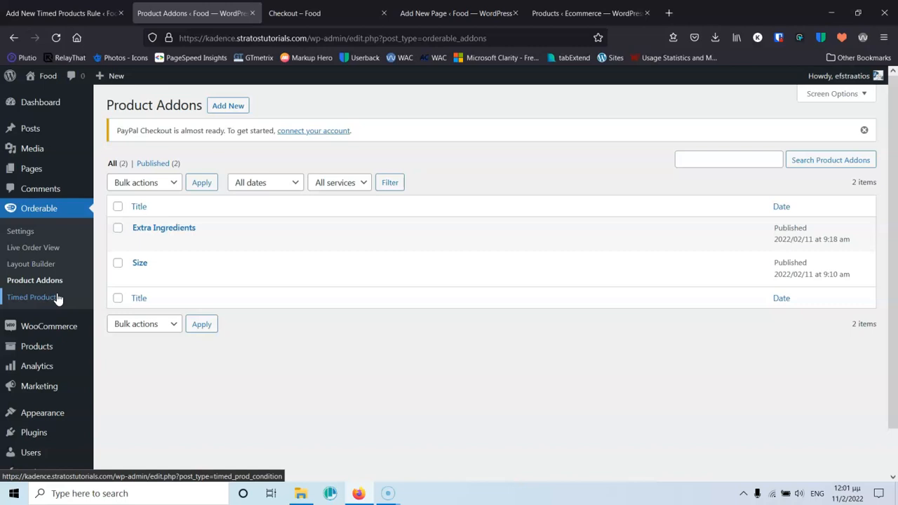
mouse_move(75, 330)
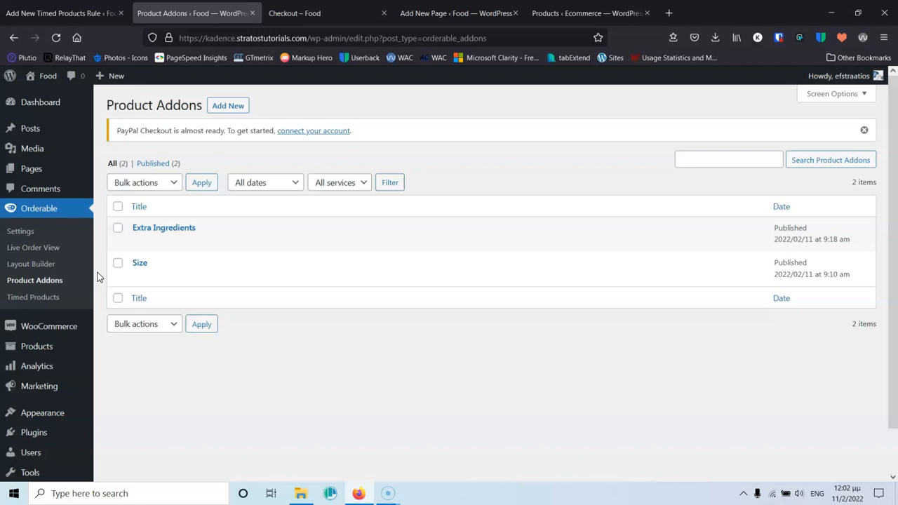
left_click(130, 342)
Open Orderable's store settings, discarding the unsaved New Years Burger timed rule, and examine the open hours, services and service hours
left_click(60, 13)
left_click(18, 232)
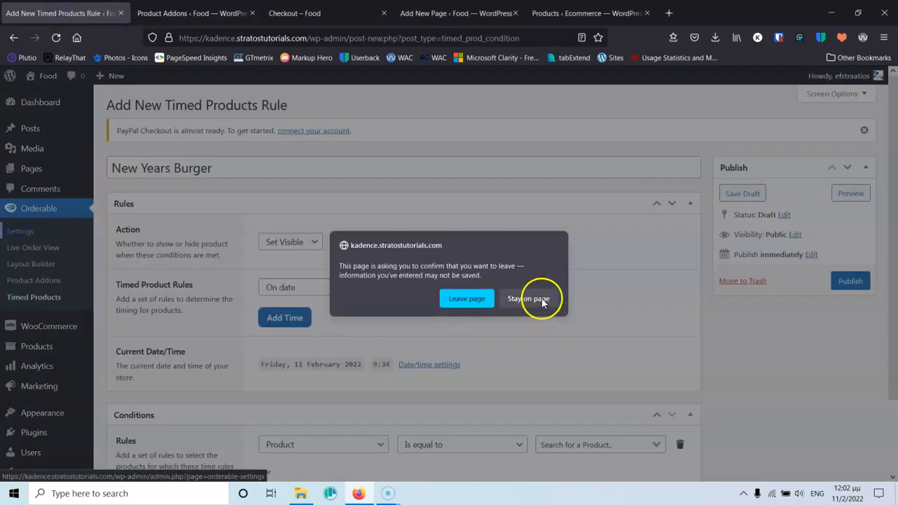
left_click(464, 299)
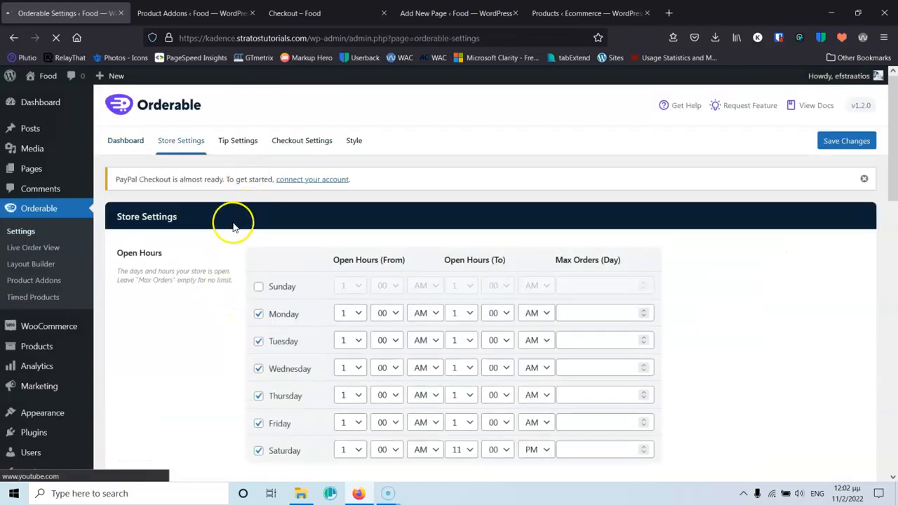
scroll(234, 226, "down", 6)
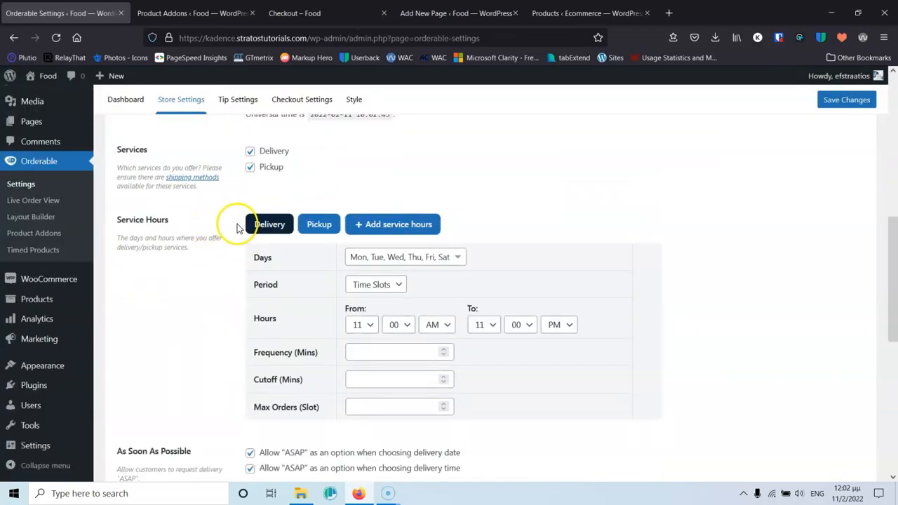